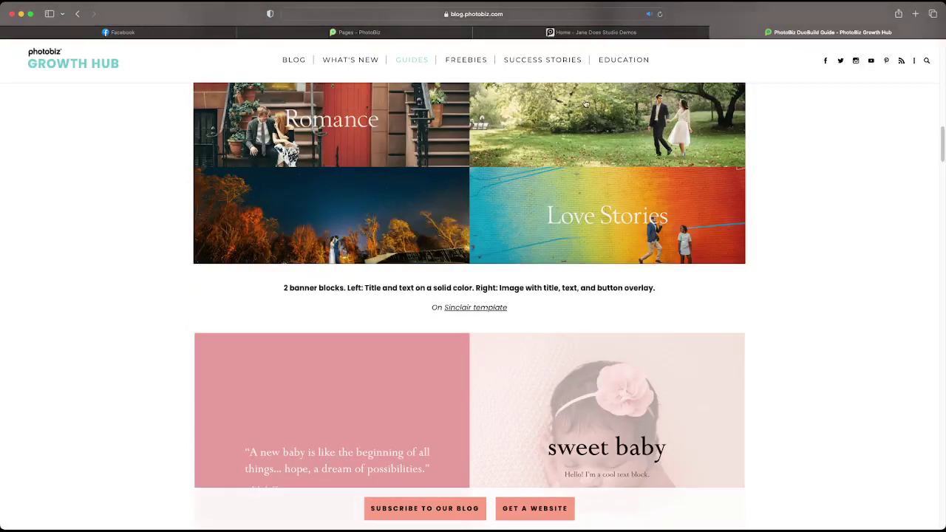
Step: Switch from the DuoBuild guide to the PhotoBiz Pages builder and look over the Home page's blocks
{"action": "scroll", "coordinate": [600, 114], "scroll_direction": "up", "scroll_amount": 15}
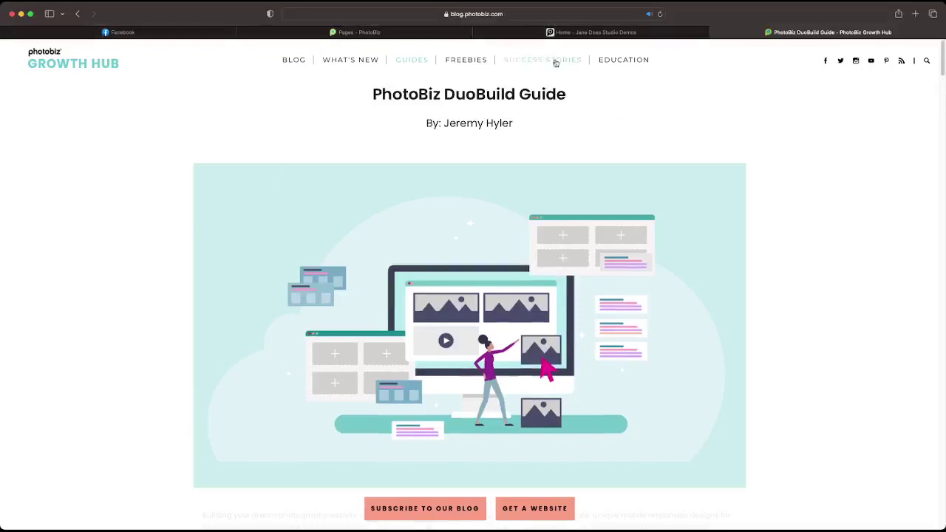
{"action": "left_click", "coordinate": [427, 35]}
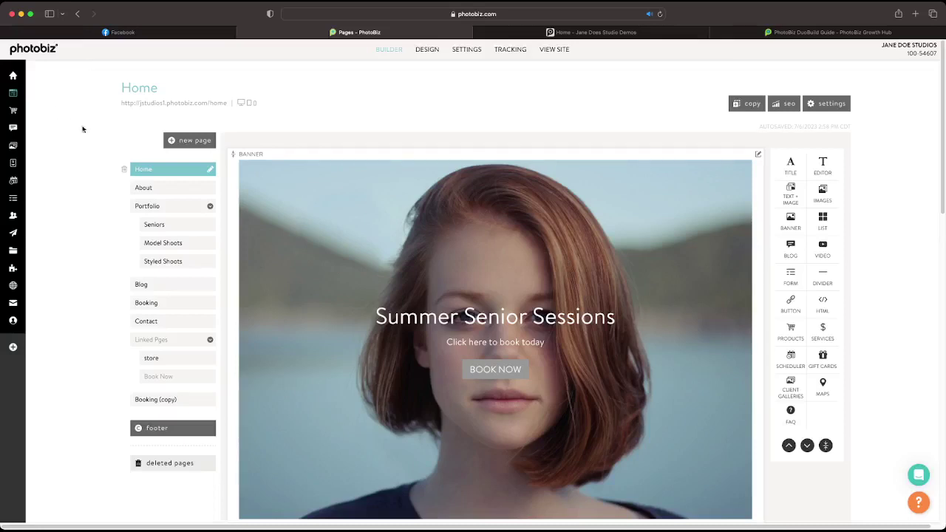
{"action": "scroll", "coordinate": [340, 207], "scroll_direction": "down", "scroll_amount": 2}
{"action": "scroll", "coordinate": [436, 206], "scroll_direction": "down", "scroll_amount": 2}
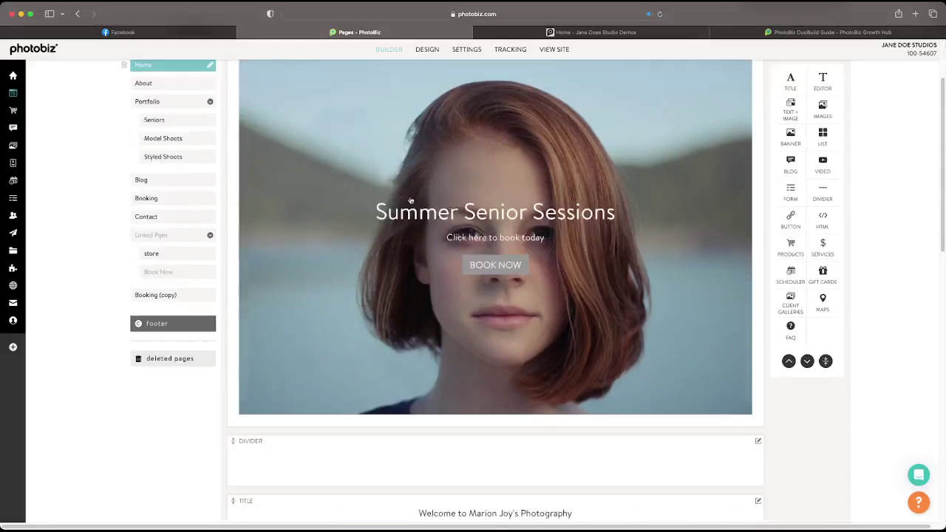
{"action": "scroll", "coordinate": [377, 193], "scroll_direction": "up", "scroll_amount": 4}
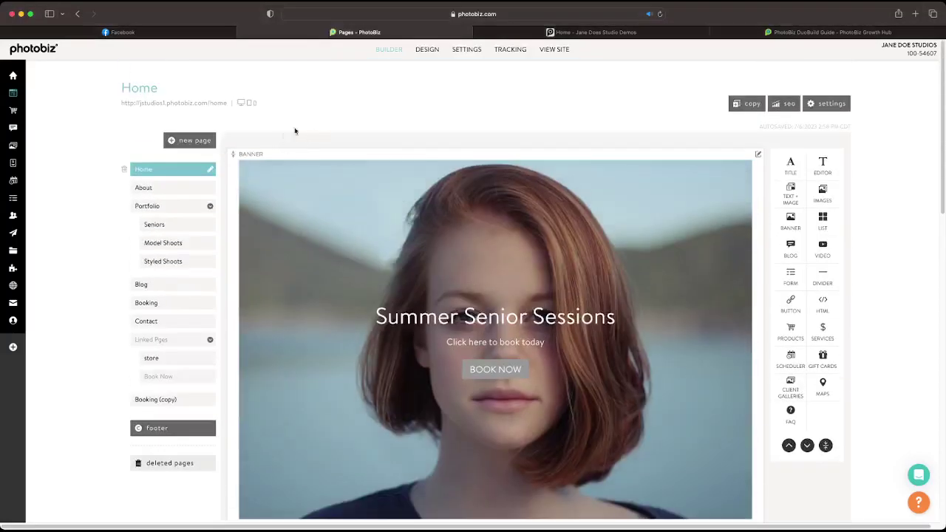
Step: Preview the Home page in the tablet and phone layouts and look through the phone version
{"action": "left_click", "coordinate": [245, 104]}
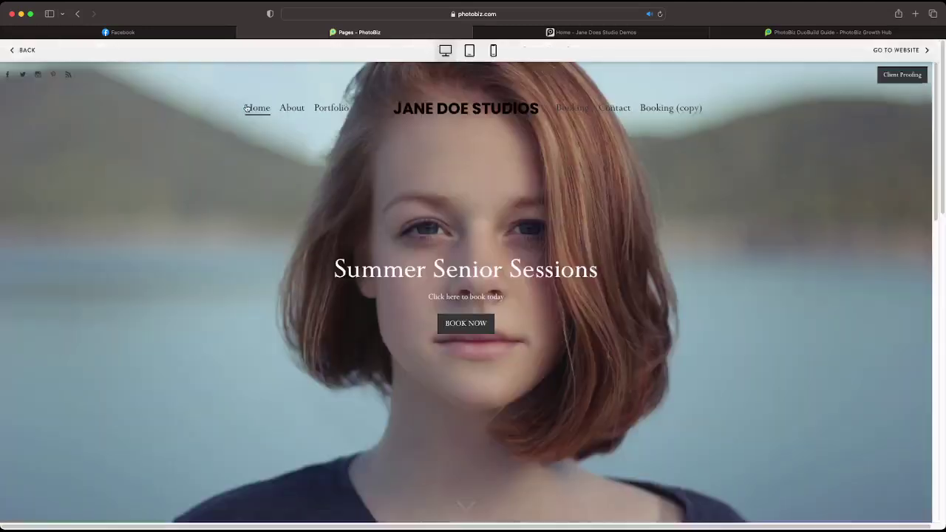
{"action": "left_click", "coordinate": [469, 50]}
{"action": "left_click", "coordinate": [493, 51]}
{"action": "scroll", "coordinate": [415, 162], "scroll_direction": "down", "scroll_amount": 10}
{"action": "scroll", "coordinate": [416, 162], "scroll_direction": "down", "scroll_amount": 15}
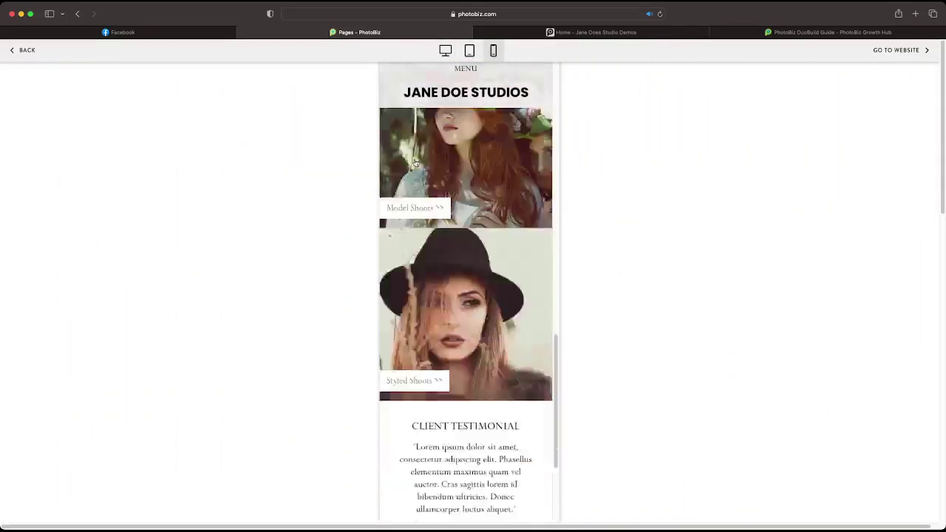
Step: Check the Home page in the desktop preview, including the welcome and portfolio sections, and return to the builder
{"action": "left_click", "coordinate": [446, 50]}
{"action": "scroll", "coordinate": [391, 161], "scroll_direction": "down", "scroll_amount": 3}
{"action": "scroll", "coordinate": [390, 161], "scroll_direction": "up", "scroll_amount": 10}
{"action": "scroll", "coordinate": [390, 157], "scroll_direction": "up", "scroll_amount": 5}
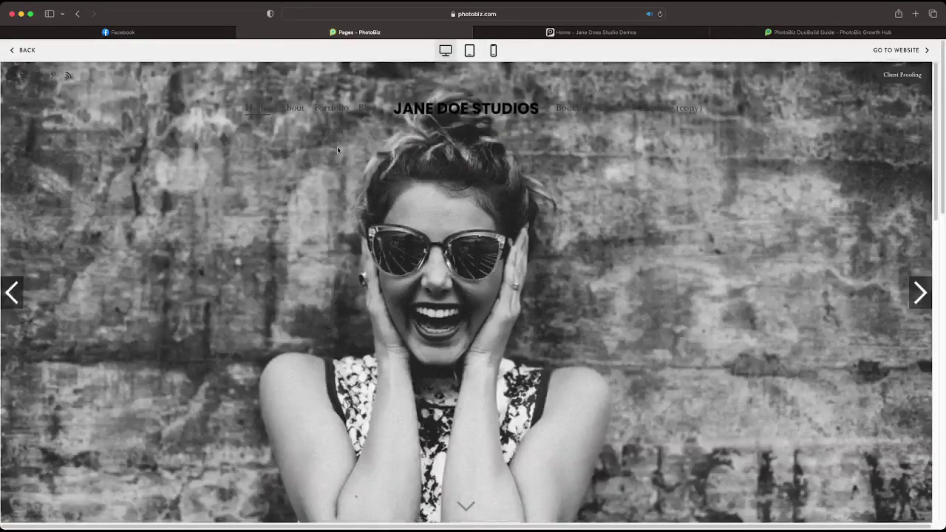
{"action": "scroll", "coordinate": [337, 146], "scroll_direction": "down", "scroll_amount": 3}
{"action": "scroll", "coordinate": [337, 150], "scroll_direction": "down", "scroll_amount": 3}
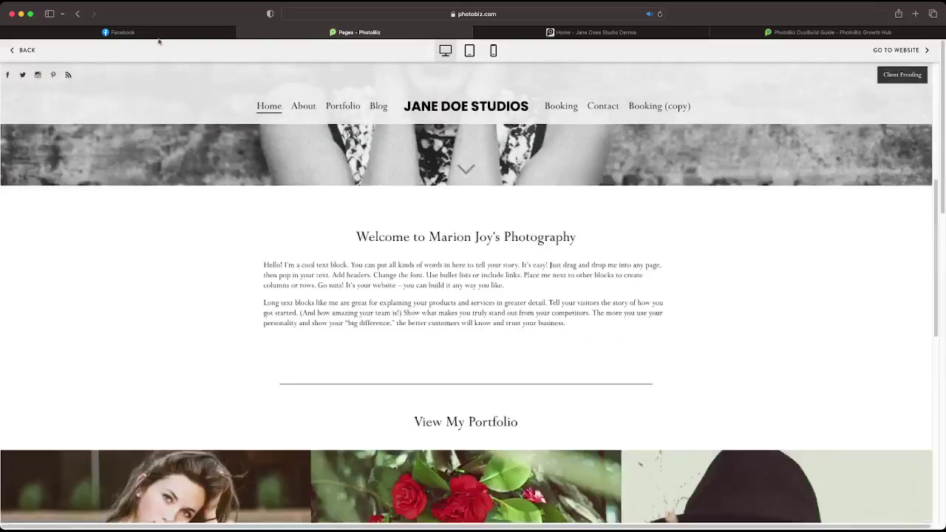
{"action": "left_click", "coordinate": [31, 50]}
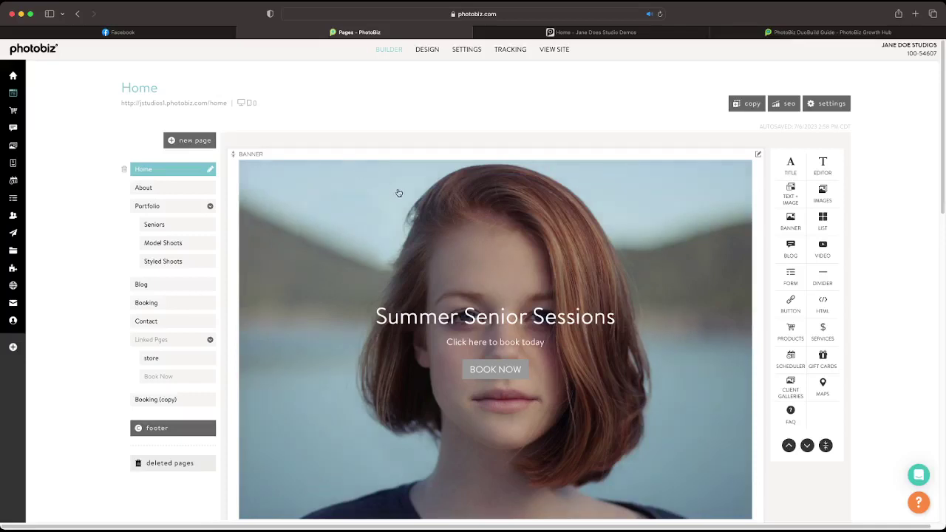
Step: Open the Home page banner for editing and bring up the Summer Senior Sessions image's text settings
{"action": "scroll", "coordinate": [402, 192], "scroll_direction": "down", "scroll_amount": 1}
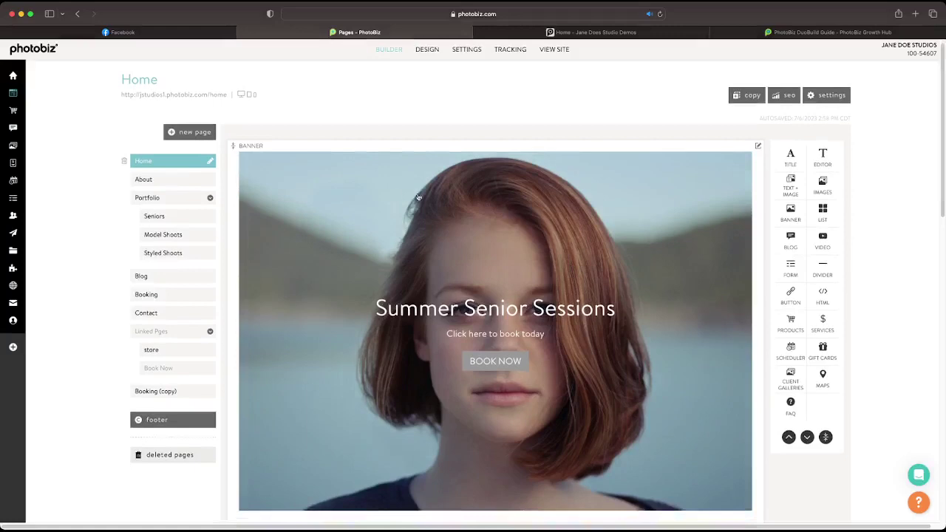
{"action": "left_click", "coordinate": [483, 203]}
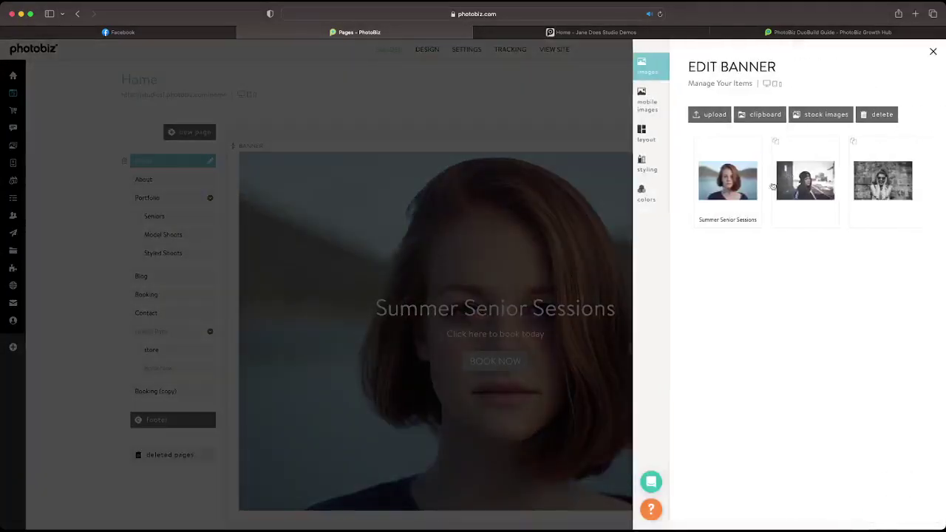
{"action": "left_click", "coordinate": [742, 185]}
{"action": "scroll", "coordinate": [730, 234], "scroll_direction": "down", "scroll_amount": 10}
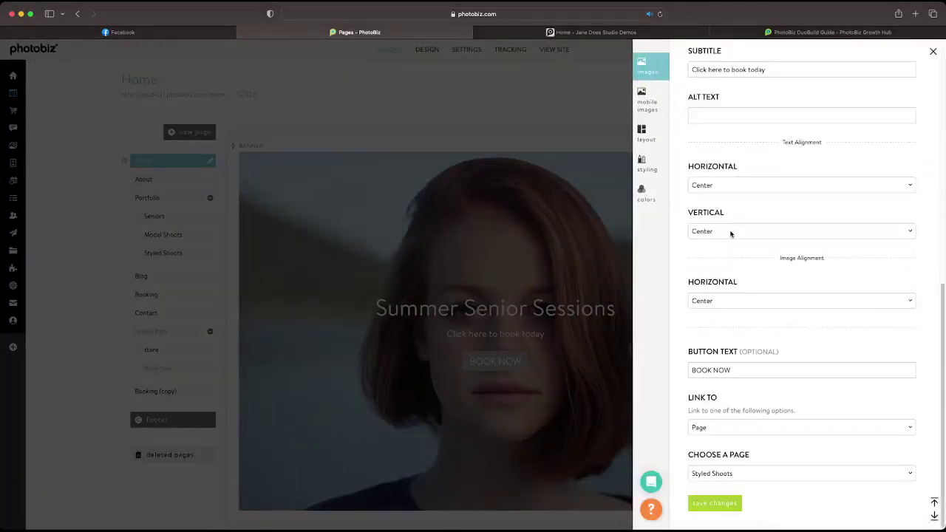
{"action": "scroll", "coordinate": [730, 235], "scroll_direction": "up", "scroll_amount": 3}
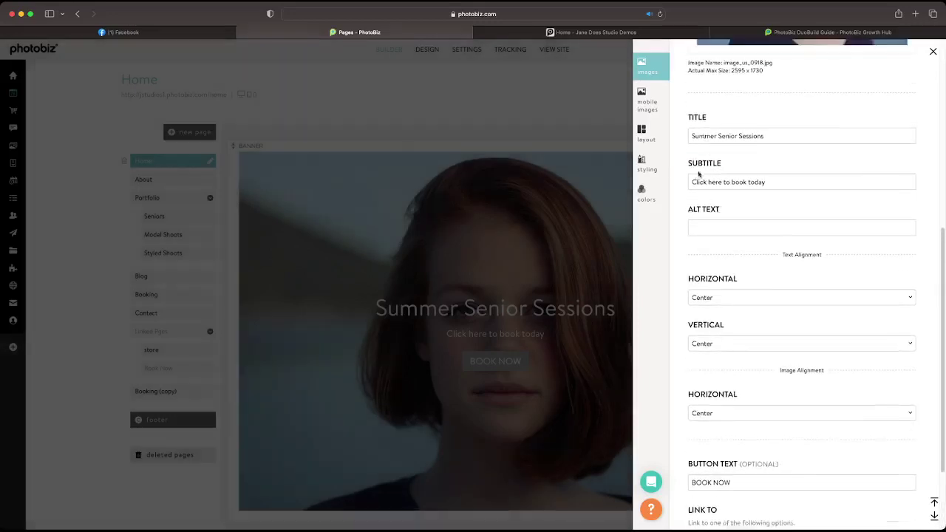
Step: Set the image's alt text to "Young woman with short red hair staring into camera with a out of focus lake behind her" and save the changes
{"action": "left_click", "coordinate": [716, 231]}
{"action": "type", "text": "Younf"}
{"action": "type", "text": " woman with sho"}
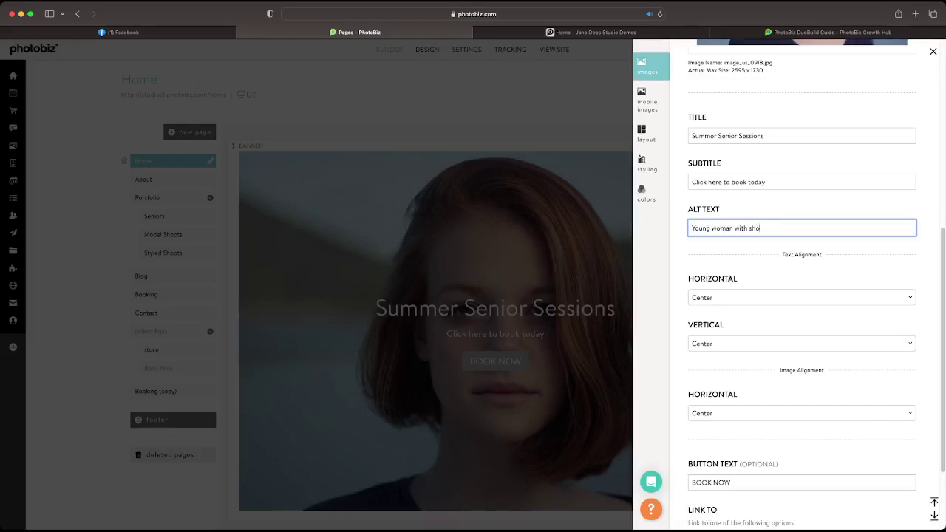
{"action": "type", "text": "rt red hair staring into camera witha"}
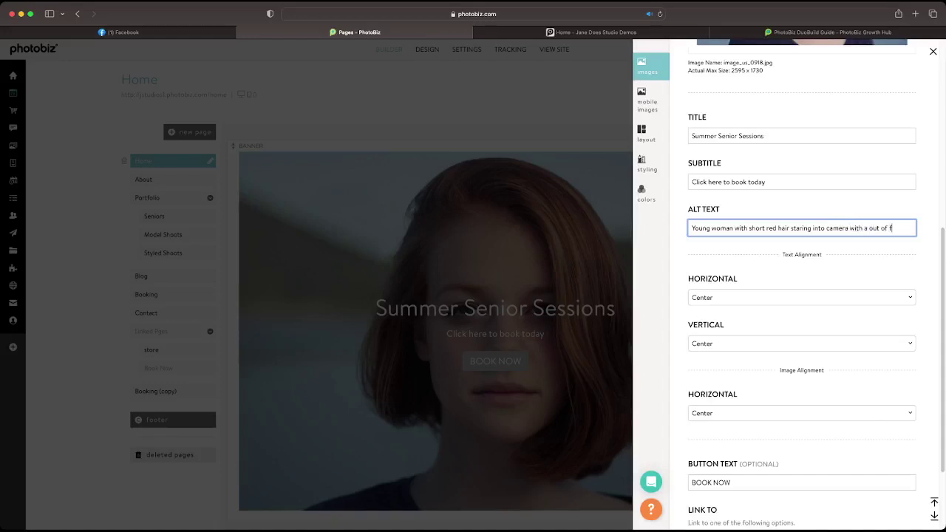
{"action": "key", "text": "BackSpace"}
{"action": "key", "text": "BackSpace"}
{"action": "key", "text": "BackSpace"}
{"action": "type", "text": "cus lake"}
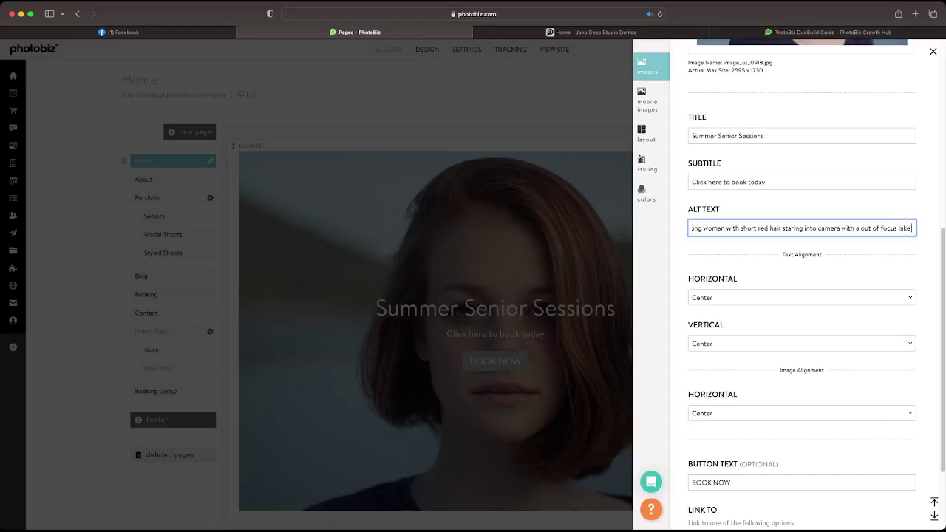
{"action": "type", "text": " behind her"}
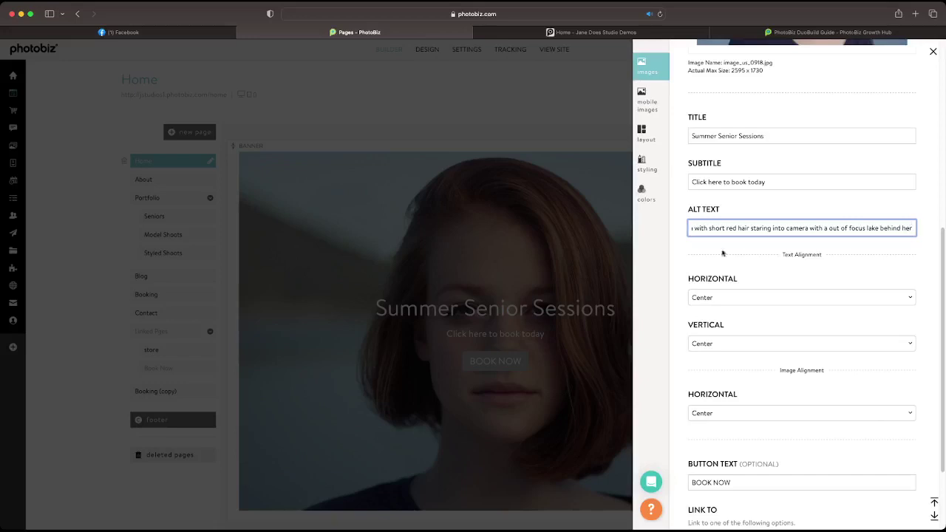
{"action": "scroll", "coordinate": [732, 344], "scroll_direction": "down", "scroll_amount": 3}
{"action": "left_click", "coordinate": [700, 506]}
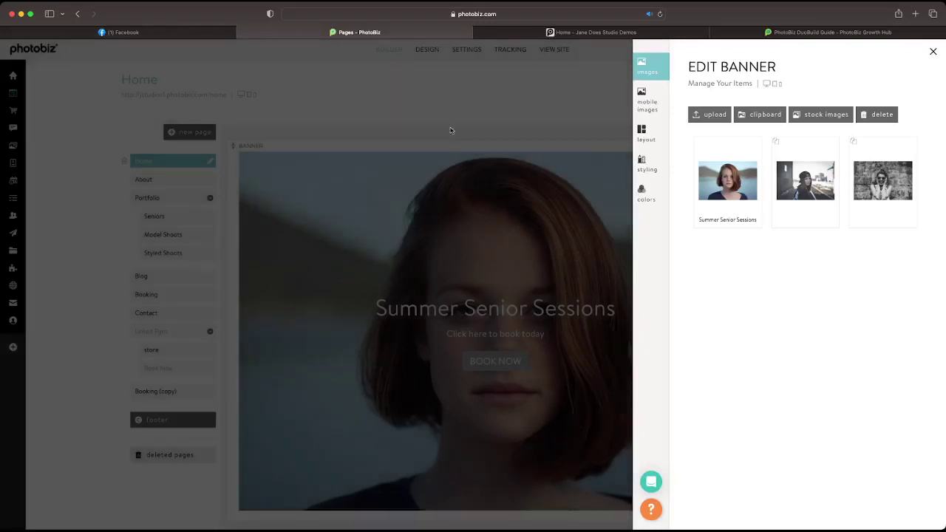
{"action": "left_click", "coordinate": [450, 128]}
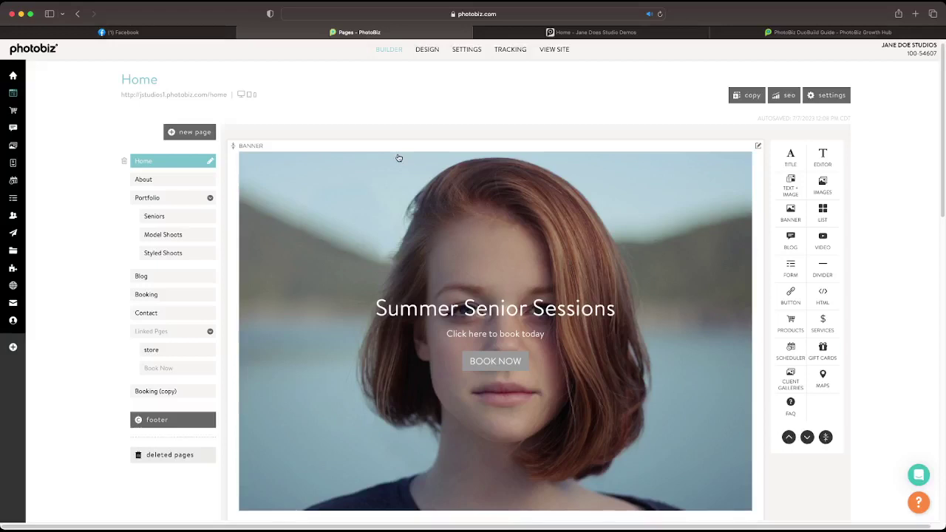
Step: Start adding a new page and browse the available home page designs
{"action": "left_click", "coordinate": [194, 139]}
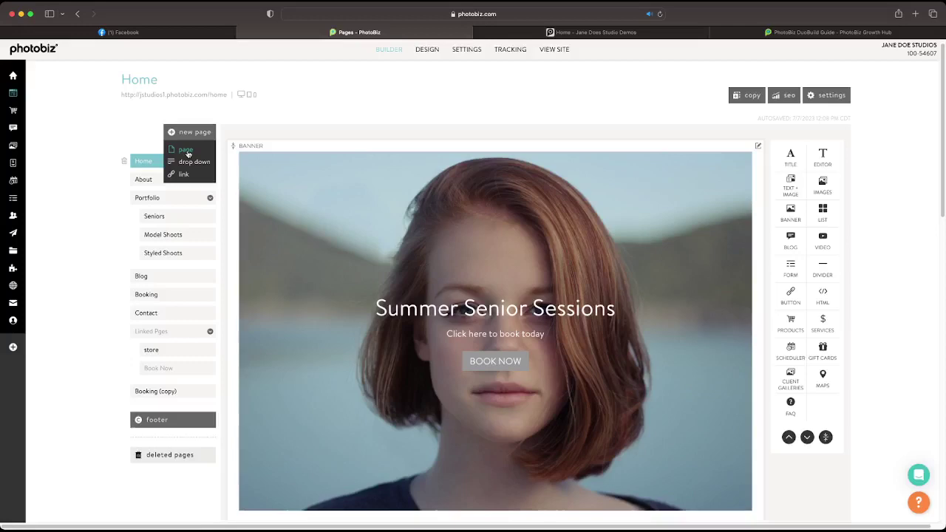
{"action": "left_click", "coordinate": [186, 152]}
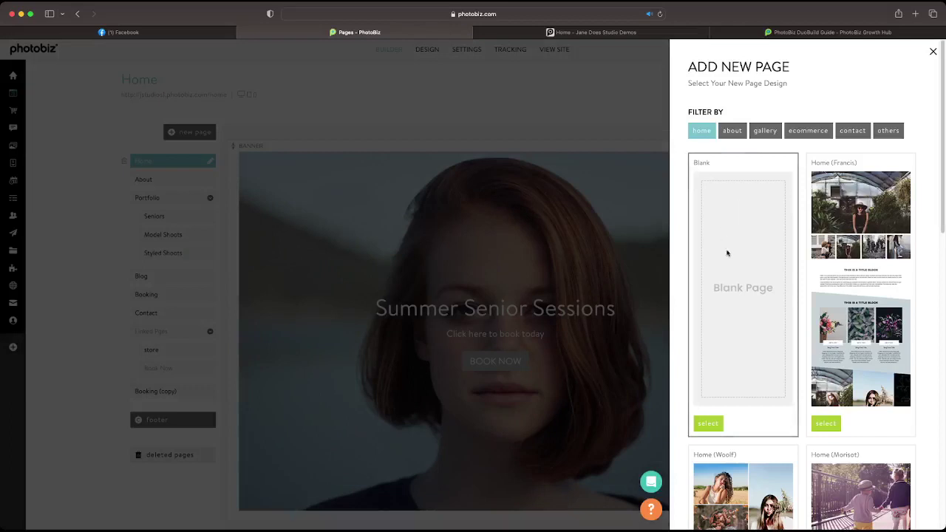
{"action": "scroll", "coordinate": [728, 253], "scroll_direction": "down", "scroll_amount": 1}
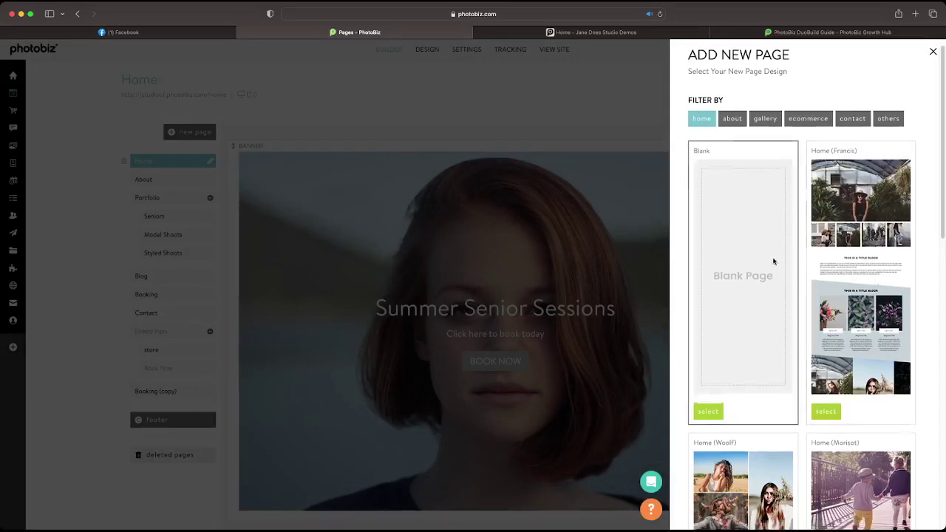
{"action": "scroll", "coordinate": [762, 255], "scroll_direction": "down", "scroll_amount": 1}
{"action": "scroll", "coordinate": [859, 274], "scroll_direction": "down", "scroll_amount": 1}
{"action": "scroll", "coordinate": [859, 274], "scroll_direction": "down", "scroll_amount": 1}
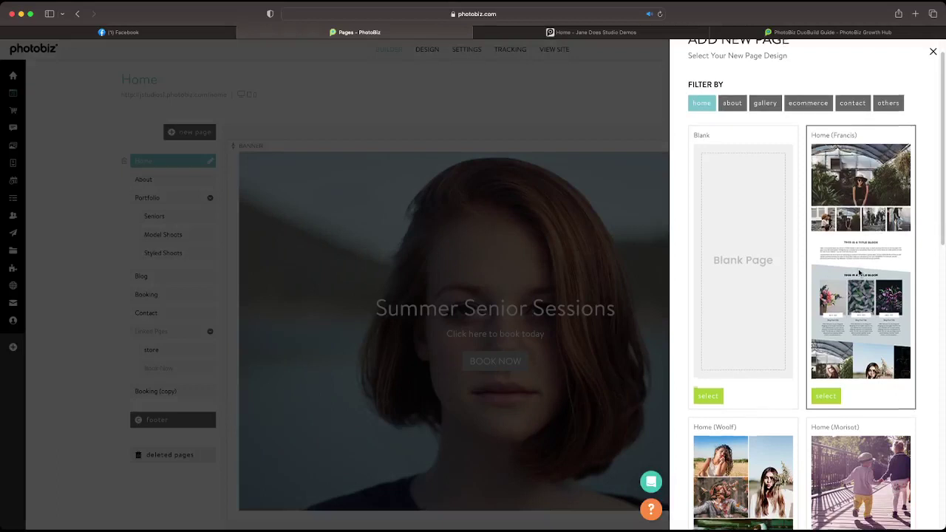
{"action": "scroll", "coordinate": [859, 273], "scroll_direction": "down", "scroll_amount": 2}
{"action": "scroll", "coordinate": [859, 274], "scroll_direction": "down", "scroll_amount": 2}
{"action": "scroll", "coordinate": [842, 271], "scroll_direction": "down", "scroll_amount": 2}
{"action": "scroll", "coordinate": [844, 269], "scroll_direction": "down", "scroll_amount": 3}
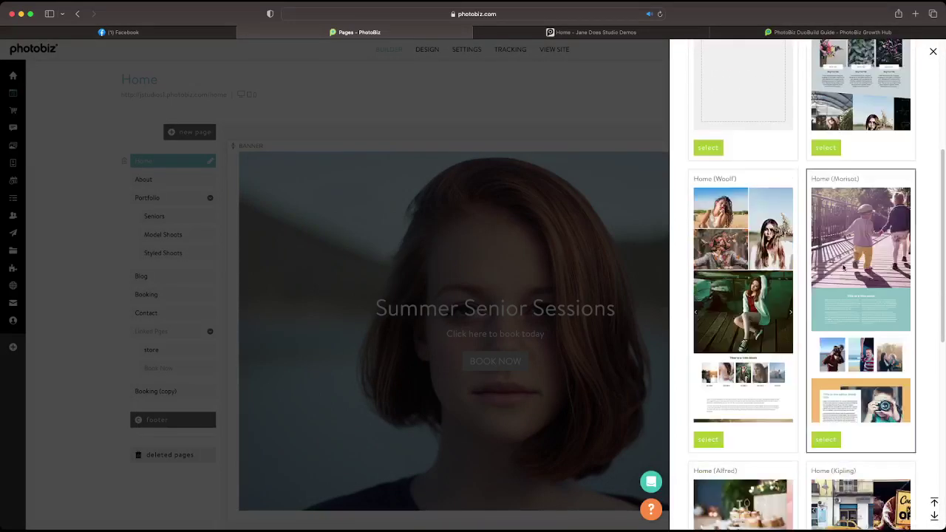
{"action": "scroll", "coordinate": [850, 262], "scroll_direction": "down", "scroll_amount": 10}
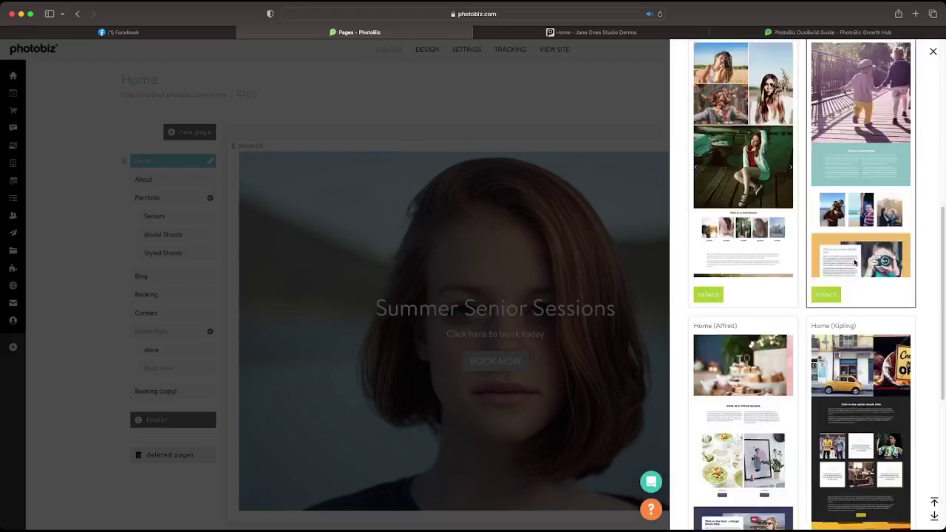
{"action": "scroll", "coordinate": [794, 258], "scroll_direction": "down", "scroll_amount": 10}
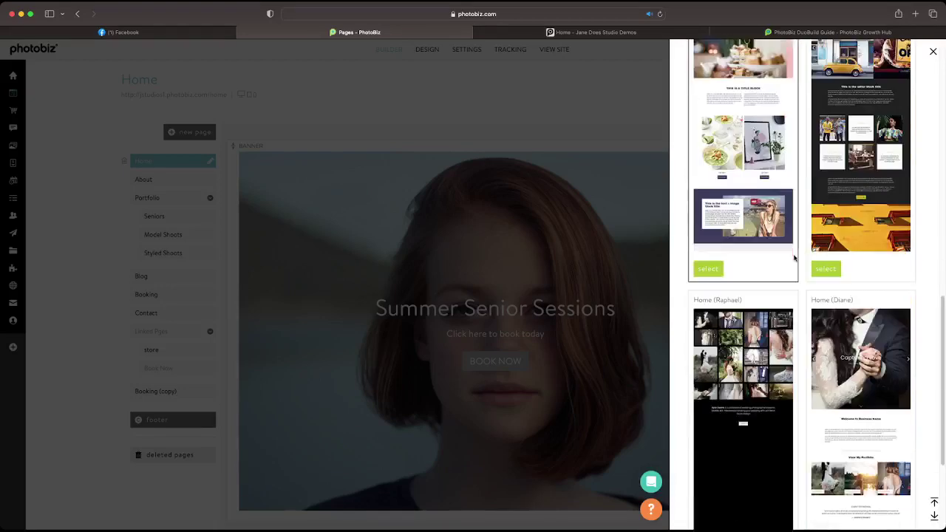
{"action": "scroll", "coordinate": [795, 258], "scroll_direction": "down", "scroll_amount": 5}
{"action": "scroll", "coordinate": [794, 258], "scroll_direction": "up", "scroll_amount": 20}
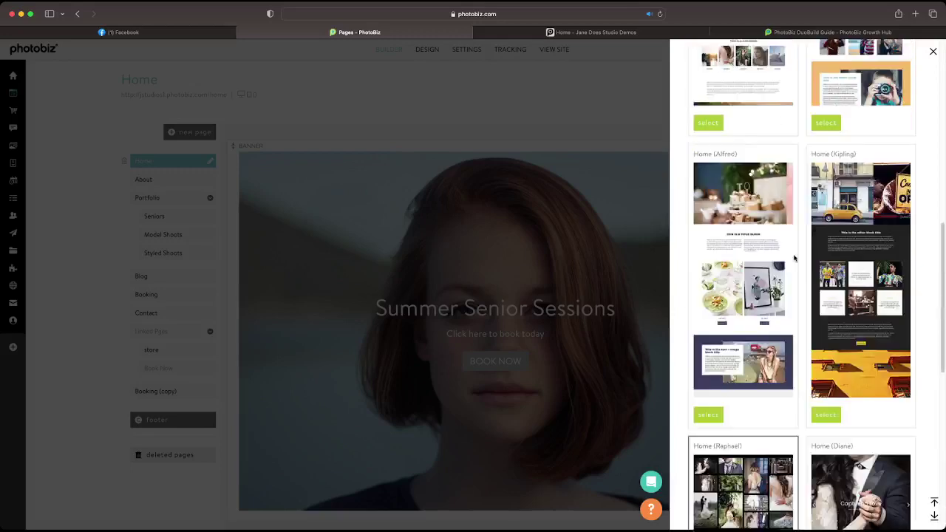
{"action": "scroll", "coordinate": [795, 258], "scroll_direction": "down", "scroll_amount": 10}
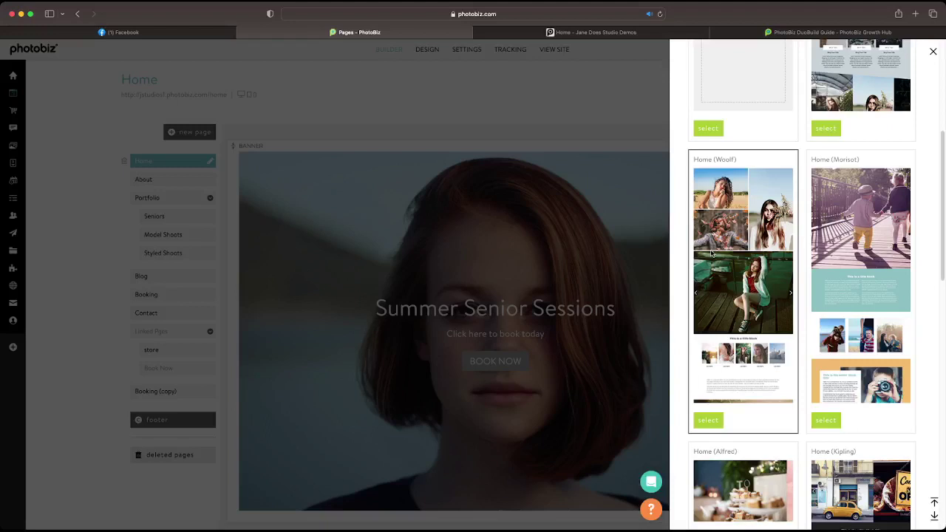
Step: Create a page named Sessions from the Home (Woolf) design, with content included and visibility set to Visible
{"action": "left_click", "coordinate": [706, 421]}
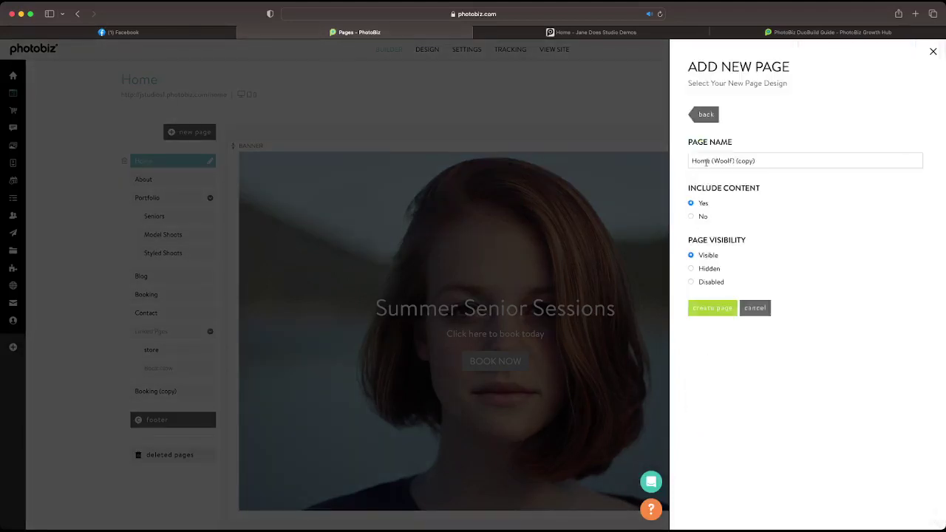
{"action": "triple_click", "coordinate": [723, 161]}
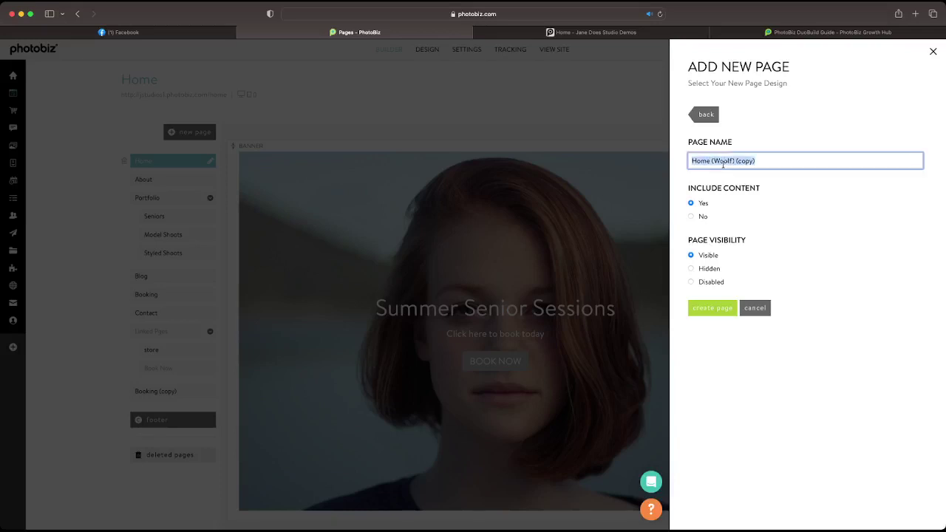
{"action": "type", "text": "Sessions"}
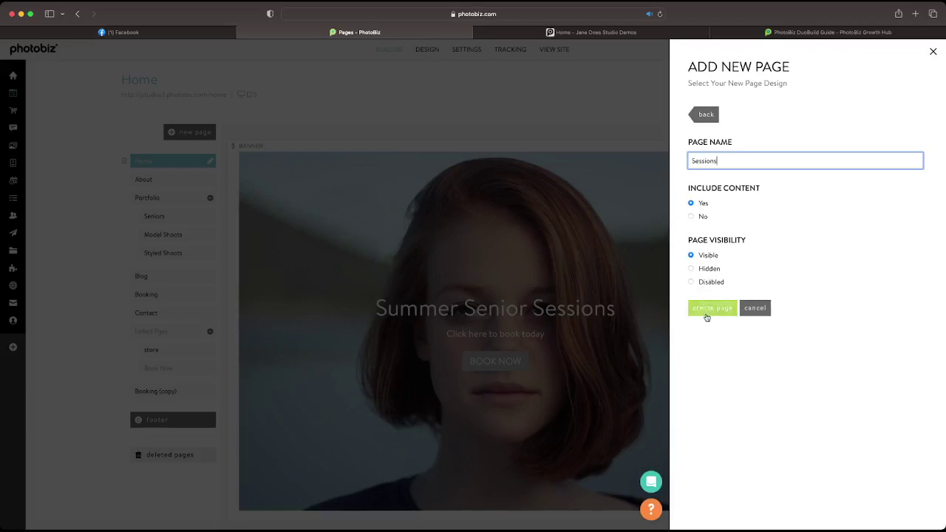
{"action": "left_click", "coordinate": [701, 311]}
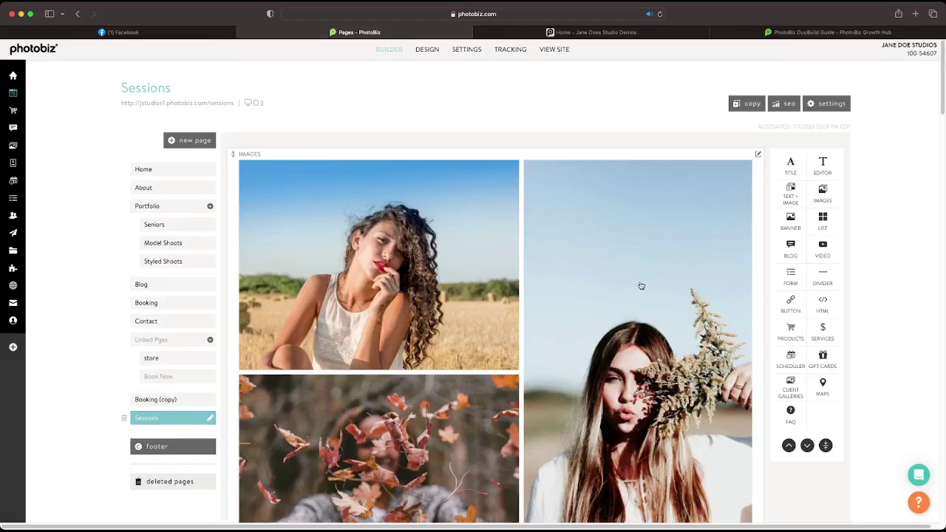
Step: Examine the new Sessions page's image, banner, list and text blocks
{"action": "scroll", "coordinate": [640, 285], "scroll_direction": "down", "scroll_amount": 6}
{"action": "scroll", "coordinate": [587, 277], "scroll_direction": "down", "scroll_amount": 4}
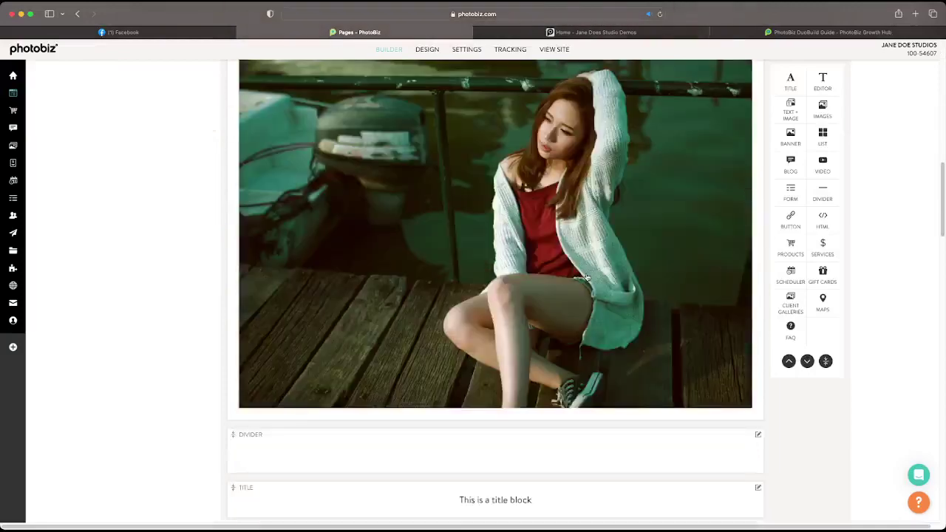
{"action": "scroll", "coordinate": [587, 277], "scroll_direction": "up", "scroll_amount": 15}
{"action": "scroll", "coordinate": [448, 258], "scroll_direction": "down", "scroll_amount": 10}
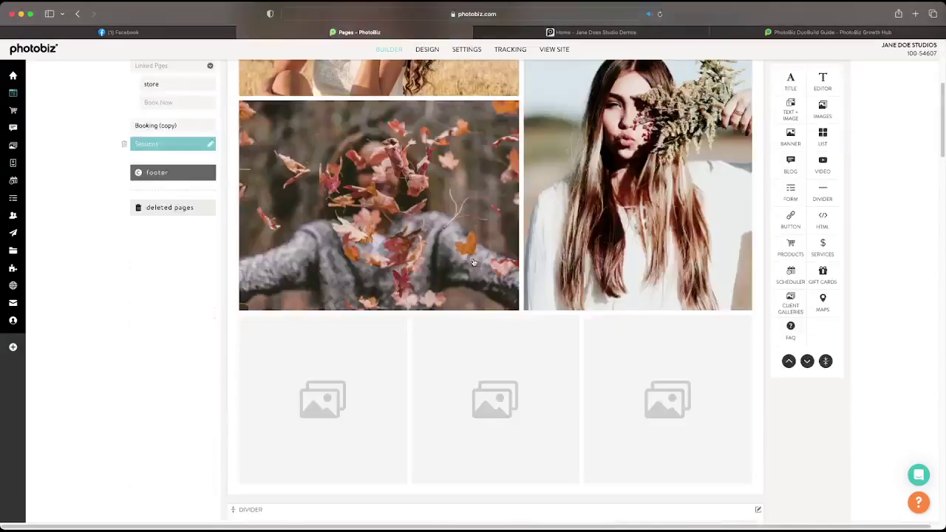
{"action": "scroll", "coordinate": [474, 262], "scroll_direction": "down", "scroll_amount": 8}
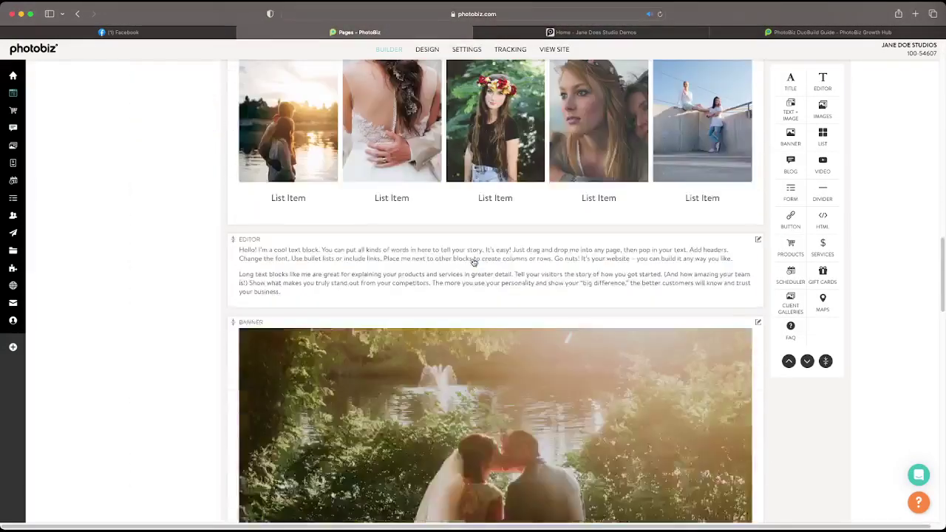
Step: Open the live Sessions page and examine its image grids, banners, list and text blocks down to the footer
{"action": "scroll", "coordinate": [473, 263], "scroll_direction": "up", "scroll_amount": 5}
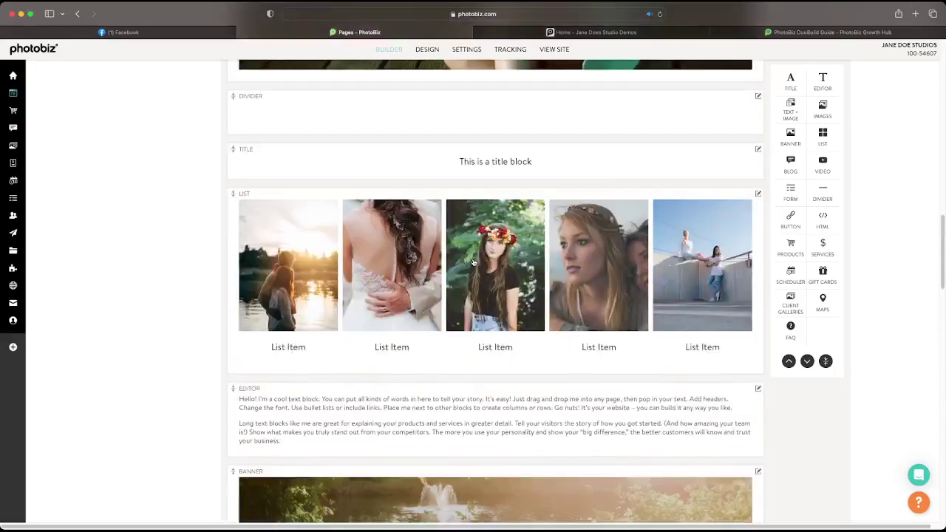
{"action": "scroll", "coordinate": [473, 263], "scroll_direction": "down", "scroll_amount": 8}
{"action": "scroll", "coordinate": [473, 263], "scroll_direction": "up", "scroll_amount": 3}
{"action": "scroll", "coordinate": [473, 262], "scroll_direction": "up", "scroll_amount": 20}
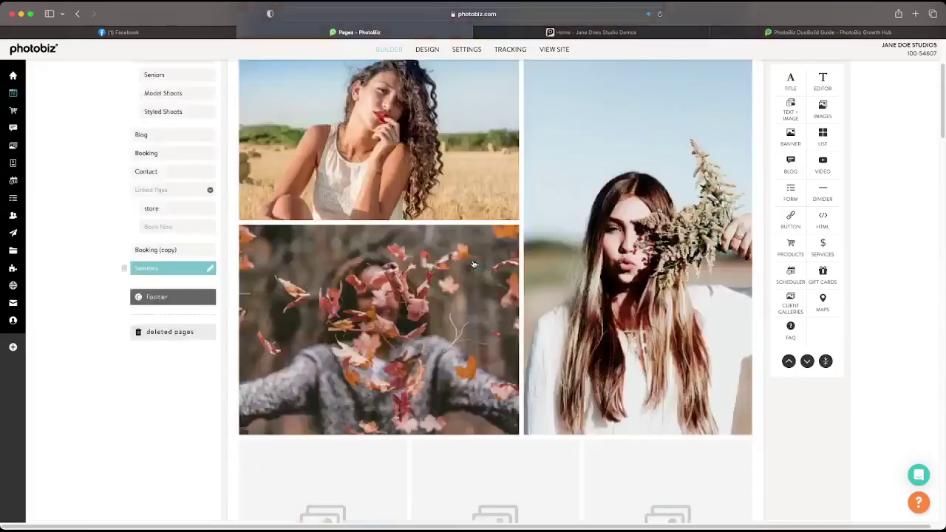
{"action": "left_click", "coordinate": [183, 107]}
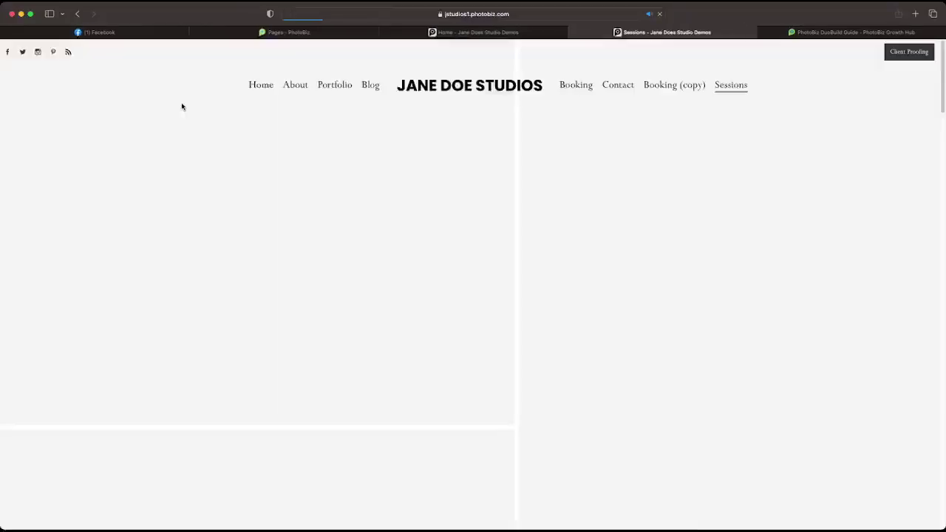
{"action": "scroll", "coordinate": [309, 204], "scroll_direction": "down", "scroll_amount": 5}
{"action": "scroll", "coordinate": [309, 204], "scroll_direction": "down", "scroll_amount": 10}
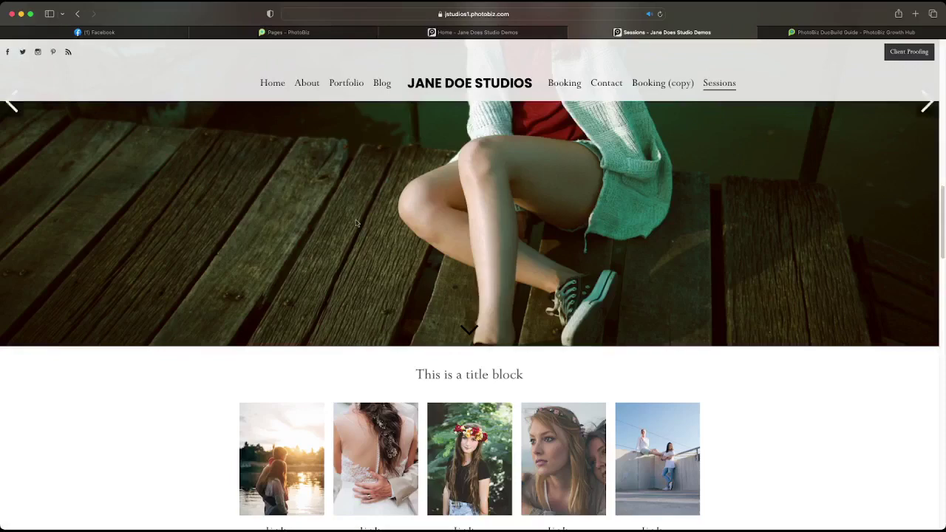
{"action": "scroll", "coordinate": [309, 205], "scroll_direction": "down", "scroll_amount": 8}
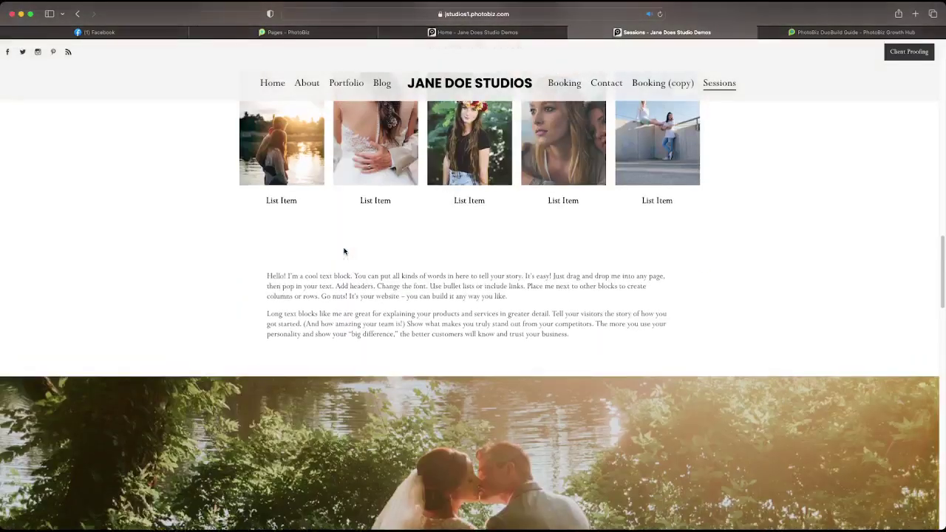
{"action": "scroll", "coordinate": [343, 251], "scroll_direction": "down", "scroll_amount": 2}
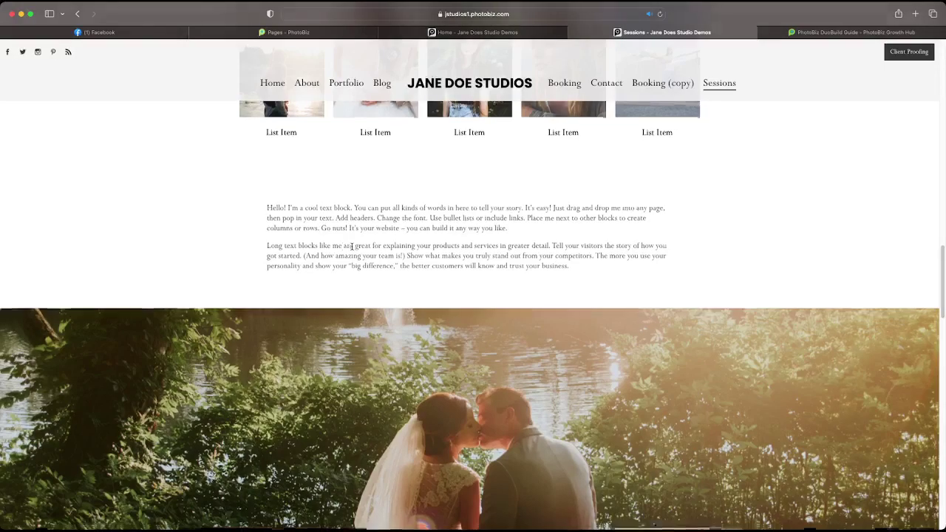
{"action": "scroll", "coordinate": [351, 248], "scroll_direction": "down", "scroll_amount": 10}
{"action": "scroll", "coordinate": [351, 249], "scroll_direction": "down", "scroll_amount": 12}
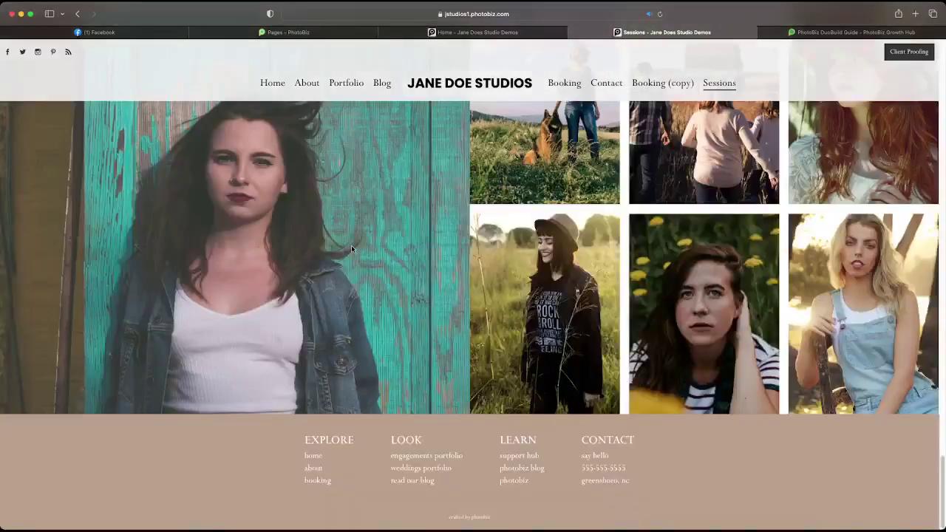
{"action": "scroll", "coordinate": [352, 250], "scroll_direction": "up", "scroll_amount": 20}
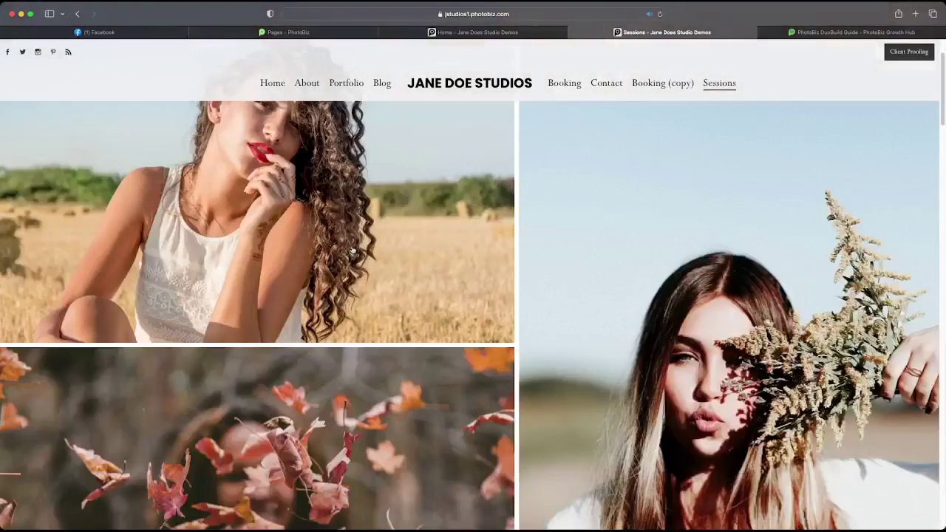
Step: Look over the live Sessions page again, checking the banner, the Portfolio submenu and the row of list items
{"action": "scroll", "coordinate": [353, 252], "scroll_direction": "up", "scroll_amount": 2}
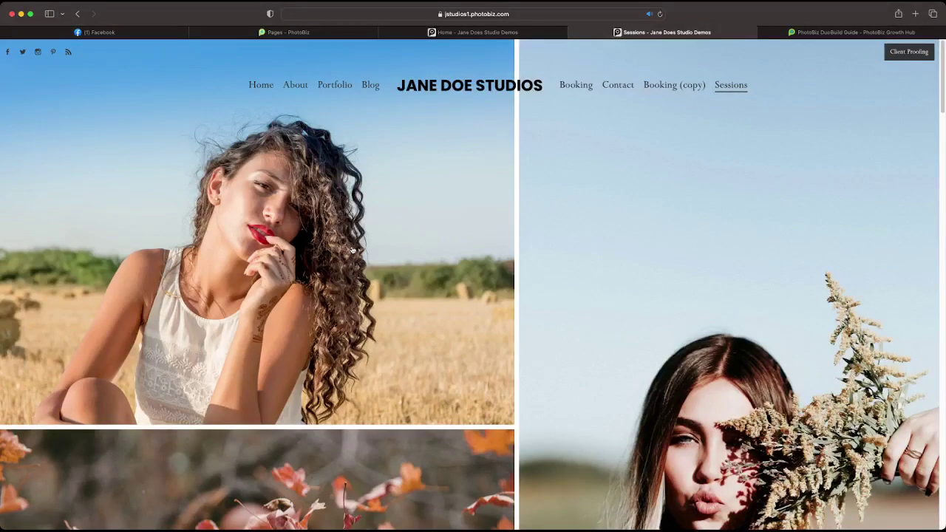
{"action": "scroll", "coordinate": [368, 235], "scroll_direction": "down", "scroll_amount": 5}
{"action": "scroll", "coordinate": [368, 235], "scroll_direction": "down", "scroll_amount": 10}
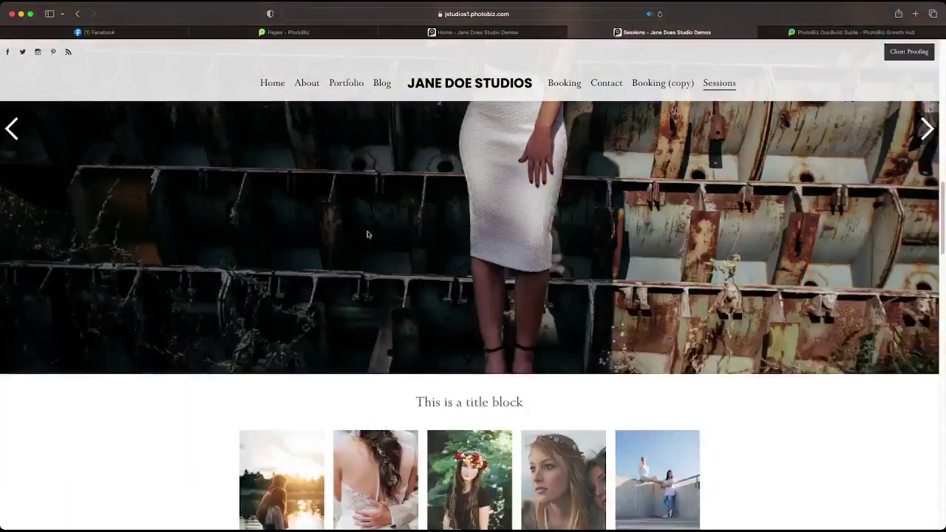
{"action": "mouse_move", "coordinate": [358, 92]}
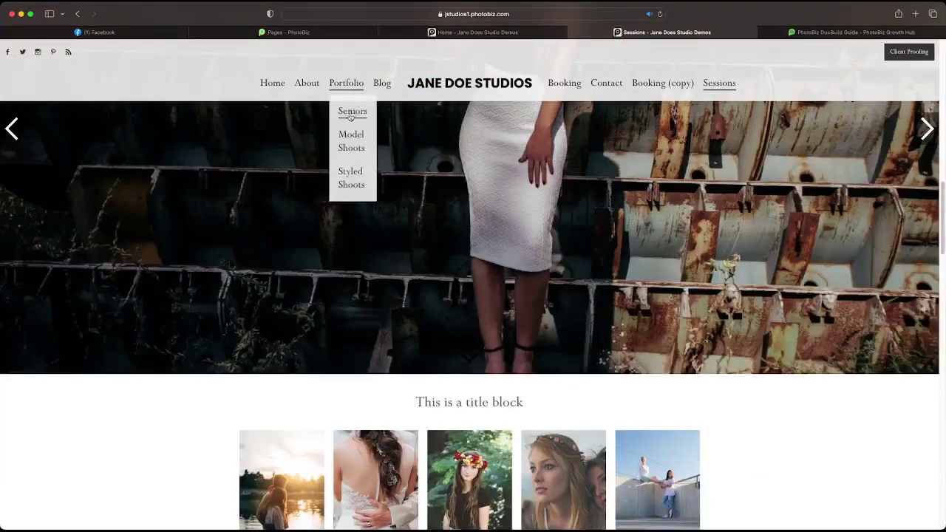
{"action": "scroll", "coordinate": [353, 118], "scroll_direction": "down", "scroll_amount": 1}
{"action": "scroll", "coordinate": [346, 133], "scroll_direction": "up", "scroll_amount": 2}
{"action": "scroll", "coordinate": [347, 145], "scroll_direction": "down", "scroll_amount": 6}
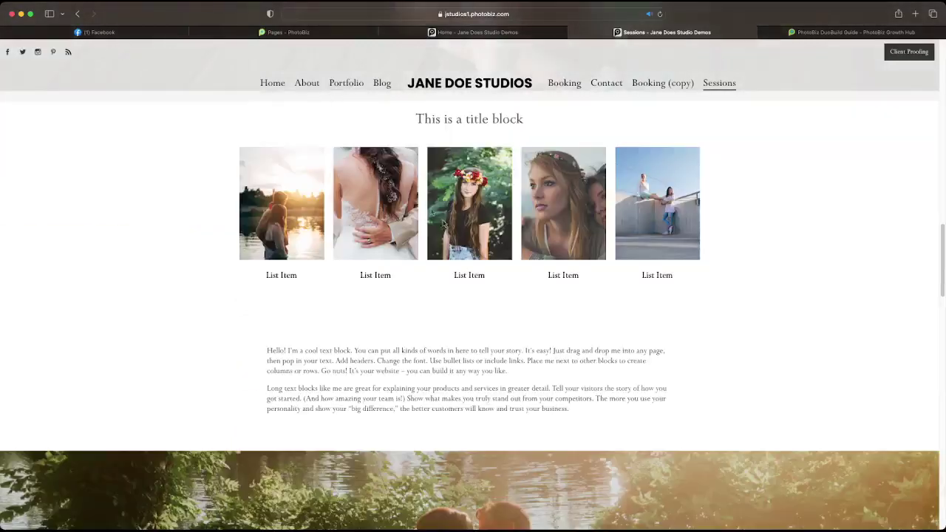
Step: Back in the page builder, create a page named Social from the Social Links design, with content included and visibility set to Visible
{"action": "left_click", "coordinate": [339, 32]}
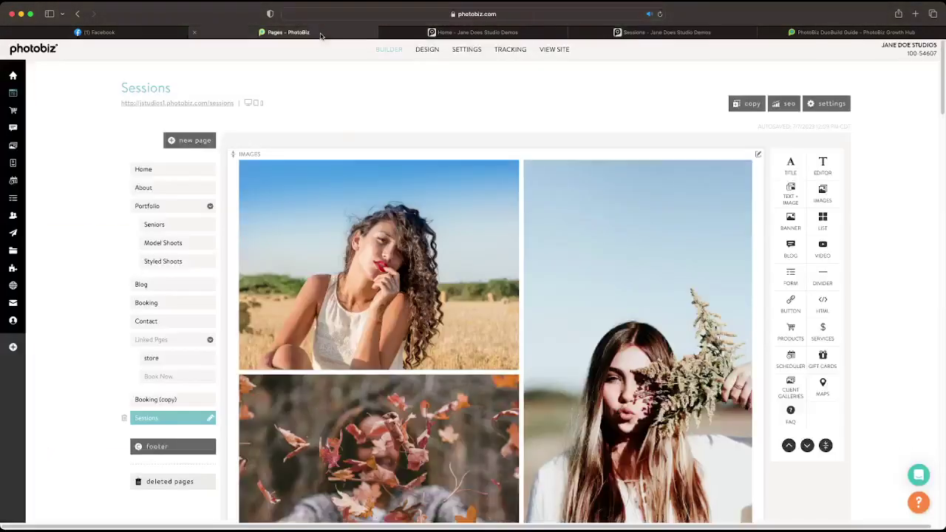
{"action": "left_click", "coordinate": [196, 141]}
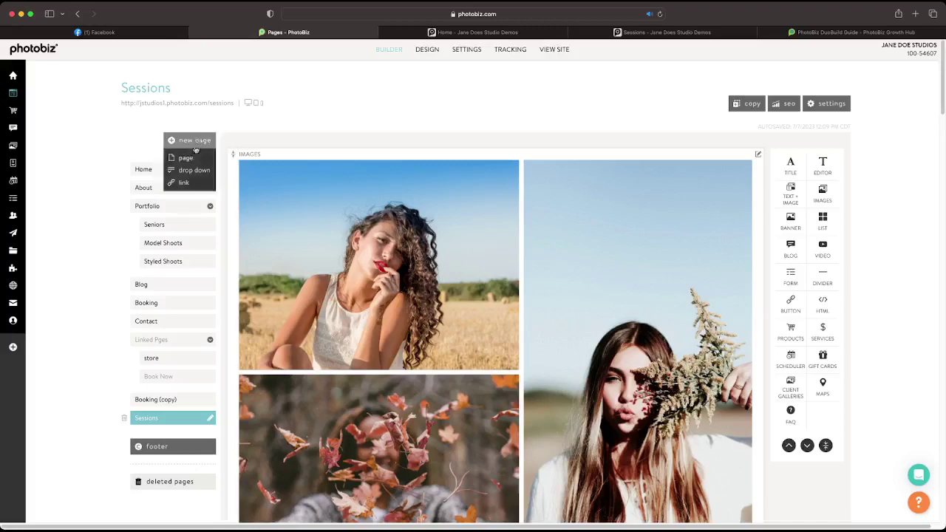
{"action": "left_click", "coordinate": [192, 155]}
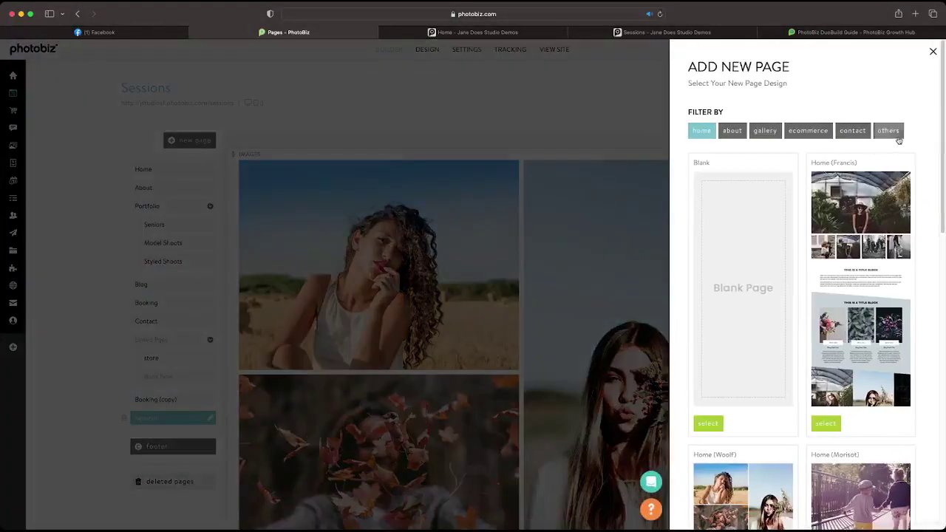
{"action": "left_click", "coordinate": [893, 133]}
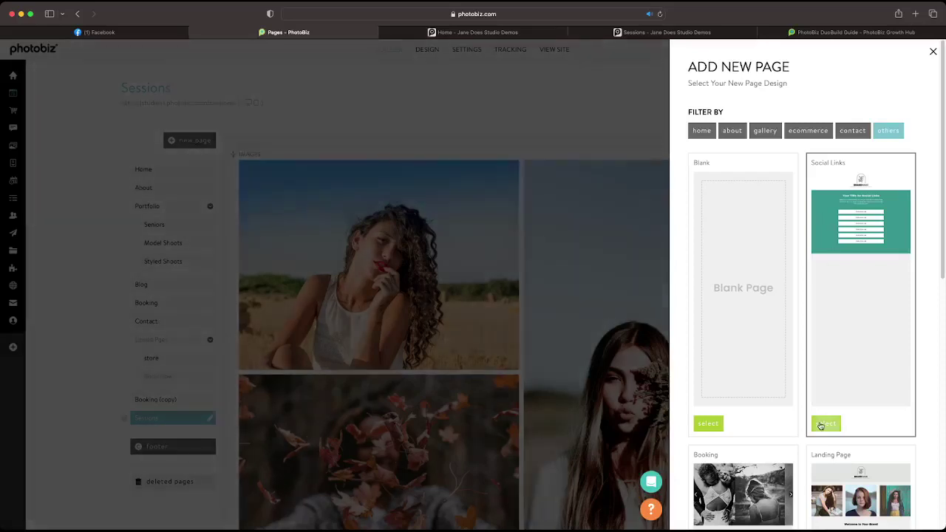
{"action": "left_click", "coordinate": [824, 424]}
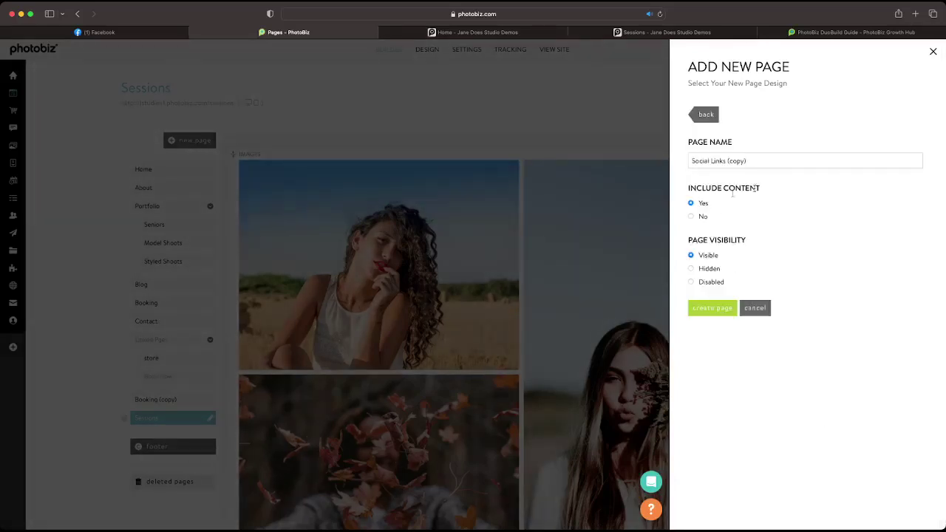
{"action": "left_click_drag", "start_coordinate": [707, 160], "coordinate": [785, 173]}
{"action": "key", "text": "BackSpace"}
{"action": "left_click", "coordinate": [719, 309]}
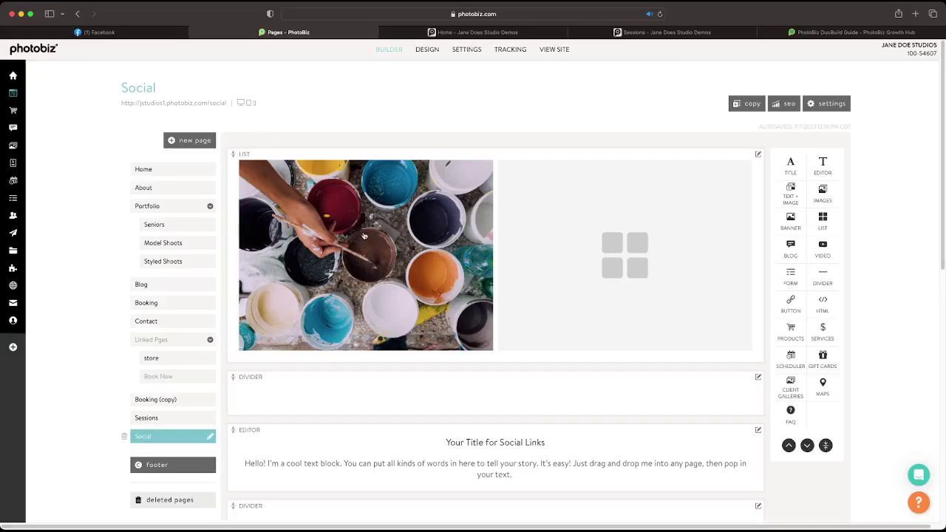
Step: Review the new Social page's blocks, view its live version, and return to the page builder
{"action": "scroll", "coordinate": [363, 236], "scroll_direction": "down", "scroll_amount": 6}
{"action": "scroll", "coordinate": [362, 230], "scroll_direction": "up", "scroll_amount": 3}
{"action": "scroll", "coordinate": [362, 230], "scroll_direction": "up", "scroll_amount": 5}
{"action": "left_click", "coordinate": [195, 99]}
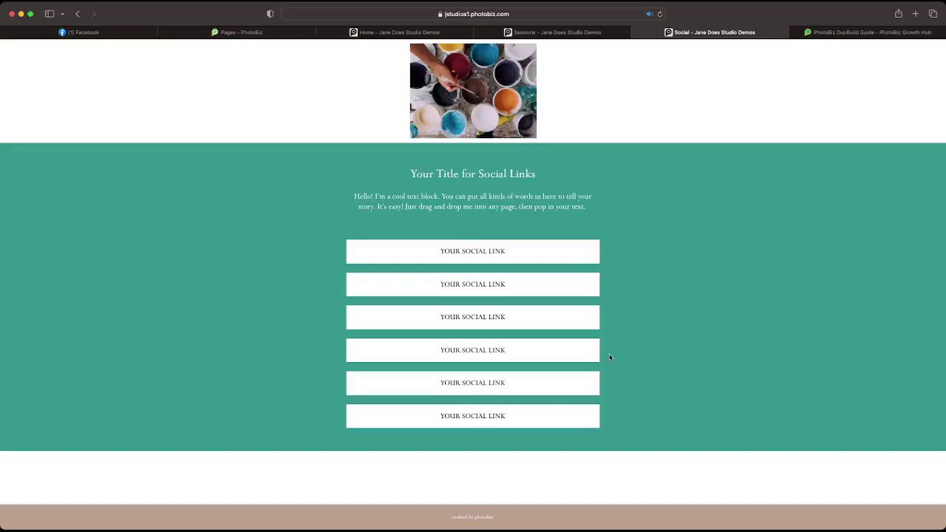
{"action": "left_click", "coordinate": [241, 32]}
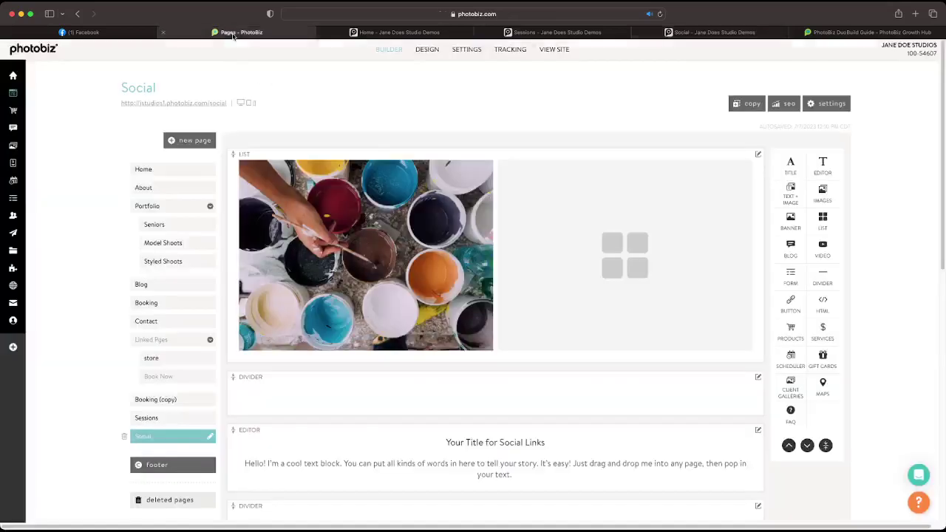
Step: Set the background color of the "Your Title for Social Links" text block to #C2BAB2 and save the changes
{"action": "scroll", "coordinate": [458, 257], "scroll_direction": "down", "scroll_amount": 2}
{"action": "scroll", "coordinate": [457, 257], "scroll_direction": "down", "scroll_amount": 2}
{"action": "left_click", "coordinate": [498, 296]}
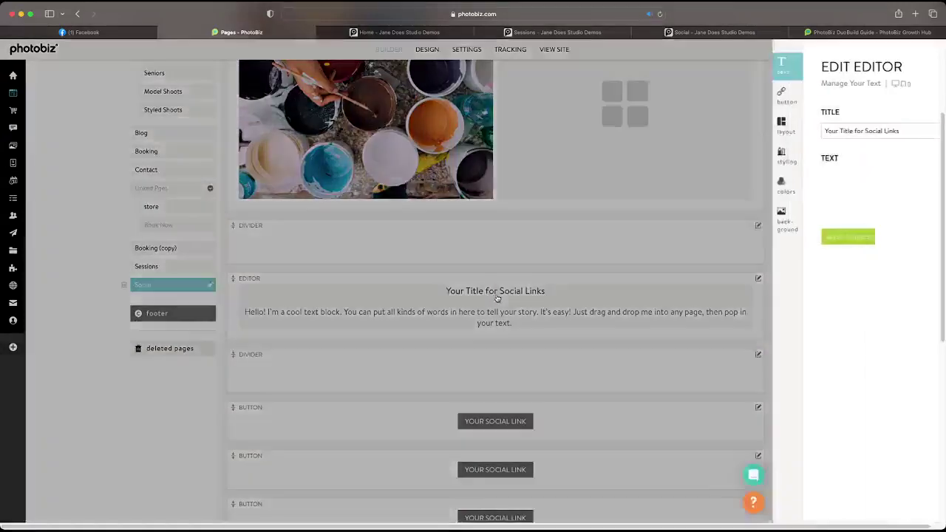
{"action": "left_click", "coordinate": [642, 189]}
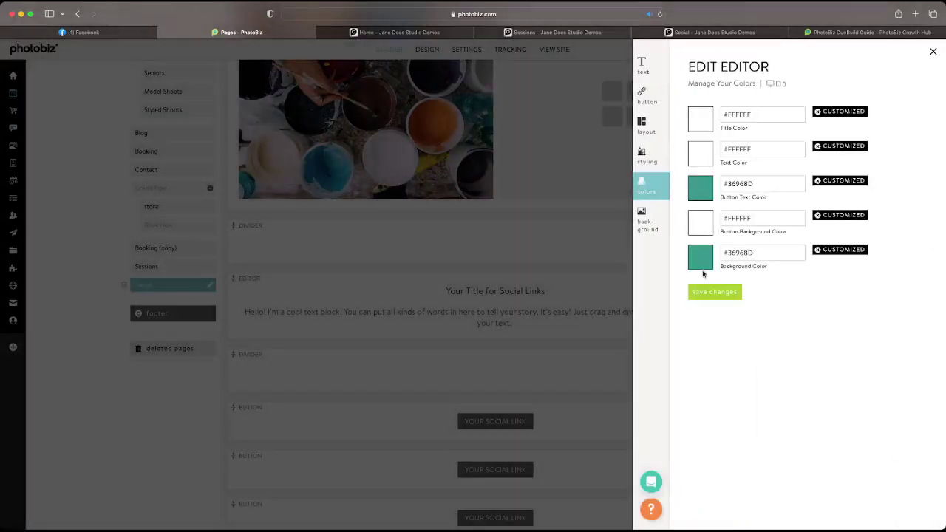
{"action": "left_click", "coordinate": [701, 260]}
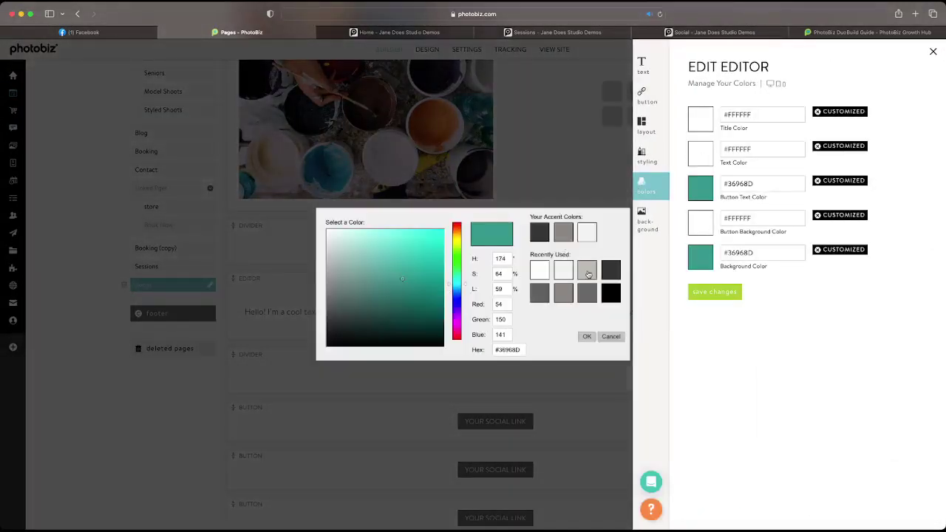
{"action": "left_click", "coordinate": [587, 272]}
{"action": "left_click", "coordinate": [712, 293]}
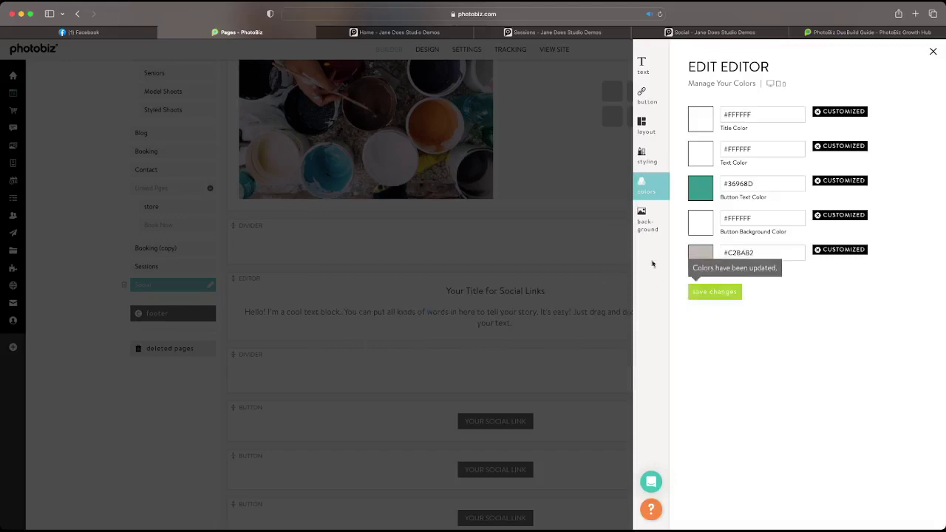
Step: Change the title text block's background color to the recently used dark gray #616161, save, and leave the block's settings
{"action": "left_click", "coordinate": [706, 255]}
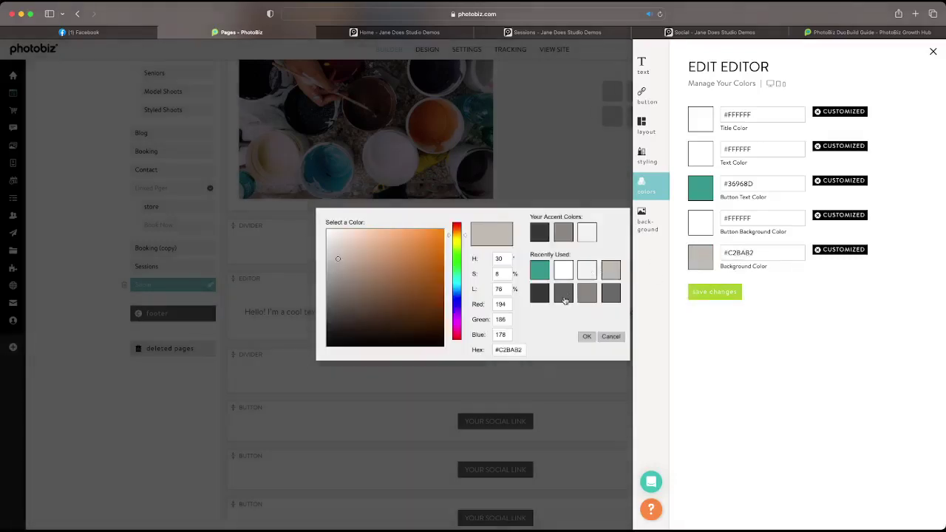
{"action": "left_click", "coordinate": [564, 300]}
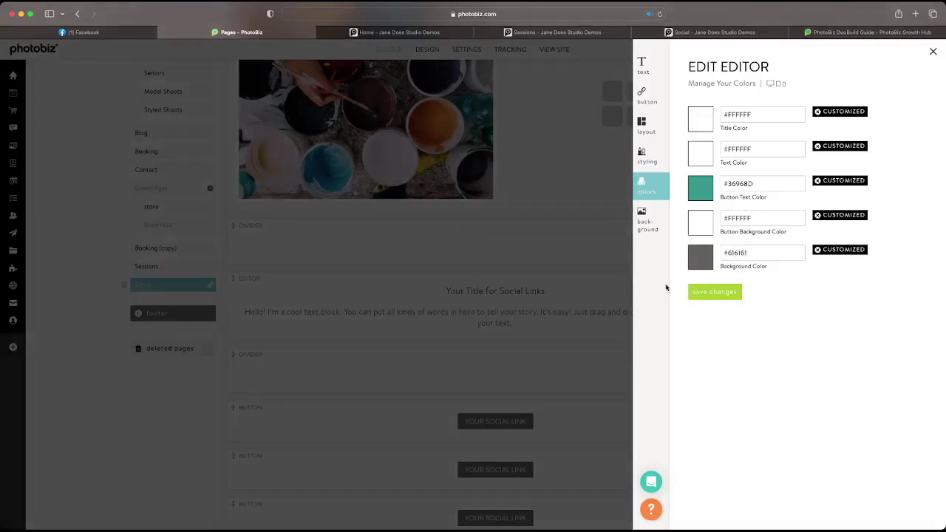
{"action": "left_click", "coordinate": [703, 293]}
{"action": "left_click", "coordinate": [450, 313]}
Step: Set the background color of the divider below the title text block to the last recently used dark gray and save
{"action": "left_click", "coordinate": [542, 367]}
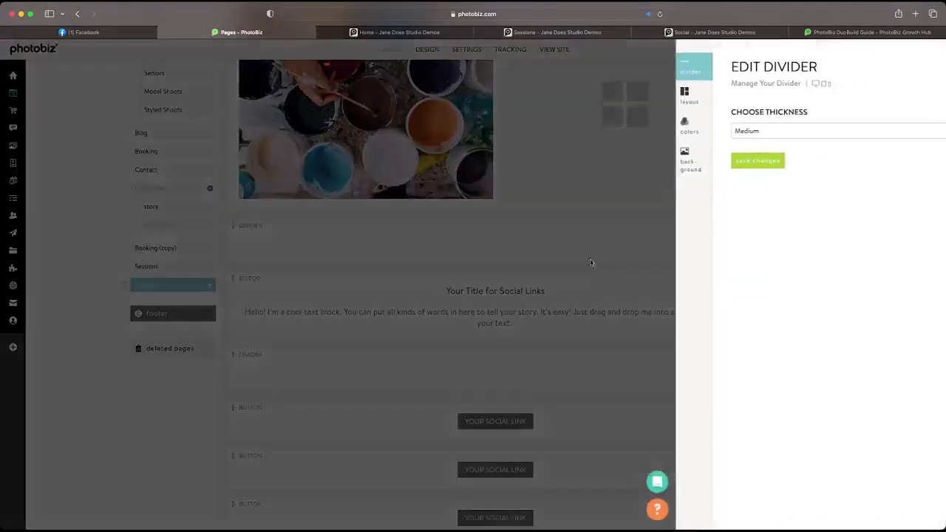
{"action": "left_click", "coordinate": [645, 131]}
{"action": "left_click", "coordinate": [701, 122]}
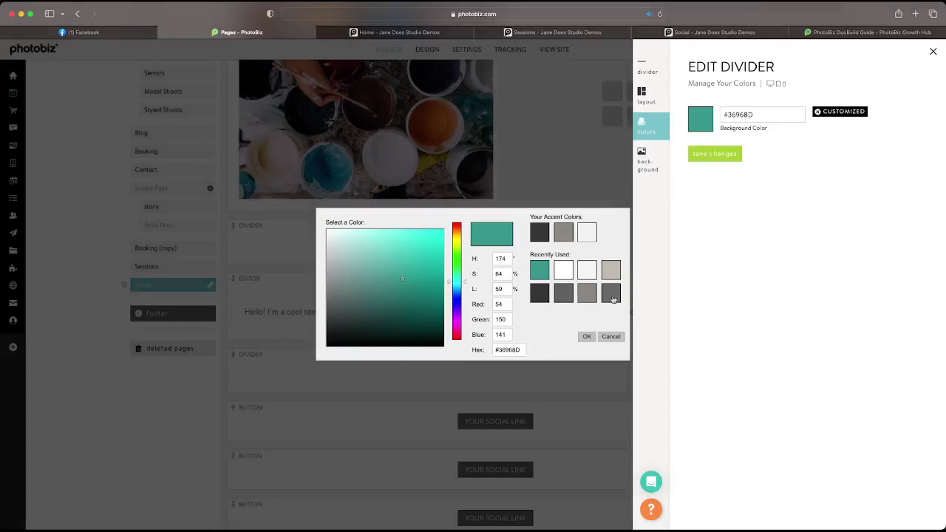
{"action": "left_click", "coordinate": [613, 299]}
{"action": "left_click", "coordinate": [730, 155]}
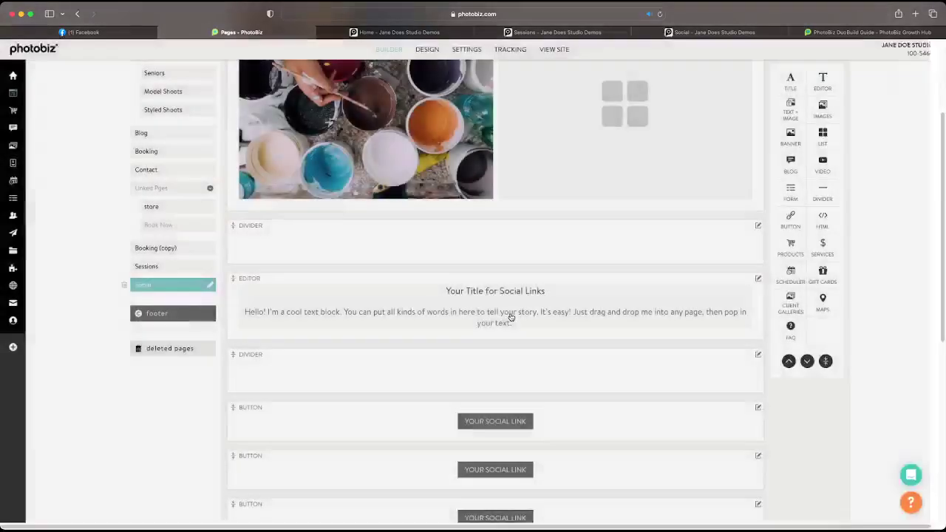
Step: Set the title text block's background color to the same recently used dark gray as the divider below it and save
{"action": "left_click", "coordinate": [473, 313]}
{"action": "left_click", "coordinate": [644, 185]}
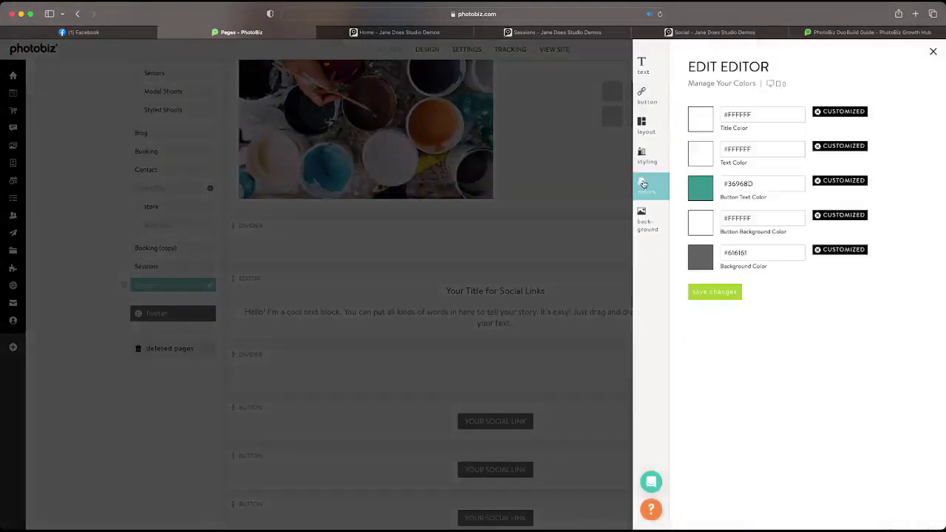
{"action": "left_click", "coordinate": [701, 258]}
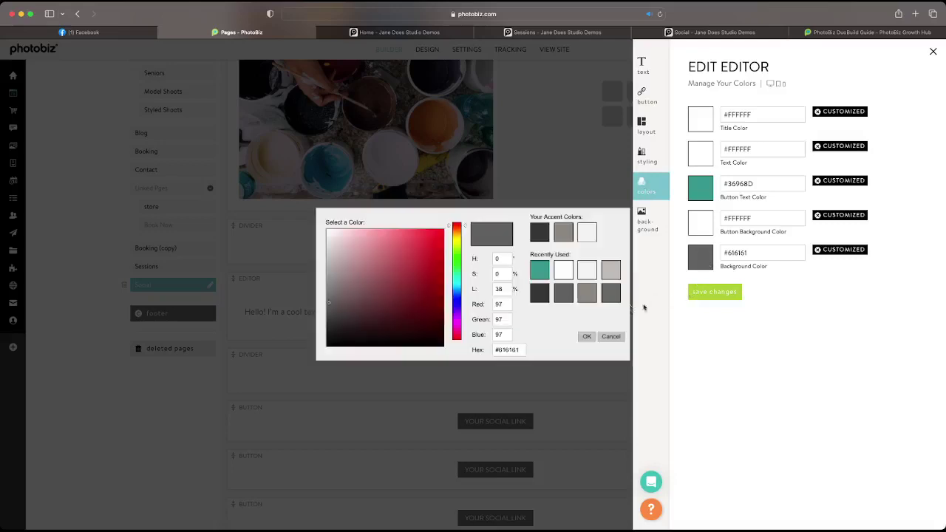
{"action": "left_click", "coordinate": [563, 296]}
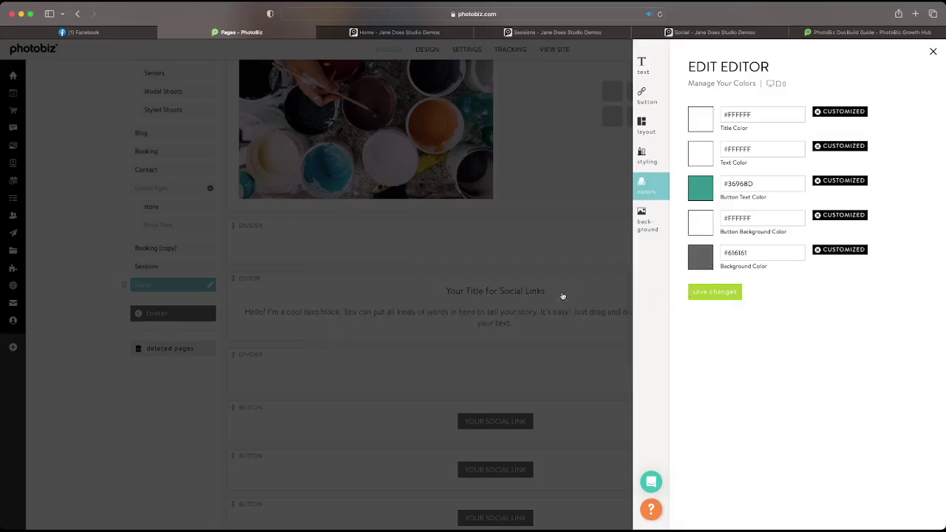
{"action": "left_click", "coordinate": [694, 263]}
{"action": "left_click", "coordinate": [618, 300]}
{"action": "left_click", "coordinate": [699, 292]}
Step: Set the first social link button block's background color to the same recently used dark gray and save the changes
{"action": "left_click", "coordinate": [551, 362]}
{"action": "left_click", "coordinate": [646, 130]}
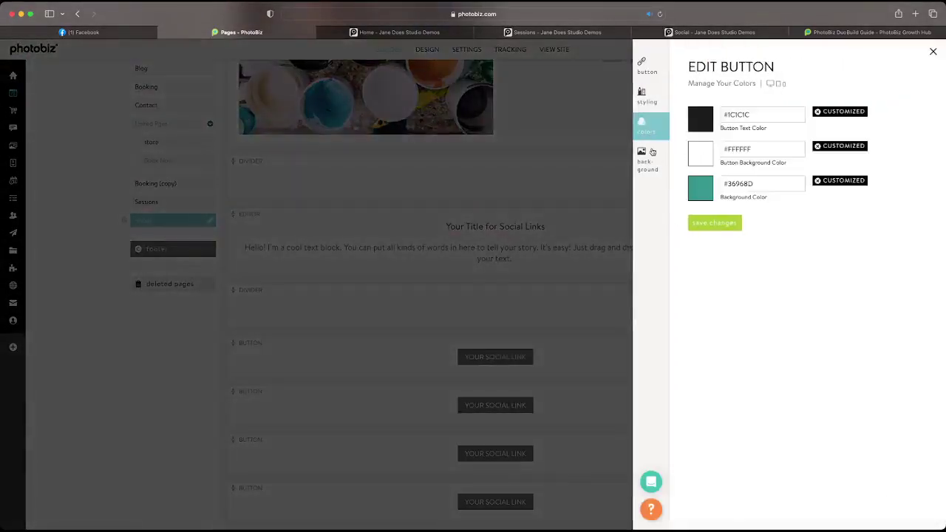
{"action": "left_click", "coordinate": [699, 188]}
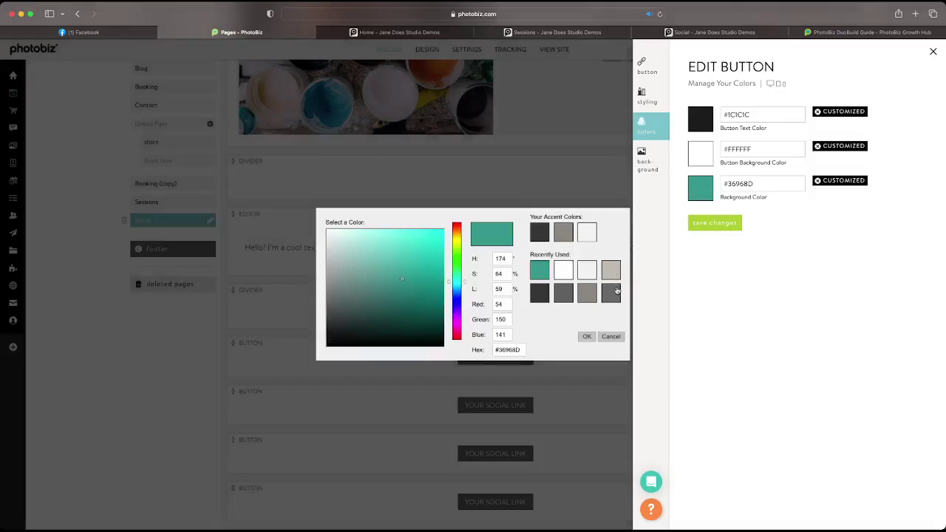
{"action": "left_click", "coordinate": [612, 292]}
{"action": "left_click", "coordinate": [706, 222]}
{"action": "scroll", "coordinate": [592, 262], "scroll_direction": "down", "scroll_amount": 2}
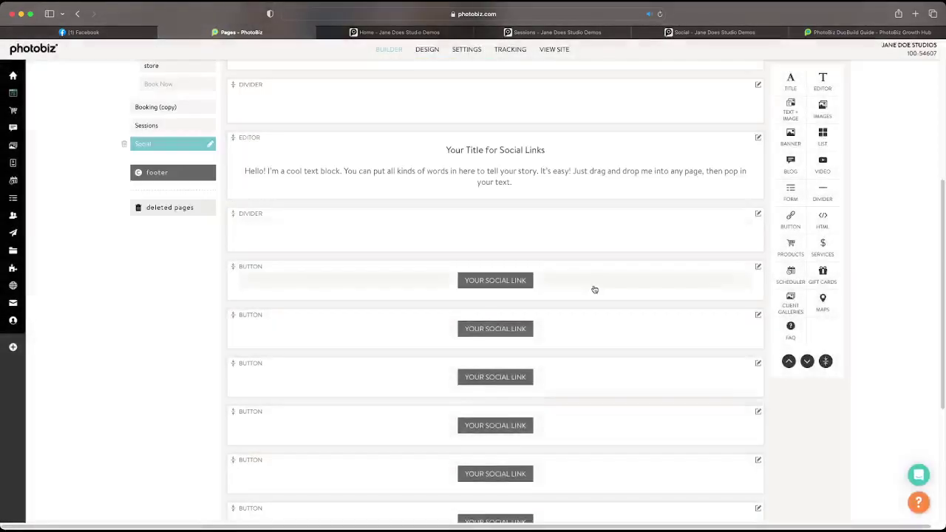
Step: Try the recently used grays #8A8680, #616161 and #363636 as the second social link button block's background color
{"action": "left_click", "coordinate": [587, 327]}
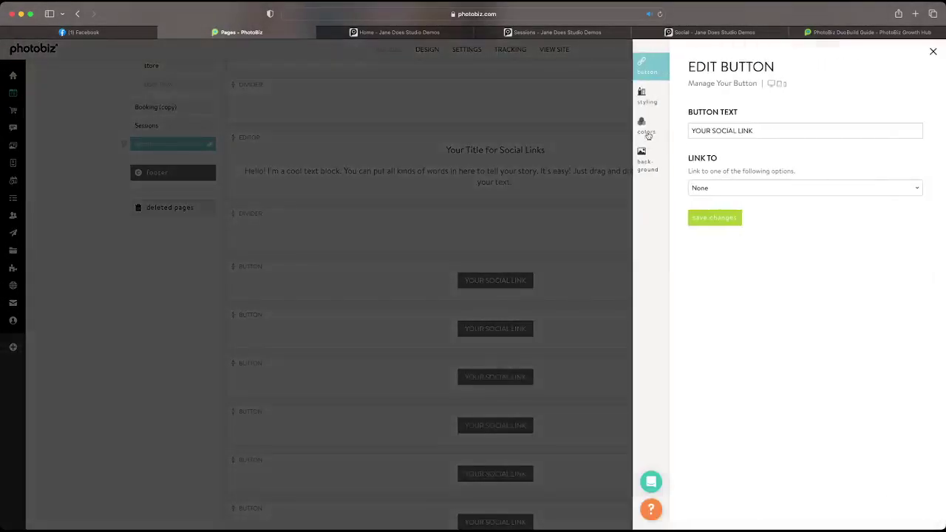
{"action": "left_click", "coordinate": [646, 127]}
{"action": "left_click", "coordinate": [700, 190]}
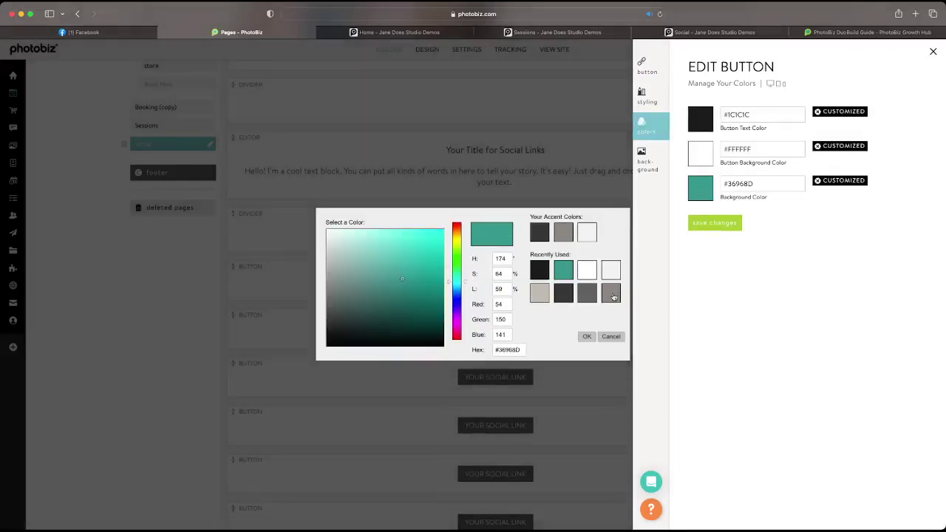
{"action": "left_click", "coordinate": [612, 293]}
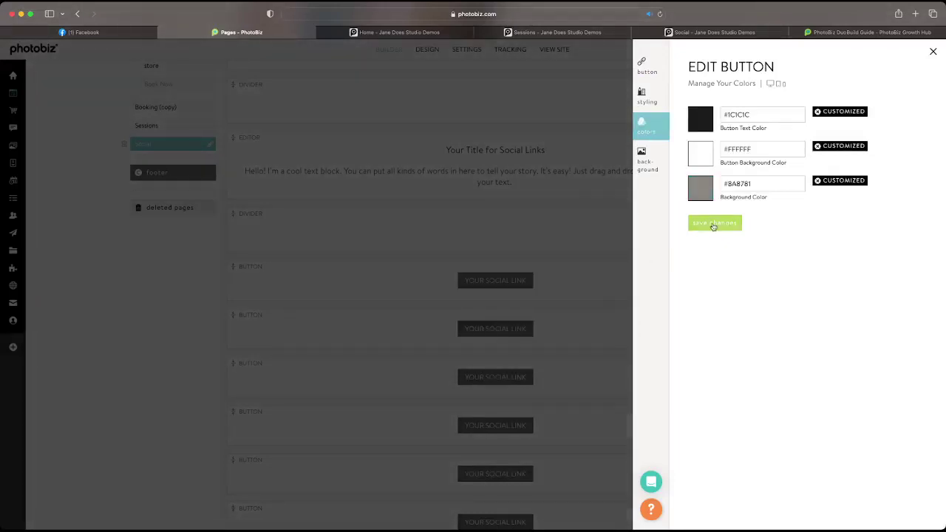
{"action": "left_click", "coordinate": [697, 196]}
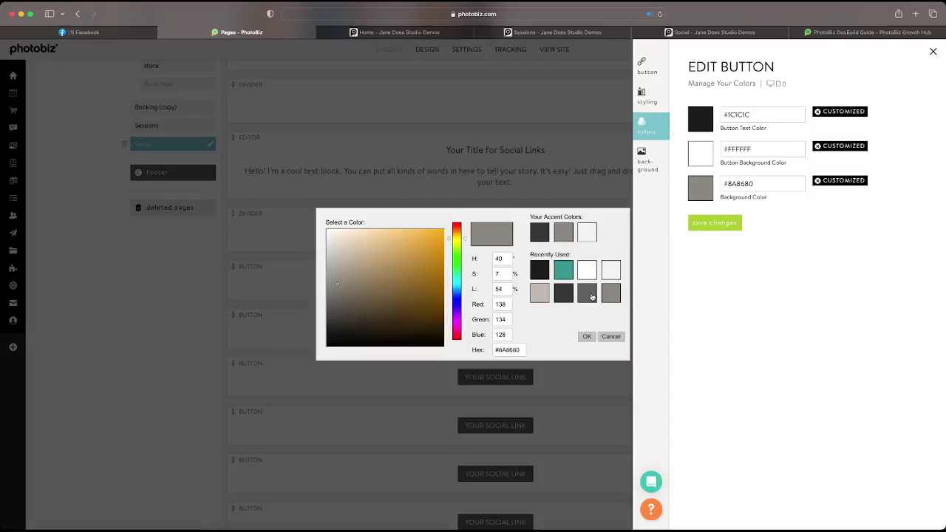
{"action": "left_click", "coordinate": [590, 295]}
{"action": "left_click", "coordinate": [697, 198]}
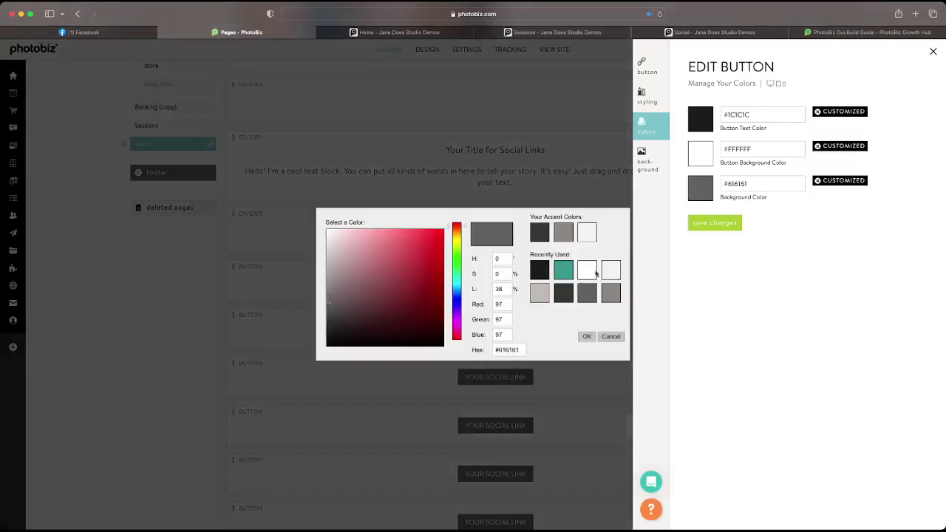
{"action": "left_click", "coordinate": [567, 296]}
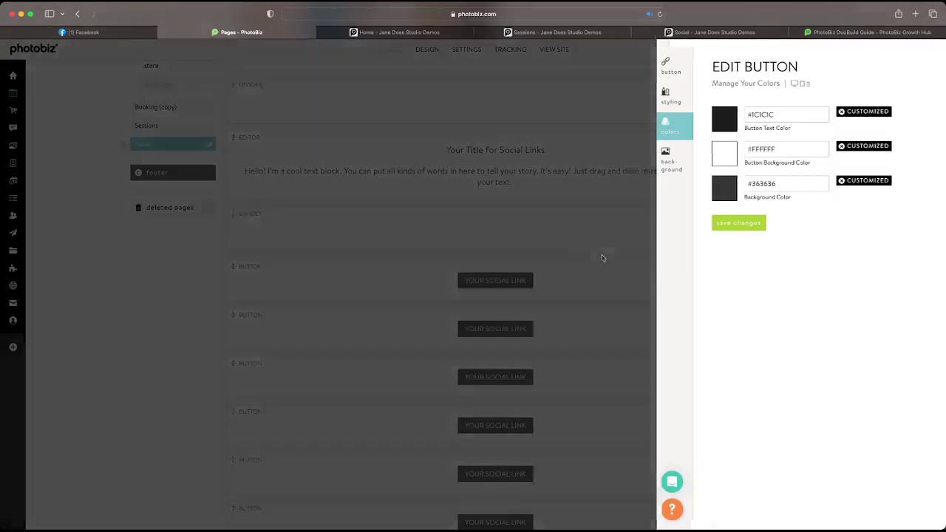
{"action": "left_click", "coordinate": [602, 258]}
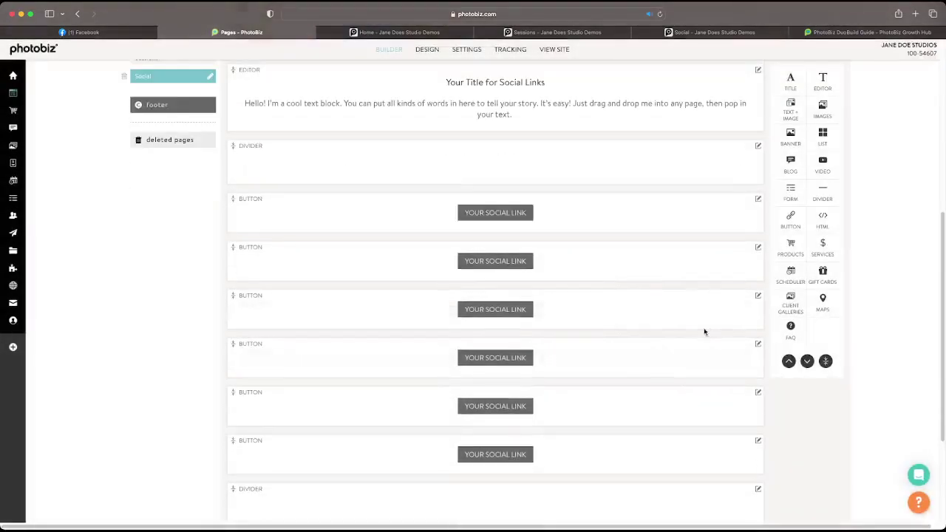
Step: Delete the four social link button blocks below the second one
{"action": "left_click", "coordinate": [758, 295]}
{"action": "left_click", "coordinate": [727, 353]}
{"action": "left_click", "coordinate": [757, 296]}
{"action": "left_click", "coordinate": [726, 352]}
{"action": "left_click", "coordinate": [758, 296]}
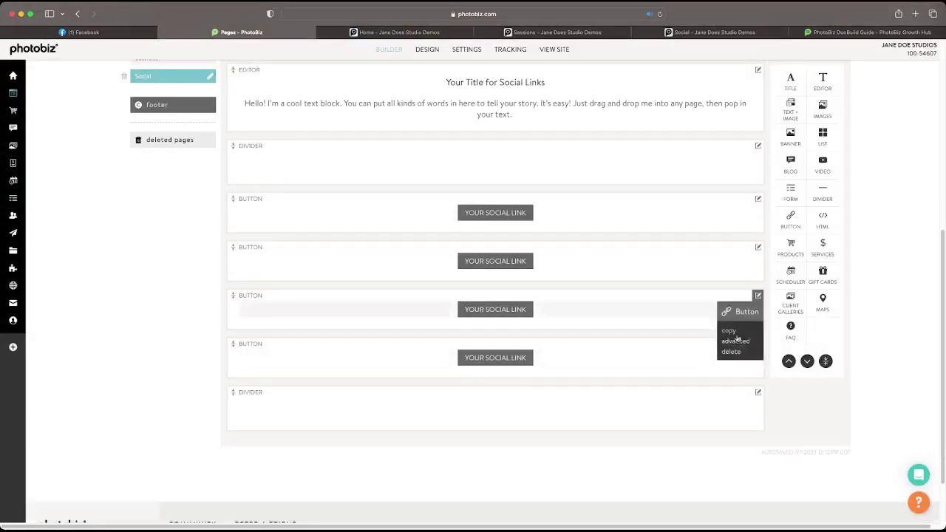
{"action": "left_click", "coordinate": [728, 351]}
{"action": "left_click", "coordinate": [758, 296]}
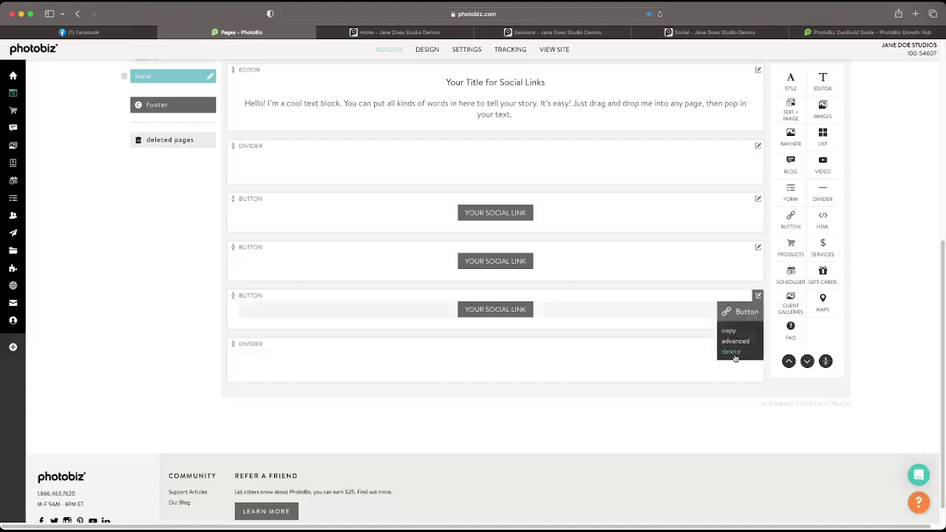
{"action": "left_click", "coordinate": [730, 352]}
Step: Duplicate the second social link button block three times so the page has five button blocks
{"action": "left_click", "coordinate": [757, 273]}
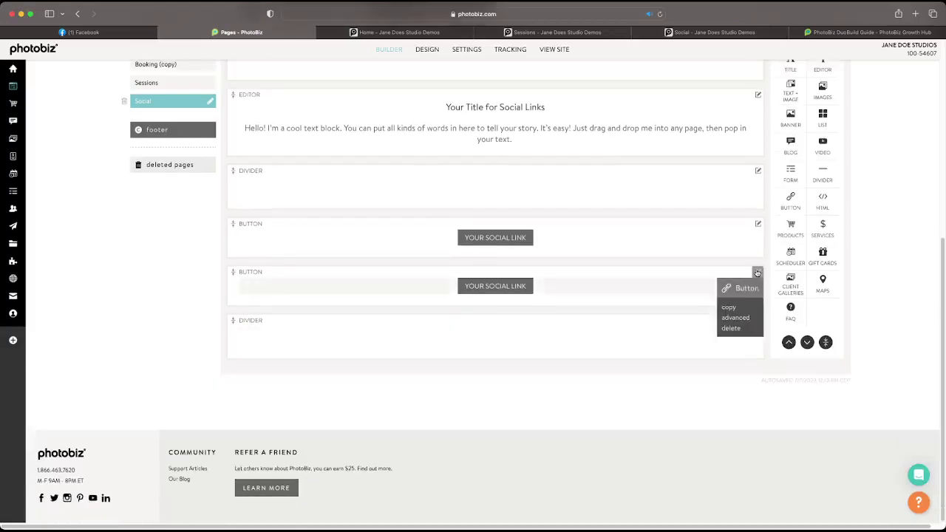
{"action": "left_click", "coordinate": [729, 307]}
{"action": "left_click", "coordinate": [752, 272]}
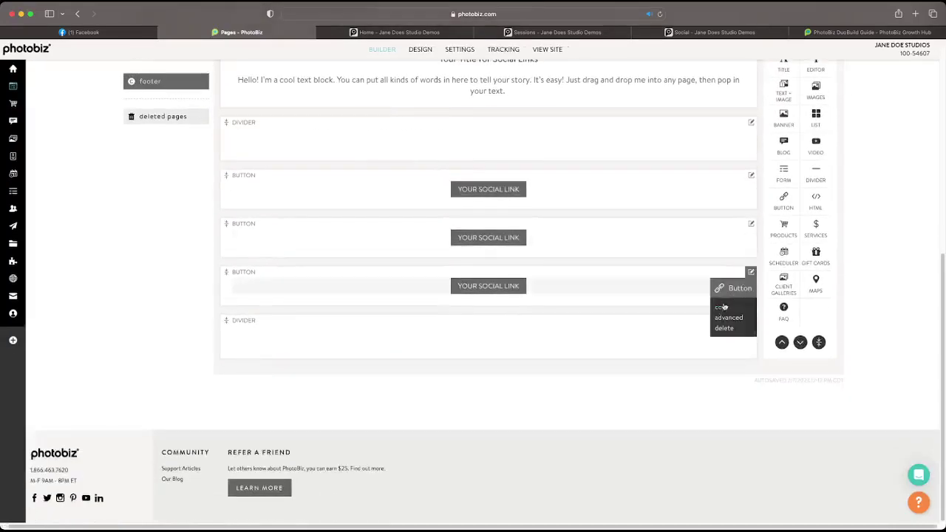
{"action": "left_click", "coordinate": [724, 306]}
{"action": "left_click", "coordinate": [751, 272]}
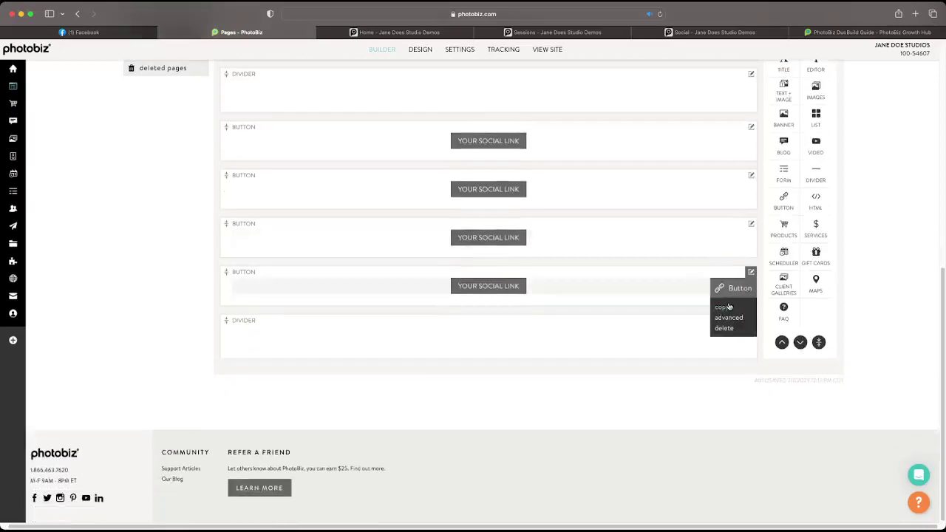
{"action": "left_click", "coordinate": [724, 307]}
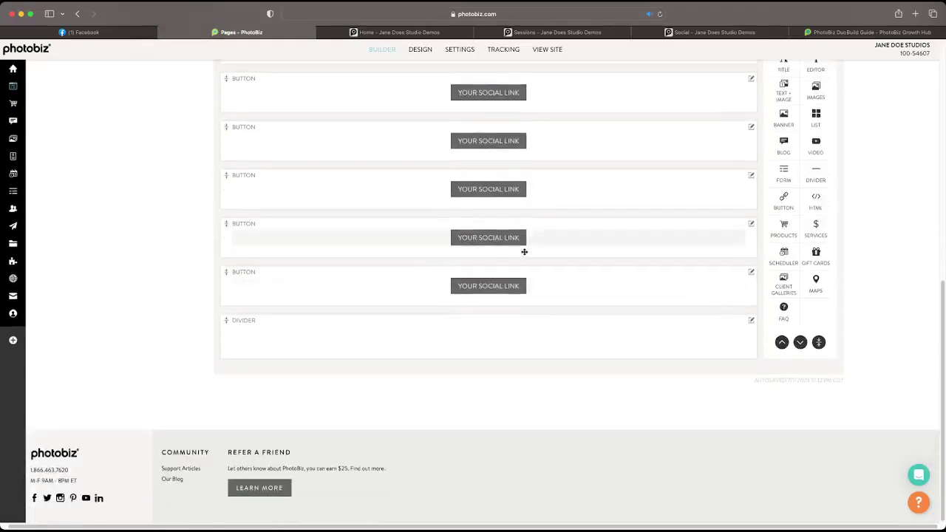
Step: Set the background color of the divider below the last button block to the recently used dark gray #616161 and save
{"action": "left_click", "coordinate": [562, 340]}
{"action": "left_click", "coordinate": [643, 130]}
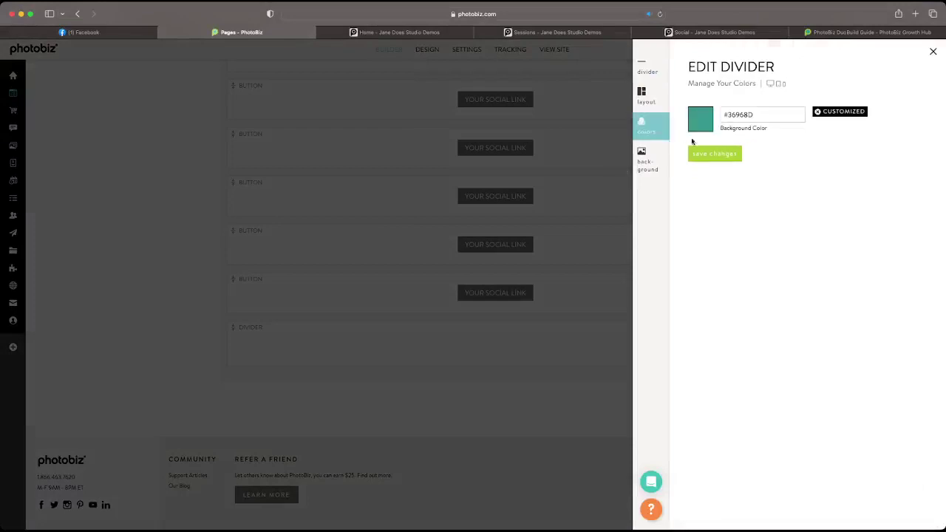
{"action": "left_click", "coordinate": [697, 129]}
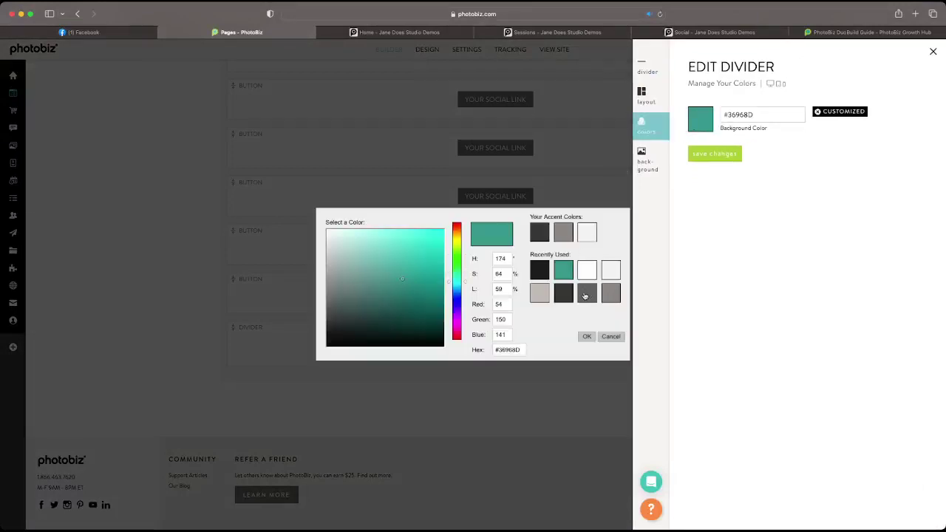
{"action": "left_click", "coordinate": [585, 294]}
{"action": "left_click", "coordinate": [709, 155]}
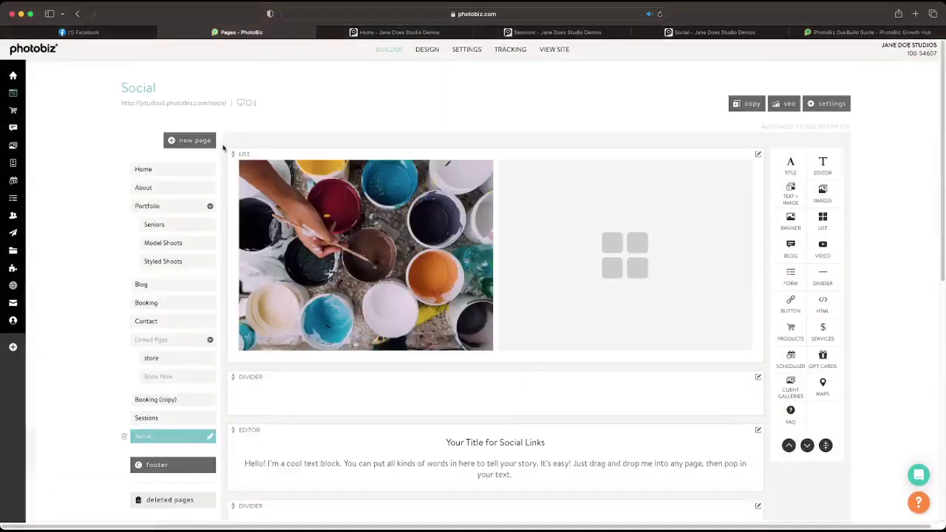
Step: Open the live Social page to check the block background colors, and return to the button blocks in the page builder
{"action": "left_click", "coordinate": [215, 105]}
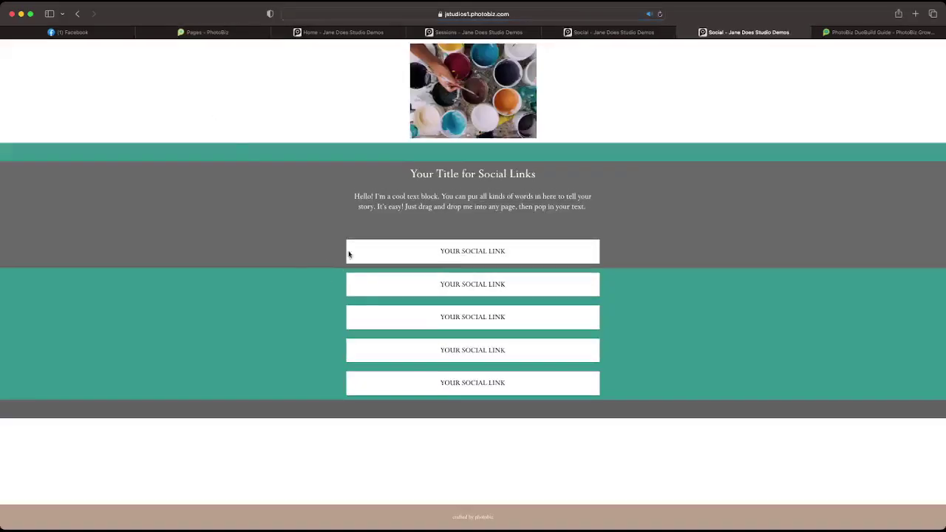
{"action": "left_click", "coordinate": [222, 33]}
{"action": "scroll", "coordinate": [511, 318], "scroll_direction": "down", "scroll_amount": 5}
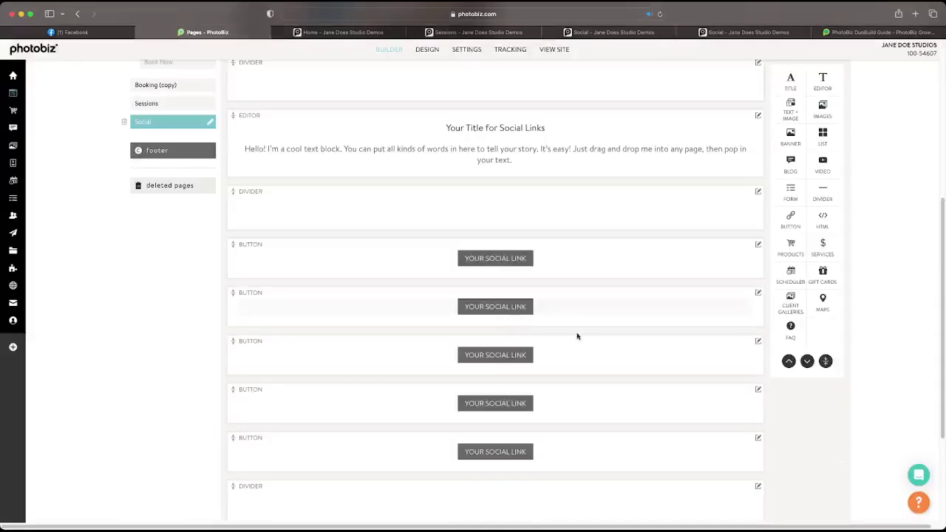
Step: Set the third social link button block's background color to the recently used dark gray #616161 and save the changes
{"action": "left_click", "coordinate": [556, 344]}
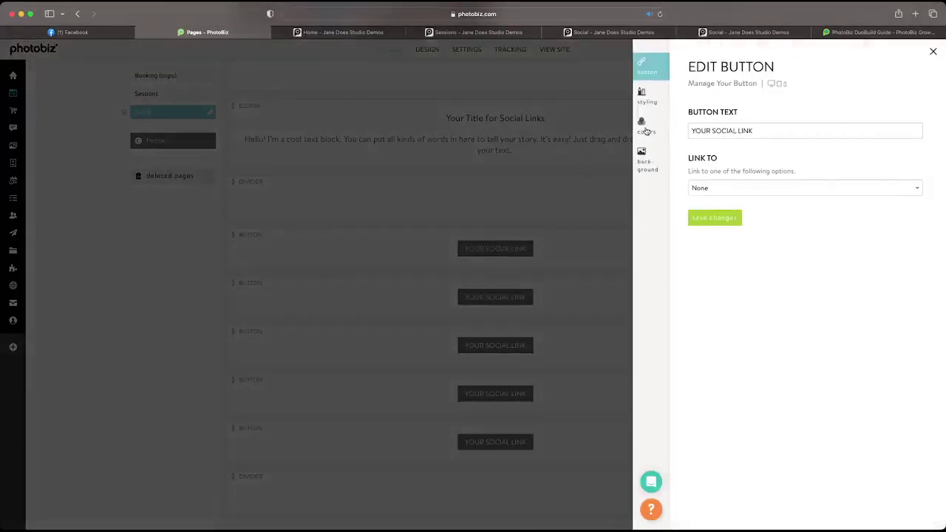
{"action": "left_click", "coordinate": [646, 130]}
{"action": "left_click", "coordinate": [699, 190]}
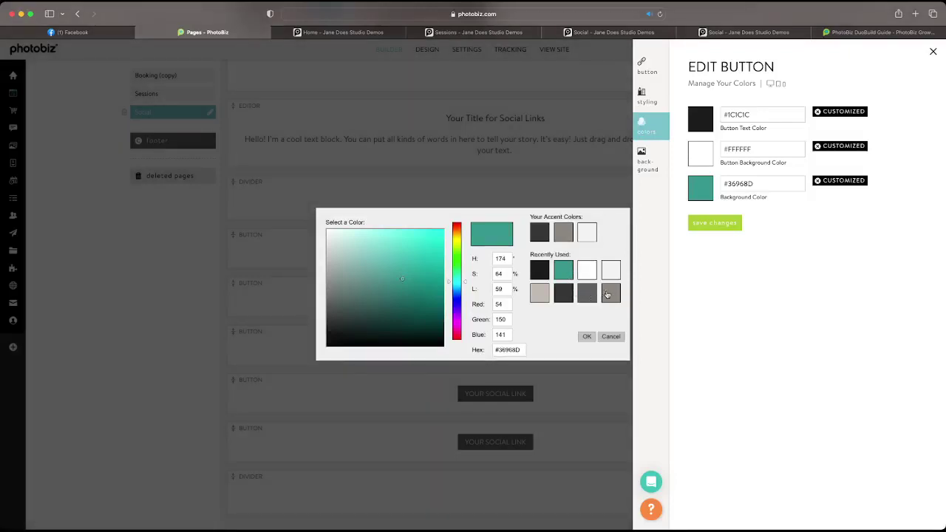
{"action": "double_click", "coordinate": [610, 294]}
{"action": "left_click", "coordinate": [691, 197]}
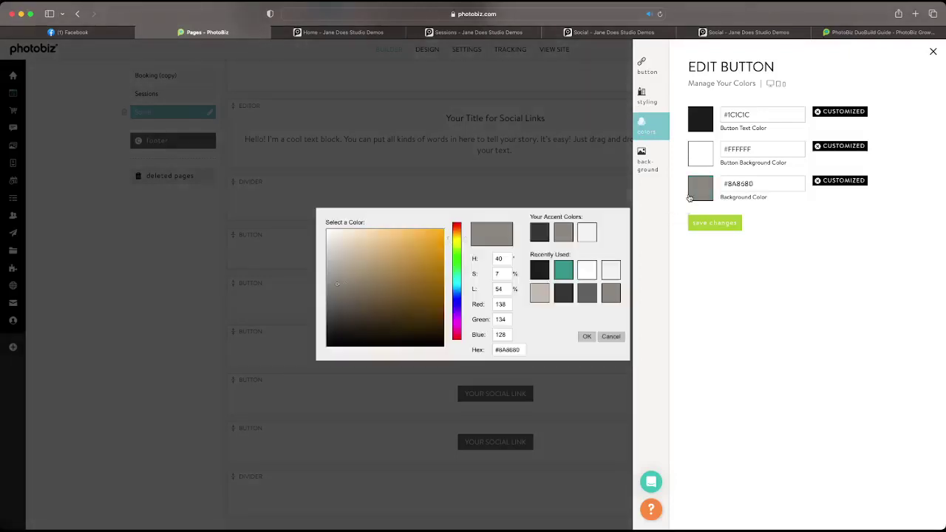
{"action": "double_click", "coordinate": [594, 295]}
{"action": "left_click", "coordinate": [701, 224]}
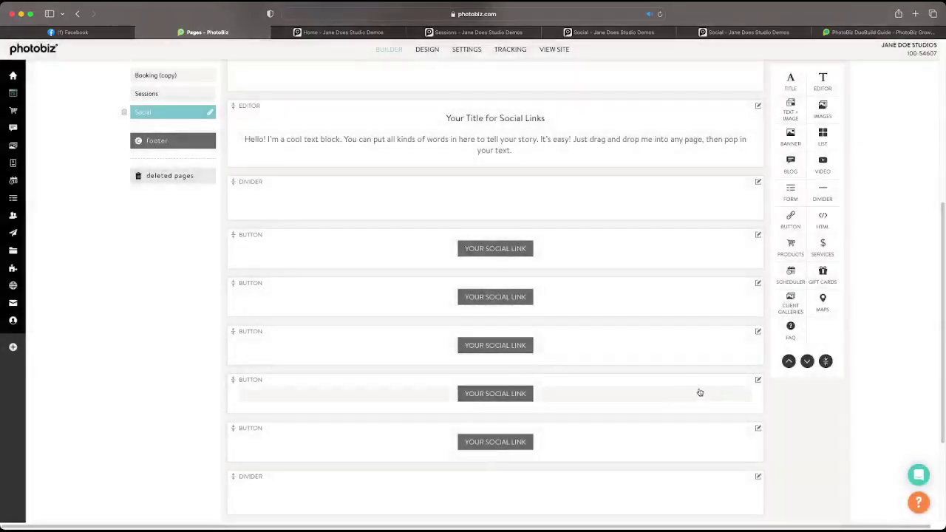
Step: Delete the fourth and fifth social link button blocks
{"action": "left_click", "coordinate": [758, 380]}
{"action": "left_click", "coordinate": [732, 440]}
{"action": "left_click", "coordinate": [758, 380]}
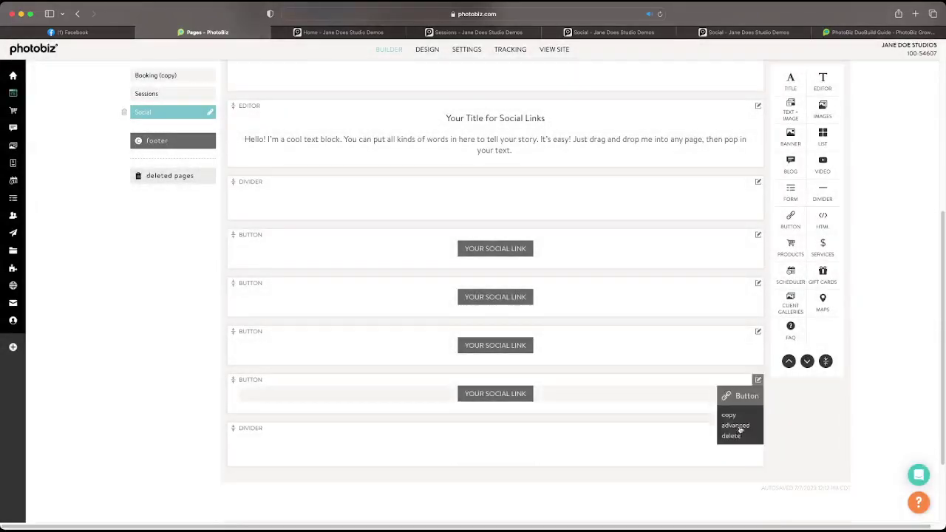
{"action": "left_click", "coordinate": [732, 439]}
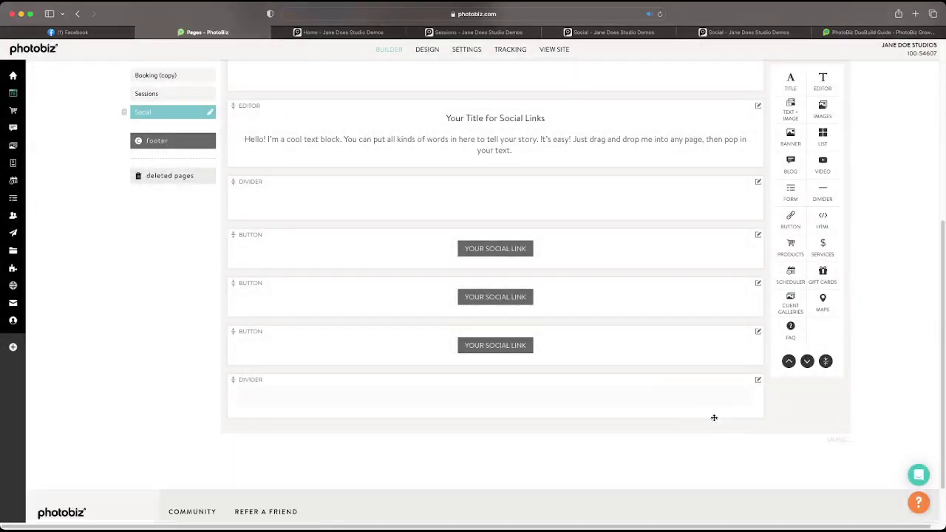
Step: Add two more social link buttons by copying the recolored third button block and its duplicate
{"action": "left_click", "coordinate": [758, 331]}
{"action": "left_click", "coordinate": [730, 367]}
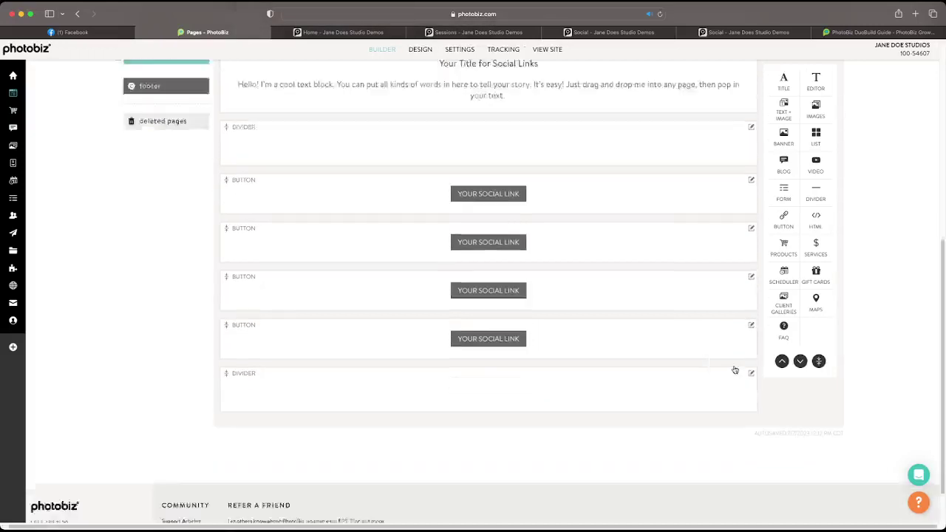
{"action": "scroll", "coordinate": [747, 332], "scroll_direction": "down", "scroll_amount": 3}
{"action": "left_click", "coordinate": [751, 272]}
{"action": "left_click", "coordinate": [724, 308]}
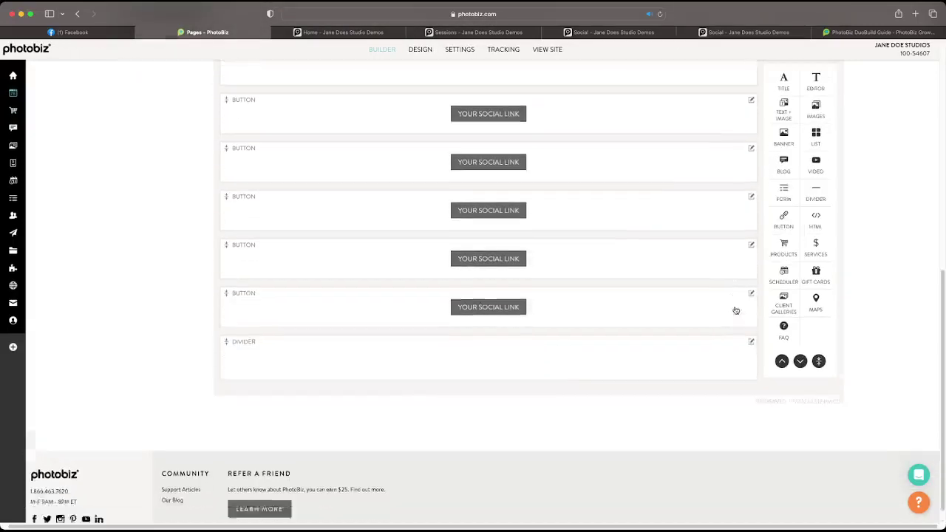
Step: Switch to the most recently opened live Social page and reload it to check the button blocks' background colors
{"action": "left_click", "coordinate": [340, 31]}
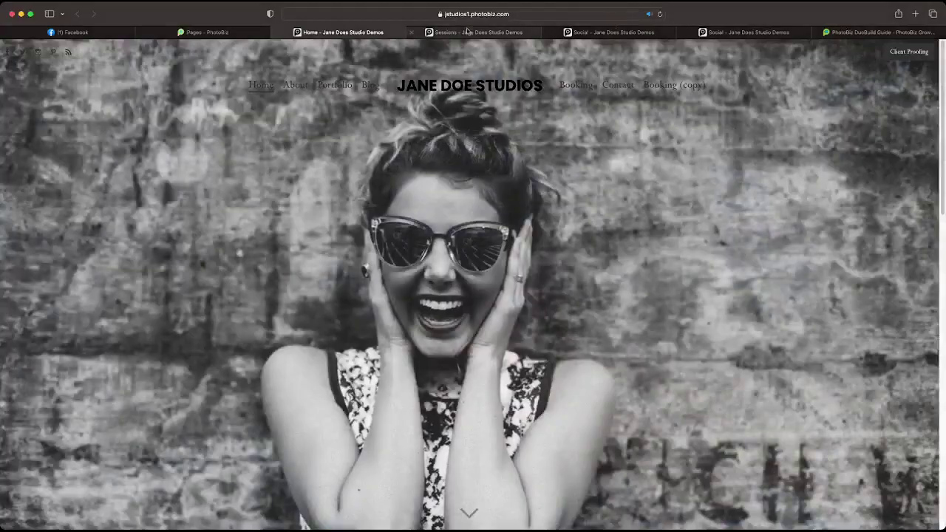
{"action": "left_click", "coordinate": [473, 32]}
{"action": "left_click", "coordinate": [730, 33]}
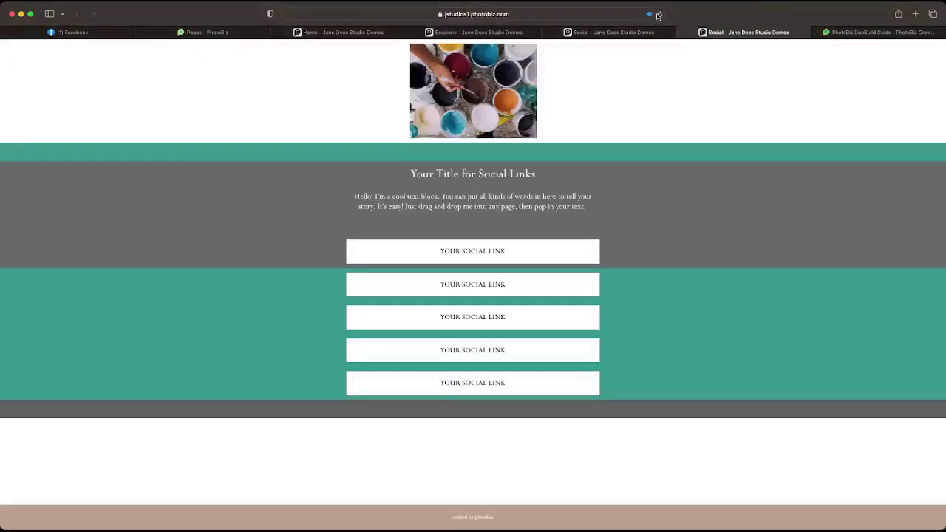
{"action": "left_click", "coordinate": [660, 14]}
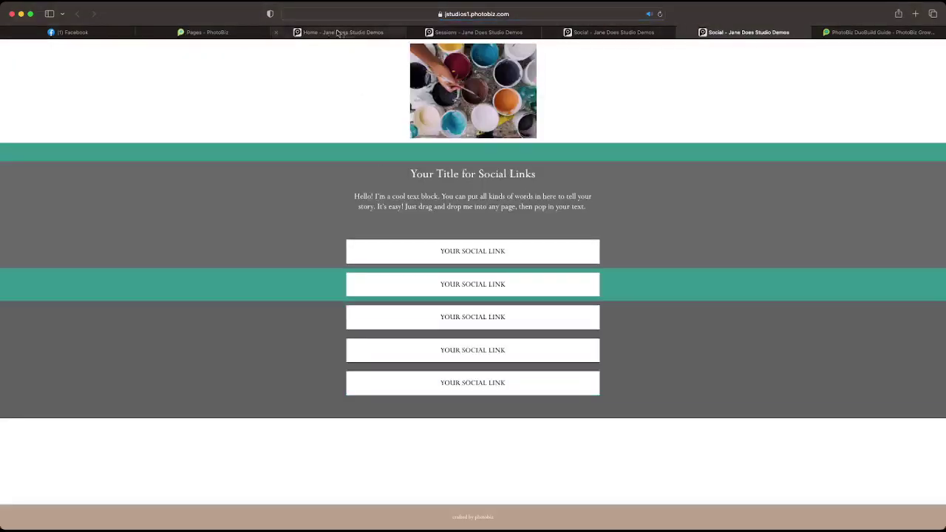
Step: Return to the page builder, set the second social link button block's background color to dark gray #616161, and save the changes
{"action": "left_click", "coordinate": [244, 32]}
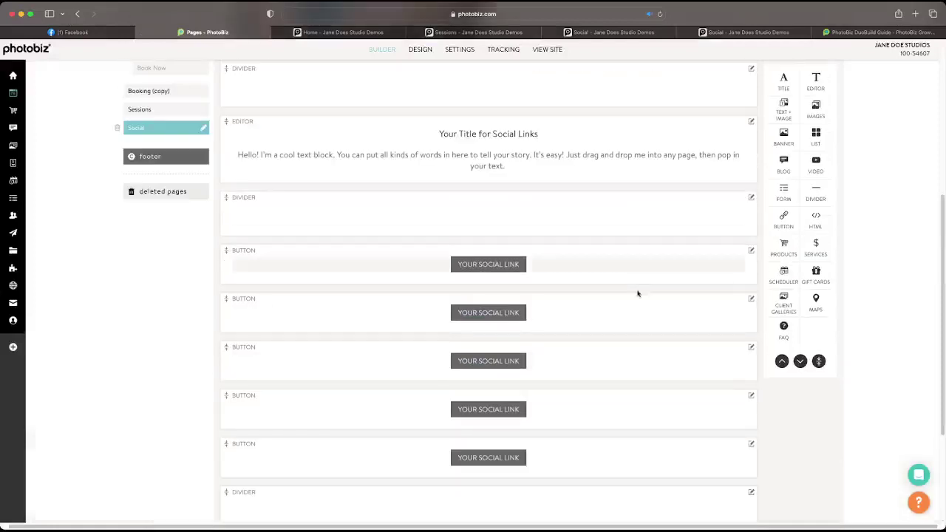
{"action": "left_click", "coordinate": [634, 311]}
{"action": "left_click", "coordinate": [644, 133]}
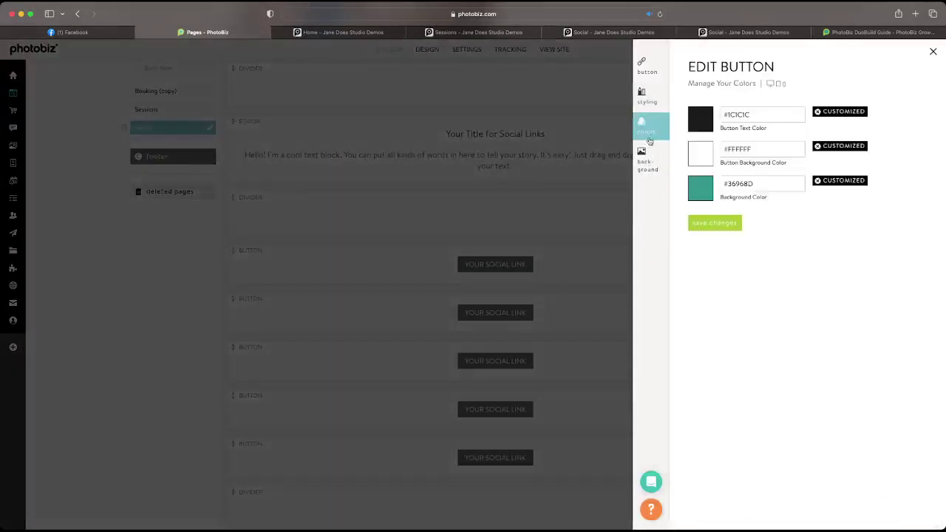
{"action": "left_click", "coordinate": [698, 200]}
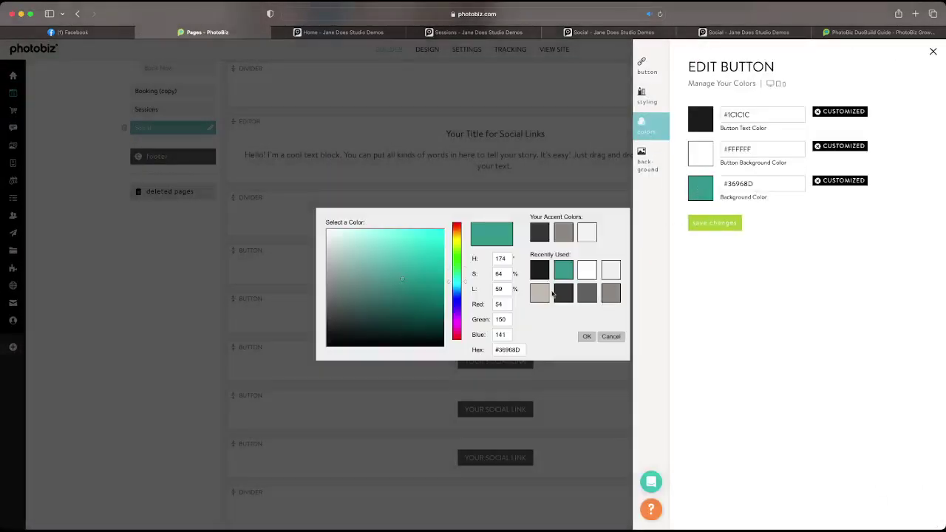
{"action": "double_click", "coordinate": [562, 296]}
{"action": "left_click", "coordinate": [693, 199]}
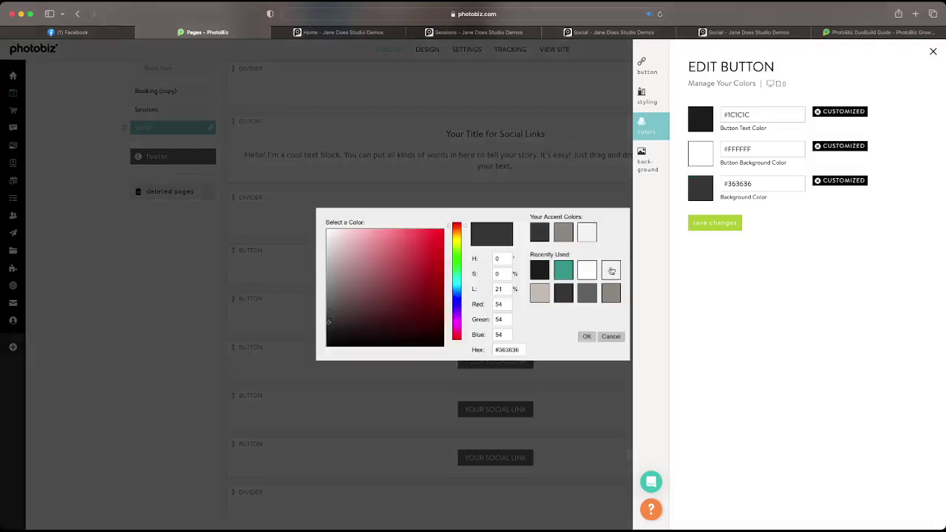
{"action": "double_click", "coordinate": [595, 295]}
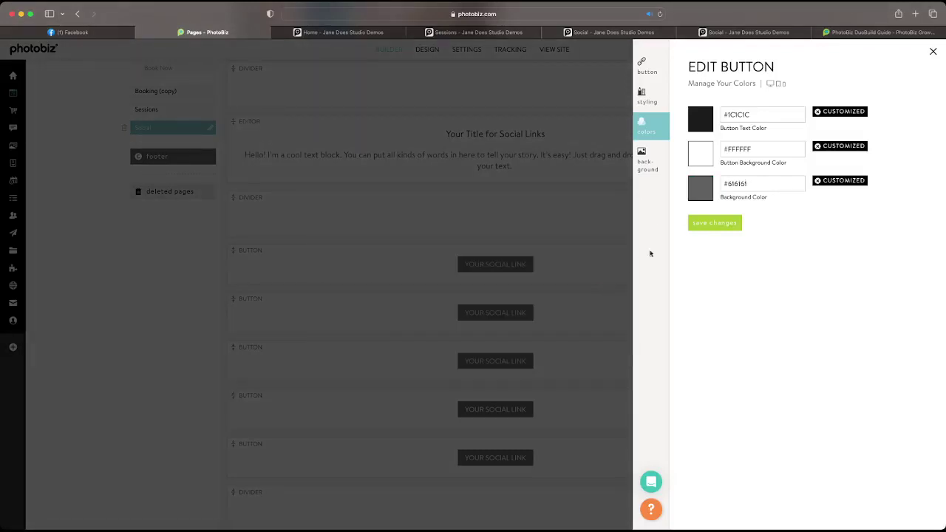
{"action": "left_click", "coordinate": [706, 223]}
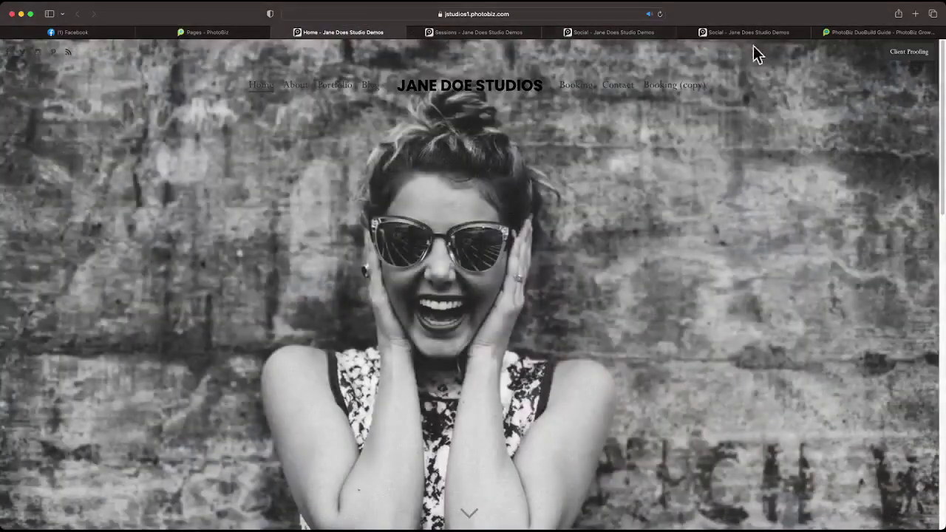
Step: Check the newest live Social page, return to the page builder, and set the divider above the title text to background color #616161
{"action": "left_click", "coordinate": [750, 33]}
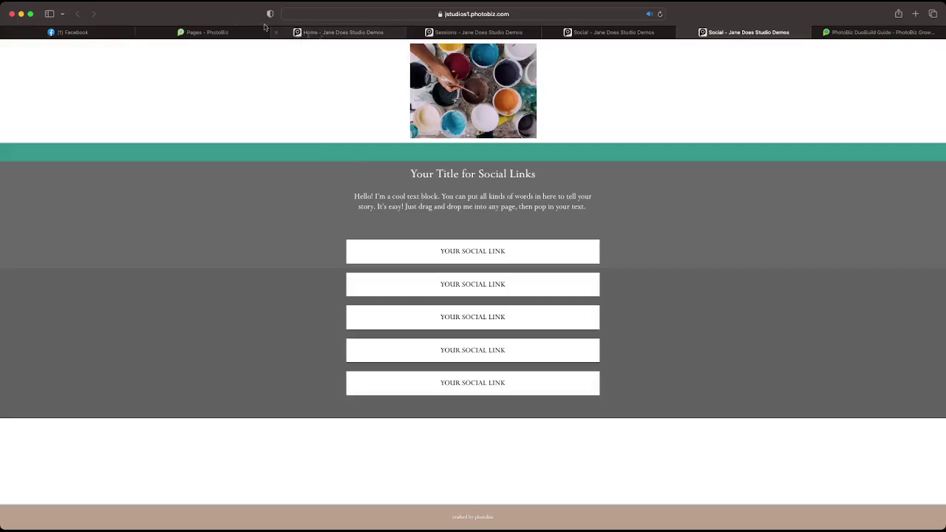
{"action": "left_click", "coordinate": [239, 33]}
{"action": "left_click", "coordinate": [422, 95]}
{"action": "left_click", "coordinate": [430, 99]}
{"action": "left_click", "coordinate": [649, 127]}
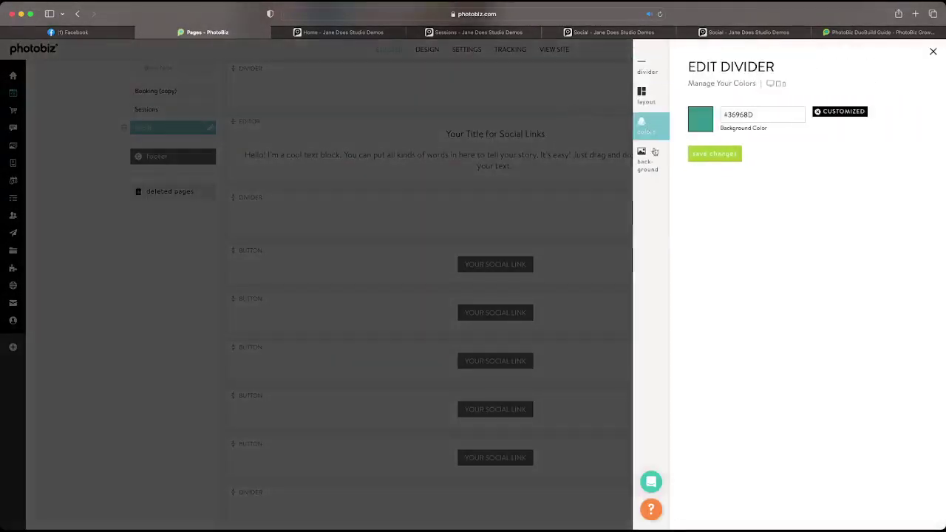
{"action": "left_click", "coordinate": [703, 127]}
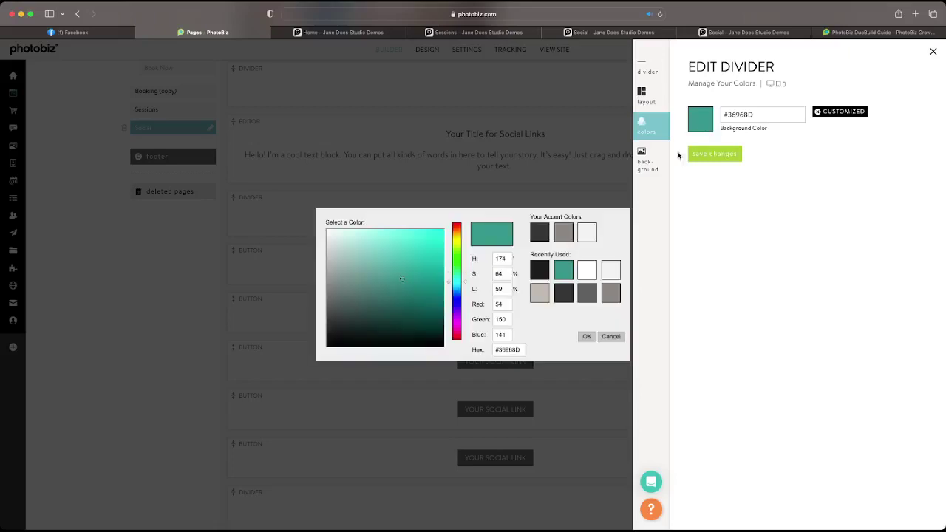
{"action": "left_click", "coordinate": [607, 290]}
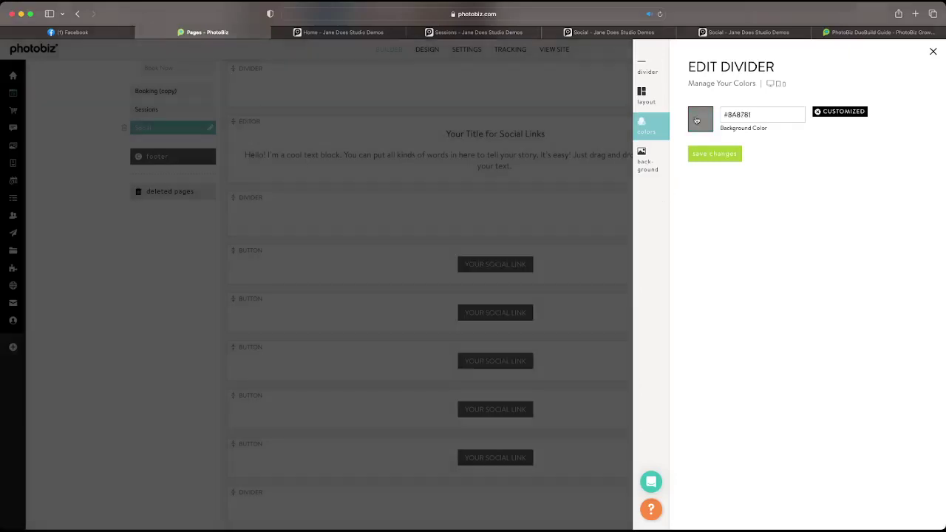
{"action": "left_click", "coordinate": [699, 119]}
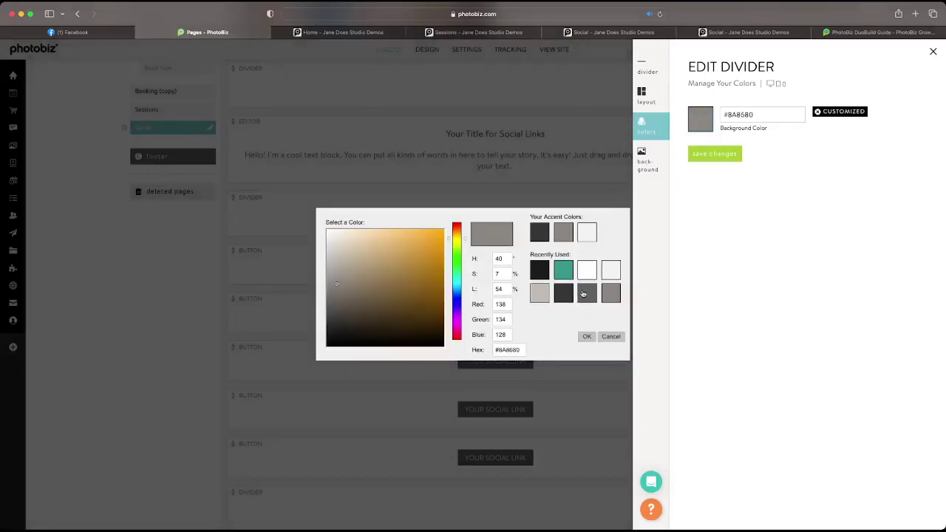
{"action": "left_click", "coordinate": [583, 293]}
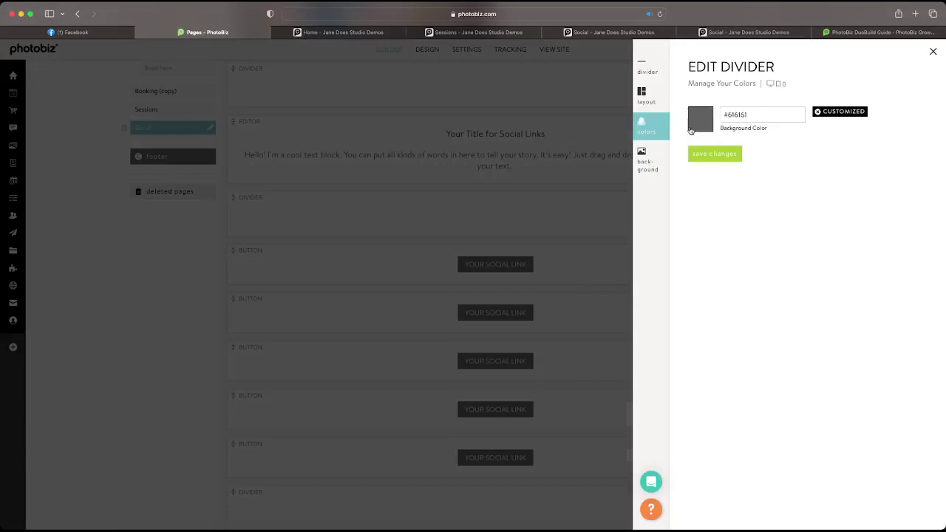
{"action": "left_click", "coordinate": [565, 222]}
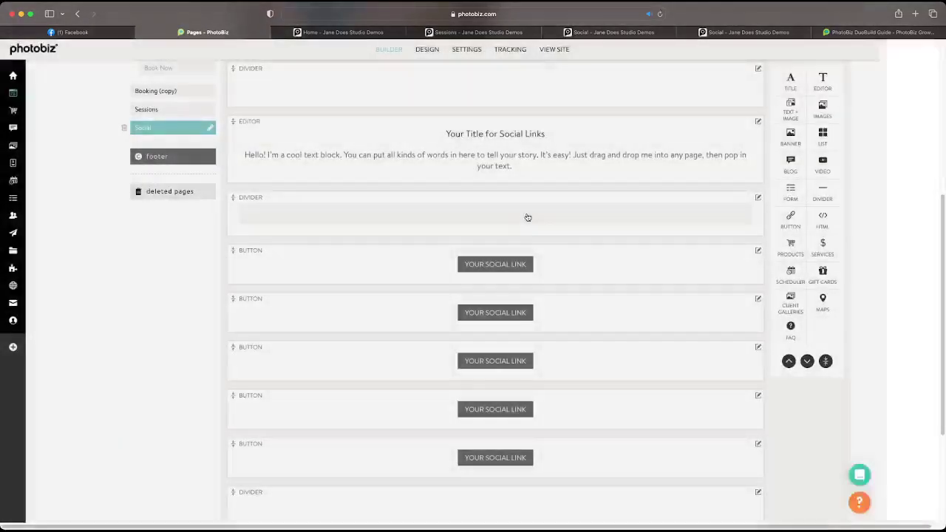
Step: Set the background color of the divider below the title text block to dark gray #616161 and save the changes
{"action": "left_click", "coordinate": [526, 217]}
{"action": "left_click", "coordinate": [645, 127]}
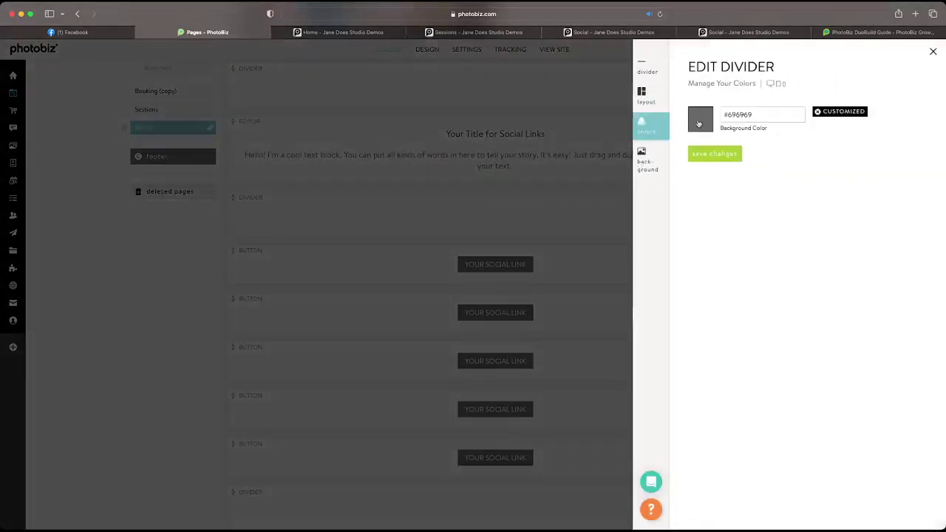
{"action": "left_click", "coordinate": [699, 122]}
{"action": "left_click", "coordinate": [590, 295]}
{"action": "left_click", "coordinate": [700, 155]}
{"action": "left_click", "coordinate": [565, 277]}
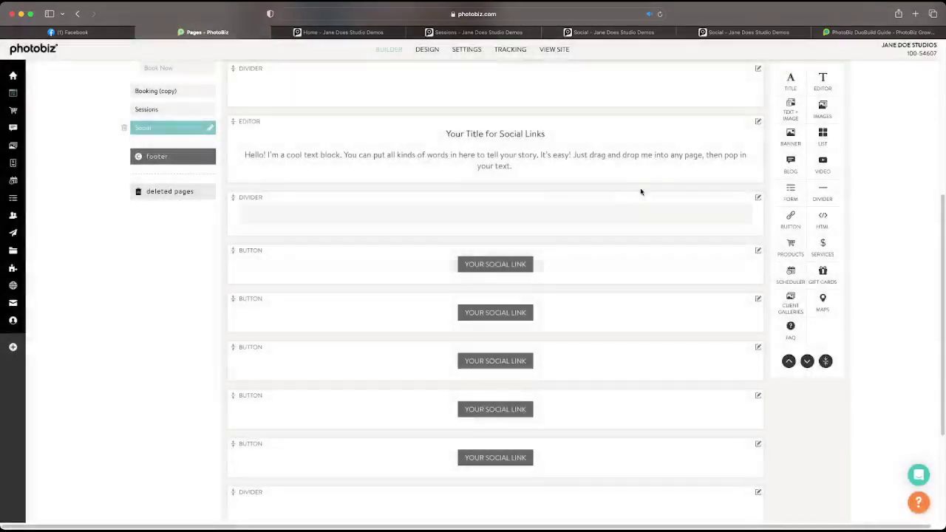
Step: Set the first social link button block's background color to #616161, save it, and view the live Social page
{"action": "left_click", "coordinate": [541, 274]}
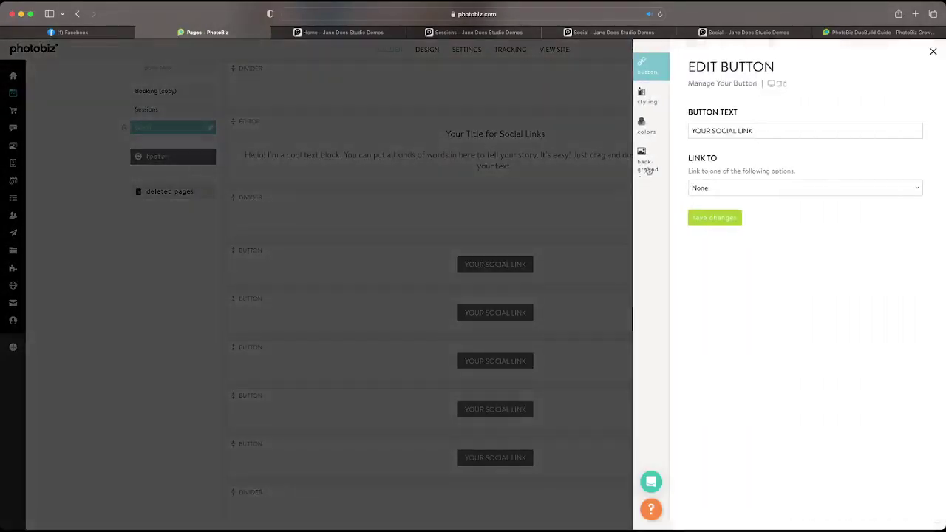
{"action": "left_click", "coordinate": [646, 131]}
{"action": "left_click", "coordinate": [699, 188]}
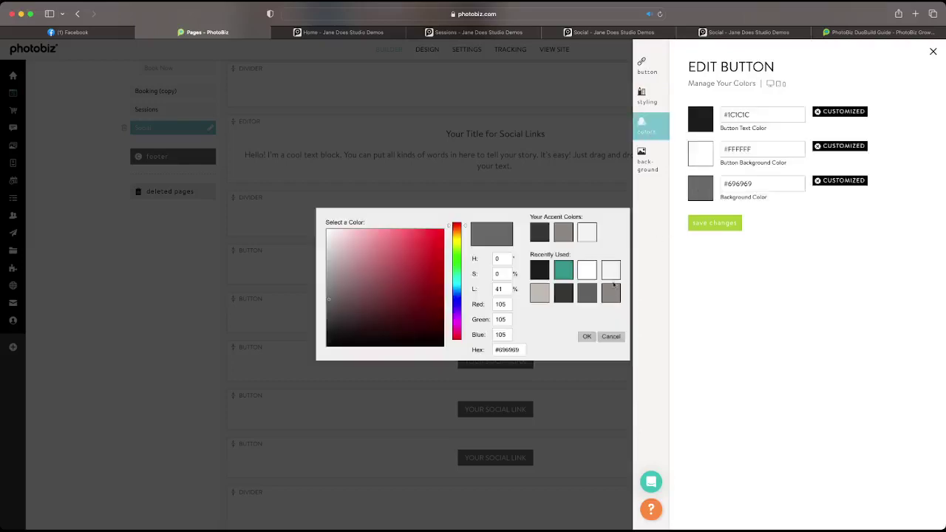
{"action": "left_click", "coordinate": [588, 297]}
{"action": "left_click", "coordinate": [690, 223]}
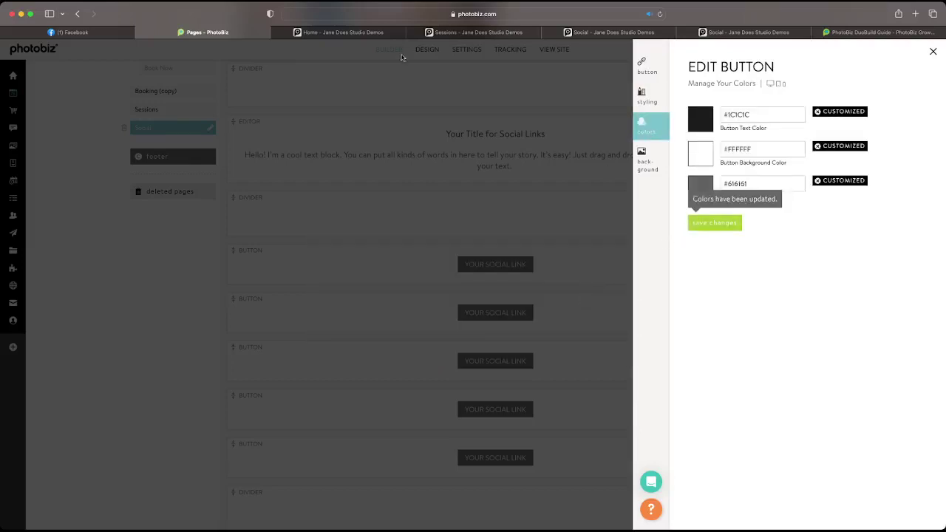
{"action": "left_click", "coordinate": [378, 33]}
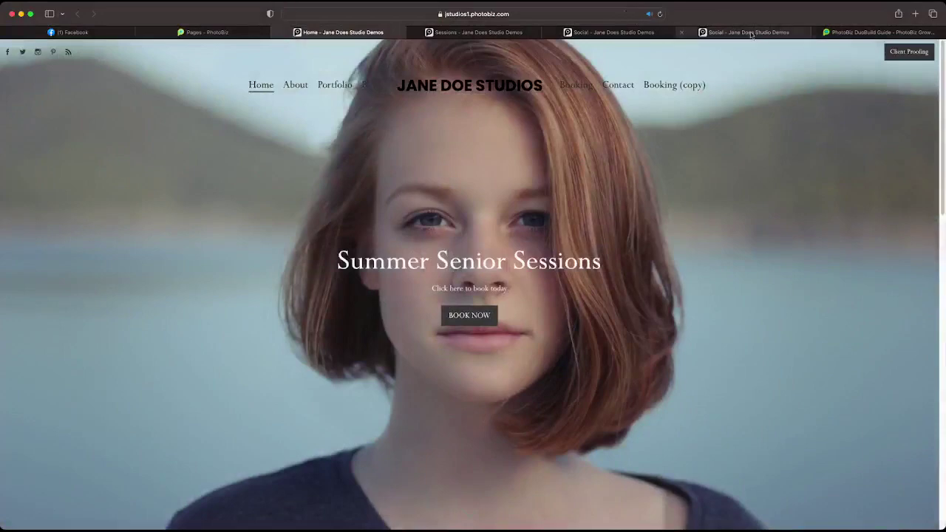
{"action": "left_click", "coordinate": [687, 32]}
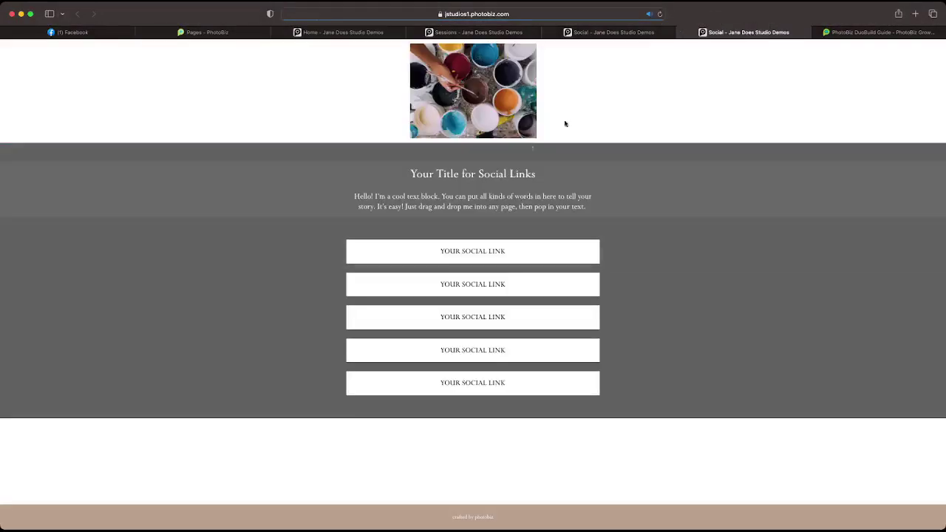
Step: Return to the page builder, set the title text editor block's background color to dark gray #616161, and save the changes
{"action": "left_click", "coordinate": [237, 32]}
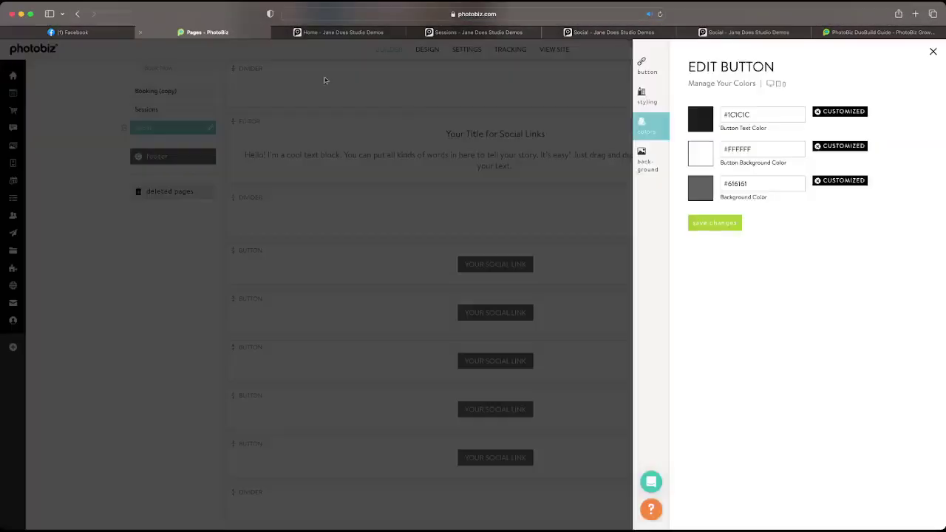
{"action": "left_click", "coordinate": [425, 133]}
{"action": "left_click", "coordinate": [459, 147]}
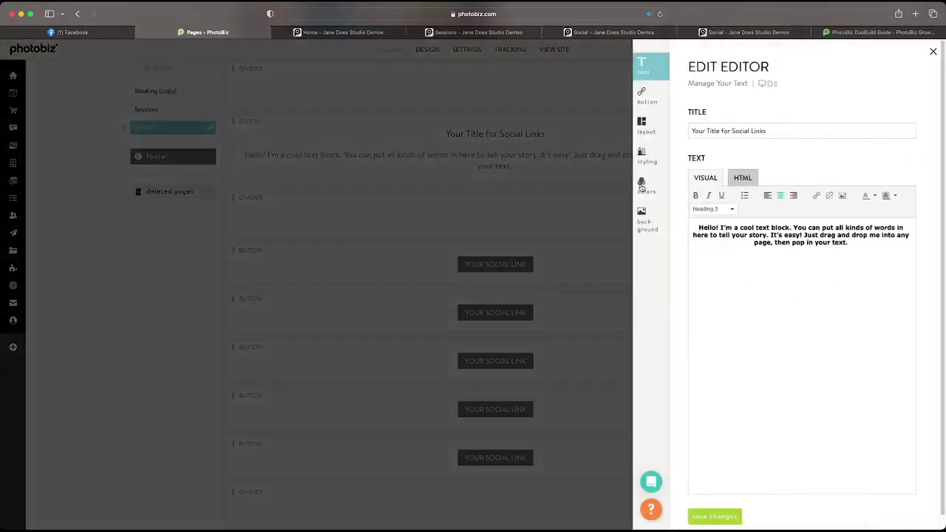
{"action": "left_click", "coordinate": [642, 185]}
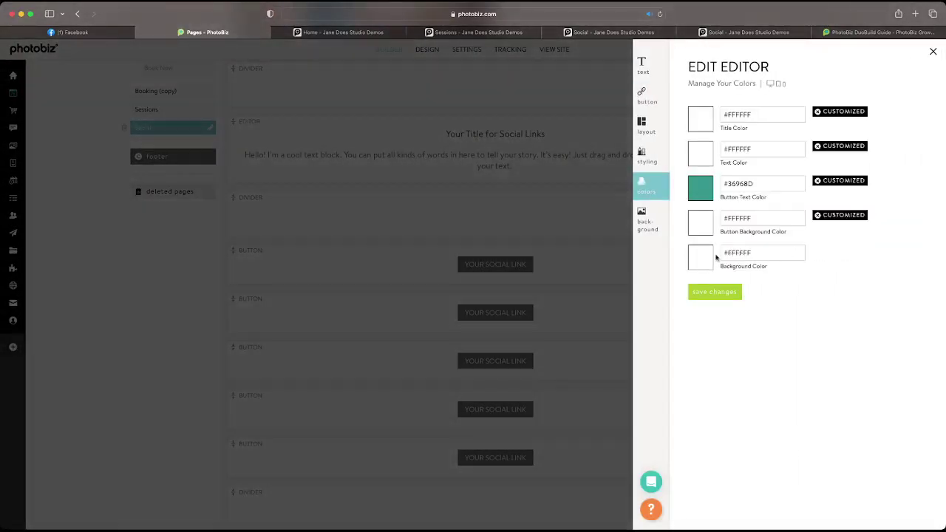
{"action": "left_click", "coordinate": [695, 260]}
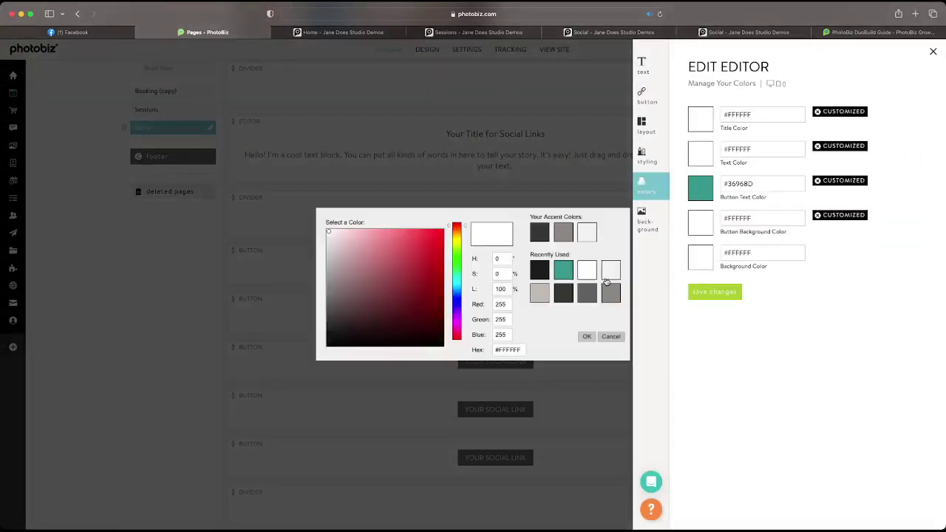
{"action": "left_click", "coordinate": [590, 291]}
{"action": "left_click", "coordinate": [712, 292]}
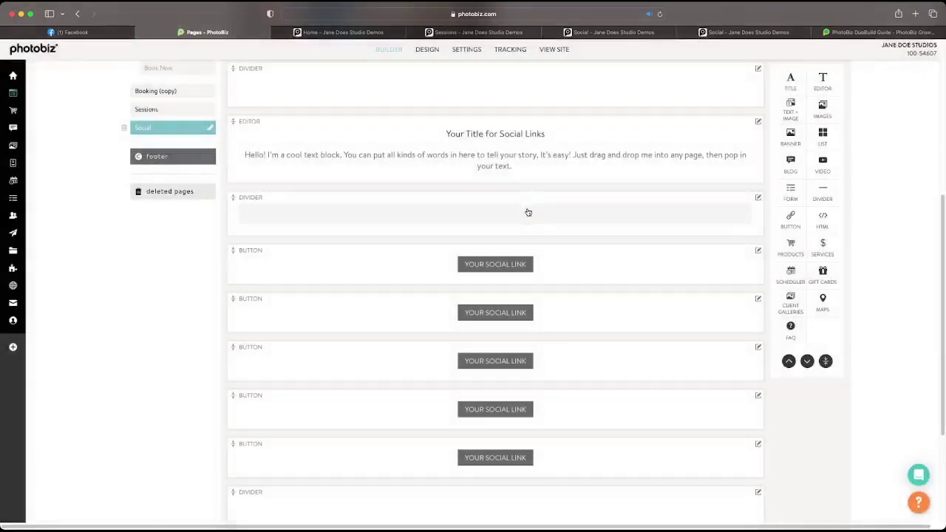
Step: Inspect the color settings of the dividers below and above the title text, and review the live Social page
{"action": "left_click", "coordinate": [528, 212]}
{"action": "left_click", "coordinate": [640, 123]}
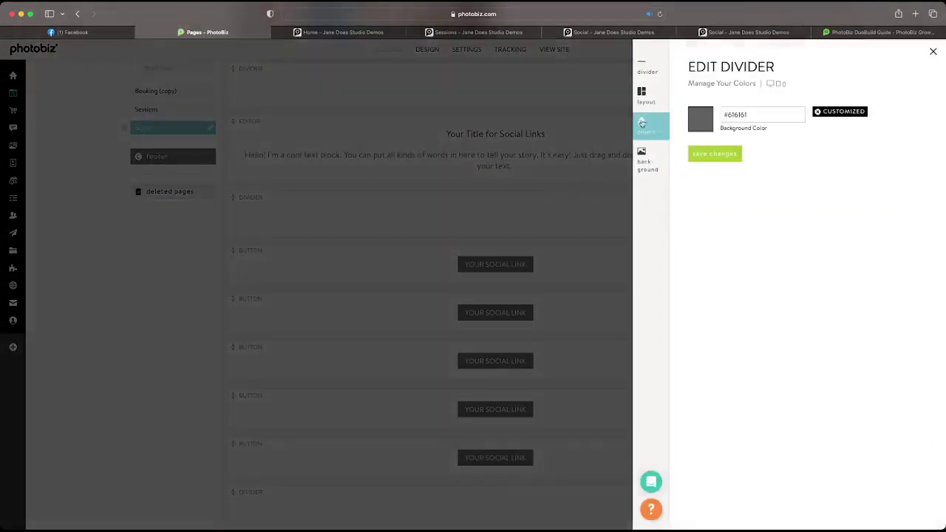
{"action": "left_click", "coordinate": [515, 198]}
{"action": "scroll", "coordinate": [507, 181], "scroll_direction": "up", "scroll_amount": 3}
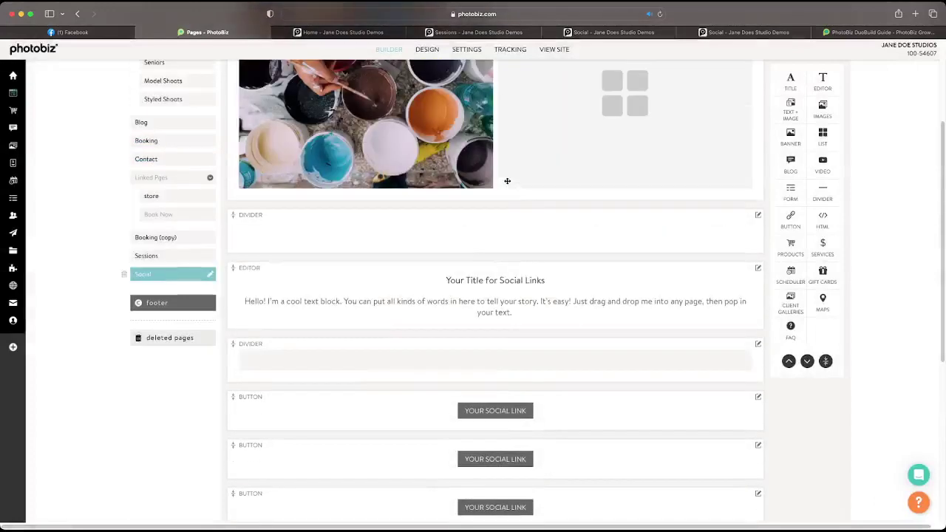
{"action": "left_click", "coordinate": [509, 245]}
{"action": "left_click", "coordinate": [651, 123]}
{"action": "left_click", "coordinate": [513, 133]}
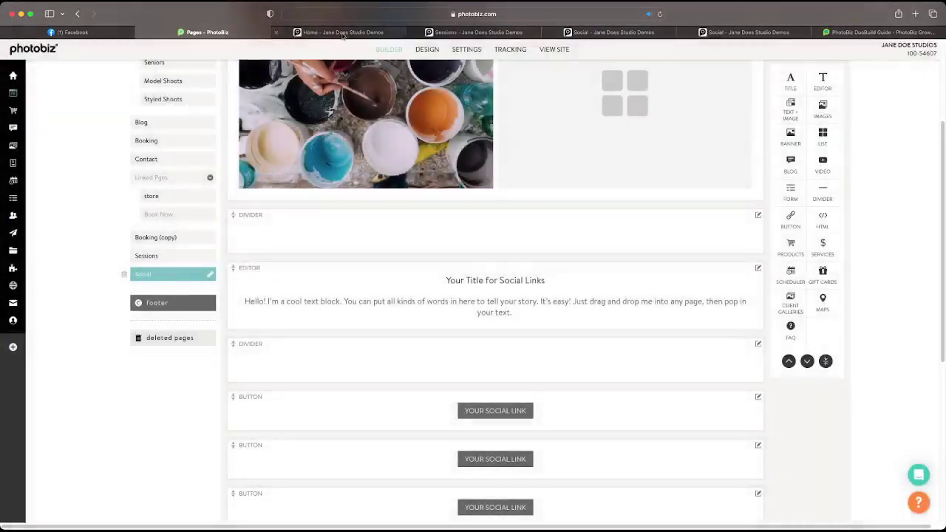
{"action": "left_click", "coordinate": [339, 32]}
{"action": "left_click", "coordinate": [754, 32]}
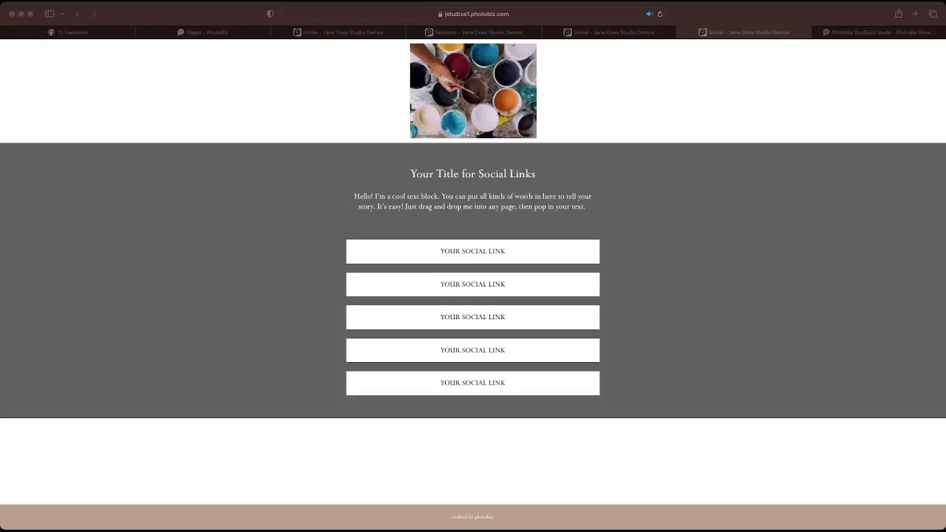
Step: Open the account's Branding page, copy the uploaded logo's image address, and return to the Social page in the website builder
{"action": "left_click", "coordinate": [224, 37]}
{"action": "scroll", "coordinate": [425, 180], "scroll_direction": "up", "scroll_amount": 5}
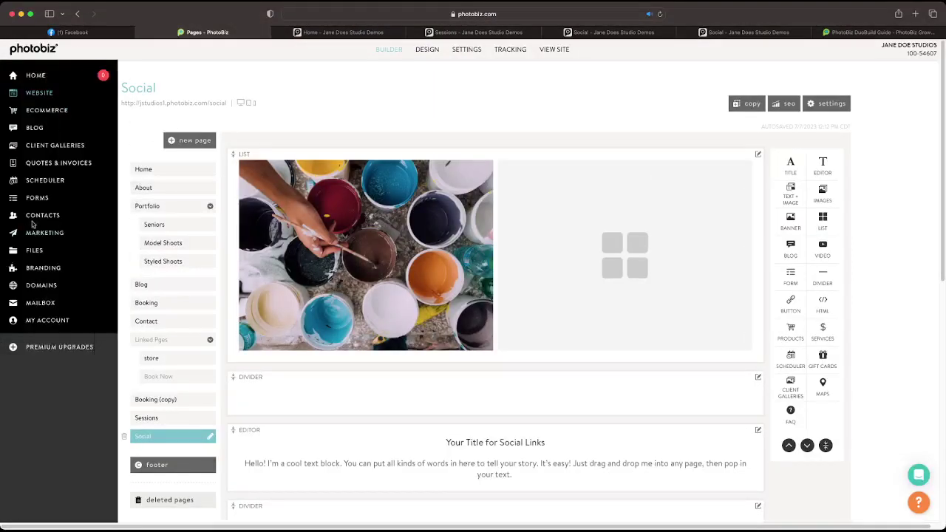
{"action": "left_click", "coordinate": [34, 269]}
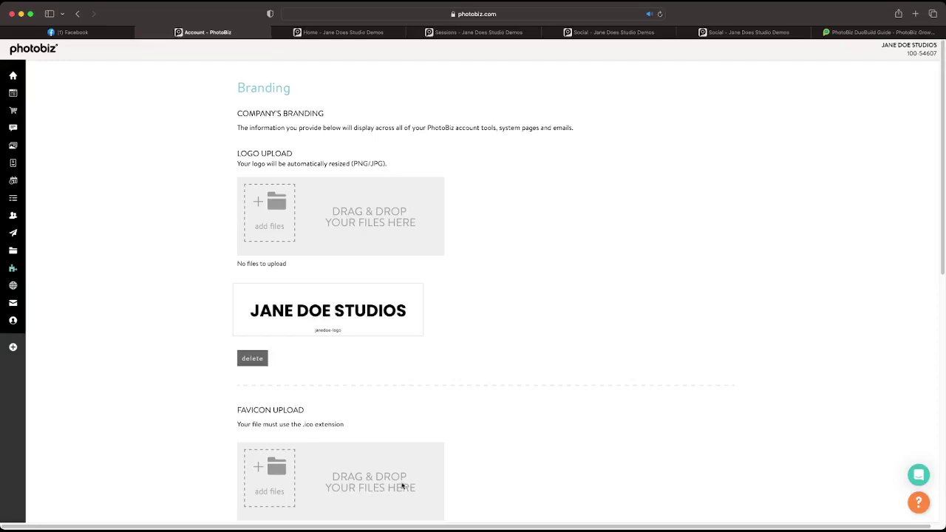
{"action": "left_click", "coordinate": [25, 93]}
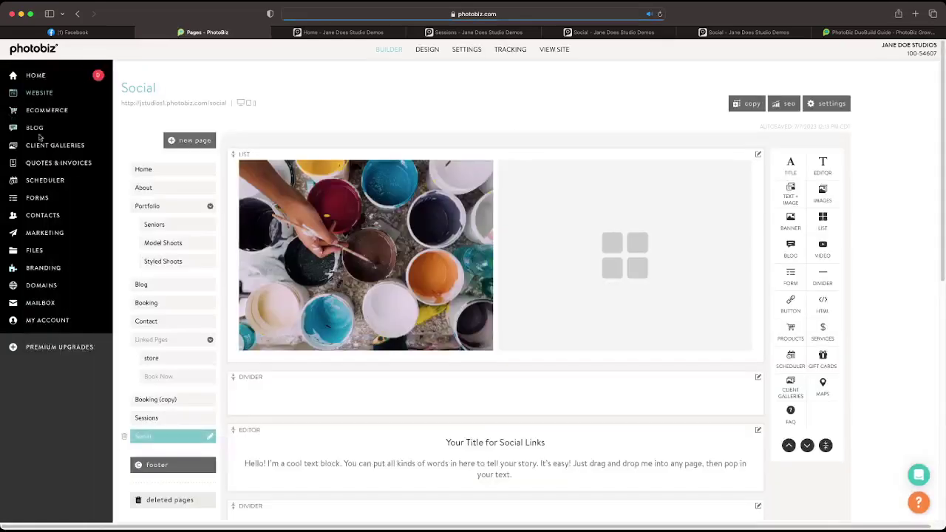
Step: Add an editor block at the start of the Social page containing the logo inserted from its copied image URL, center-aligned, and save it
{"action": "left_click_drag", "start_coordinate": [822, 166], "coordinate": [547, 184]}
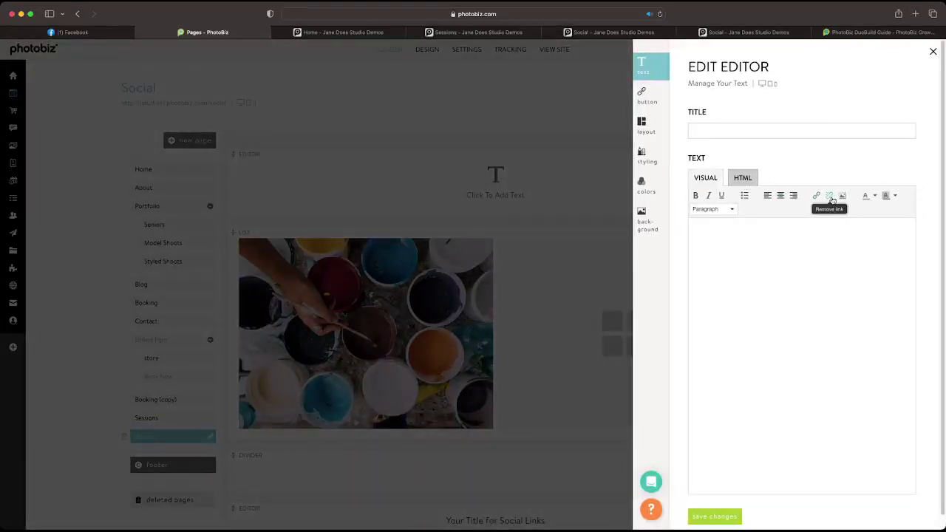
{"action": "left_click", "coordinate": [842, 196]}
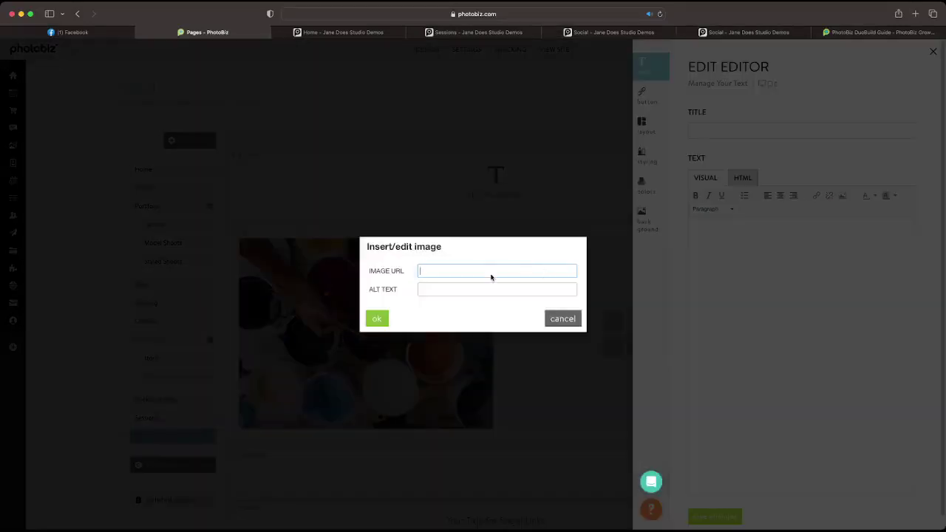
{"action": "key", "text": "super+v"}
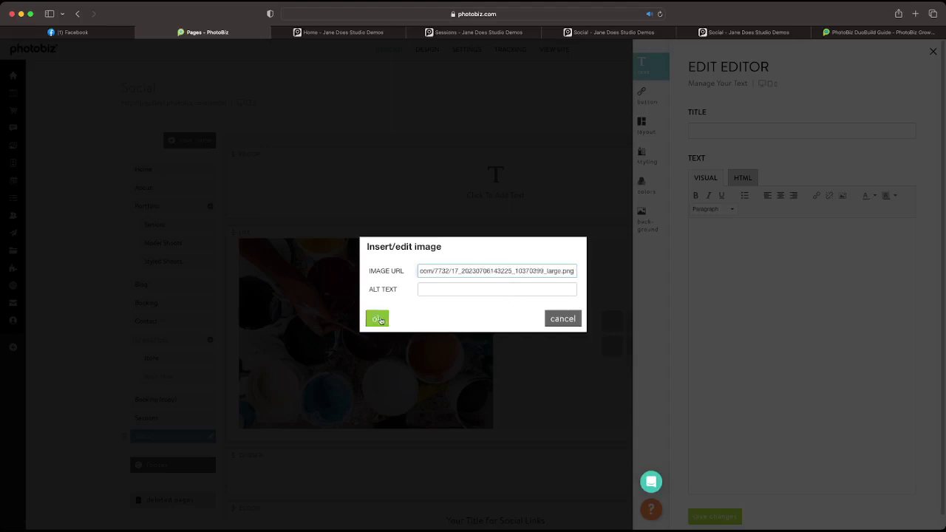
{"action": "left_click", "coordinate": [376, 319]}
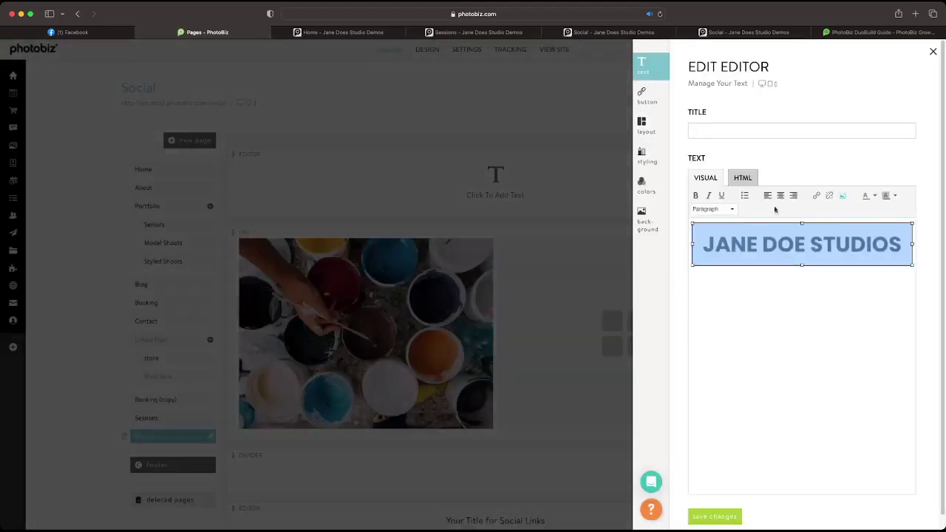
{"action": "left_click", "coordinate": [781, 196]}
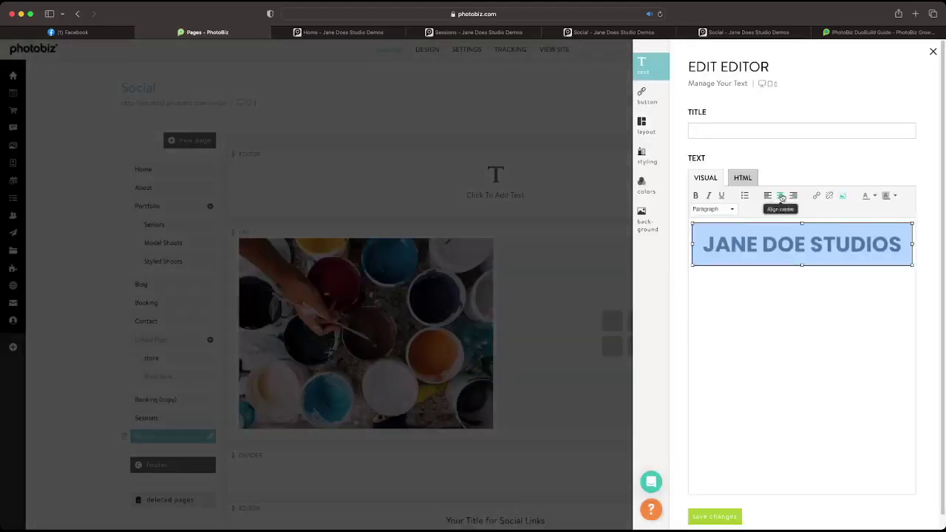
{"action": "left_click", "coordinate": [725, 519]}
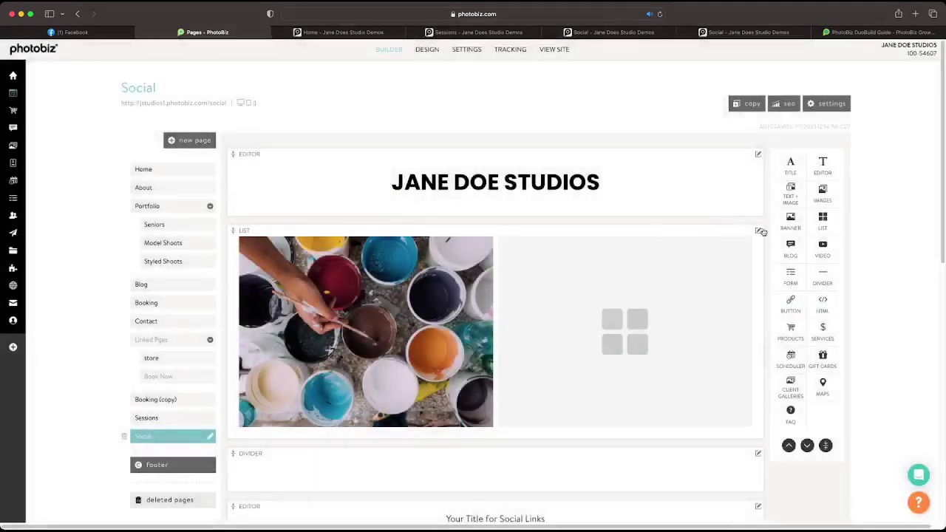
Step: Delete the list block with the paint cans image from the Social page and view the updated live page
{"action": "mouse_move", "coordinate": [762, 231]}
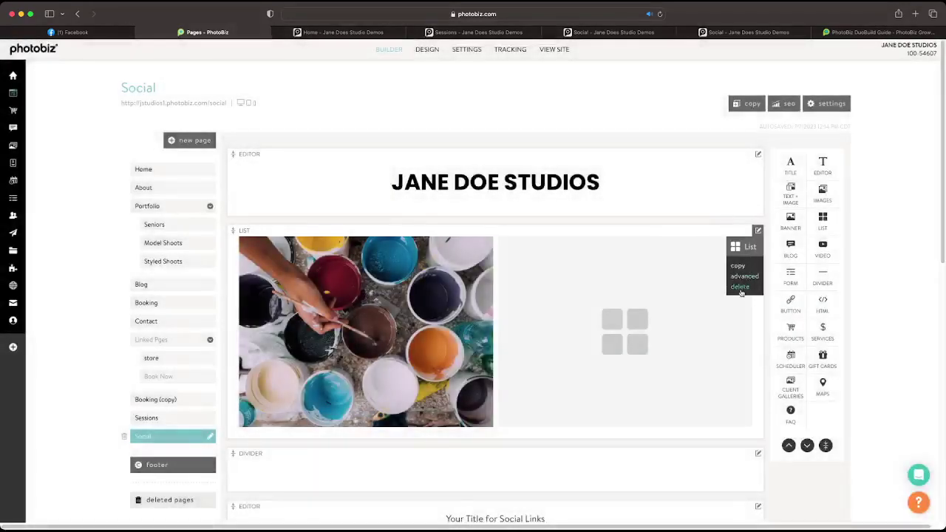
{"action": "left_click", "coordinate": [742, 290]}
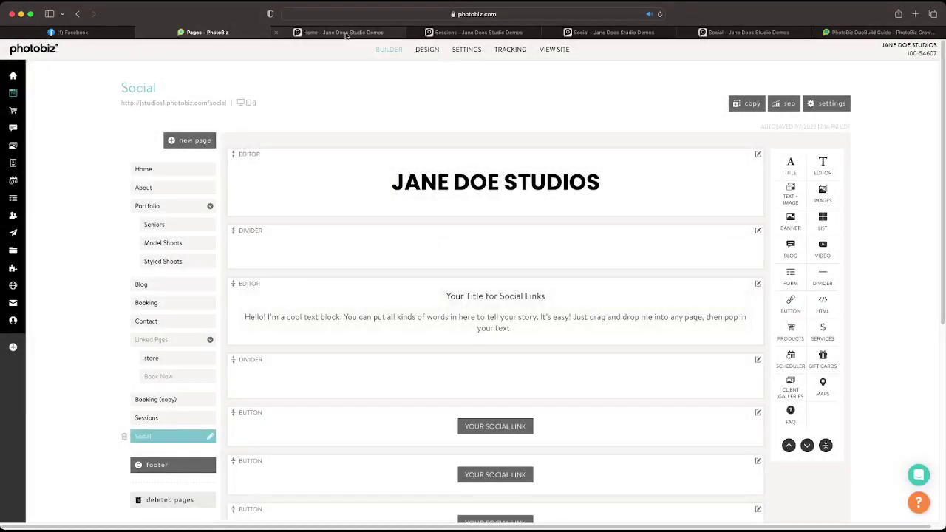
{"action": "left_click", "coordinate": [729, 34]}
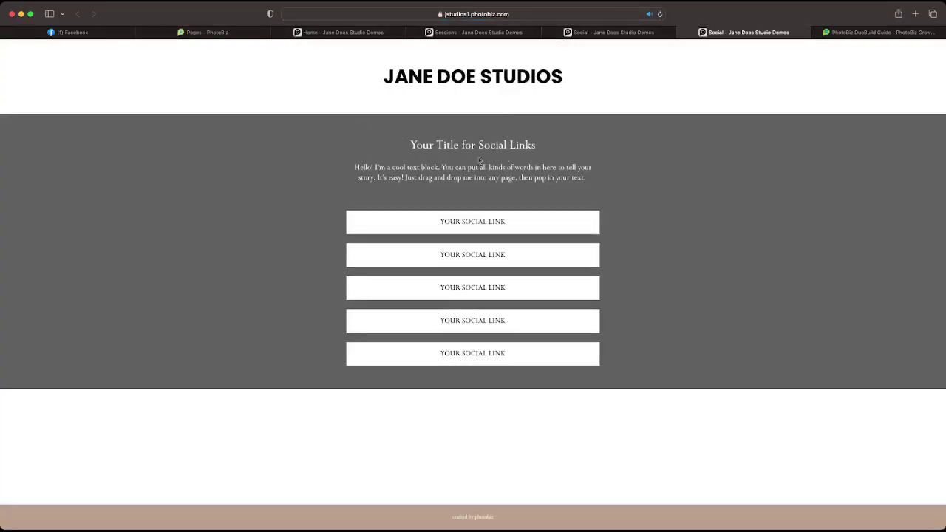
Step: Open the Home page in the website builder, view its live version, and examine its header navigation and footer
{"action": "left_click", "coordinate": [207, 34]}
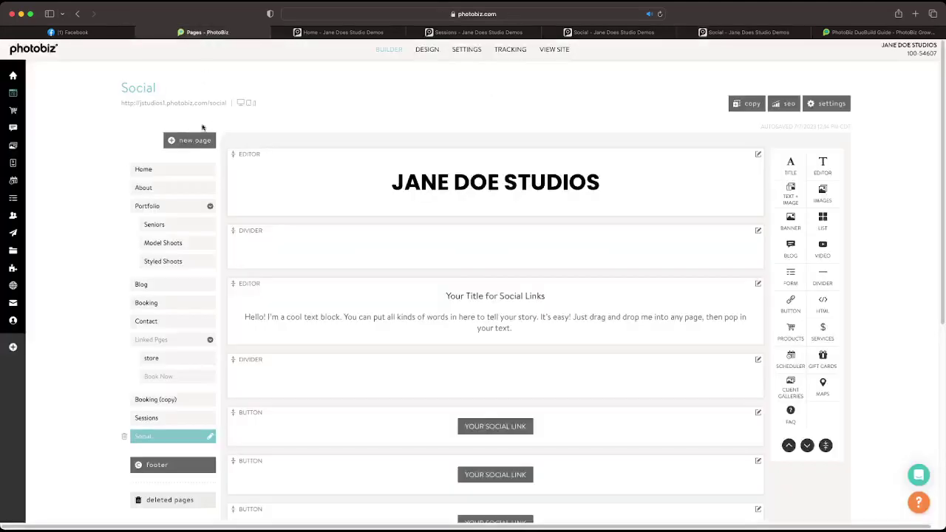
{"action": "left_click", "coordinate": [166, 169]}
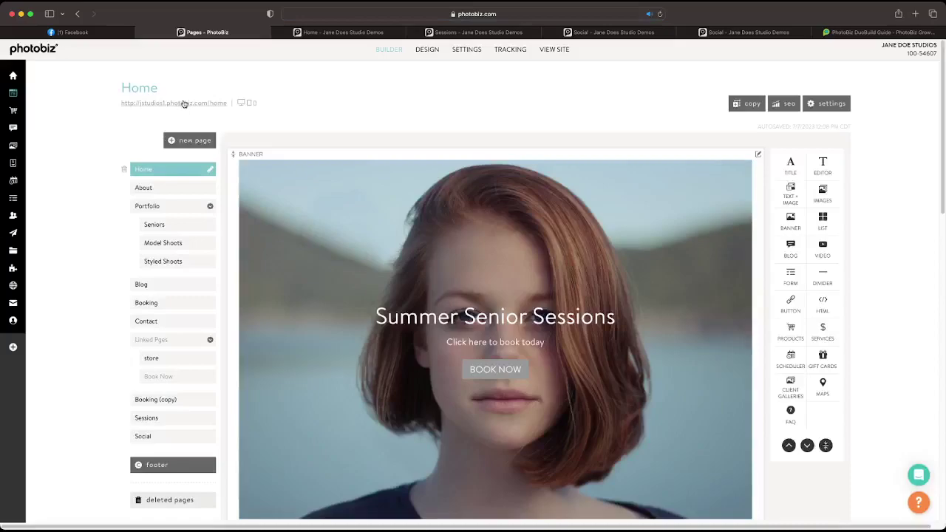
{"action": "left_click", "coordinate": [184, 102]}
{"action": "scroll", "coordinate": [218, 194], "scroll_direction": "down", "scroll_amount": 5}
{"action": "scroll", "coordinate": [220, 194], "scroll_direction": "down", "scroll_amount": 10}
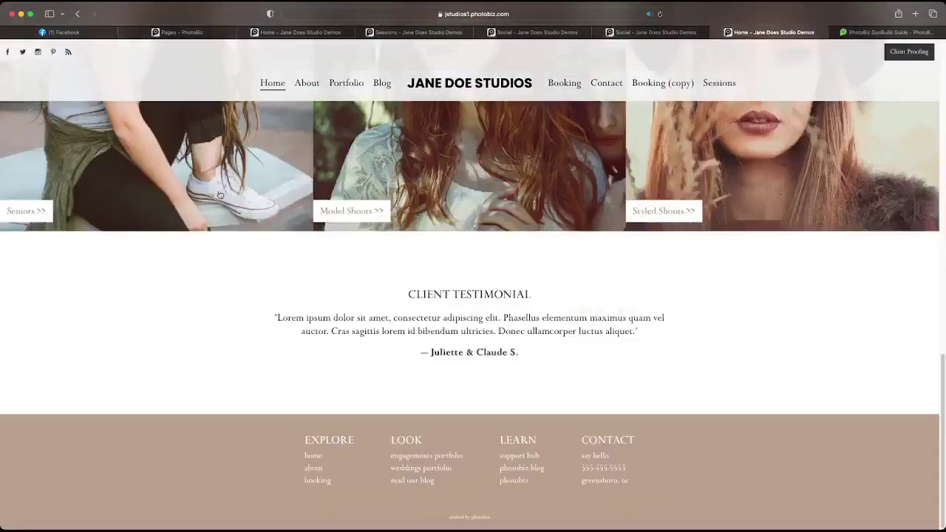
{"action": "scroll", "coordinate": [220, 195], "scroll_direction": "up", "scroll_amount": 15}
{"action": "scroll", "coordinate": [236, 193], "scroll_direction": "down", "scroll_amount": 8}
{"action": "scroll", "coordinate": [249, 190], "scroll_direction": "down", "scroll_amount": 4}
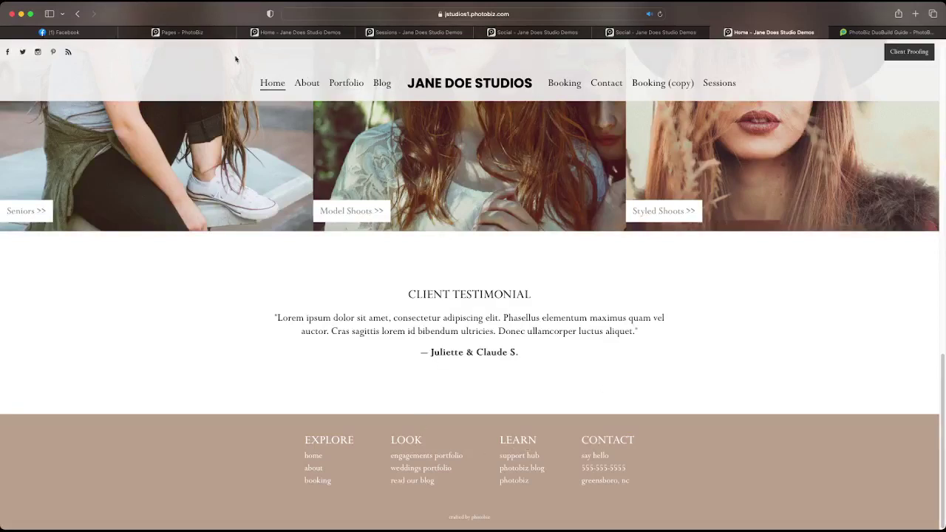
Step: Inspect the header and footer display options in the Home page's settings in the builder and close them
{"action": "left_click", "coordinate": [177, 32]}
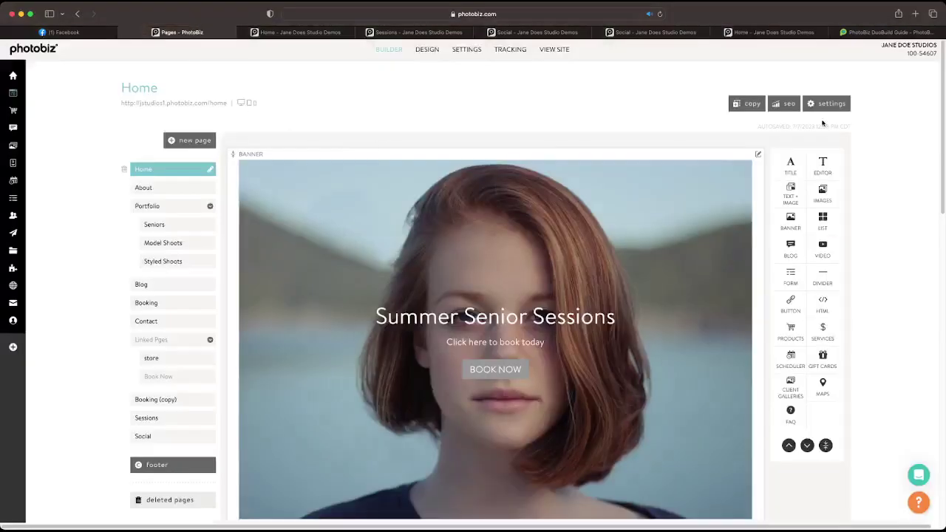
{"action": "left_click", "coordinate": [826, 104]}
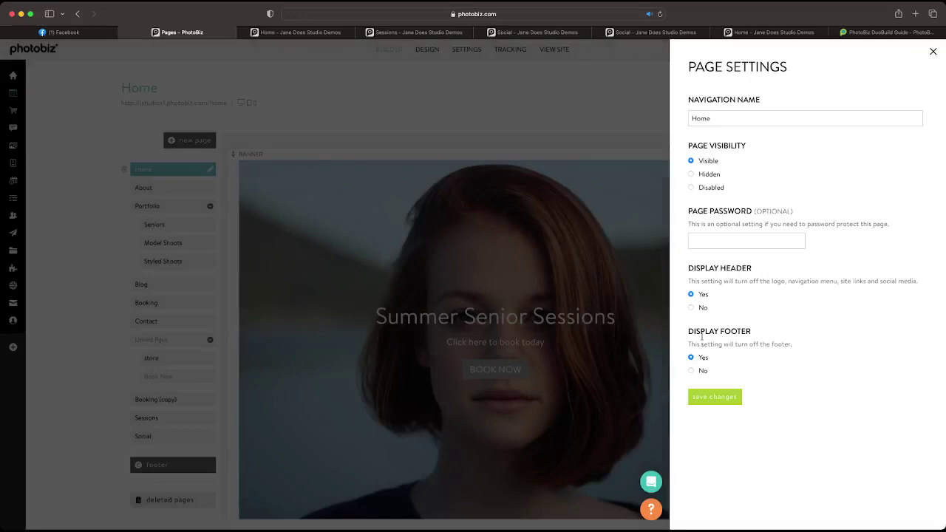
{"action": "left_click", "coordinate": [557, 145]}
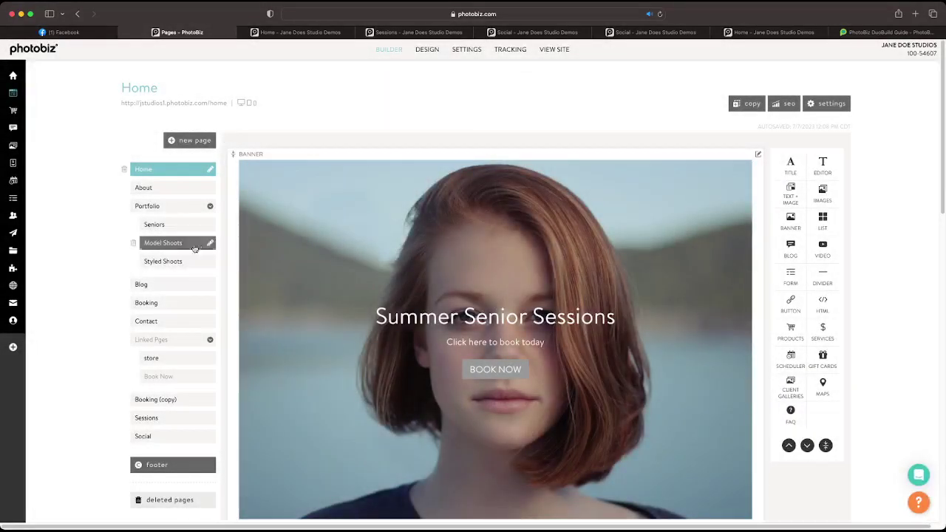
Step: Create a visible page named Landing Page from the Landing Page template in the others category, with content included
{"action": "left_click", "coordinate": [191, 140]}
{"action": "left_click", "coordinate": [187, 158]}
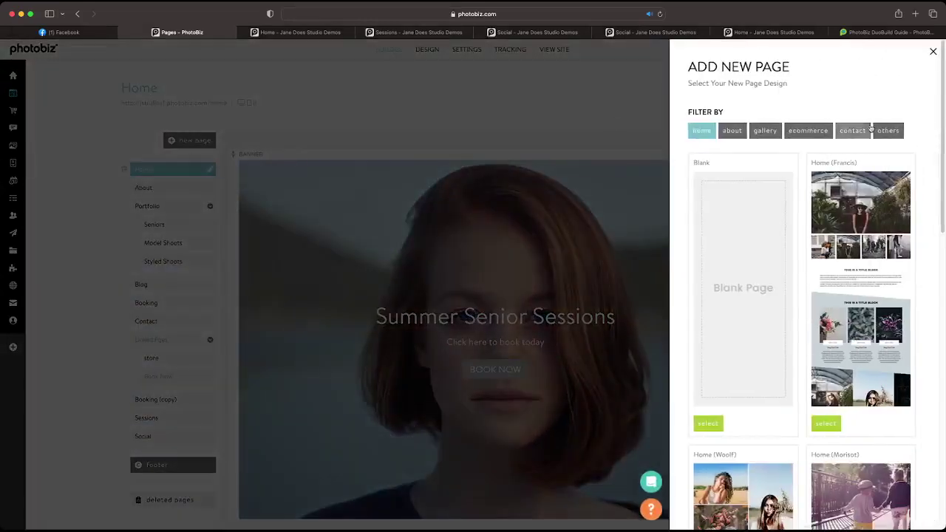
{"action": "left_click", "coordinate": [890, 131]}
{"action": "scroll", "coordinate": [794, 232], "scroll_direction": "down", "scroll_amount": 5}
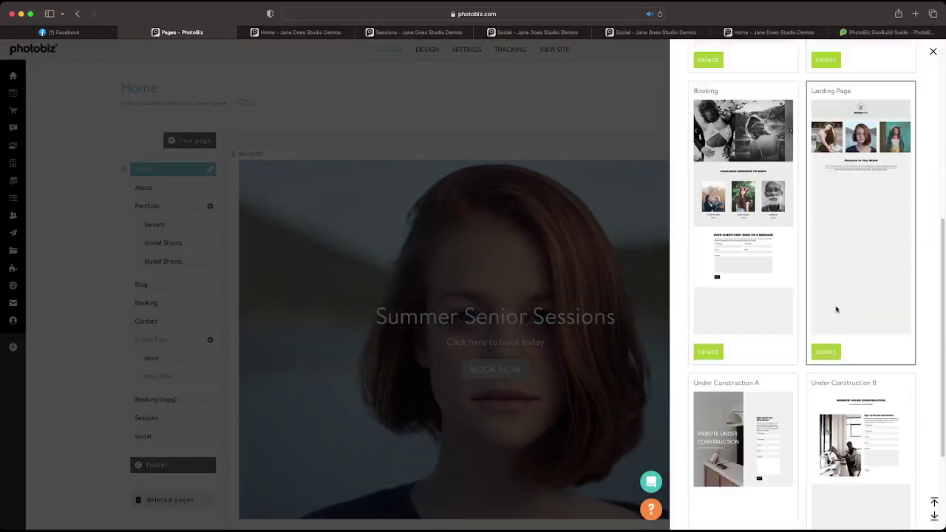
{"action": "left_click", "coordinate": [829, 354]}
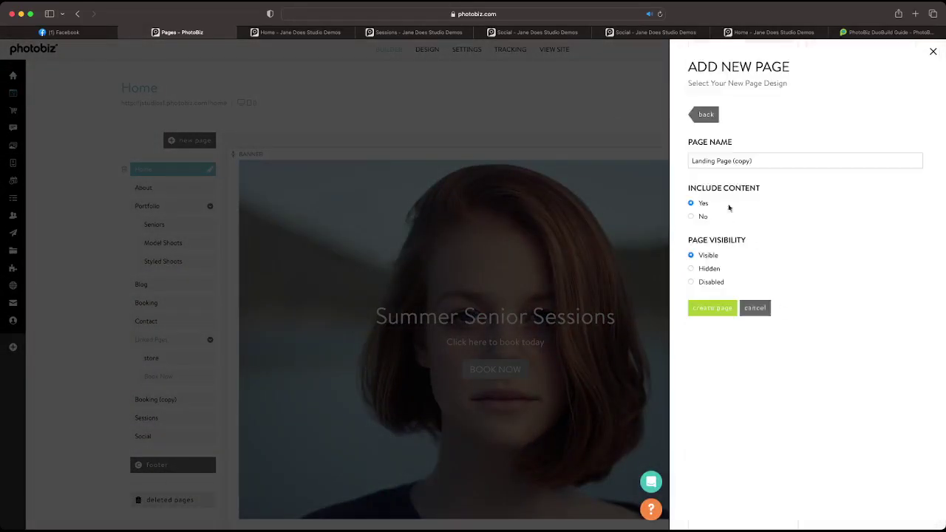
{"action": "left_click_drag", "start_coordinate": [730, 160], "coordinate": [771, 160]}
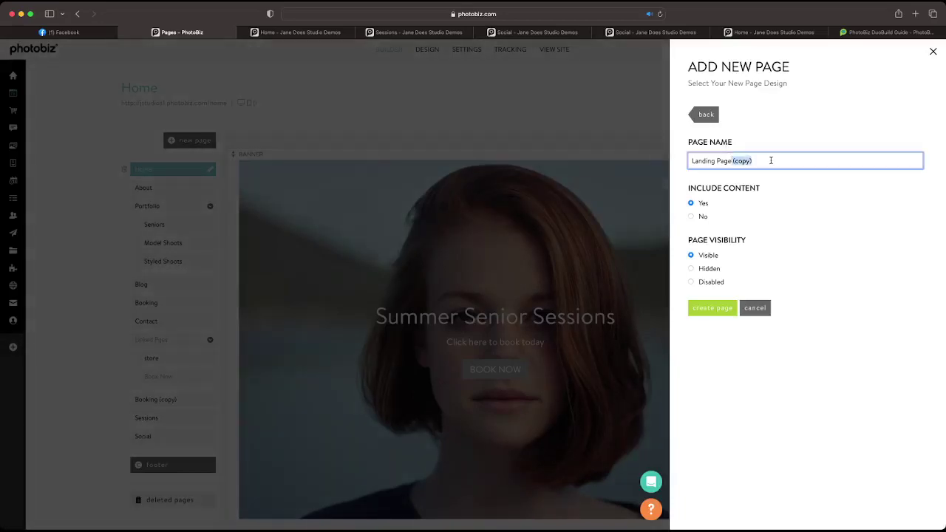
{"action": "key", "text": "BackSpace"}
{"action": "left_click", "coordinate": [720, 310]}
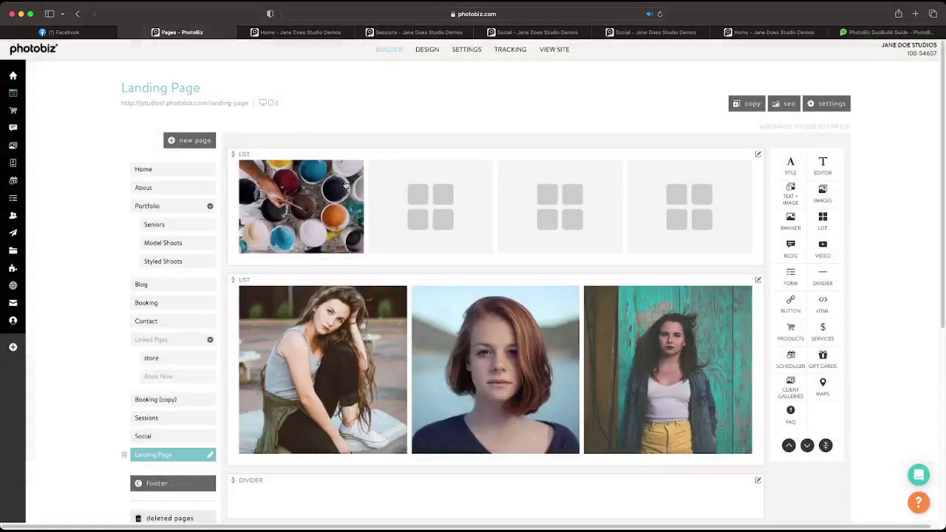
Step: Copy the Social page's logo editor block onto the Landing Page and place it directly above the three-portrait list
{"action": "left_click", "coordinate": [145, 439]}
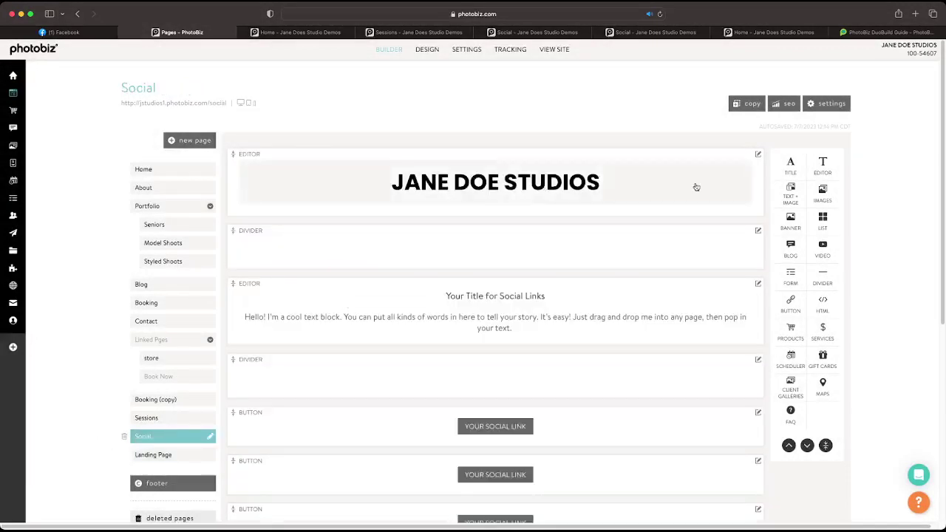
{"action": "mouse_move", "coordinate": [758, 155]}
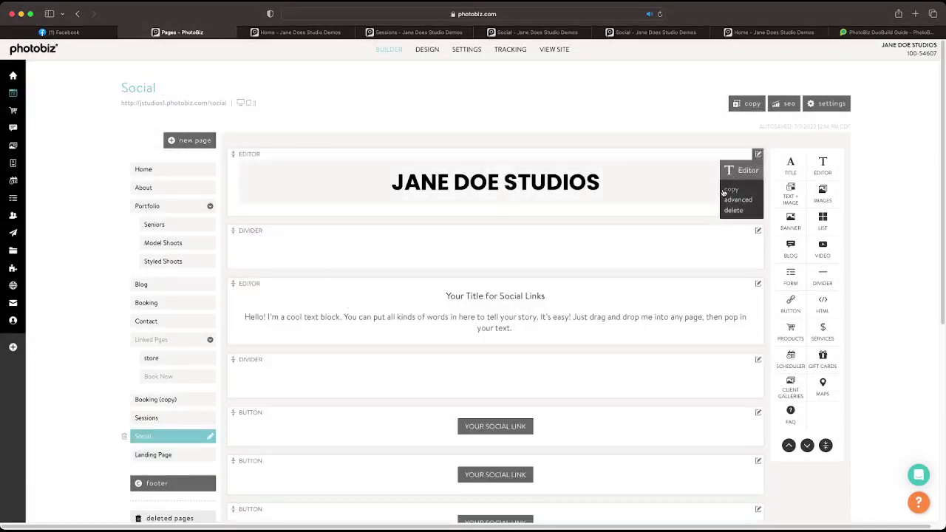
{"action": "left_click", "coordinate": [732, 190]}
{"action": "scroll", "coordinate": [313, 200], "scroll_direction": "down", "scroll_amount": 3}
{"action": "left_click_drag", "start_coordinate": [369, 101], "coordinate": [159, 294]}
{"action": "left_click", "coordinate": [148, 294]}
{"action": "scroll", "coordinate": [449, 381], "scroll_direction": "down", "scroll_amount": 5}
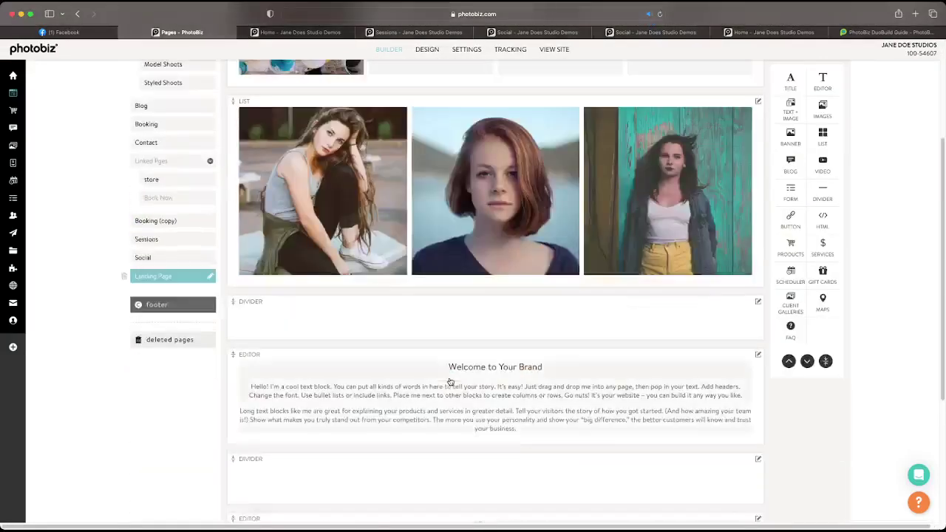
{"action": "scroll", "coordinate": [451, 383], "scroll_direction": "down", "scroll_amount": 5}
{"action": "left_click_drag", "start_coordinate": [473, 326], "coordinate": [463, 268]}
{"action": "scroll", "coordinate": [485, 328], "scroll_direction": "up", "scroll_amount": 10}
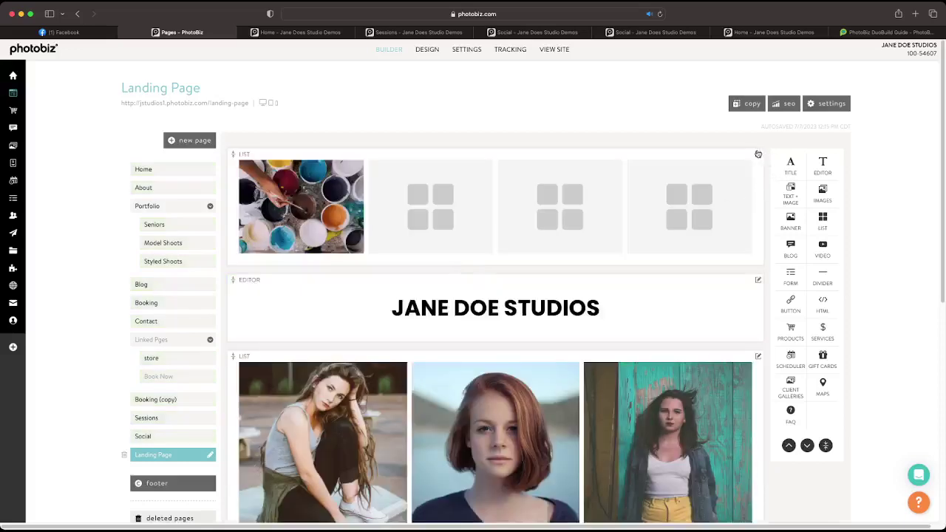
Step: Delete the list block with the paint cans image from the Landing Page and review the live page
{"action": "mouse_move", "coordinate": [758, 153]}
{"action": "left_click", "coordinate": [734, 213]}
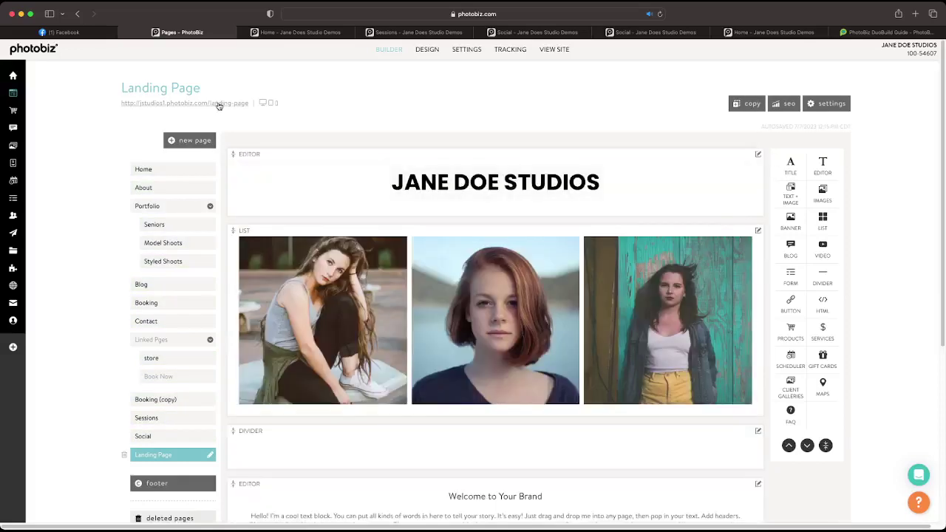
{"action": "left_click", "coordinate": [218, 104]}
{"action": "scroll", "coordinate": [223, 165], "scroll_direction": "down", "scroll_amount": 3}
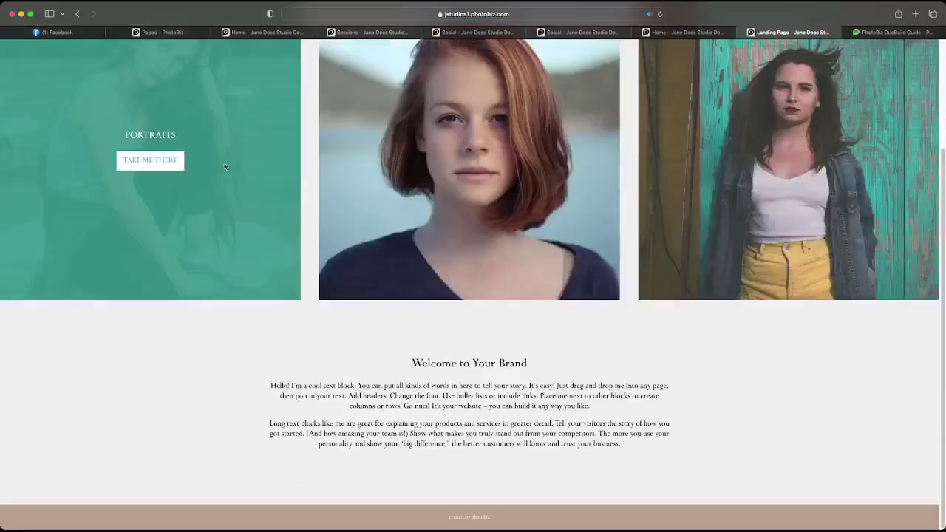
{"action": "scroll", "coordinate": [225, 165], "scroll_direction": "up", "scroll_amount": 3}
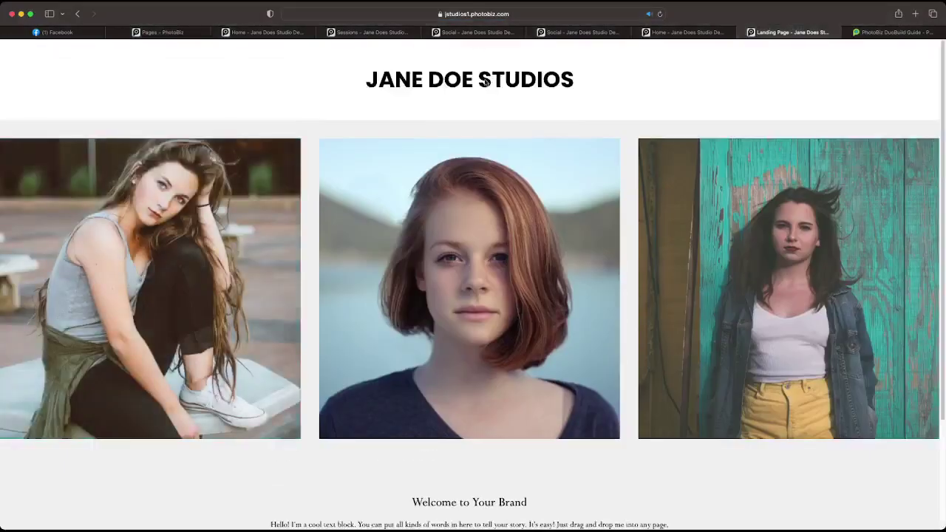
{"action": "scroll", "coordinate": [486, 82], "scroll_direction": "down", "scroll_amount": 4}
{"action": "scroll", "coordinate": [461, 374], "scroll_direction": "up", "scroll_amount": 4}
Step: Set Display Footer to Yes in the Landing Page's settings in the builder and save the changes
{"action": "left_click", "coordinate": [158, 32]}
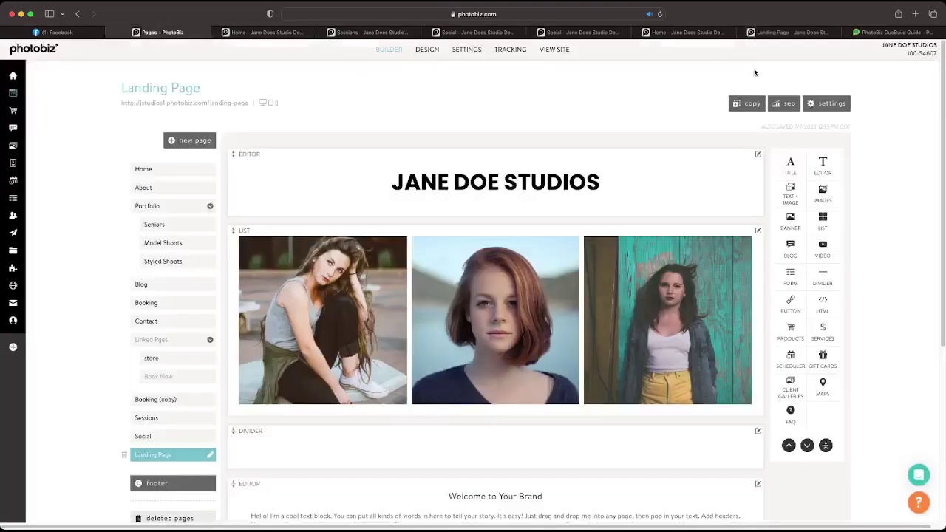
{"action": "left_click", "coordinate": [827, 105]}
{"action": "left_click", "coordinate": [692, 358]}
{"action": "left_click", "coordinate": [728, 396]}
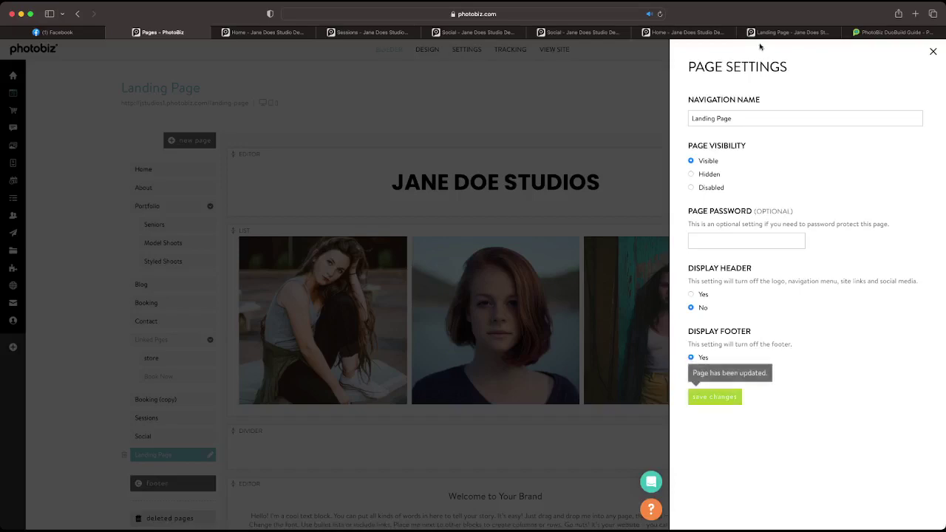
Step: Reload the live Landing Page, check its footer, and close the page settings in the builder
{"action": "left_click", "coordinate": [787, 33]}
{"action": "left_click", "coordinate": [659, 14]}
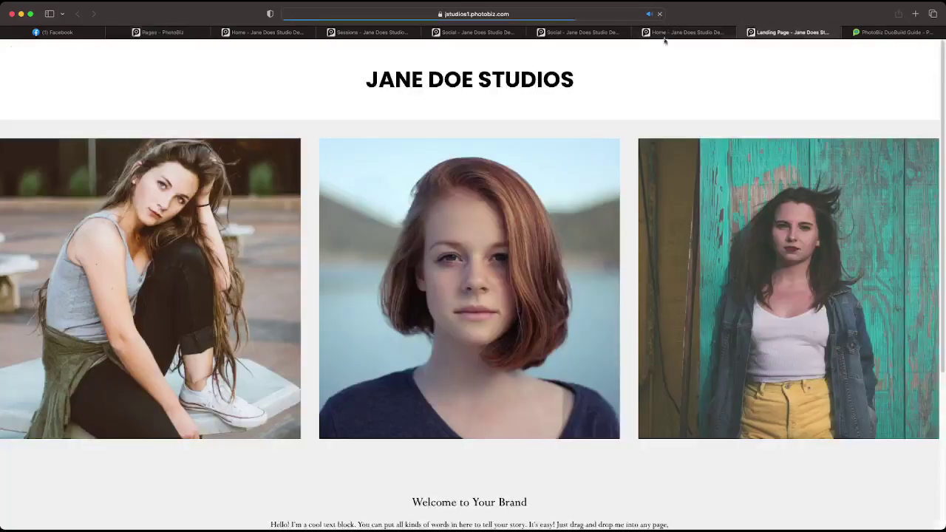
{"action": "scroll", "coordinate": [697, 167], "scroll_direction": "down", "scroll_amount": 3}
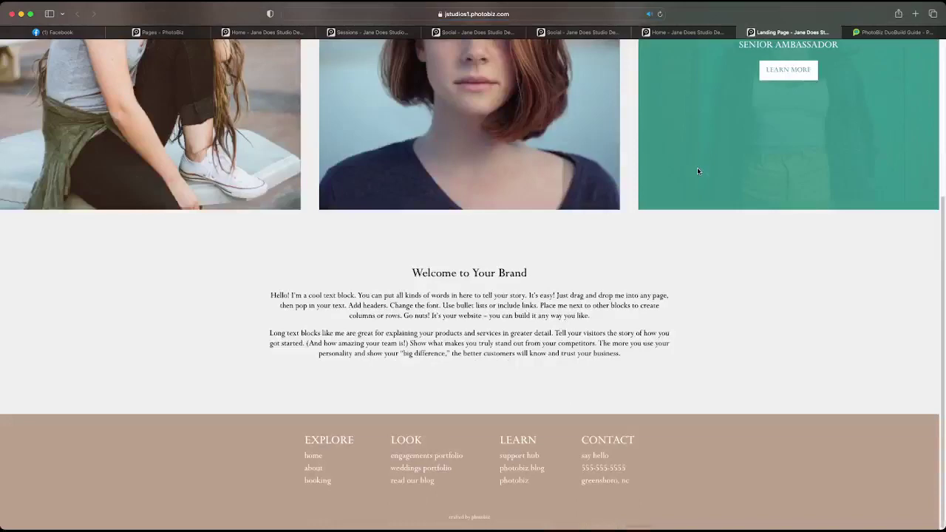
{"action": "scroll", "coordinate": [697, 167], "scroll_direction": "up", "scroll_amount": 3}
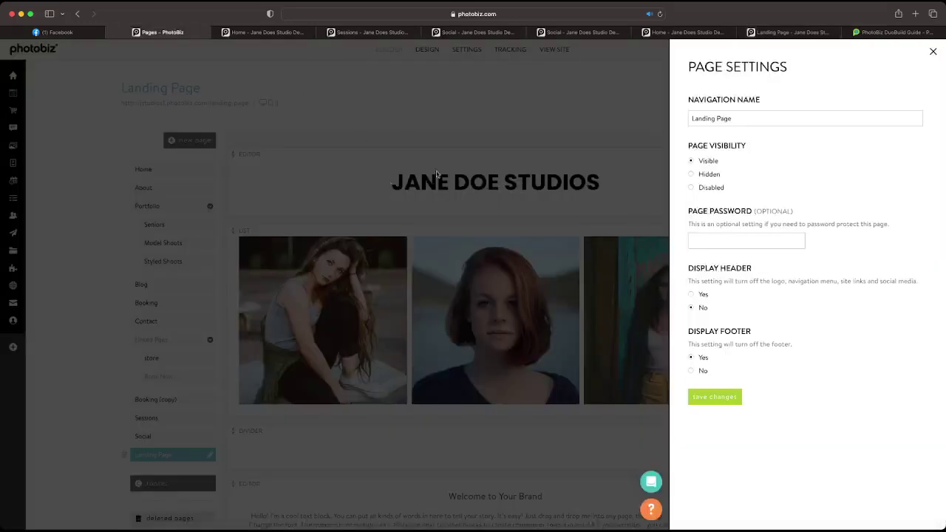
{"action": "left_click", "coordinate": [429, 198]}
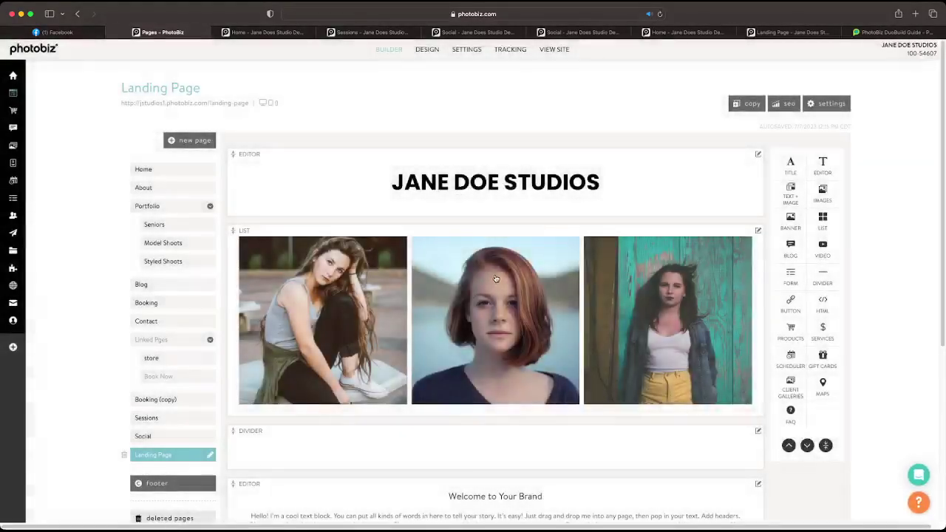
{"action": "left_click", "coordinate": [495, 280]}
{"action": "left_click", "coordinate": [452, 215]}
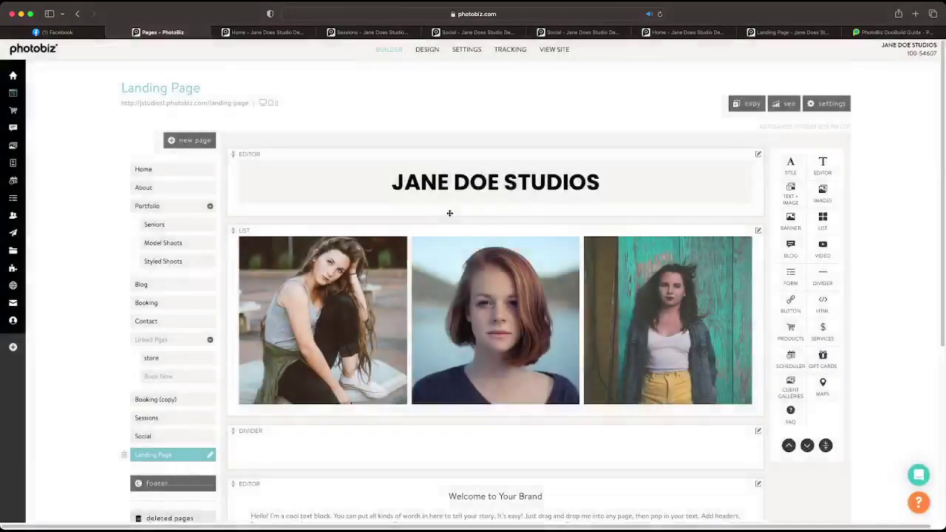
{"action": "scroll", "coordinate": [449, 213], "scroll_direction": "down", "scroll_amount": 5}
{"action": "scroll", "coordinate": [450, 214], "scroll_direction": "up", "scroll_amount": 3}
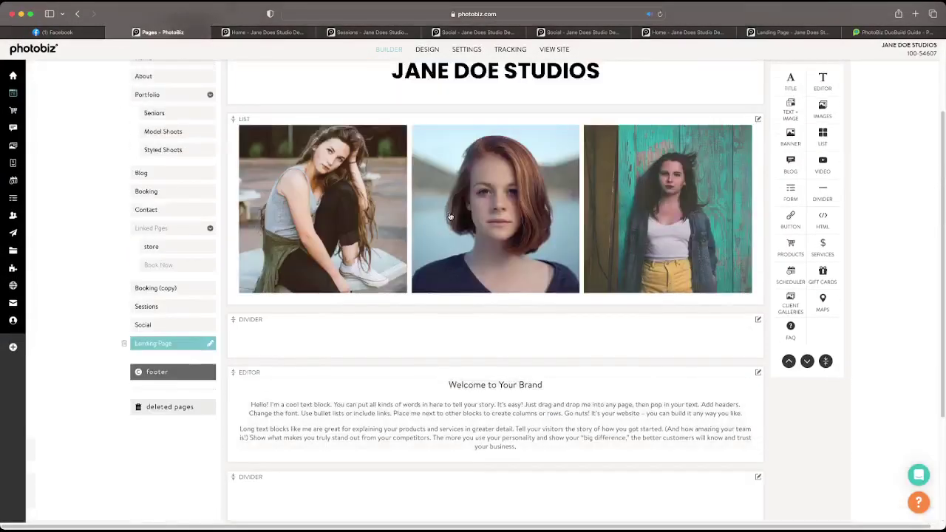
{"action": "scroll", "coordinate": [429, 208], "scroll_direction": "up", "scroll_amount": 2}
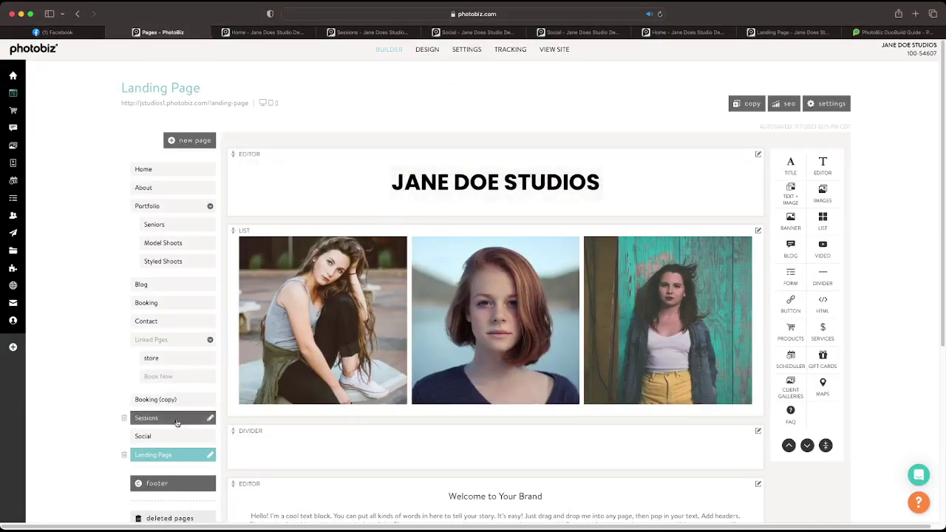
Step: Move the Booking (copy) and Sessions pages into the Linked Pges group and place Landing Page above Social
{"action": "left_click_drag", "start_coordinate": [179, 407], "coordinate": [183, 347]}
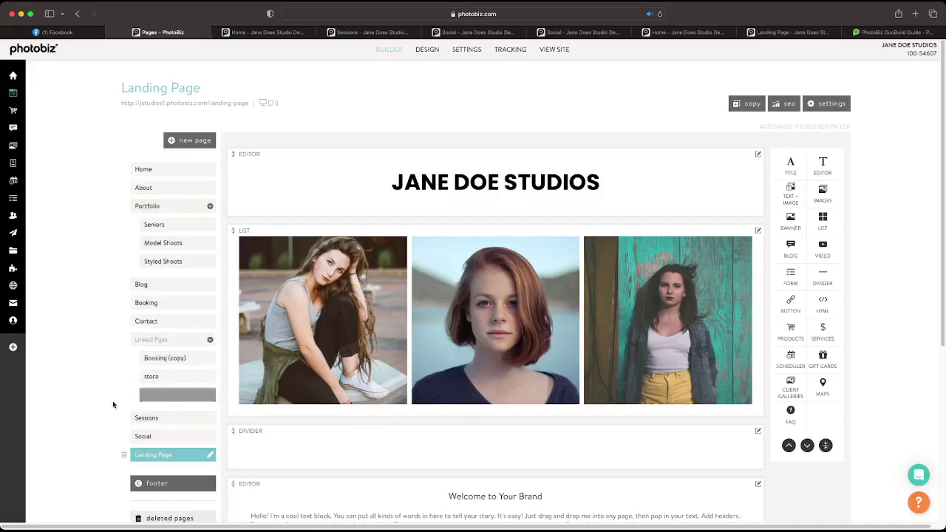
{"action": "left_click", "coordinate": [162, 419]}
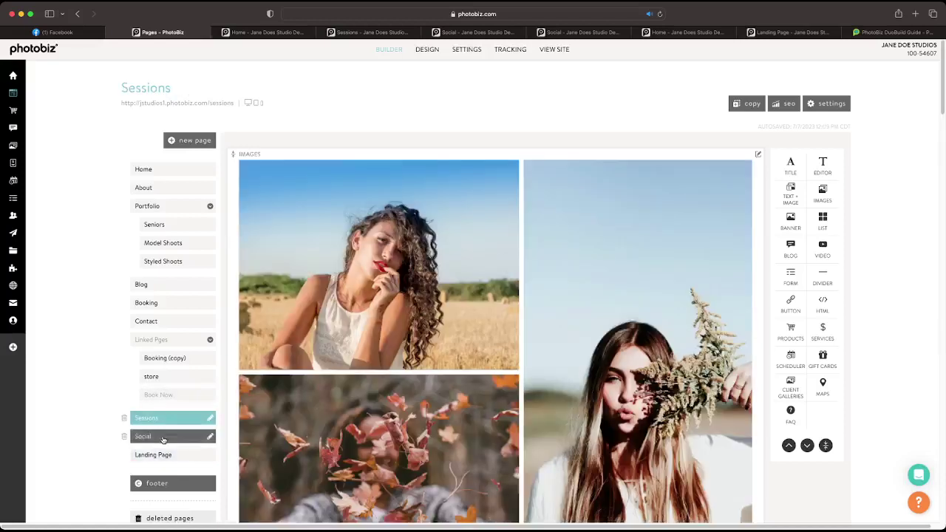
{"action": "left_click", "coordinate": [164, 438]}
{"action": "left_click_drag", "start_coordinate": [167, 421], "coordinate": [164, 408]}
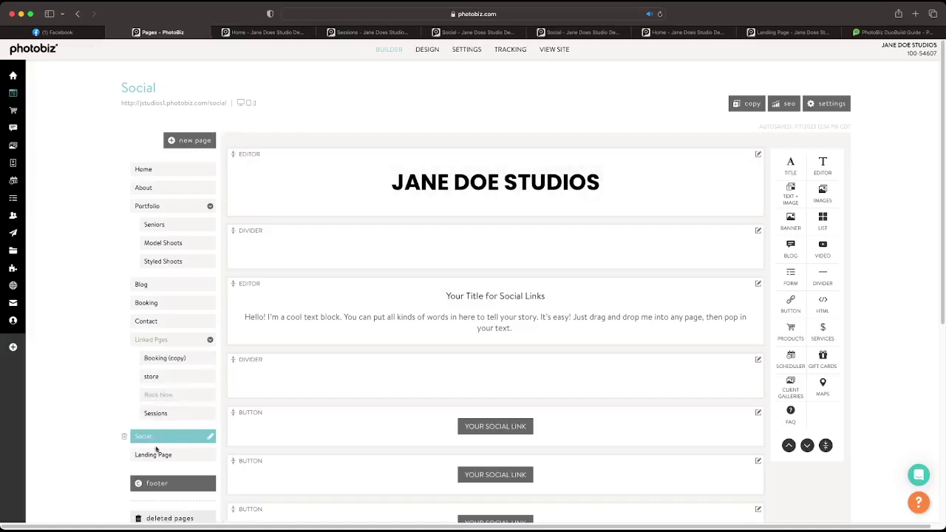
{"action": "left_click_drag", "start_coordinate": [159, 454], "coordinate": [161, 433]}
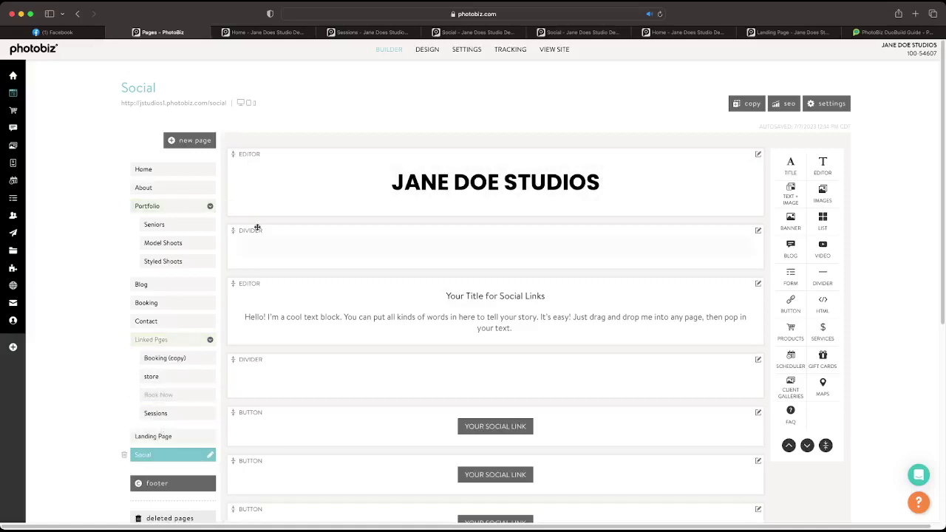
Step: Check the live Social page, and delete the Social page from the builder's page list
{"action": "left_click", "coordinate": [210, 102]}
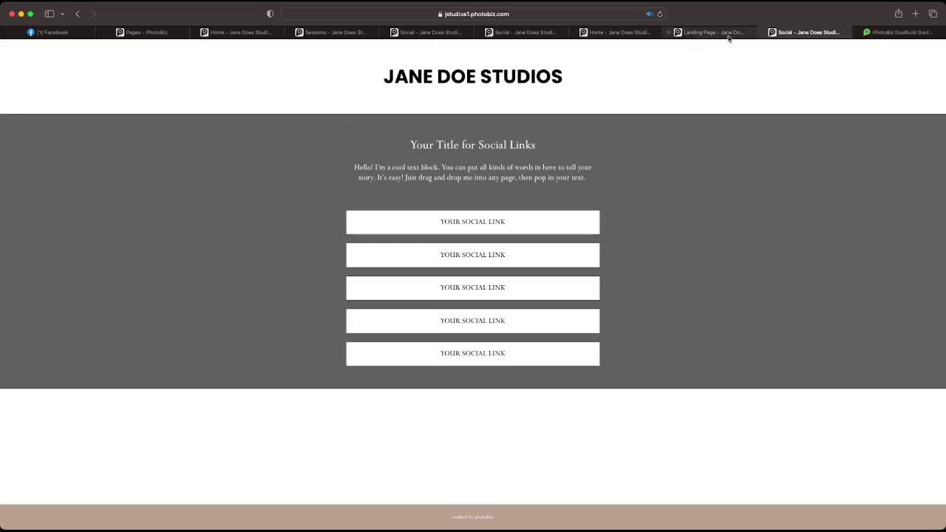
{"action": "left_click", "coordinate": [167, 37]}
{"action": "scroll", "coordinate": [170, 167], "scroll_direction": "down", "scroll_amount": 1}
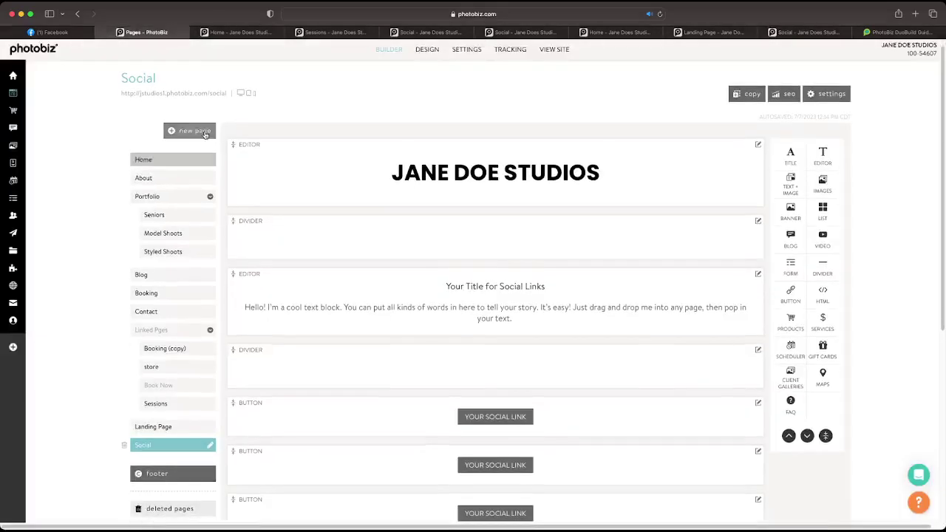
{"action": "left_click", "coordinate": [125, 446]}
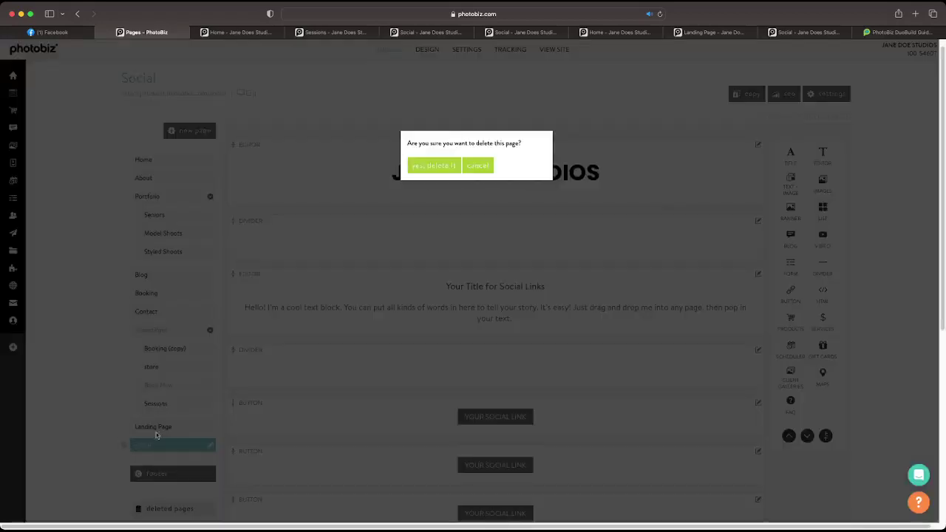
{"action": "left_click", "coordinate": [428, 166]}
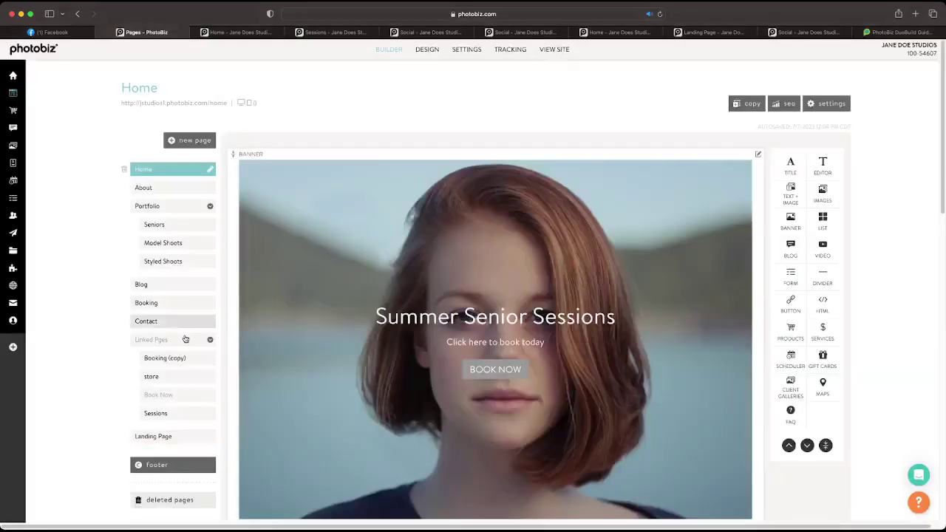
Step: Restore the Social page from the recently deleted pages and return to the page list
{"action": "scroll", "coordinate": [173, 362], "scroll_direction": "down", "scroll_amount": 3}
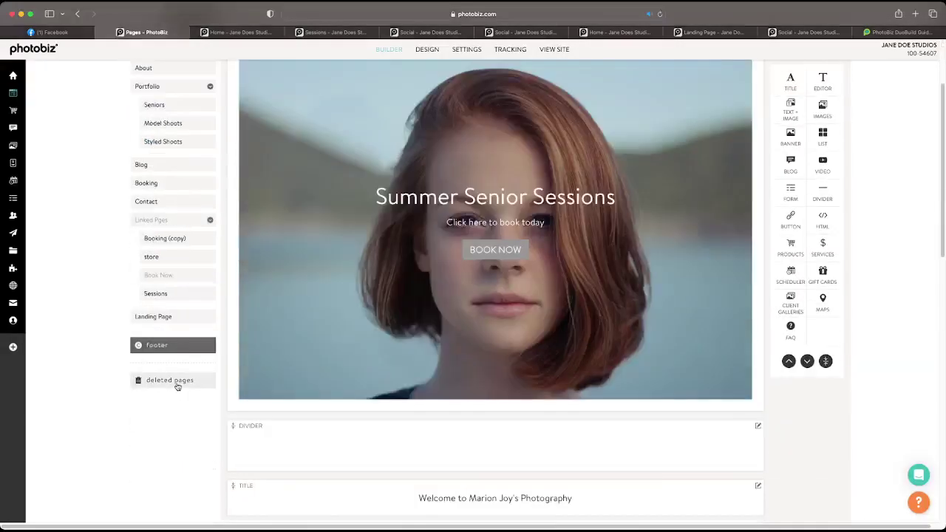
{"action": "left_click", "coordinate": [176, 382]}
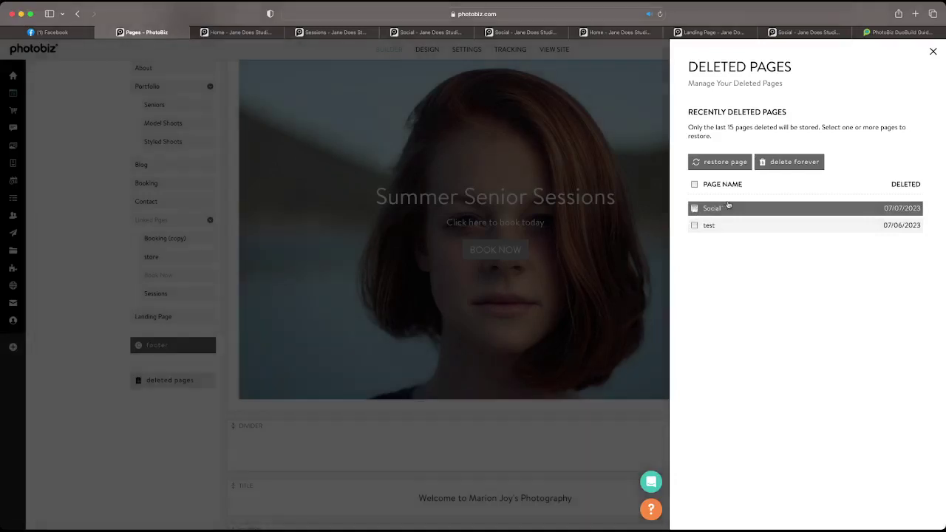
{"action": "left_click", "coordinate": [695, 209]}
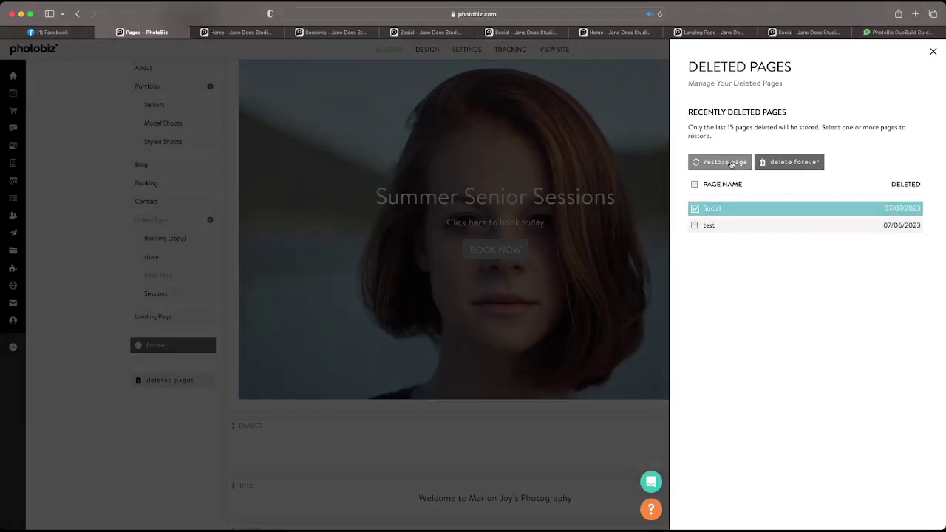
{"action": "left_click", "coordinate": [728, 162]}
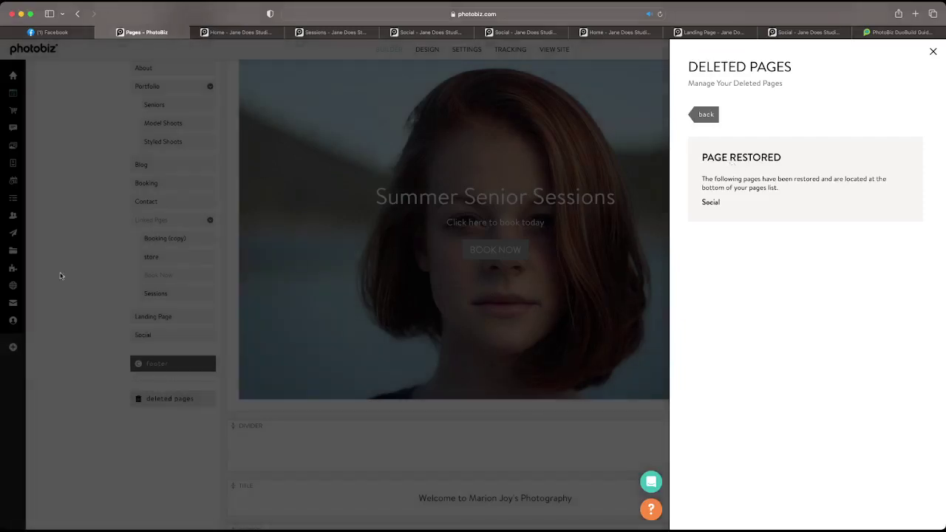
{"action": "left_click", "coordinate": [64, 271]}
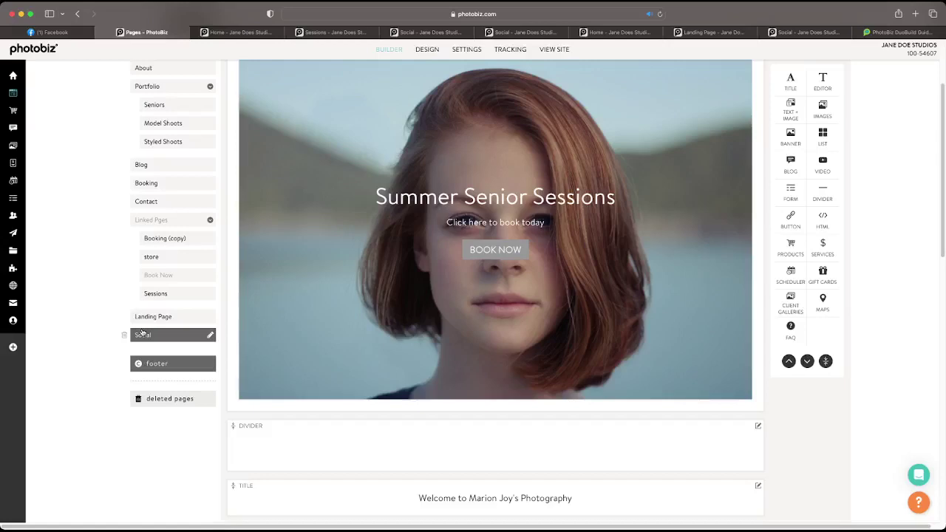
{"action": "scroll", "coordinate": [143, 332], "scroll_direction": "down", "scroll_amount": 4}
{"action": "scroll", "coordinate": [143, 327], "scroll_direction": "up", "scroll_amount": 5}
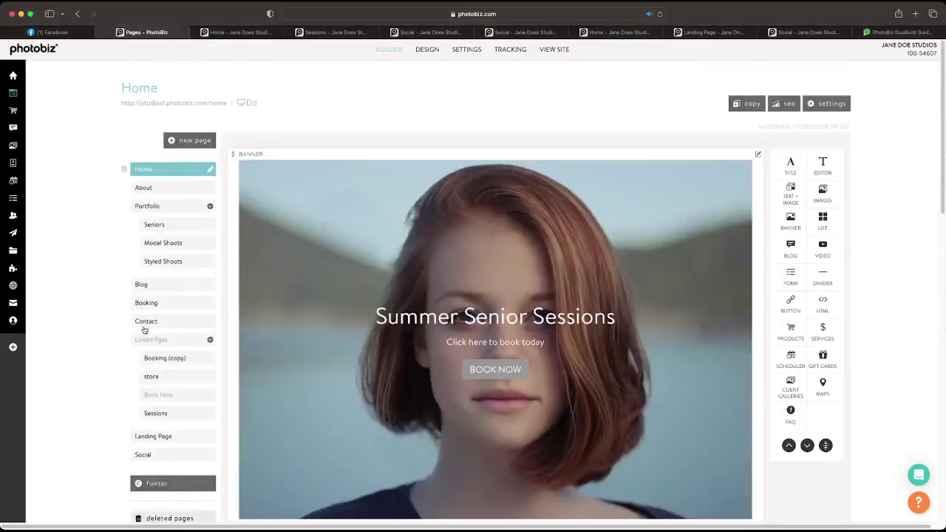
{"action": "scroll", "coordinate": [144, 329], "scroll_direction": "down", "scroll_amount": 5}
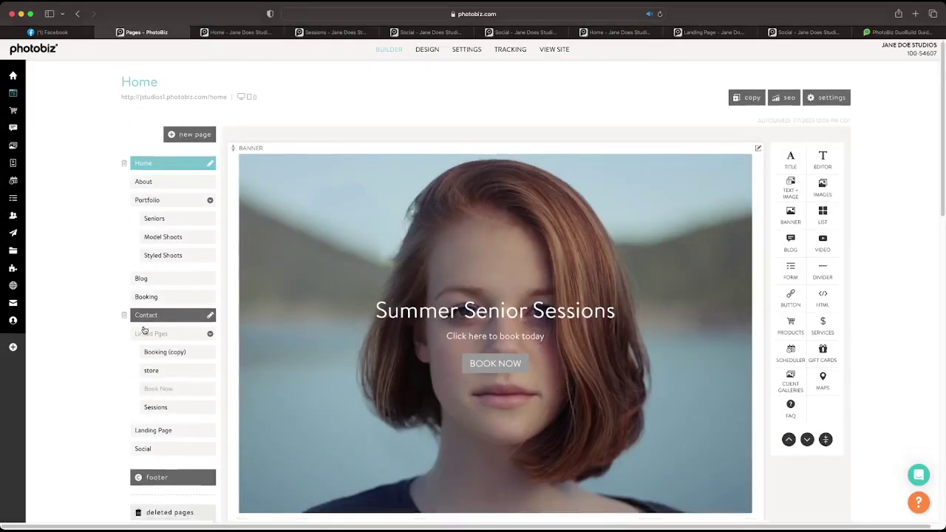
{"action": "scroll", "coordinate": [144, 330], "scroll_direction": "up", "scroll_amount": 5}
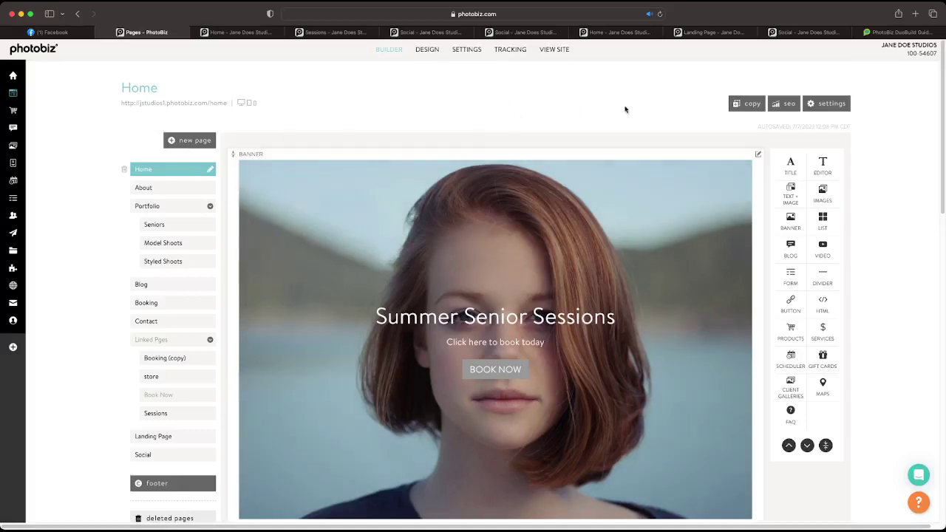
Step: Go to the PhotoBiz YouTube channel and open the video Creating Sessions with PhotoBiz Studio Management
{"action": "left_click", "coordinate": [874, 36]}
{"action": "left_click", "coordinate": [502, 14]}
{"action": "type", "text": "youtube.com/@photobiz"}
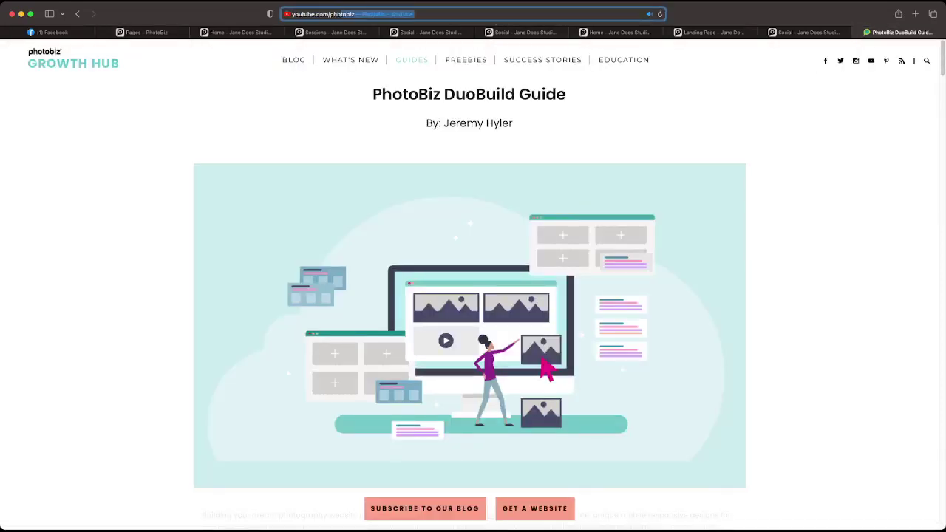
{"action": "key", "text": "Return"}
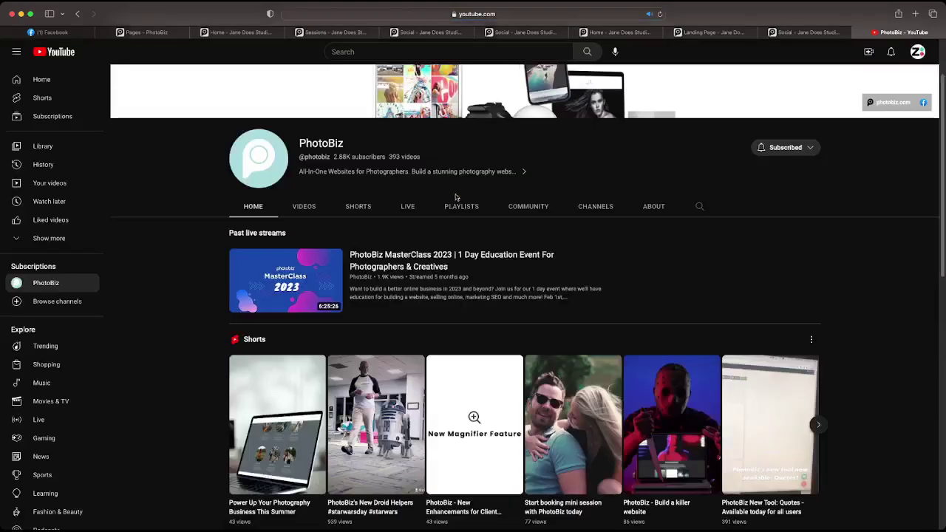
{"action": "scroll", "coordinate": [292, 220], "scroll_direction": "down", "scroll_amount": 4}
{"action": "scroll", "coordinate": [292, 219], "scroll_direction": "down", "scroll_amount": 3}
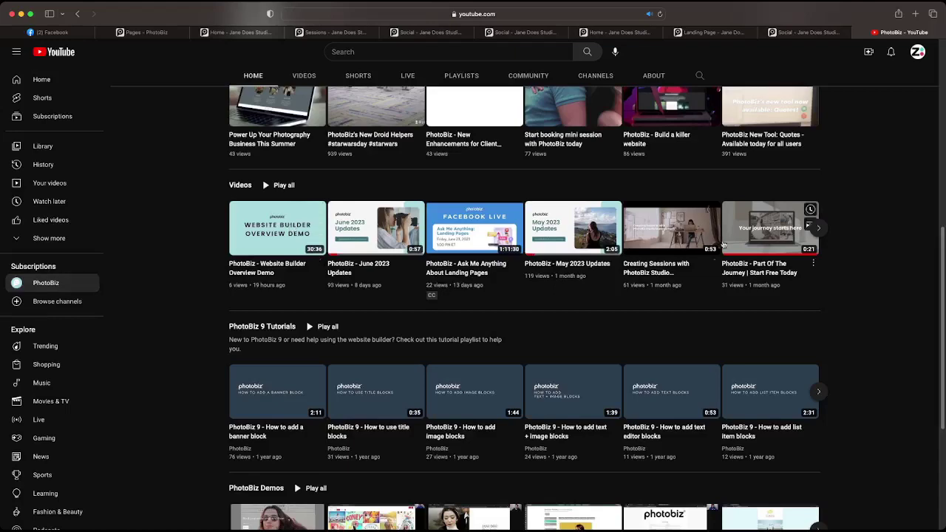
{"action": "left_click", "coordinate": [660, 243]}
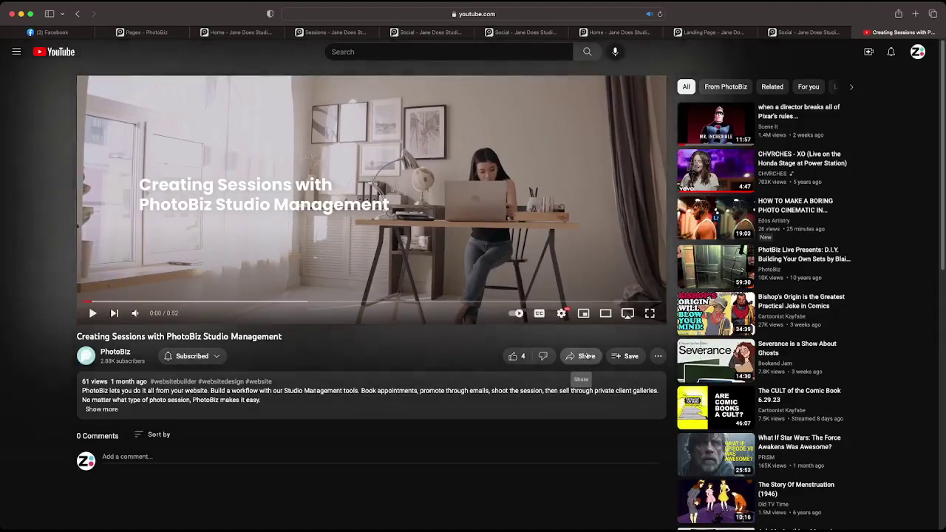
Step: Copy the embed code of the Creating Sessions video from its sharing options
{"action": "left_click", "coordinate": [583, 357]}
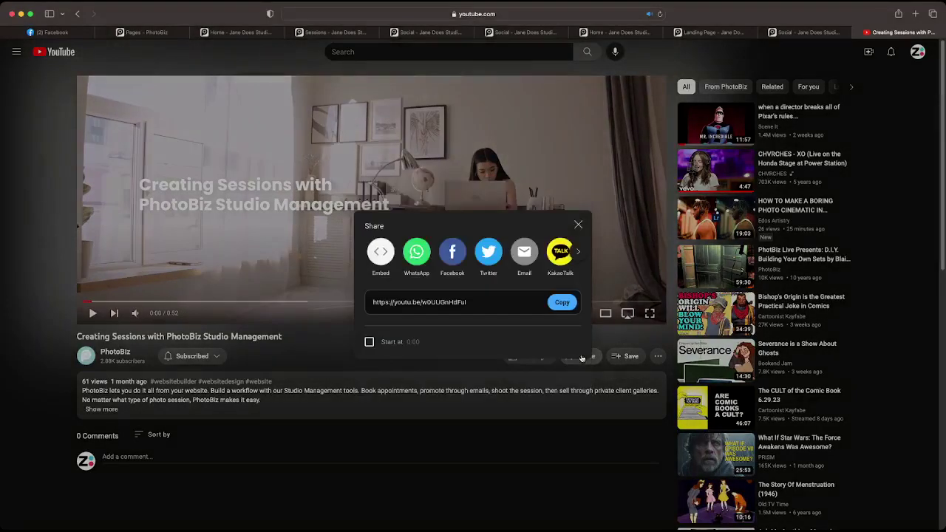
{"action": "left_click", "coordinate": [379, 253]}
{"action": "left_click", "coordinate": [604, 266]}
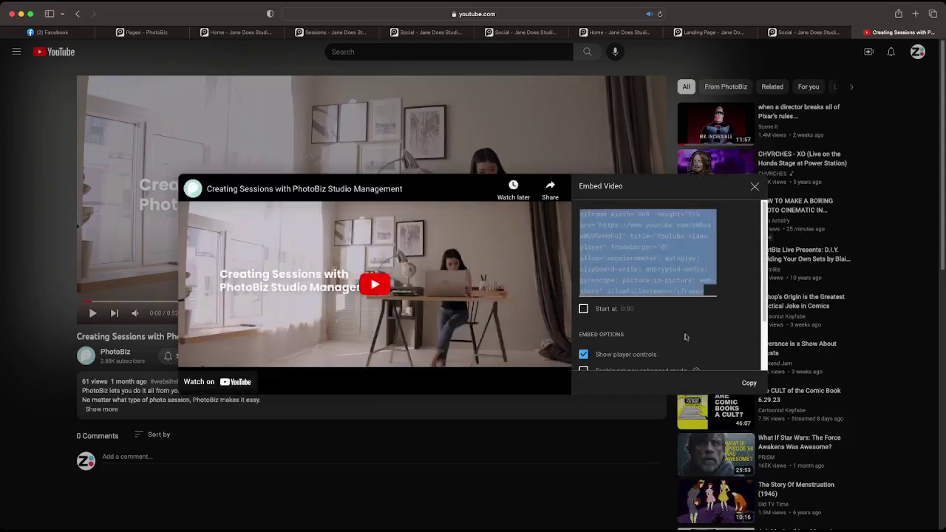
{"action": "left_click", "coordinate": [749, 383]}
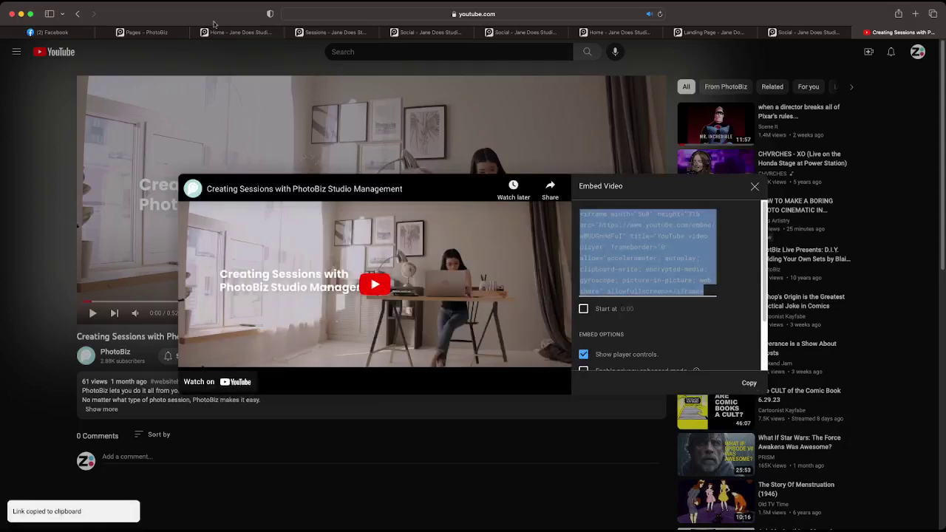
Step: In the PhotoBiz builder, create a visible page with content from the Gallery C template, keeping the name Gallery C (copy)
{"action": "left_click", "coordinate": [158, 33]}
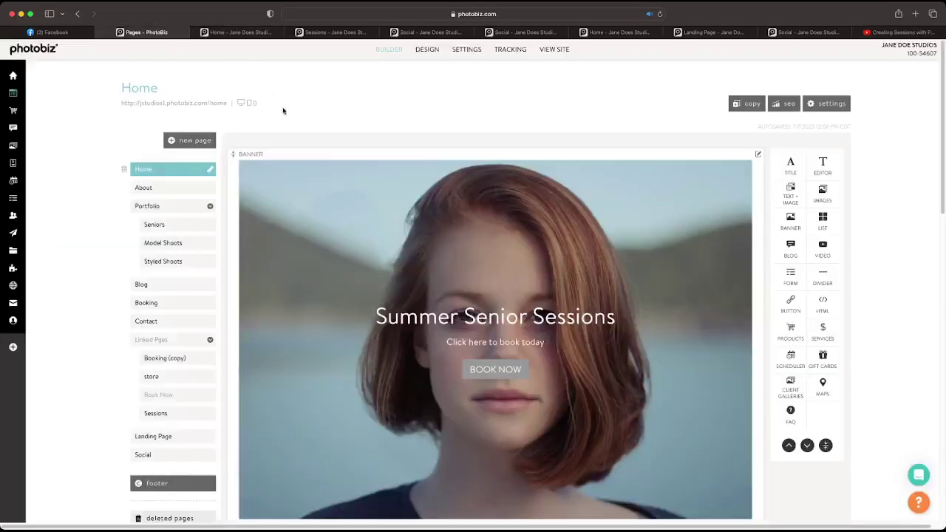
{"action": "left_click", "coordinate": [193, 144]}
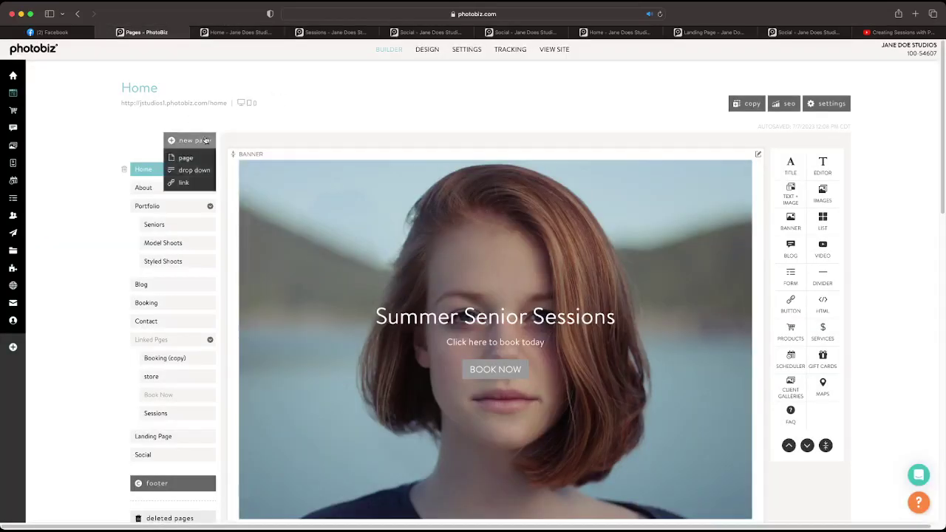
{"action": "left_click", "coordinate": [185, 158]}
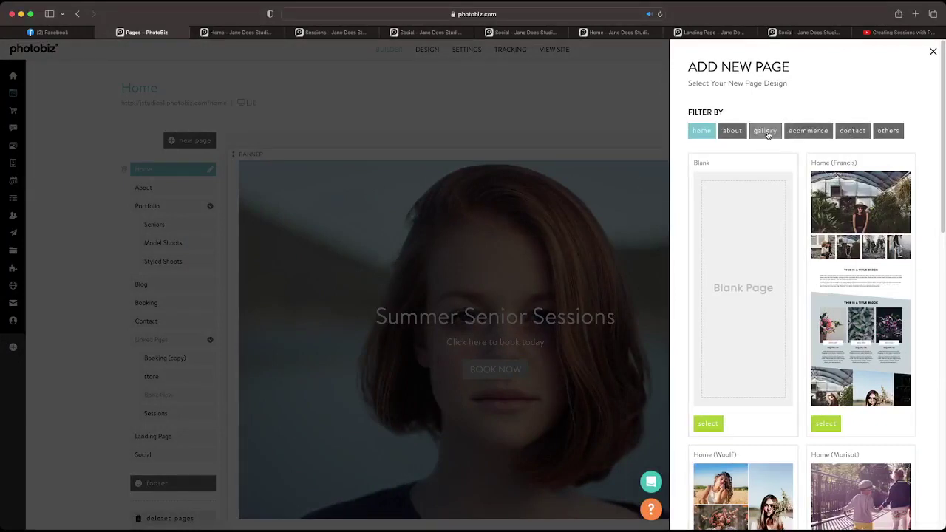
{"action": "left_click", "coordinate": [766, 131]}
{"action": "scroll", "coordinate": [743, 169], "scroll_direction": "down", "scroll_amount": 3}
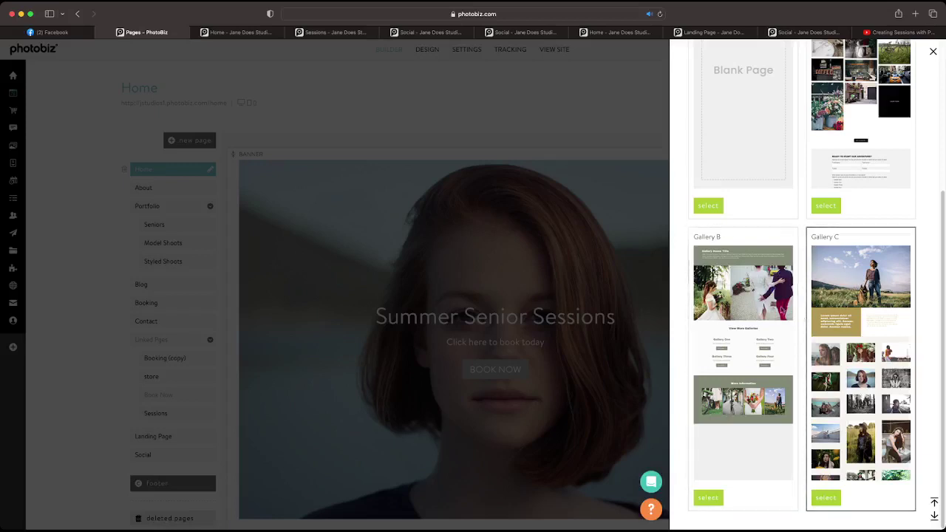
{"action": "left_click", "coordinate": [826, 499]}
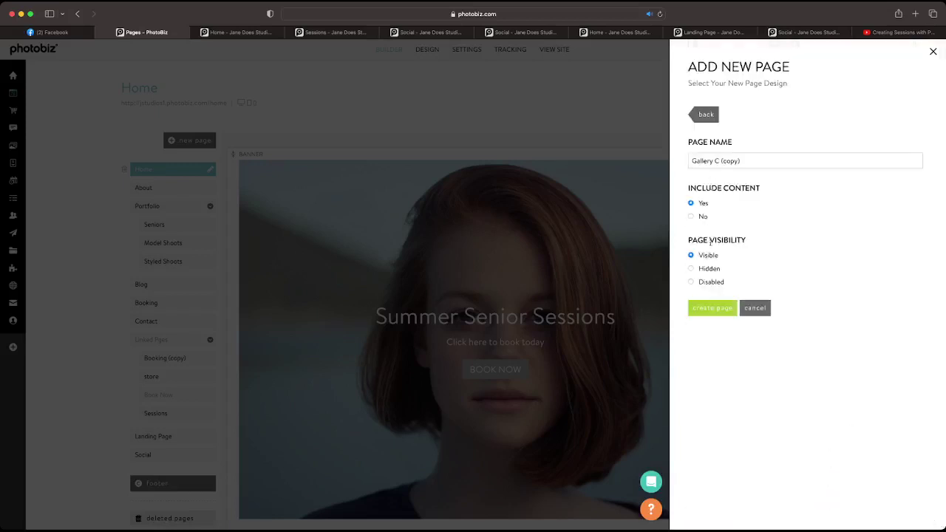
{"action": "left_click", "coordinate": [714, 309]}
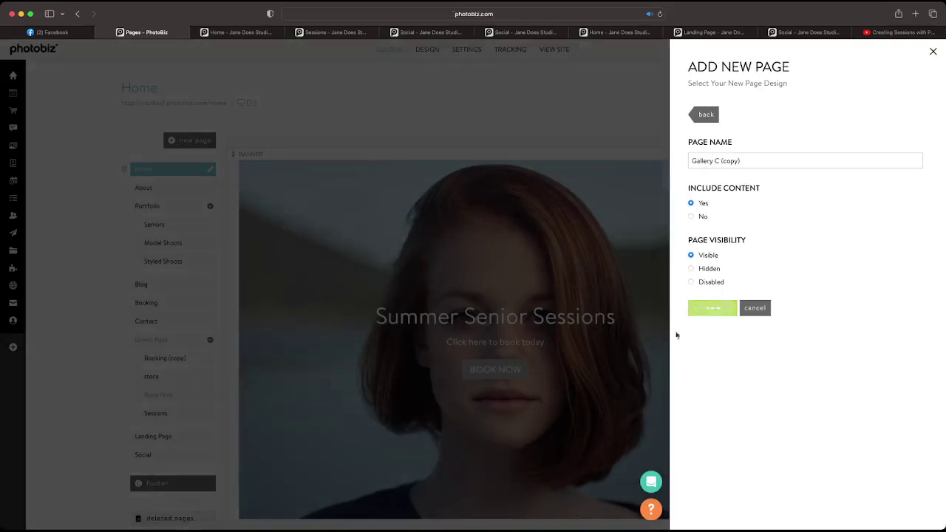
Step: Delete the banner block from the Gallery C (copy) page and put a video block in its place above the text editors
{"action": "scroll", "coordinate": [348, 387], "scroll_direction": "down", "scroll_amount": 10}
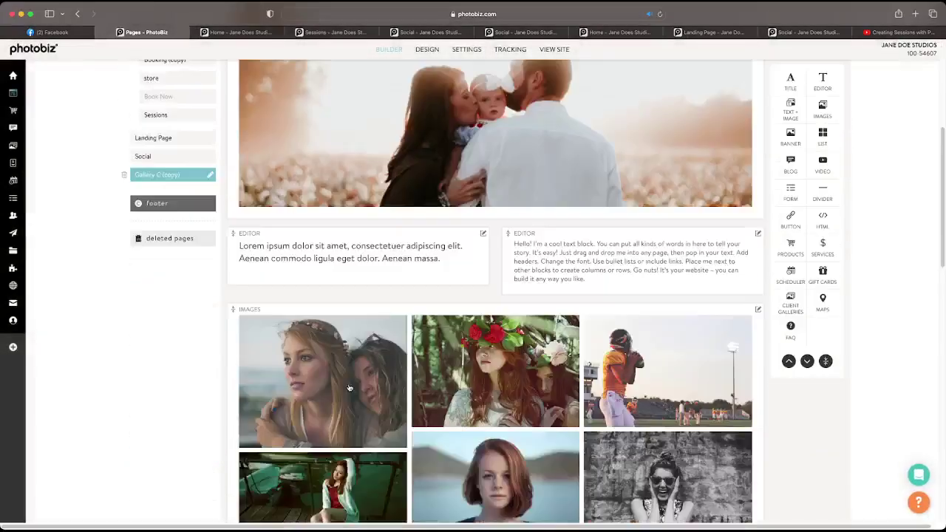
{"action": "scroll", "coordinate": [348, 387], "scroll_direction": "down", "scroll_amount": 5}
{"action": "scroll", "coordinate": [348, 387], "scroll_direction": "up", "scroll_amount": 20}
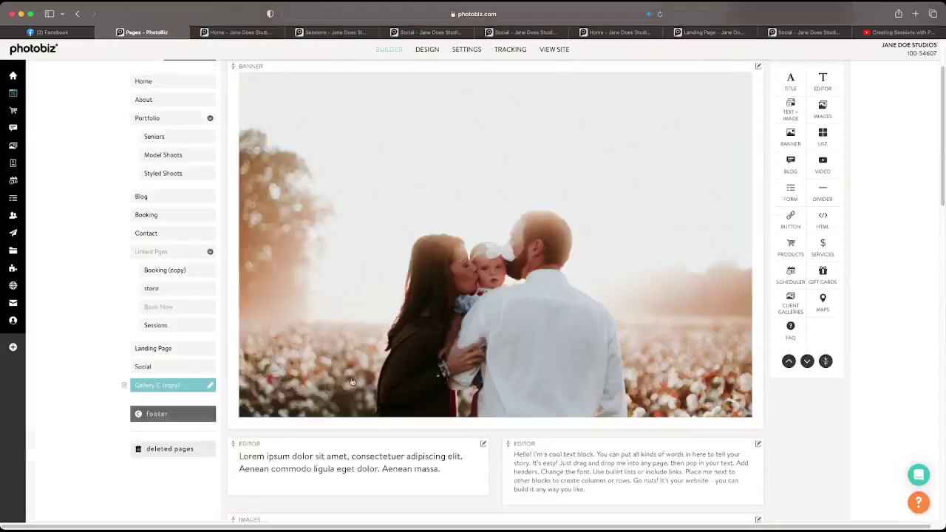
{"action": "scroll", "coordinate": [416, 346], "scroll_direction": "up", "scroll_amount": 2}
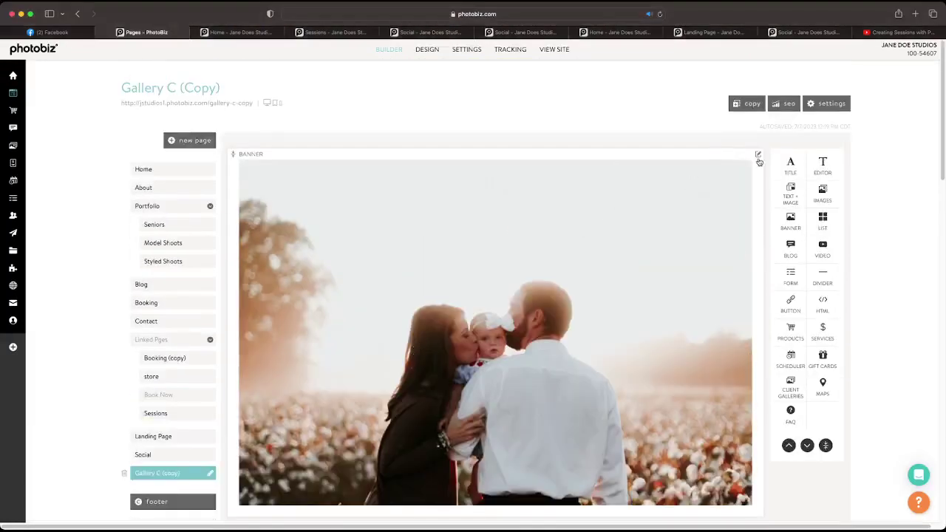
{"action": "mouse_move", "coordinate": [755, 162]}
{"action": "left_click", "coordinate": [730, 210]}
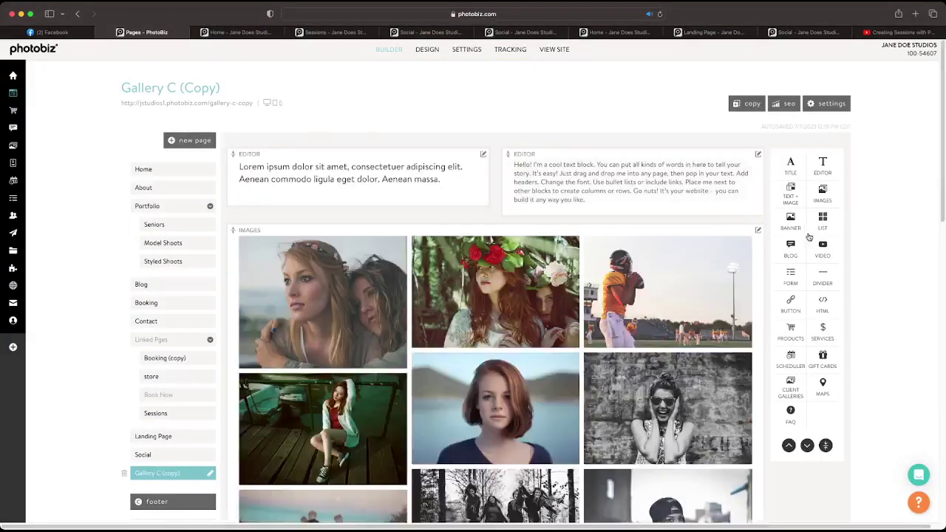
{"action": "left_click_drag", "start_coordinate": [832, 248], "coordinate": [657, 142]}
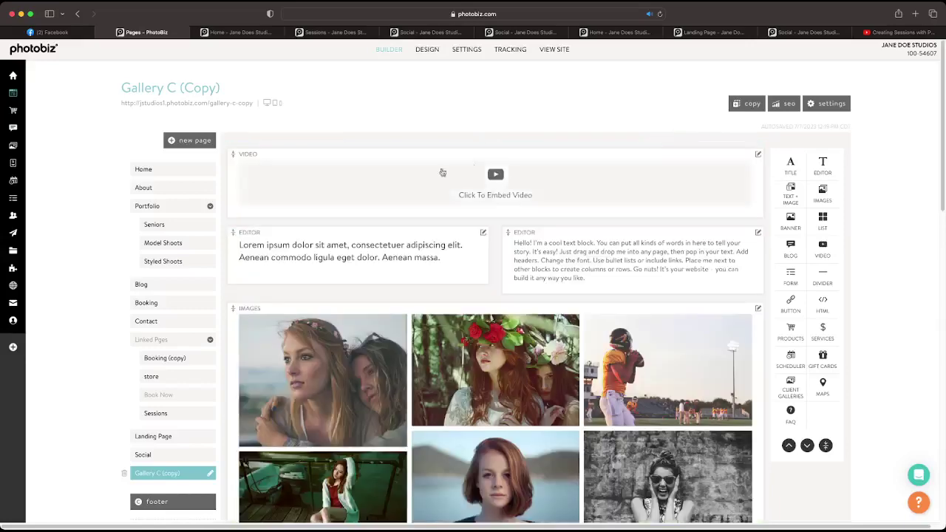
Step: Paste the copied YouTube iframe code as the new video block's embed code and save the changes
{"action": "left_click", "coordinate": [501, 194]}
{"action": "left_click", "coordinate": [764, 159]}
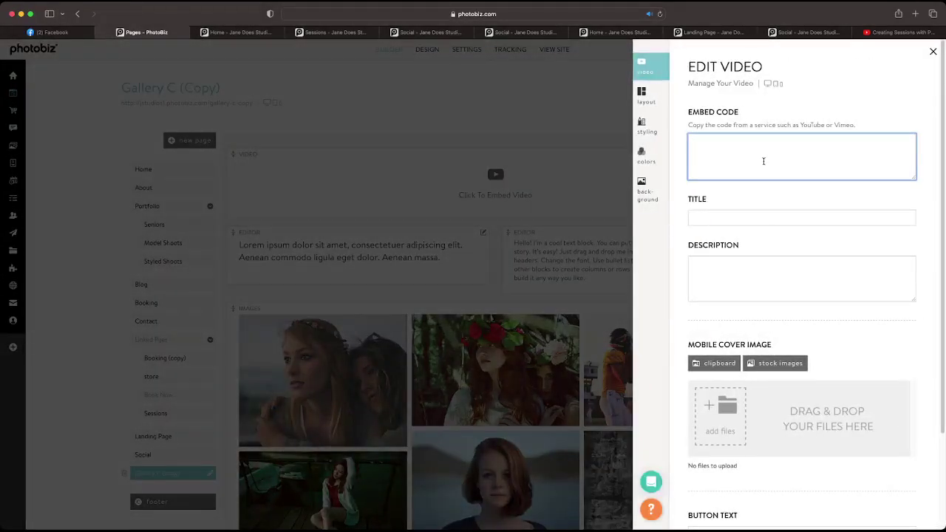
{"action": "type", "text": "<iframe width=\"560\" height=\"315\" src=\"https://www.youtube.com/embed/w0UUGnHdFuI\" title=\"YouTube video player\" frameborder=\"0\" allow=\"accelerometer; autoplay; clipboard-write; encrypted-media; gyroscope; picture-in-picture; web-share\" allowfullscreen></iframe>"}
{"action": "scroll", "coordinate": [735, 326], "scroll_direction": "down", "scroll_amount": 3}
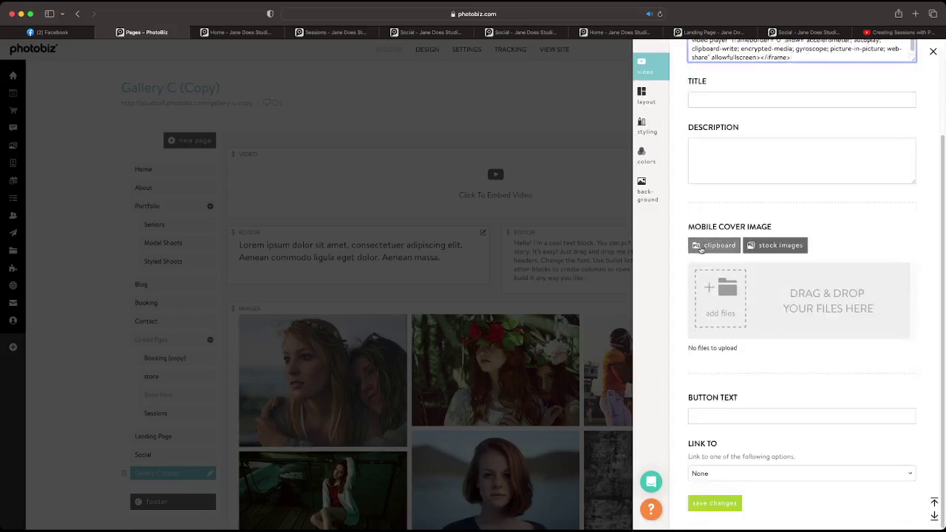
{"action": "scroll", "coordinate": [718, 330], "scroll_direction": "up", "scroll_amount": 3}
{"action": "scroll", "coordinate": [717, 332], "scroll_direction": "down", "scroll_amount": 3}
{"action": "left_click", "coordinate": [712, 504]}
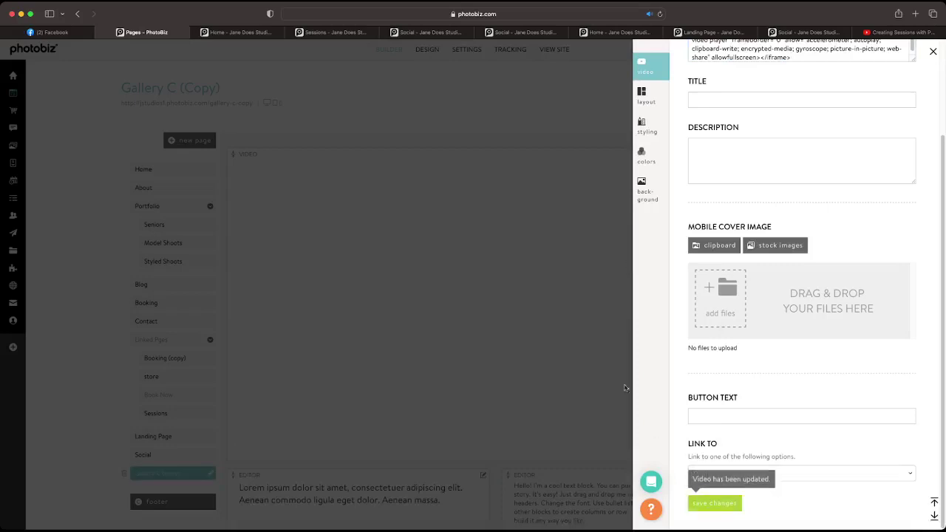
Step: Review the video block's layout options without changing them, and view the live Gallery C (copy) page
{"action": "left_click", "coordinate": [649, 102]}
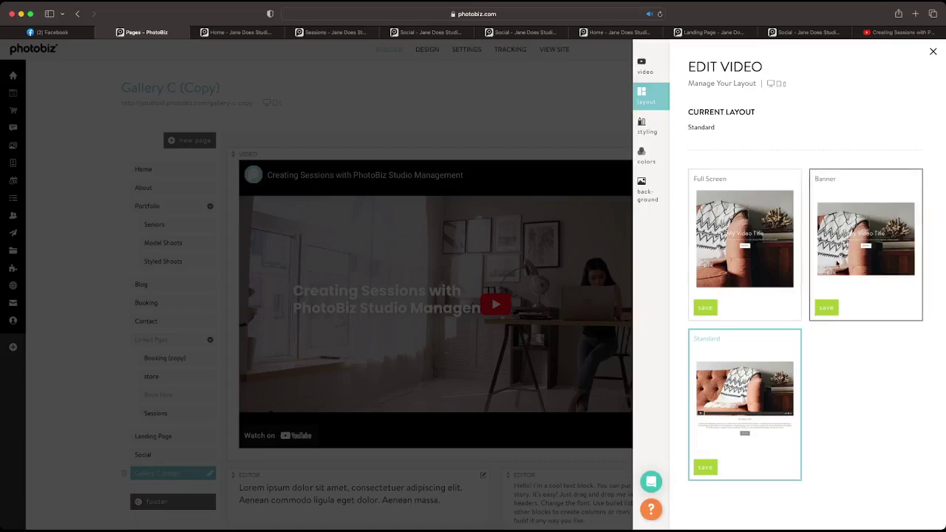
{"action": "left_click", "coordinate": [464, 136]}
{"action": "left_click", "coordinate": [227, 105]}
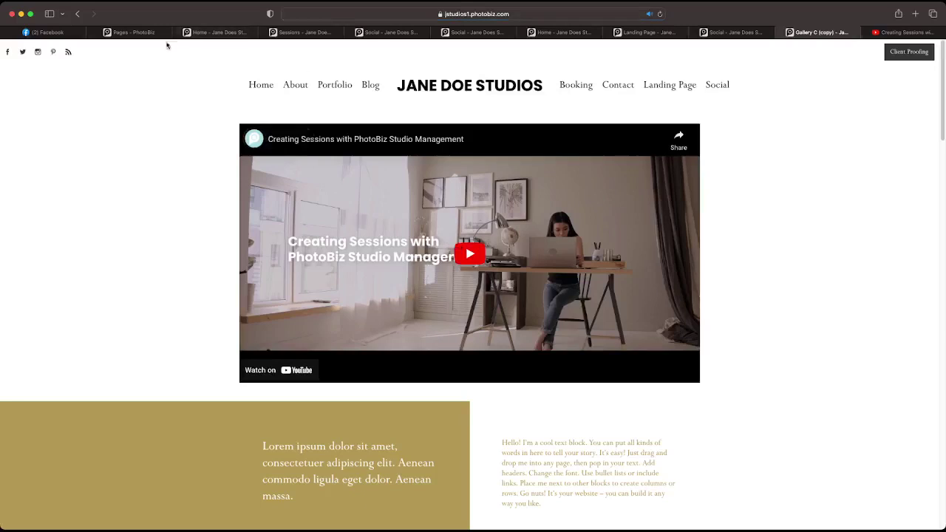
Step: Return to the builder and duplicate the YouTube video block at the top of the Gallery C (copy) page
{"action": "left_click", "coordinate": [133, 33]}
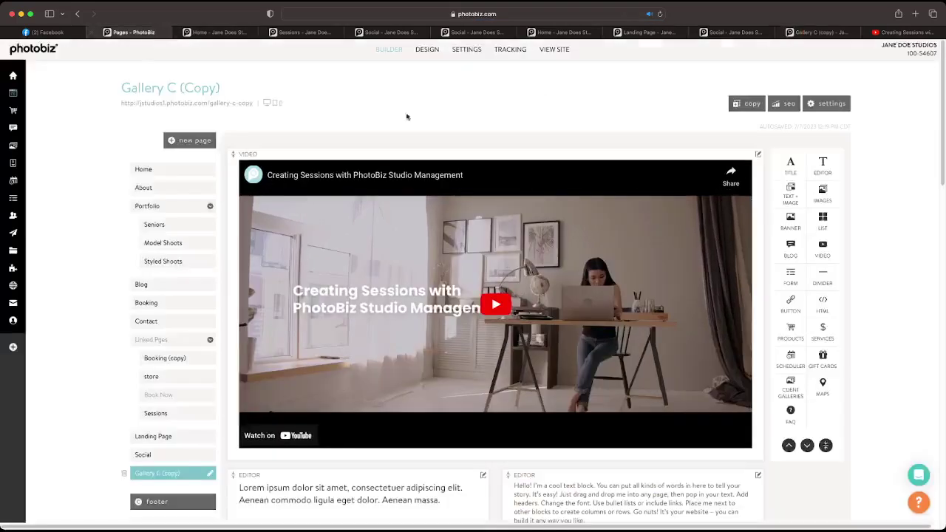
{"action": "left_click", "coordinate": [758, 157]}
{"action": "left_click", "coordinate": [739, 189]}
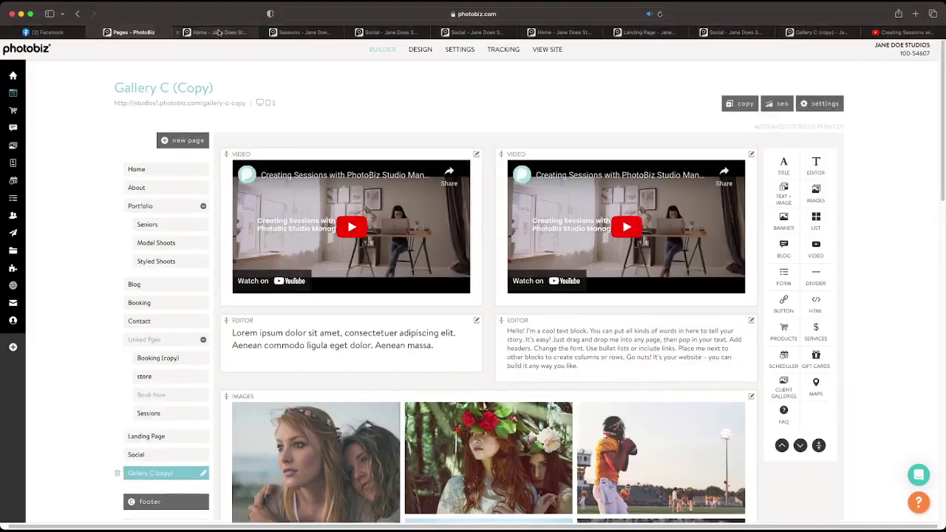
{"action": "left_click", "coordinate": [216, 33]}
{"action": "left_click", "coordinate": [131, 33]}
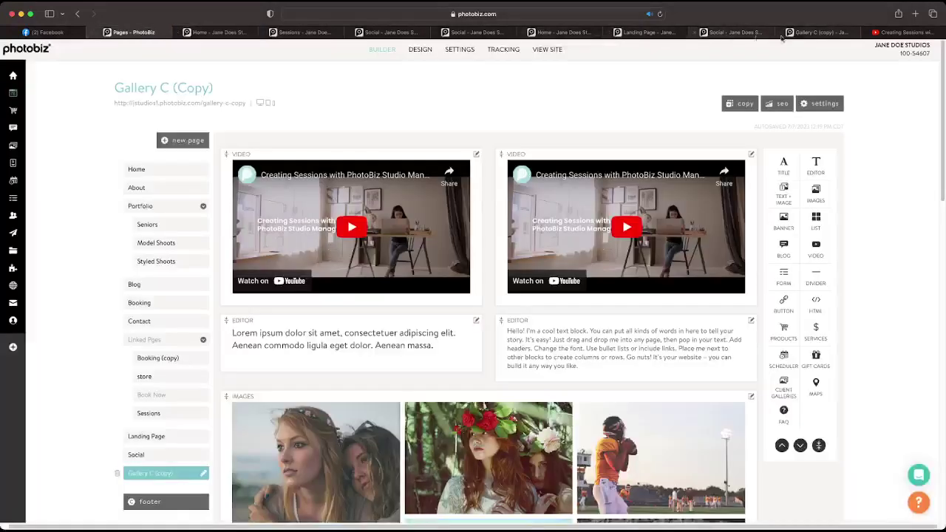
Step: Refresh the live Gallery C (copy) page to check the two side-by-side videos, and play the first one
{"action": "left_click", "coordinate": [817, 33]}
{"action": "left_click", "coordinate": [661, 14]}
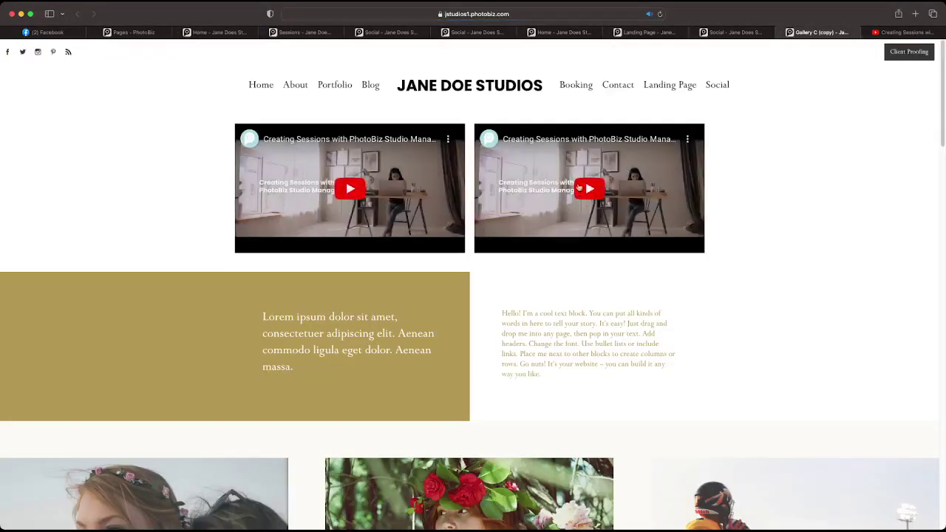
{"action": "left_click", "coordinate": [348, 189]}
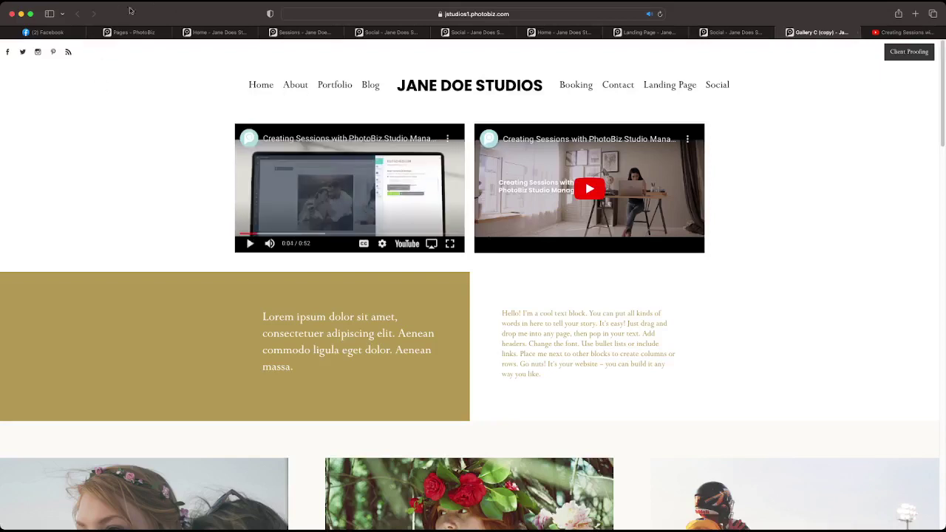
Step: Go back to the builder and delete the duplicated video block from the Gallery C (copy) page
{"action": "left_click", "coordinate": [131, 31]}
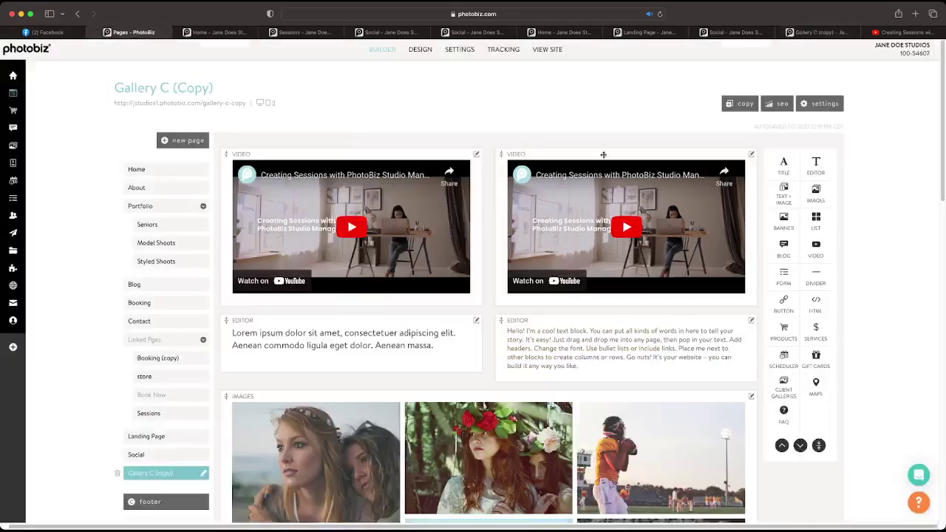
{"action": "left_click", "coordinate": [750, 155]}
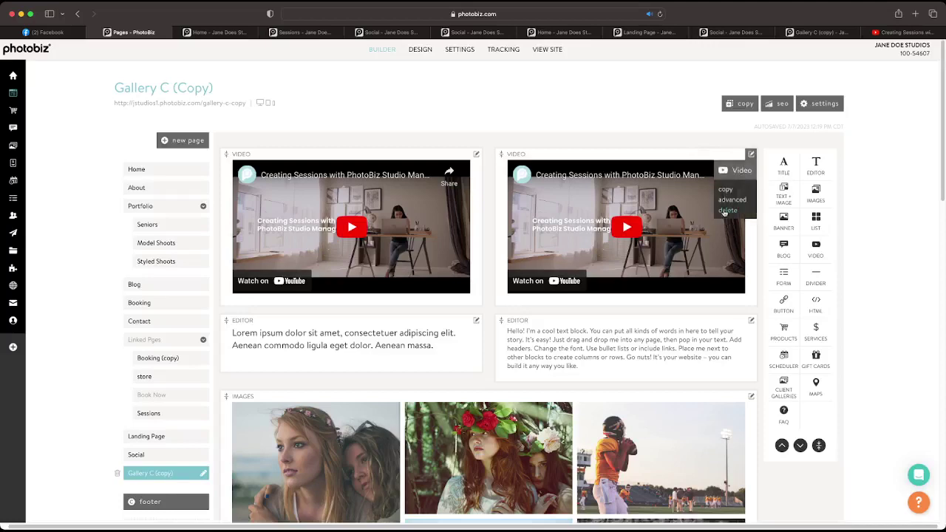
{"action": "left_click", "coordinate": [727, 210]}
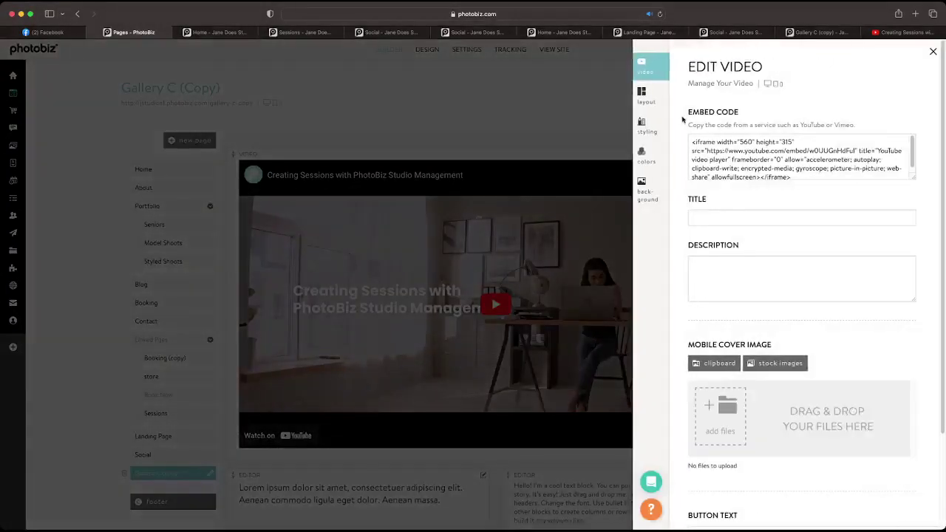
Step: Change the remaining video block's layout to Banner and save it
{"action": "left_click", "coordinate": [651, 98]}
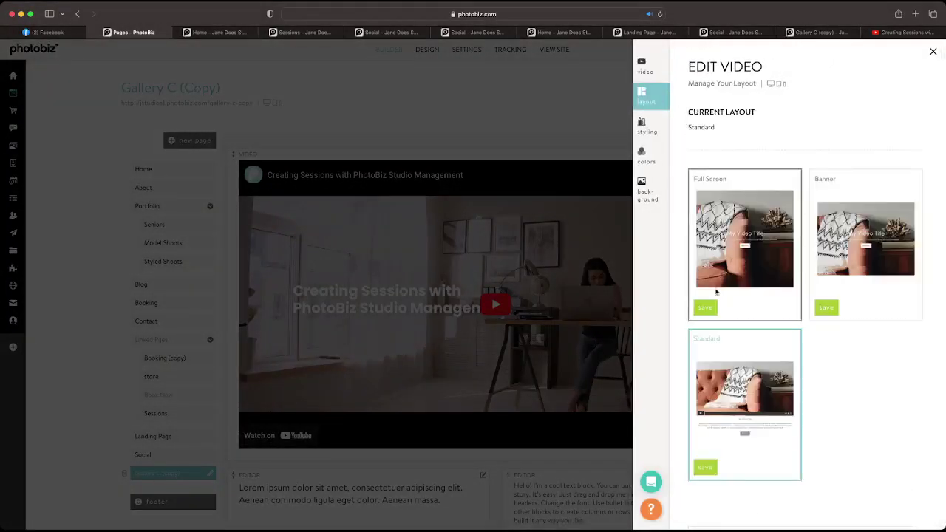
{"action": "left_click", "coordinate": [829, 308]}
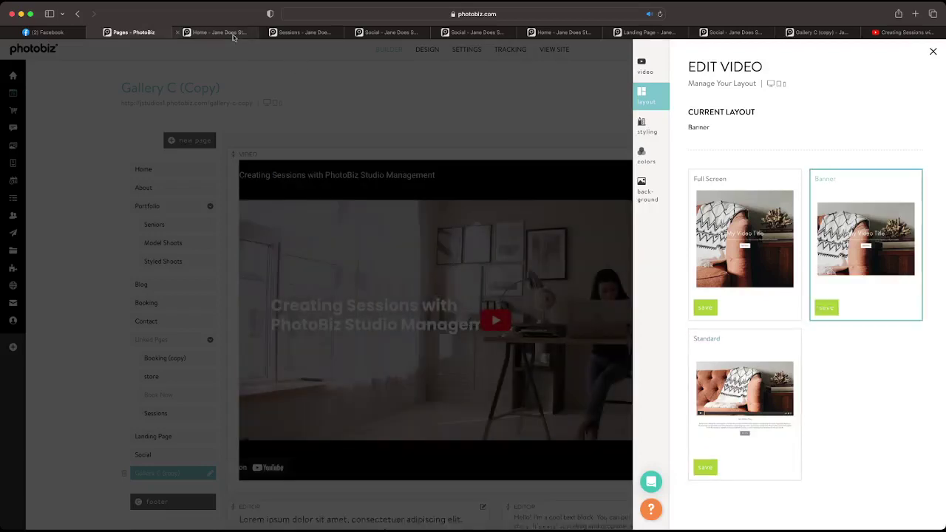
Step: Refresh the live Gallery C (copy) page and check how the Banner layout displays the video
{"action": "left_click", "coordinate": [817, 32]}
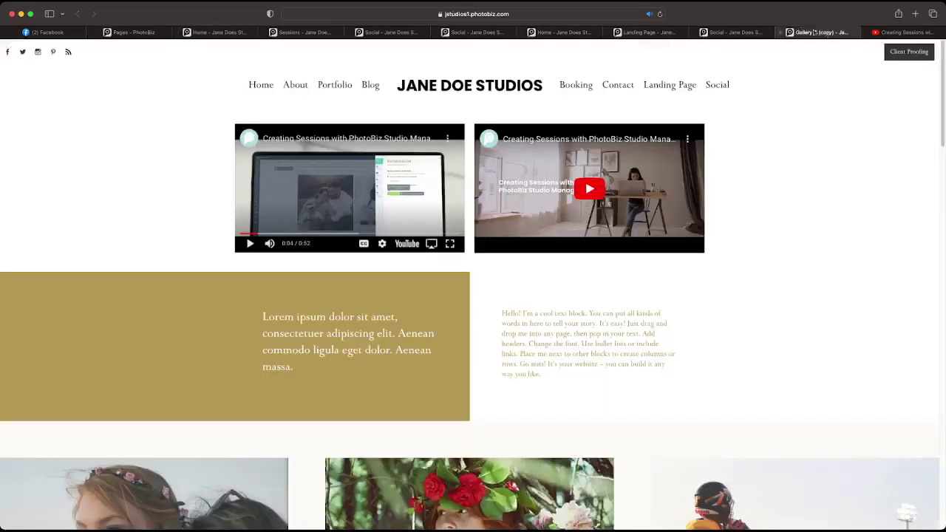
{"action": "left_click", "coordinate": [659, 14]}
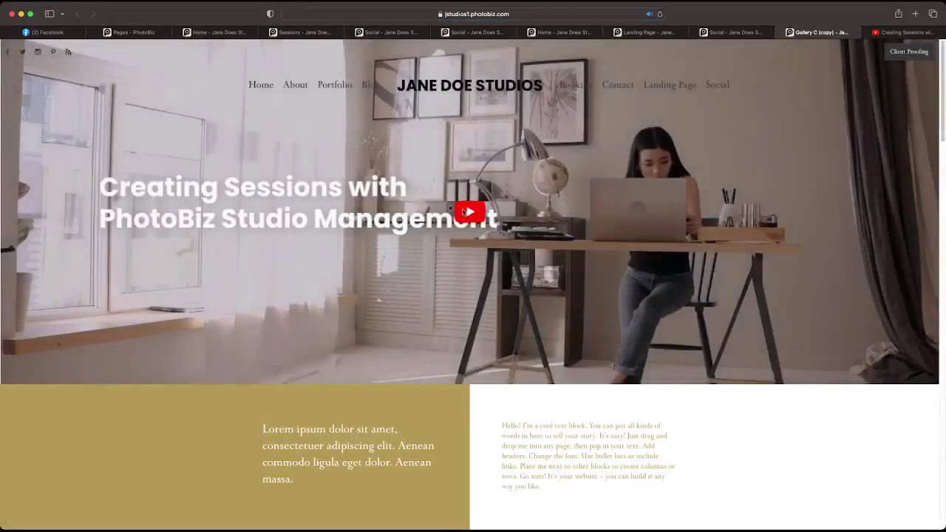
{"action": "scroll", "coordinate": [504, 207], "scroll_direction": "down", "scroll_amount": 2}
{"action": "scroll", "coordinate": [504, 207], "scroll_direction": "up", "scroll_amount": 2}
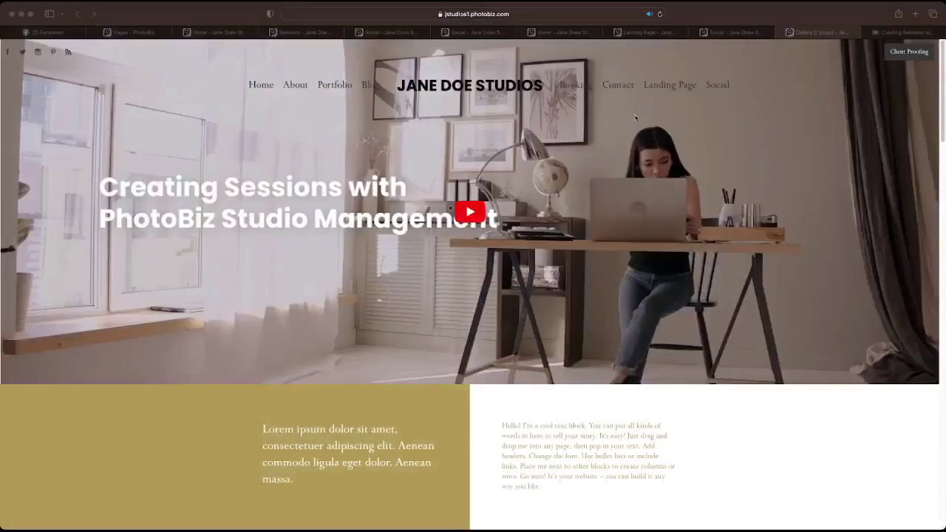
Step: Replace the video block's embed code with the 640 by 360 Vimeo iframe for video 270509409, muted, autoplaying and looping, and save the changes
{"action": "left_click", "coordinate": [131, 33]}
{"action": "left_click", "coordinate": [448, 235]}
{"action": "left_click", "coordinate": [460, 218]}
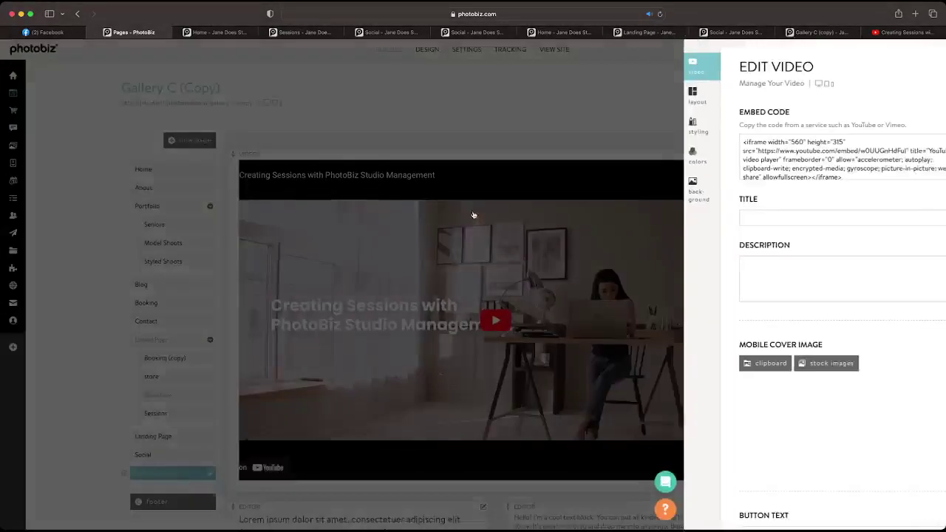
{"action": "left_click", "coordinate": [743, 158]}
{"action": "key", "text": "ctrl+a"}
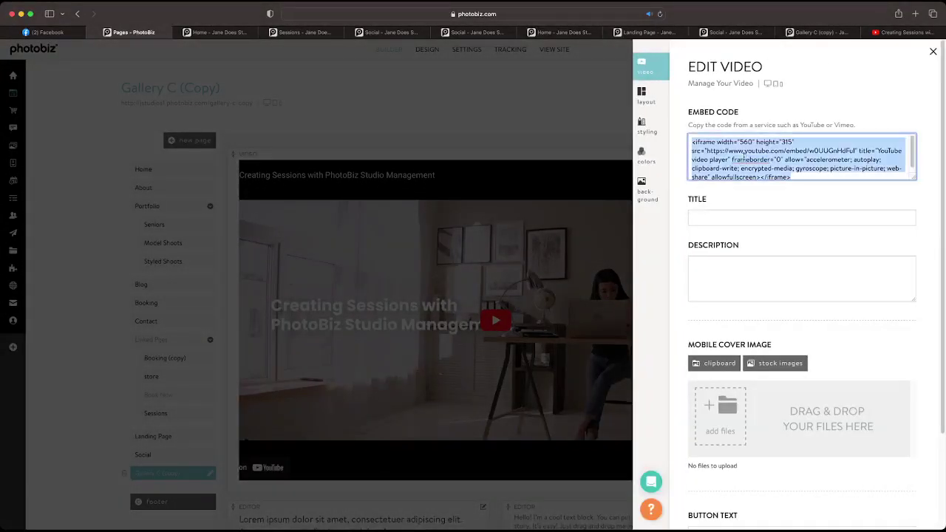
{"action": "type", "text": "<iframe src=\"https://player.vimeo.com/video/270509409?muted=1&autoplay=1&loop=1&autopause=0\" width=\"640\" height=\"360\" frameborder=\"0\" allow=\"autoplay; fullscreen\" allowfullscreen></iframe>"}
{"action": "scroll", "coordinate": [712, 335], "scroll_direction": "down", "scroll_amount": 1}
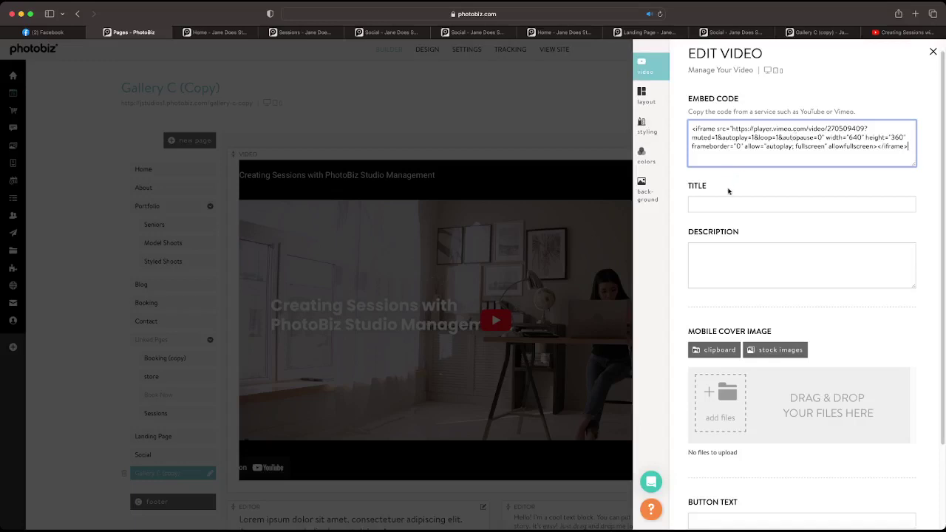
{"action": "scroll", "coordinate": [728, 190], "scroll_direction": "down", "scroll_amount": 3}
{"action": "left_click", "coordinate": [716, 502]}
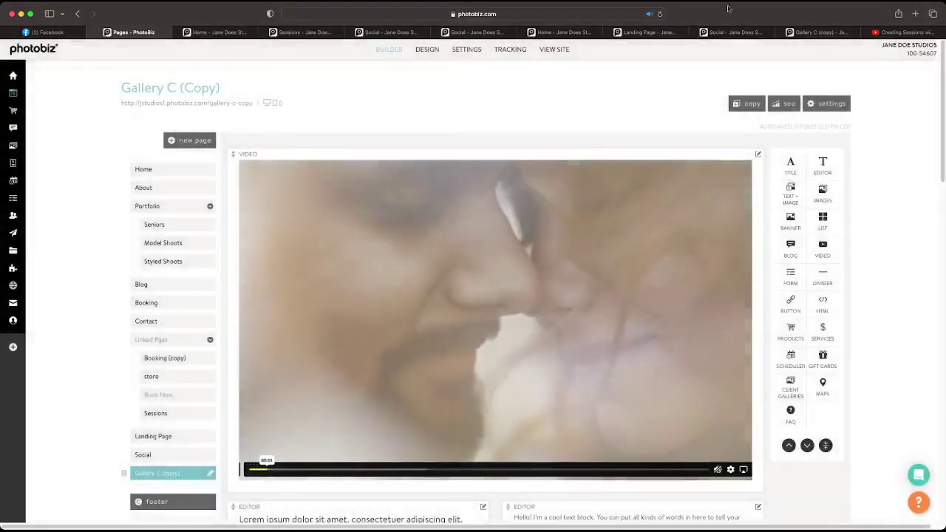
Step: Refresh the live Gallery C (copy) page and look through it from the Vimeo banner down to the gallery images
{"action": "left_click", "coordinate": [816, 31]}
{"action": "left_click", "coordinate": [661, 14]}
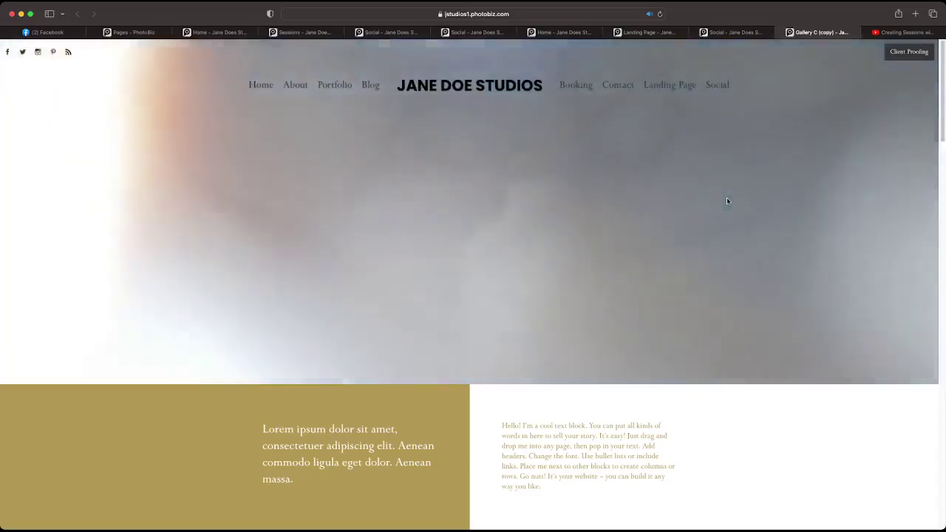
{"action": "scroll", "coordinate": [727, 198], "scroll_direction": "down", "scroll_amount": 10}
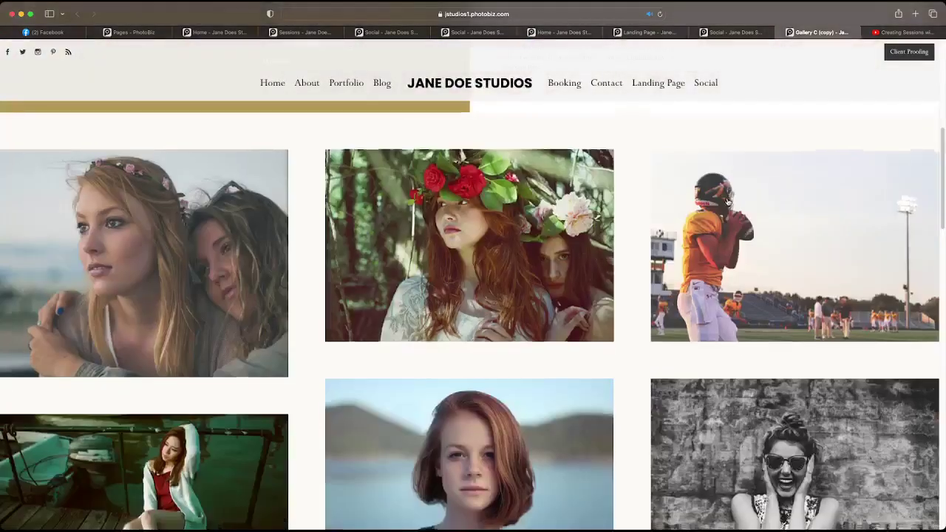
{"action": "scroll", "coordinate": [726, 200], "scroll_direction": "down", "scroll_amount": 15}
{"action": "scroll", "coordinate": [728, 201], "scroll_direction": "up", "scroll_amount": 20}
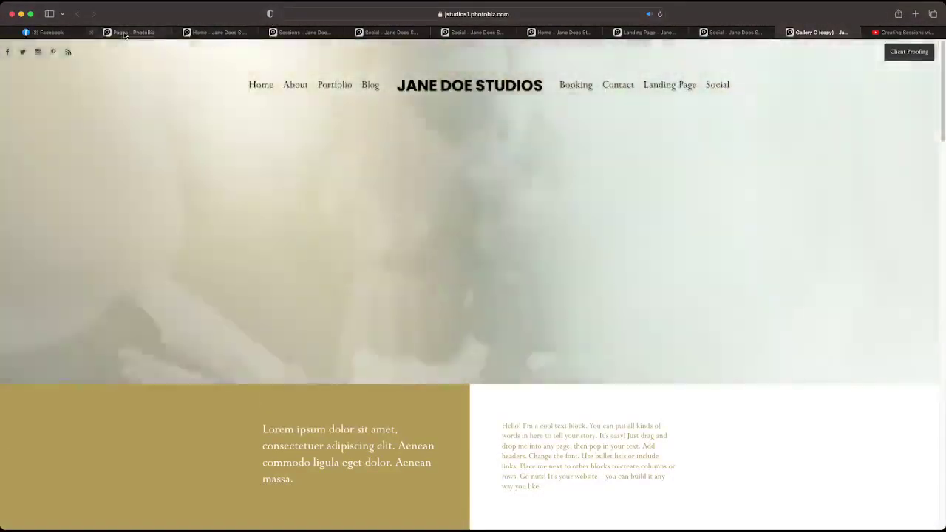
Step: In the builder, add a list block below the gallery buttons at the page's end and start a new video item in it
{"action": "left_click", "coordinate": [129, 33]}
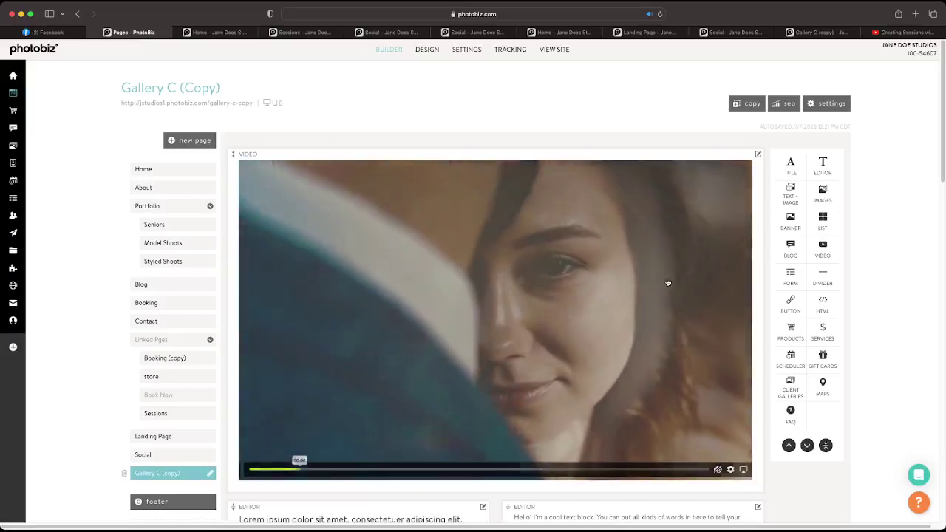
{"action": "scroll", "coordinate": [668, 282], "scroll_direction": "down", "scroll_amount": 2}
{"action": "scroll", "coordinate": [668, 282], "scroll_direction": "up", "scroll_amount": 2}
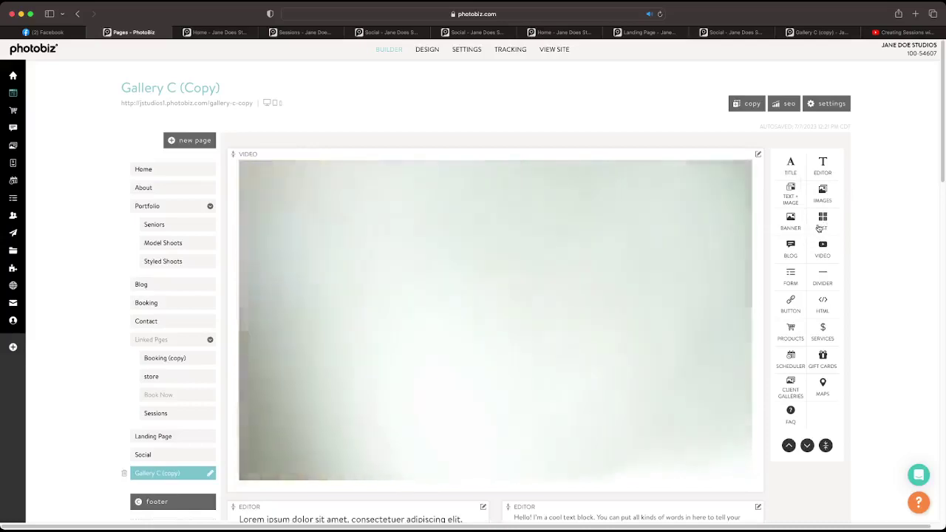
{"action": "scroll", "coordinate": [505, 332], "scroll_direction": "down", "scroll_amount": 15}
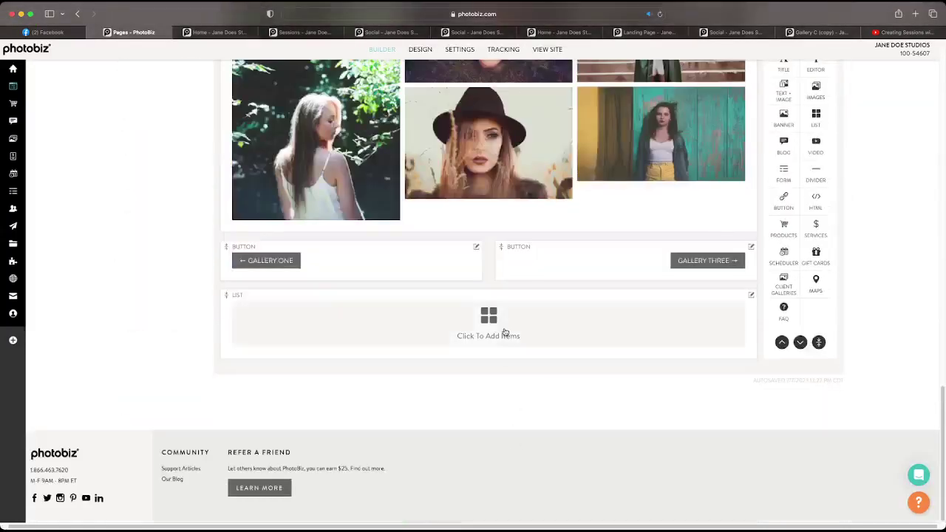
{"action": "left_click", "coordinate": [504, 333]}
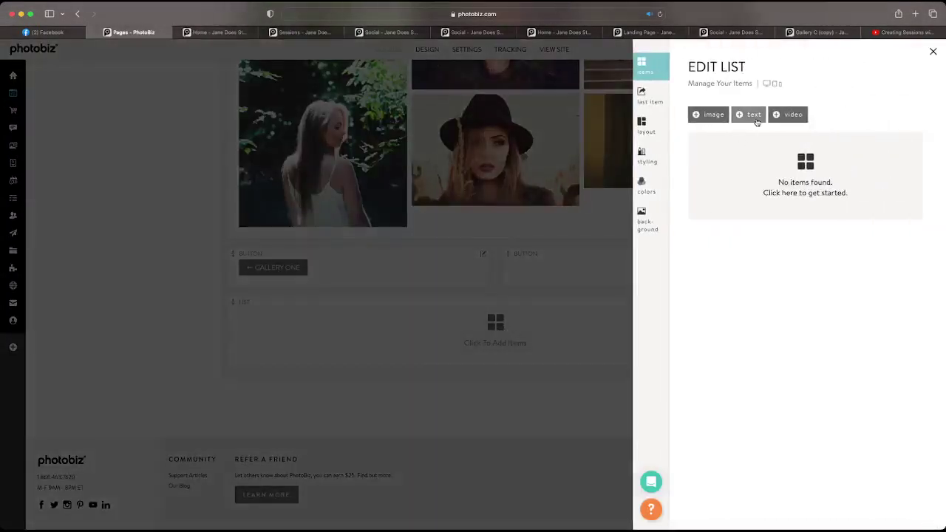
{"action": "left_click", "coordinate": [785, 121]}
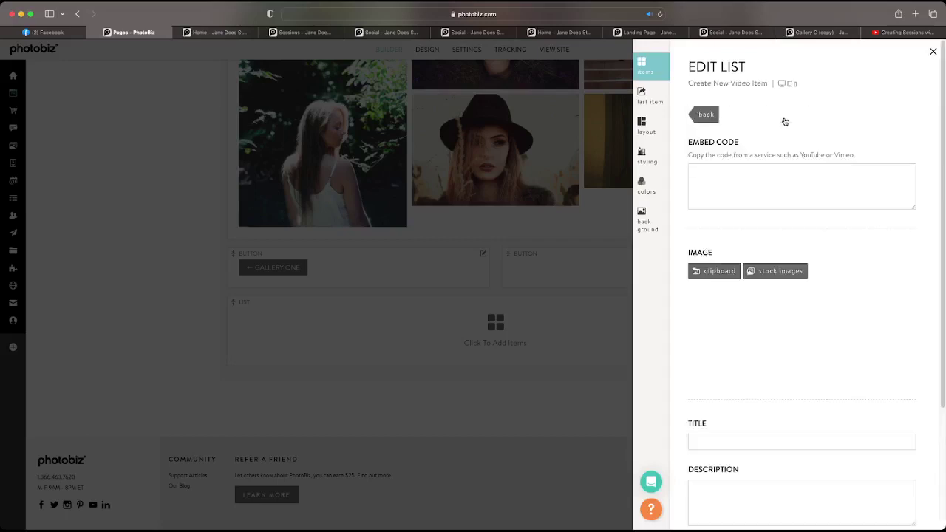
Step: Insert the first clipboard photo, image_us_0915.jpg, as the image of the new video item
{"action": "scroll", "coordinate": [717, 230], "scroll_direction": "down", "scroll_amount": 2}
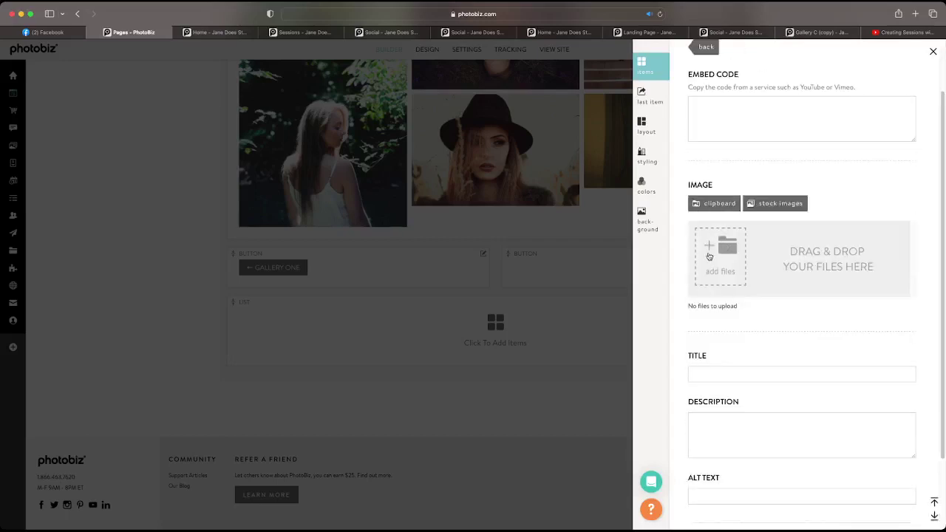
{"action": "left_click", "coordinate": [723, 206]}
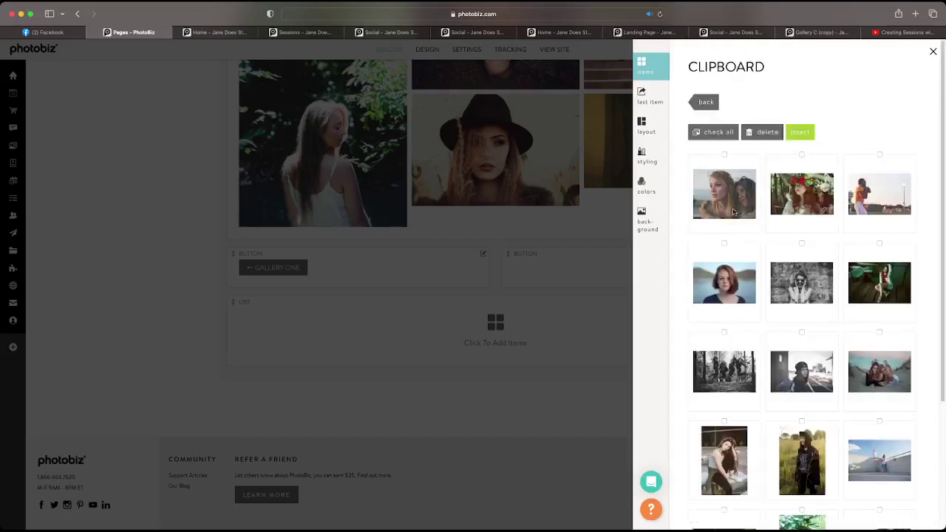
{"action": "left_click", "coordinate": [721, 199]}
{"action": "left_click", "coordinate": [801, 133]}
{"action": "left_click", "coordinate": [800, 133]}
{"action": "left_click", "coordinate": [743, 185]}
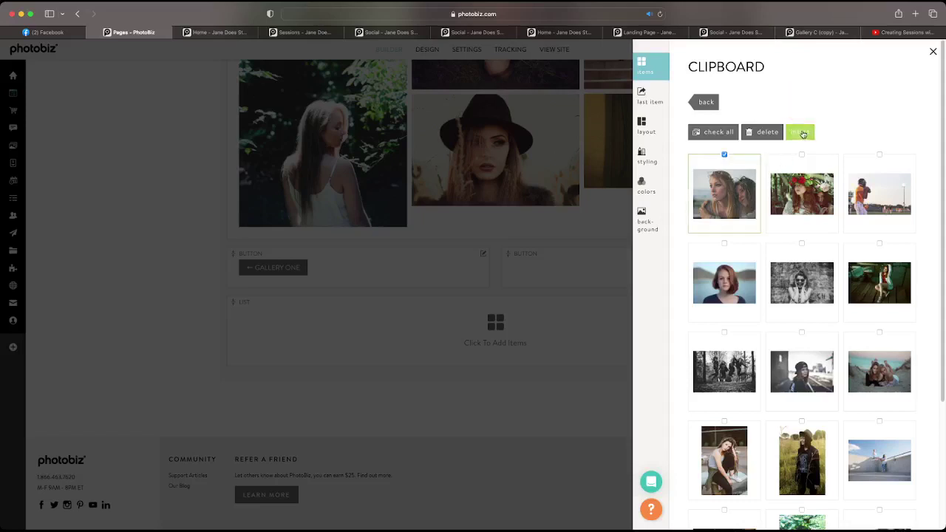
{"action": "left_click", "coordinate": [801, 133]}
Step: Paste the copied Vimeo iframe code as the list video item's embed code
{"action": "left_click", "coordinate": [751, 173]}
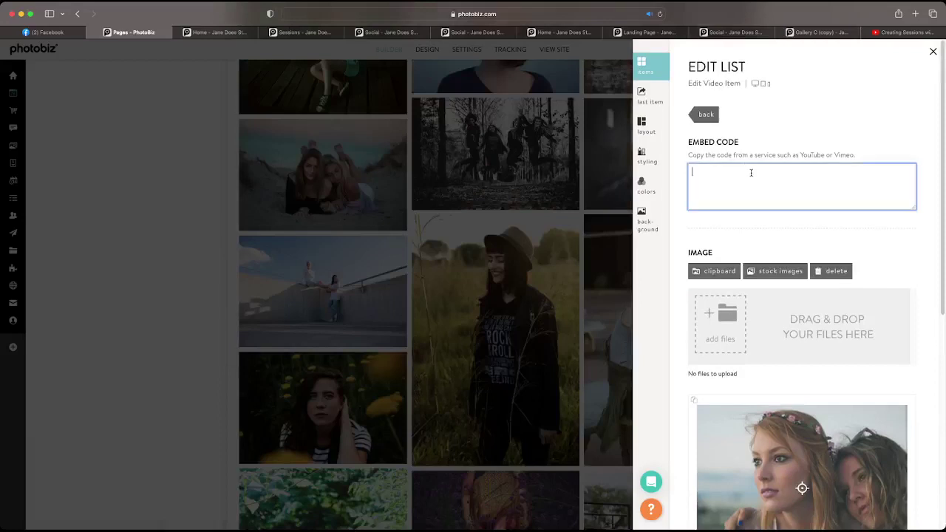
{"action": "key", "text": "super+v"}
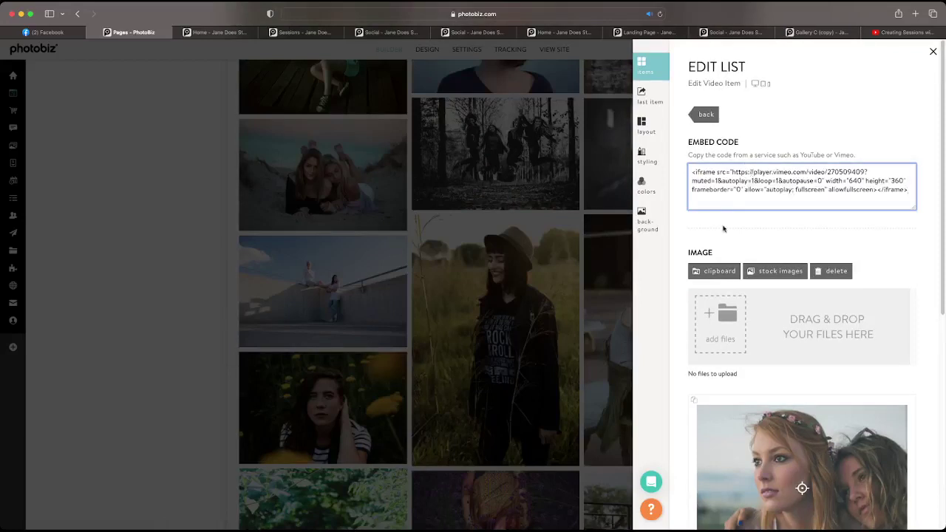
{"action": "scroll", "coordinate": [722, 229], "scroll_direction": "down", "scroll_amount": 10}
Step: Give the list video item the title "demo reel" and the description "test words here"
{"action": "left_click", "coordinate": [726, 282]}
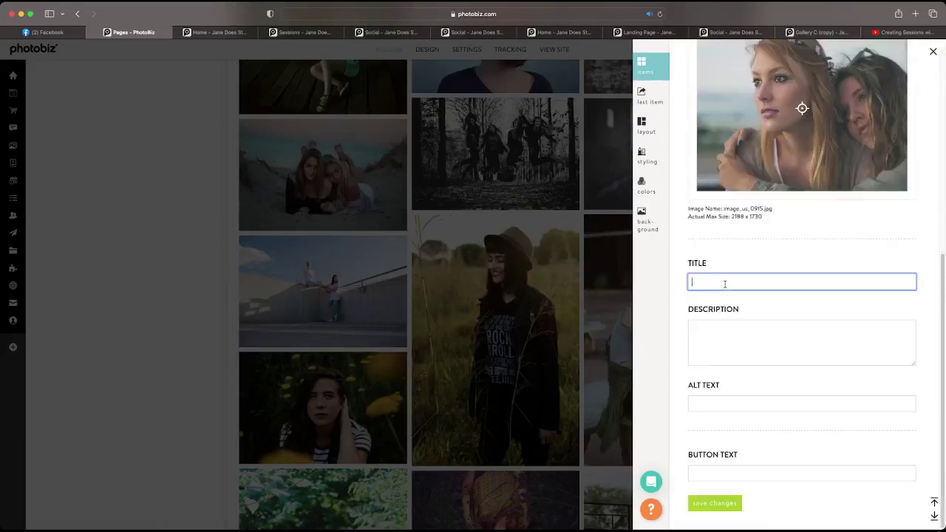
{"action": "type", "text": "demo reel"}
{"action": "left_click", "coordinate": [804, 332]}
{"action": "type", "text": "test words here"}
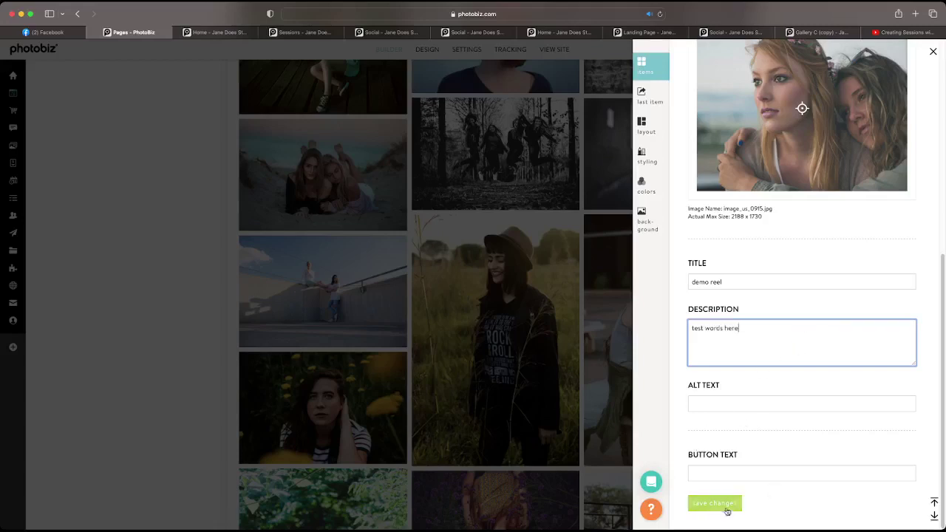
Step: Set the video item's button text to "Watch Now", save the changes and leave the list editor
{"action": "left_click", "coordinate": [732, 468]}
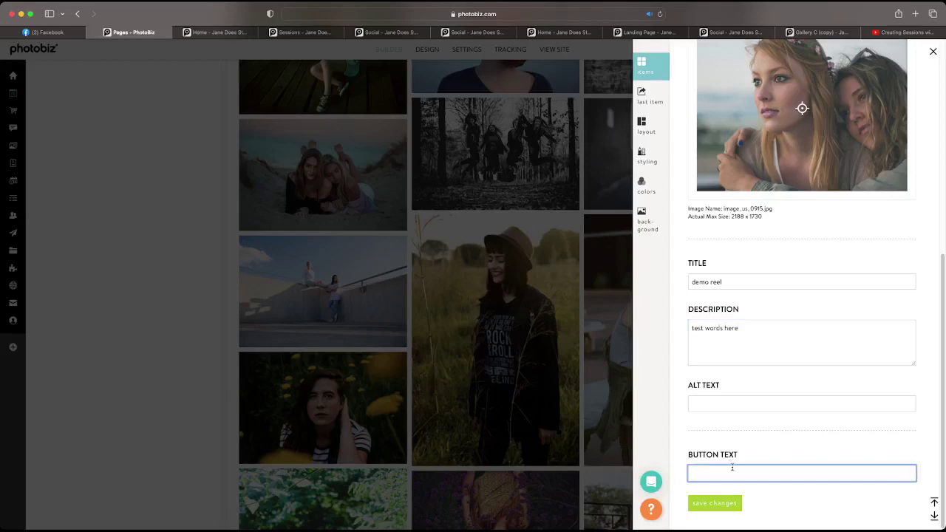
{"action": "type", "text": "Option"}
{"action": "key", "text": "BackSpace"}
{"action": "key", "text": "BackSpace"}
{"action": "key", "text": "BackSpace"}
{"action": "key", "text": "BackSpace"}
{"action": "key", "text": "BackSpace"}
{"action": "type", "text": "Watch Now"}
{"action": "left_click", "coordinate": [714, 503]}
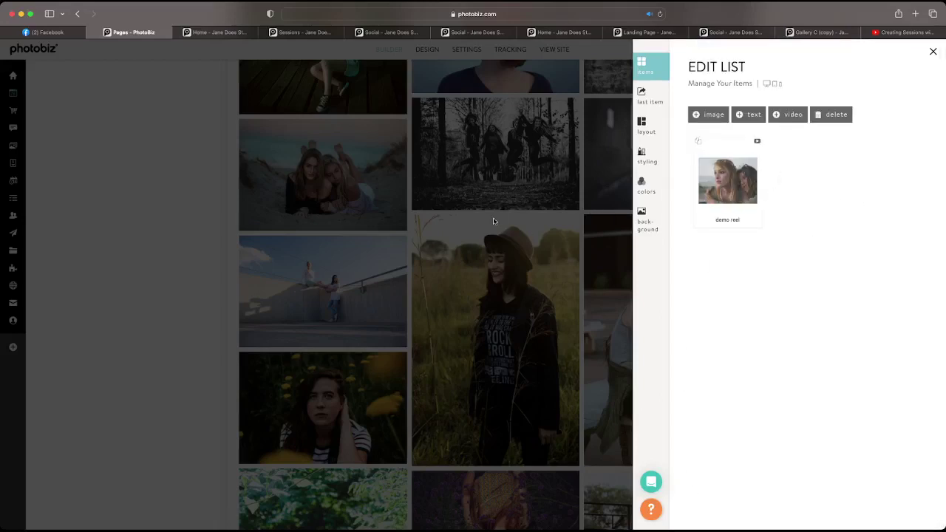
{"action": "left_click", "coordinate": [517, 198]}
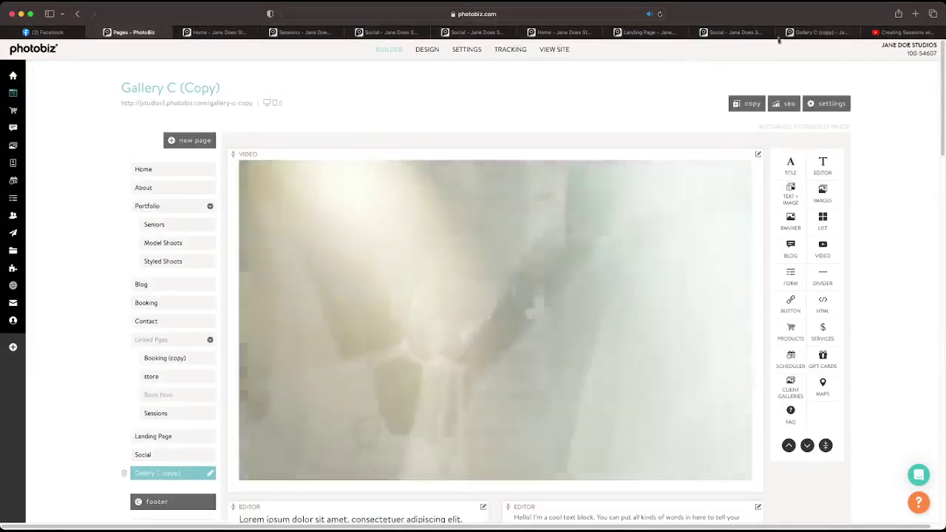
Step: Refresh the live Gallery C (copy) page and play the "demo reel" video from its list block
{"action": "left_click", "coordinate": [817, 31]}
{"action": "left_click", "coordinate": [659, 14]}
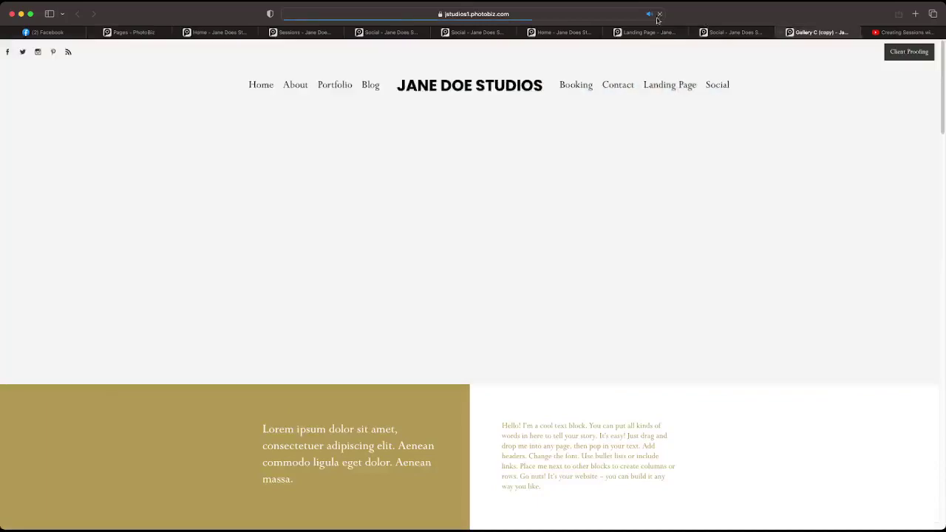
{"action": "scroll", "coordinate": [605, 190], "scroll_direction": "down", "scroll_amount": 20}
{"action": "scroll", "coordinate": [604, 190], "scroll_direction": "down", "scroll_amount": 1}
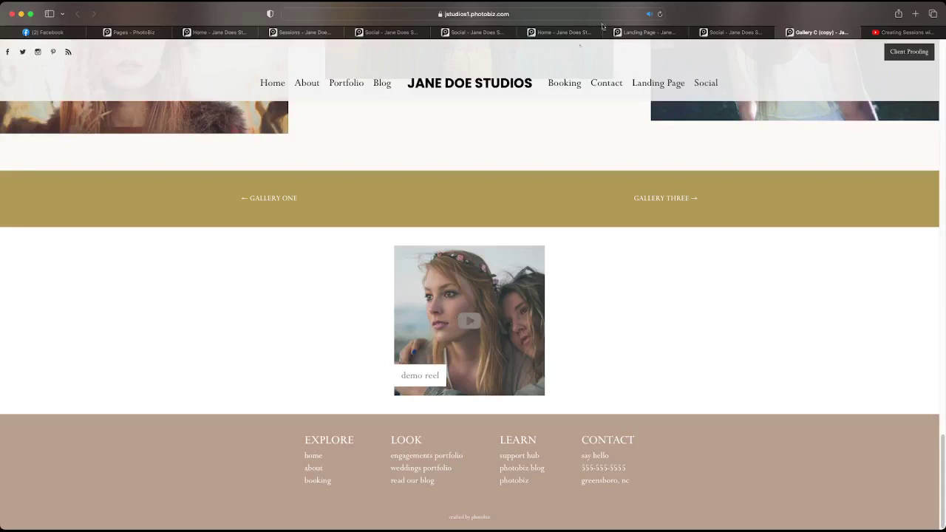
{"action": "left_click", "coordinate": [479, 301]}
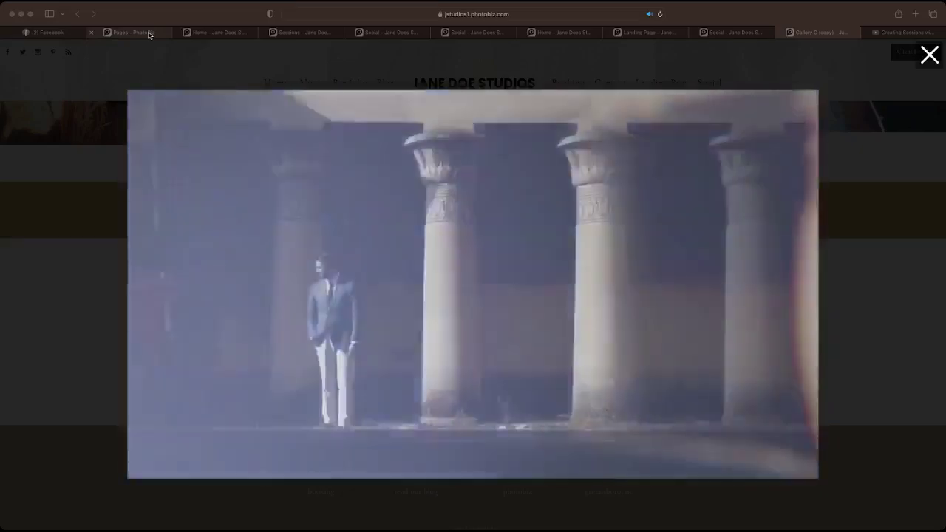
Step: Return to the page builder and look over the blocks of the Gallery C (copy) page
{"action": "left_click", "coordinate": [148, 34]}
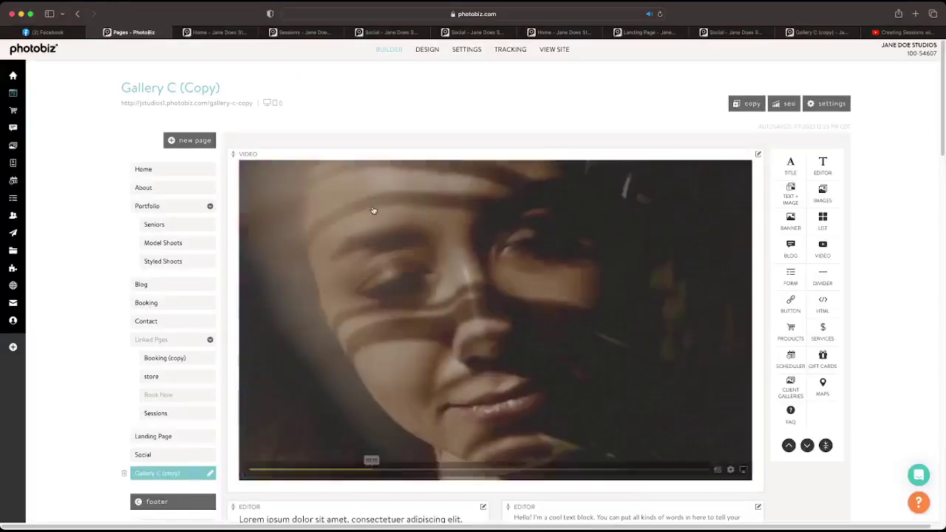
{"action": "scroll", "coordinate": [370, 213], "scroll_direction": "down", "scroll_amount": 3}
{"action": "scroll", "coordinate": [370, 213], "scroll_direction": "down", "scroll_amount": 2}
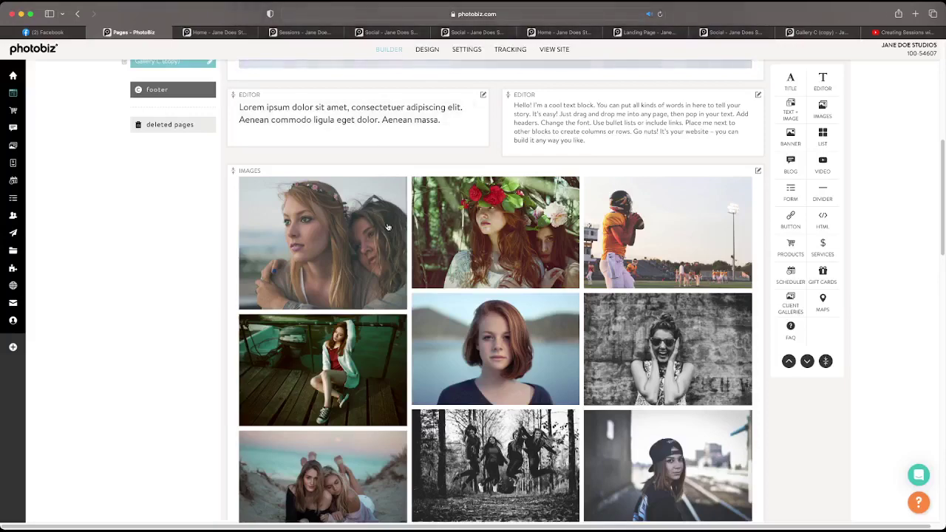
{"action": "scroll", "coordinate": [373, 216], "scroll_direction": "down", "scroll_amount": 5}
{"action": "scroll", "coordinate": [386, 225], "scroll_direction": "up", "scroll_amount": 10}
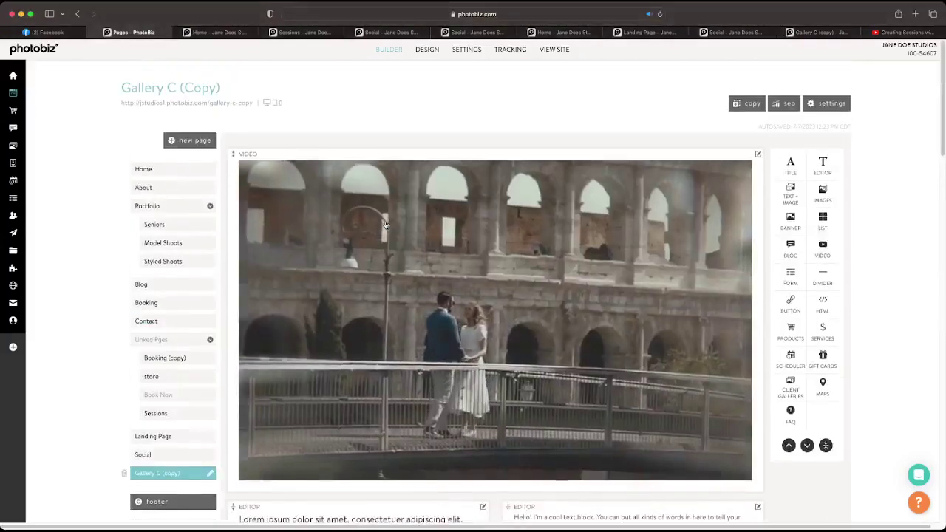
{"action": "scroll", "coordinate": [386, 225], "scroll_direction": "down", "scroll_amount": 2}
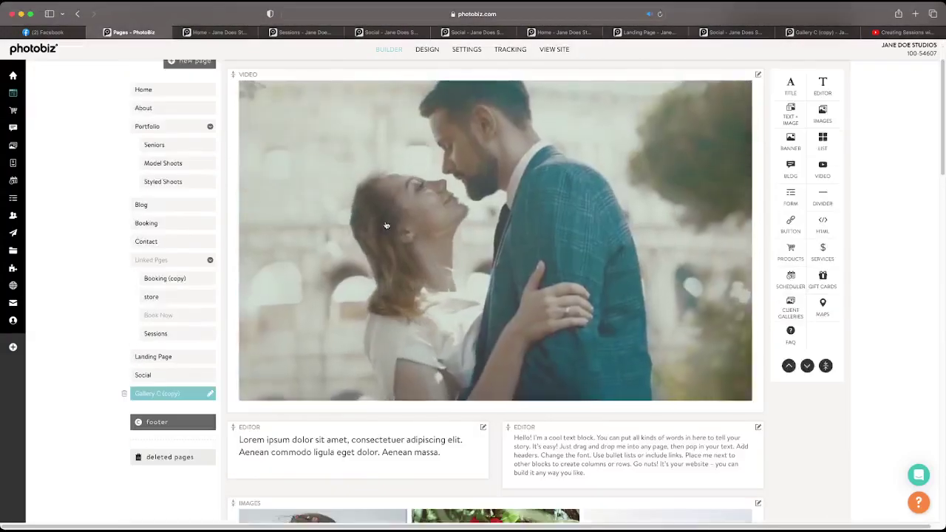
{"action": "scroll", "coordinate": [386, 225], "scroll_direction": "up", "scroll_amount": 1}
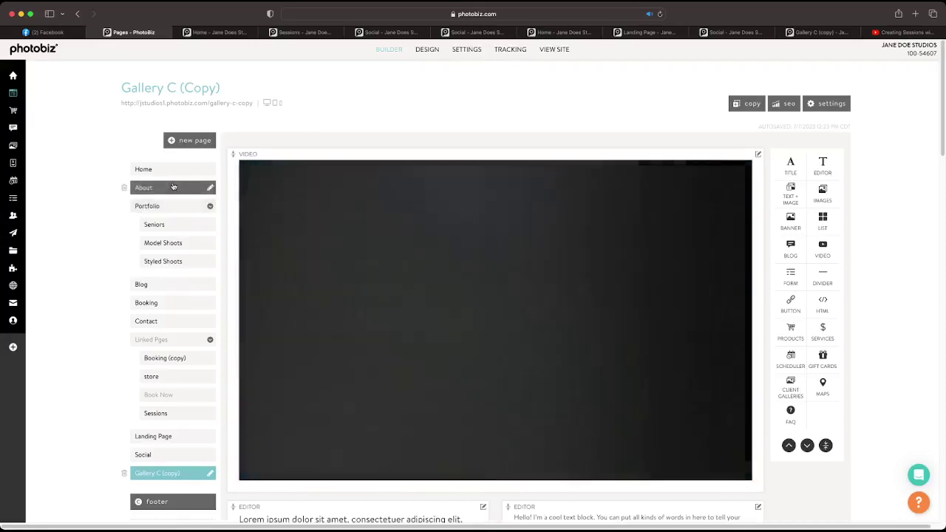
{"action": "scroll", "coordinate": [173, 187], "scroll_direction": "down", "scroll_amount": 2}
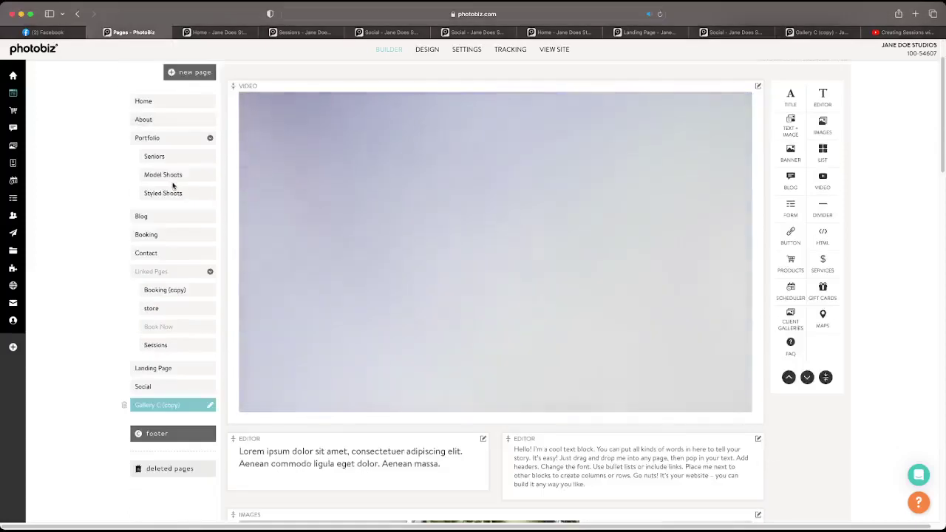
{"action": "scroll", "coordinate": [173, 187], "scroll_direction": "up", "scroll_amount": 2}
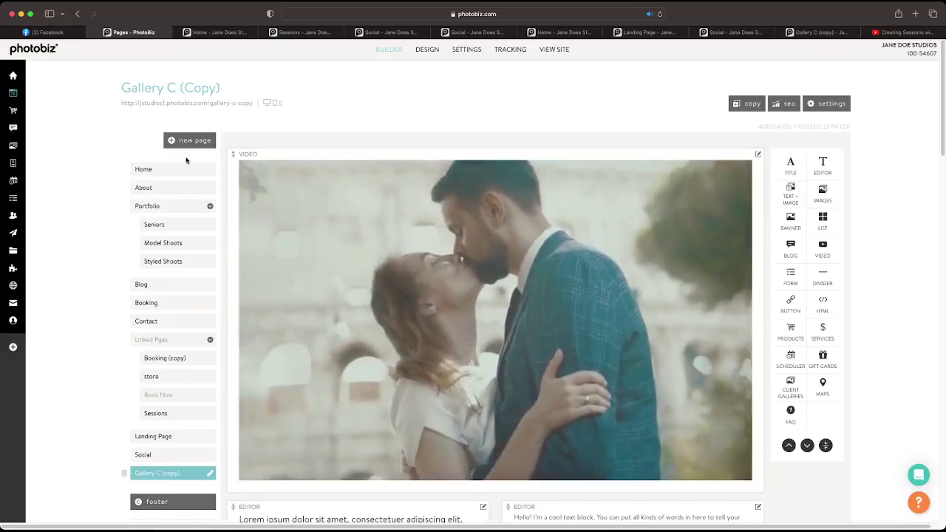
Step: Open the Home page in the builder and look over its blocks
{"action": "left_click", "coordinate": [167, 172]}
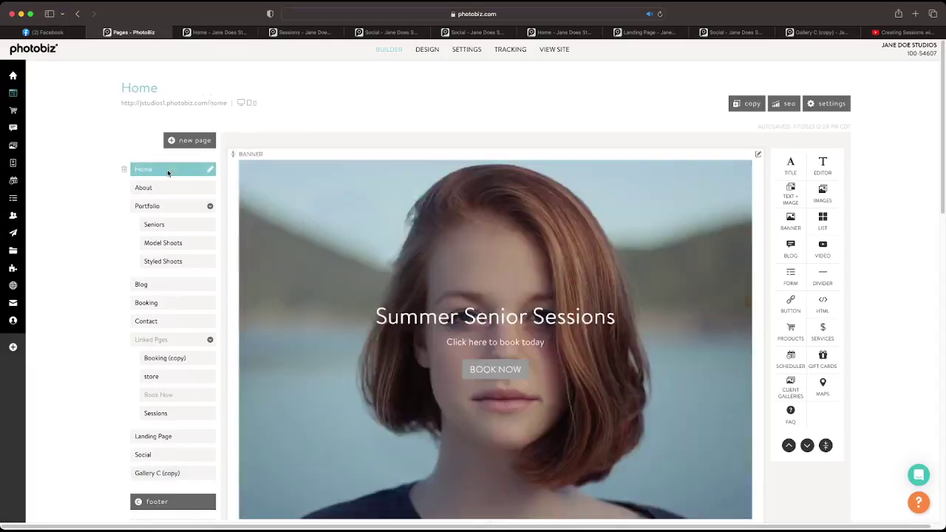
{"action": "scroll", "coordinate": [168, 174], "scroll_direction": "down", "scroll_amount": 5}
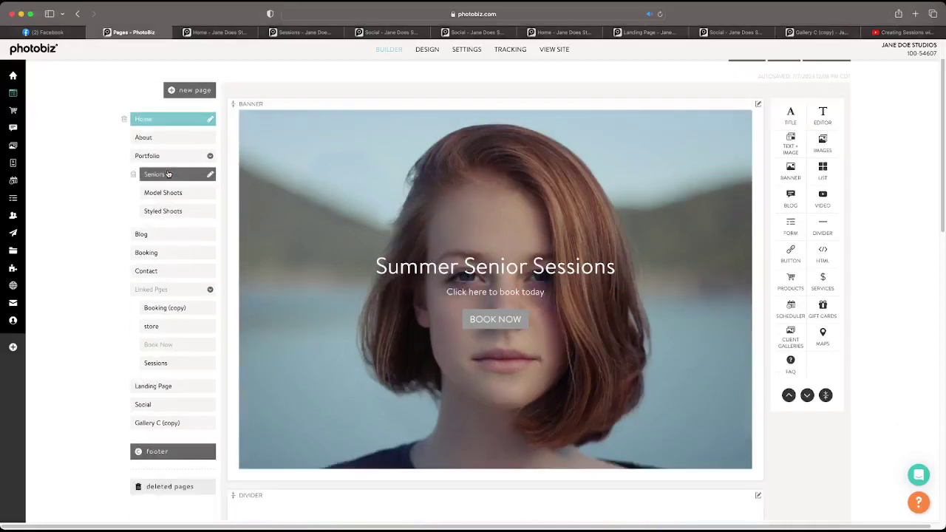
{"action": "scroll", "coordinate": [169, 174], "scroll_direction": "up", "scroll_amount": 5}
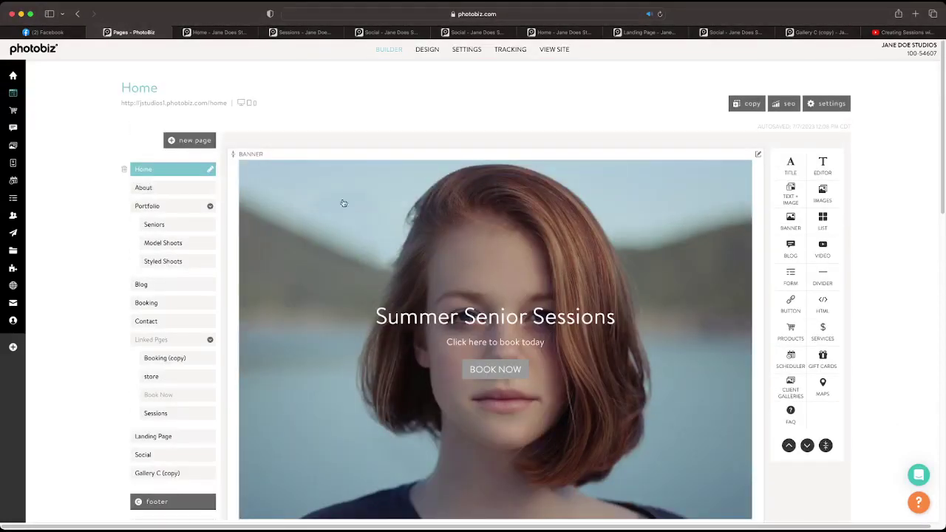
Step: Browse the available design templates and add the Sherman template to the account
{"action": "left_click", "coordinate": [430, 51]}
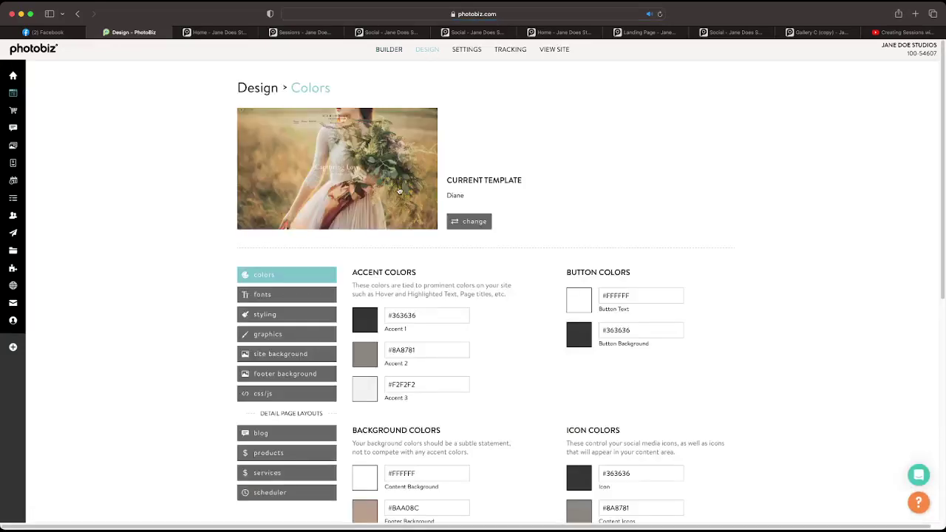
{"action": "left_click", "coordinate": [469, 227]}
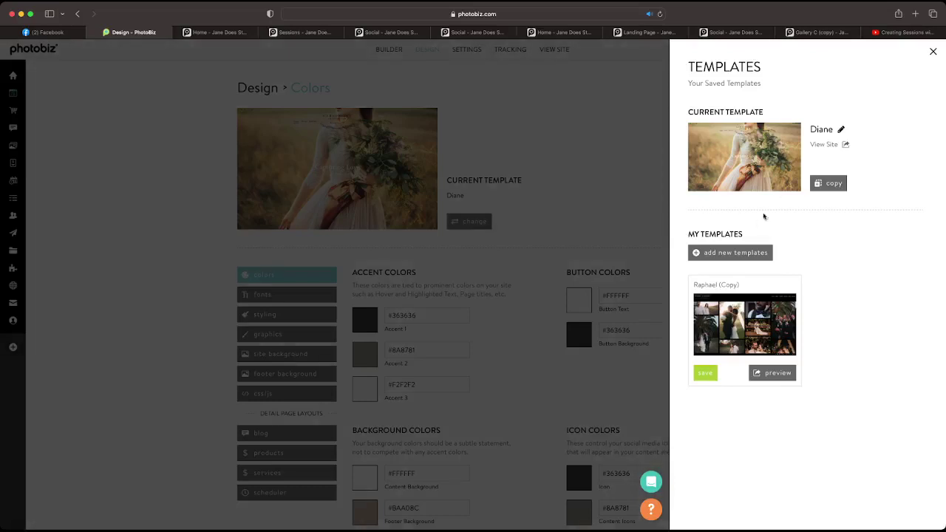
{"action": "left_click", "coordinate": [717, 255]}
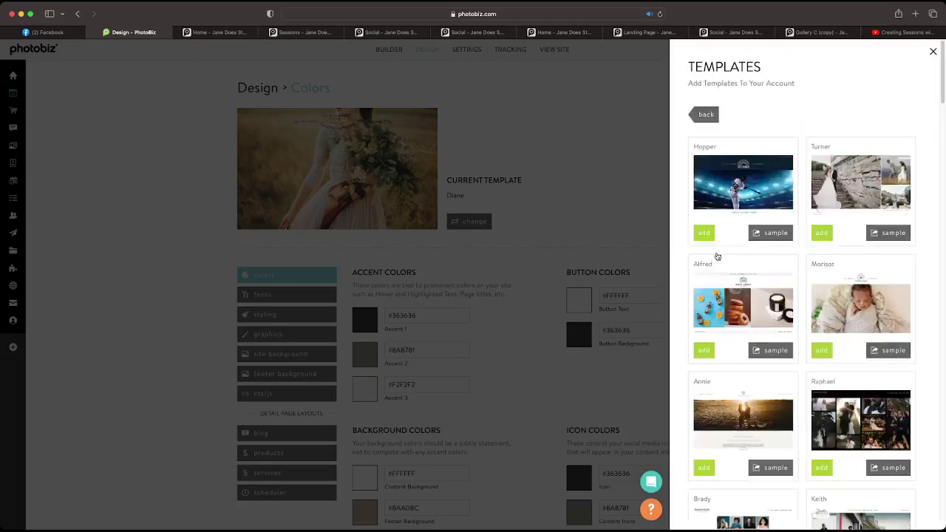
{"action": "scroll", "coordinate": [732, 263], "scroll_direction": "down", "scroll_amount": 10}
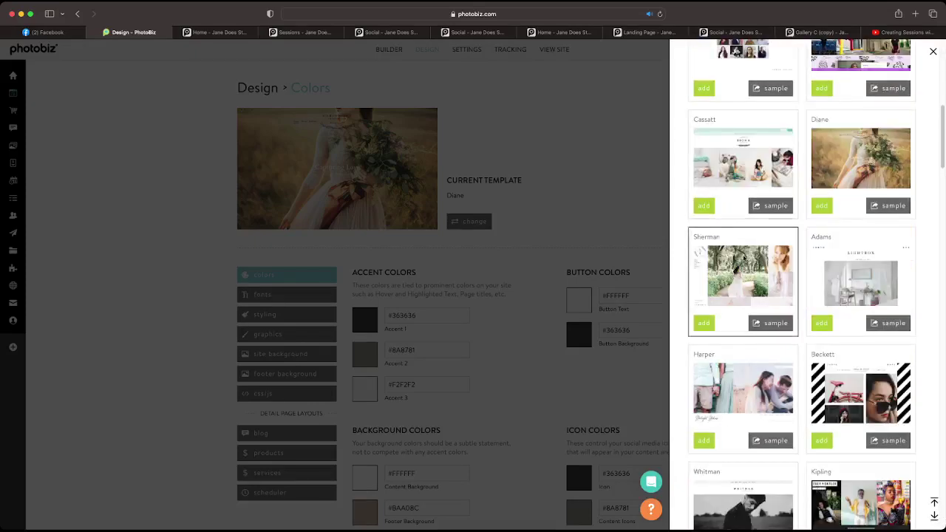
{"action": "left_click", "coordinate": [704, 323]}
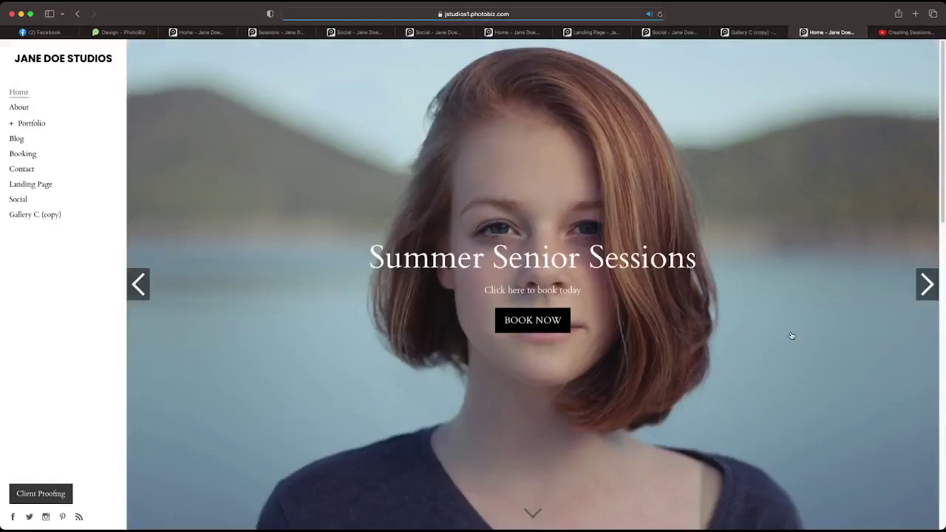
Step: Look through the Sherman template preview of the Home page, check the About link, and return to the Home preview
{"action": "scroll", "coordinate": [791, 334], "scroll_direction": "down", "scroll_amount": 10}
{"action": "scroll", "coordinate": [791, 334], "scroll_direction": "down", "scroll_amount": 4}
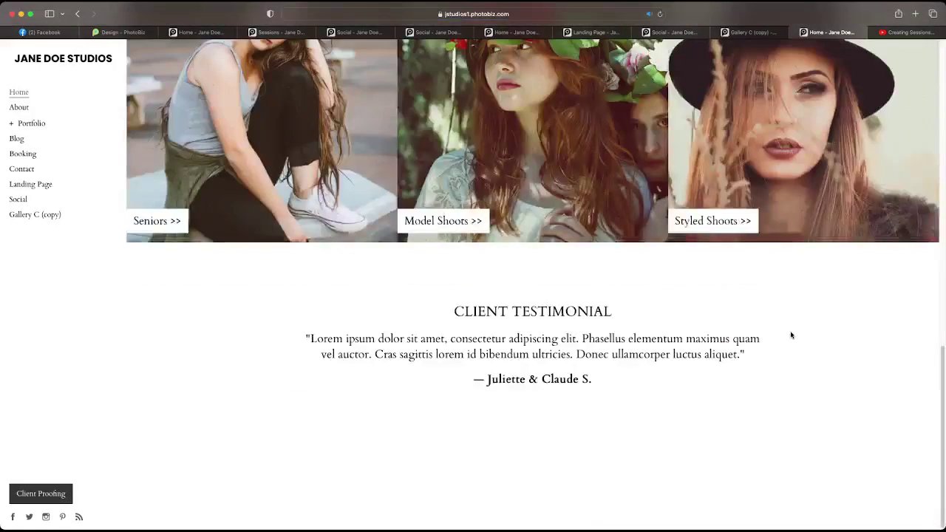
{"action": "left_click", "coordinate": [18, 107]}
{"action": "scroll", "coordinate": [84, 175], "scroll_direction": "down", "scroll_amount": 5}
{"action": "scroll", "coordinate": [84, 176], "scroll_direction": "up", "scroll_amount": 5}
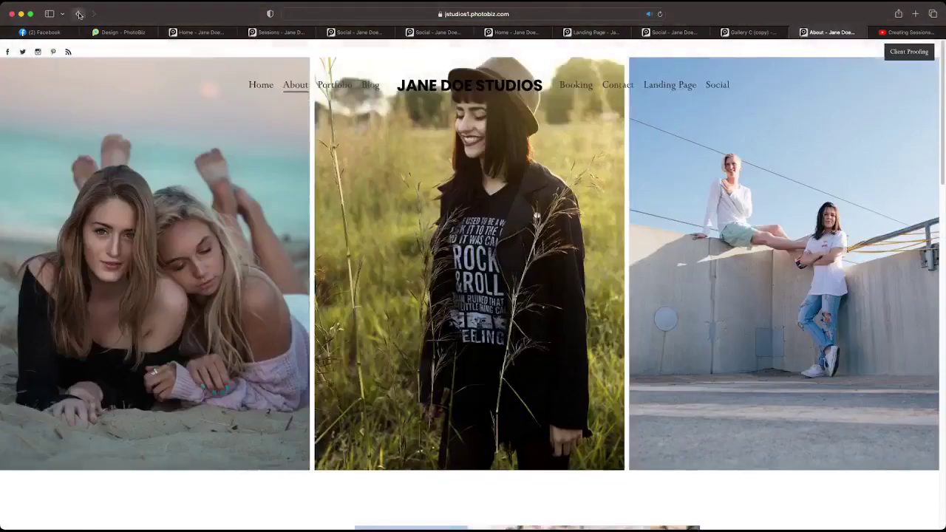
{"action": "left_click", "coordinate": [77, 15]}
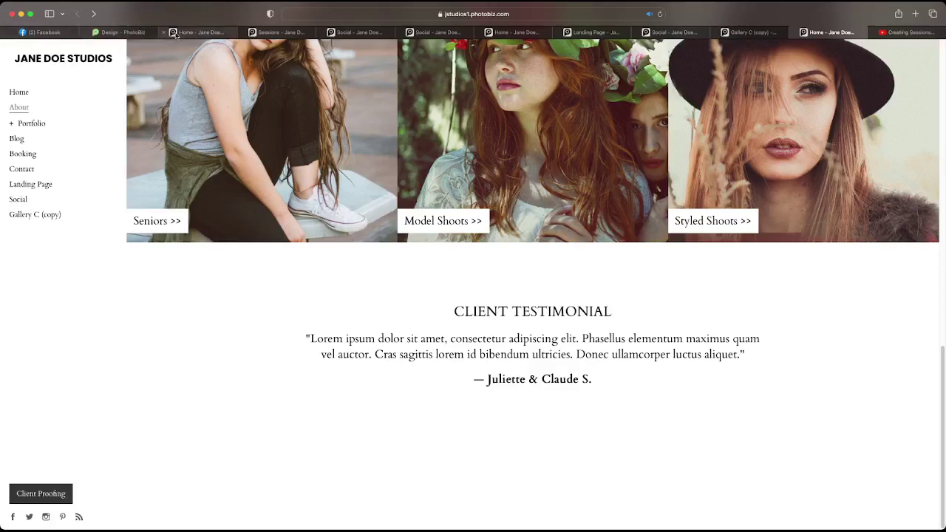
Step: Save Sherman (Copy) as the site's current template and close the template list
{"action": "left_click", "coordinate": [120, 31]}
{"action": "left_click", "coordinate": [827, 377]}
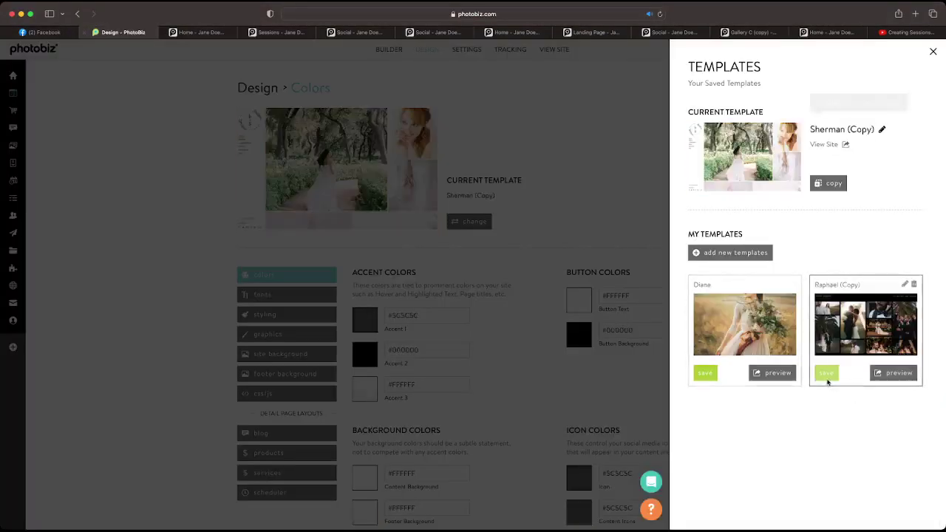
{"action": "left_click", "coordinate": [395, 335]}
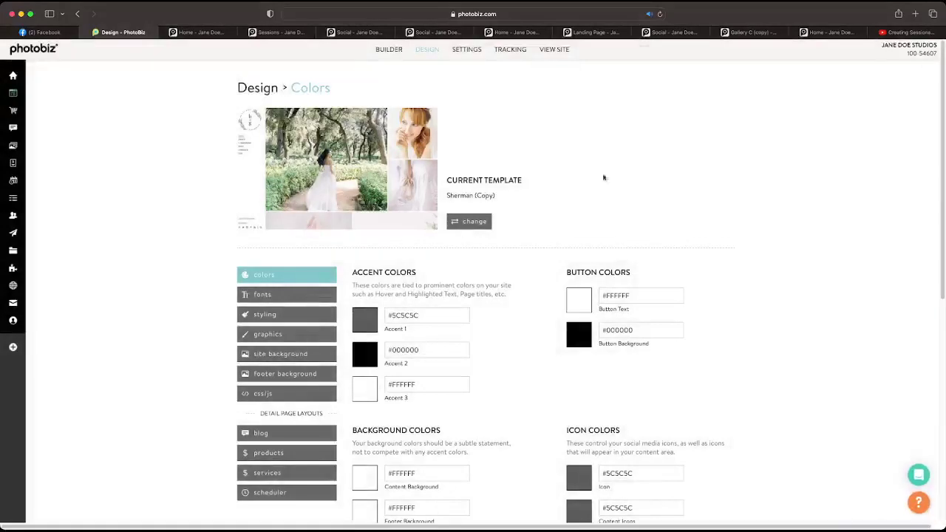
Step: View the live site with the new template and look through its About page down to the contact form
{"action": "left_click", "coordinate": [567, 52]}
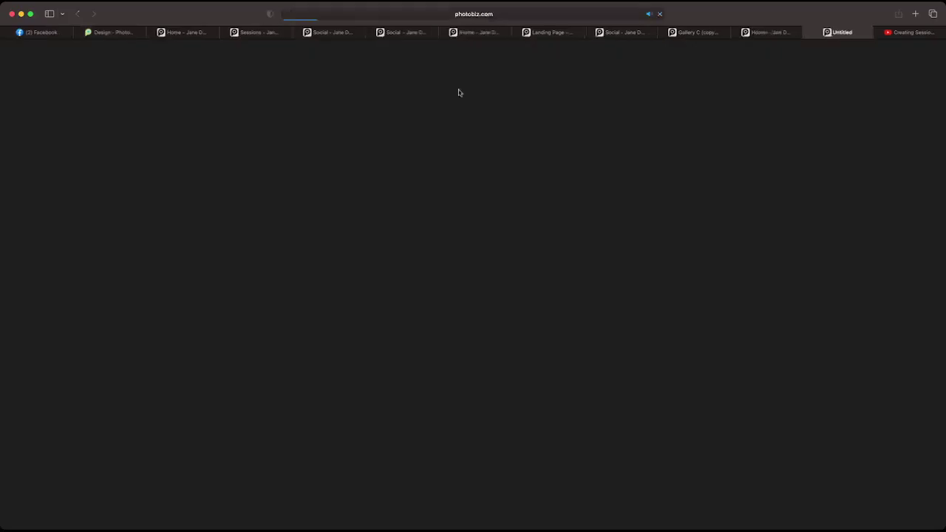
{"action": "left_click", "coordinate": [28, 109]}
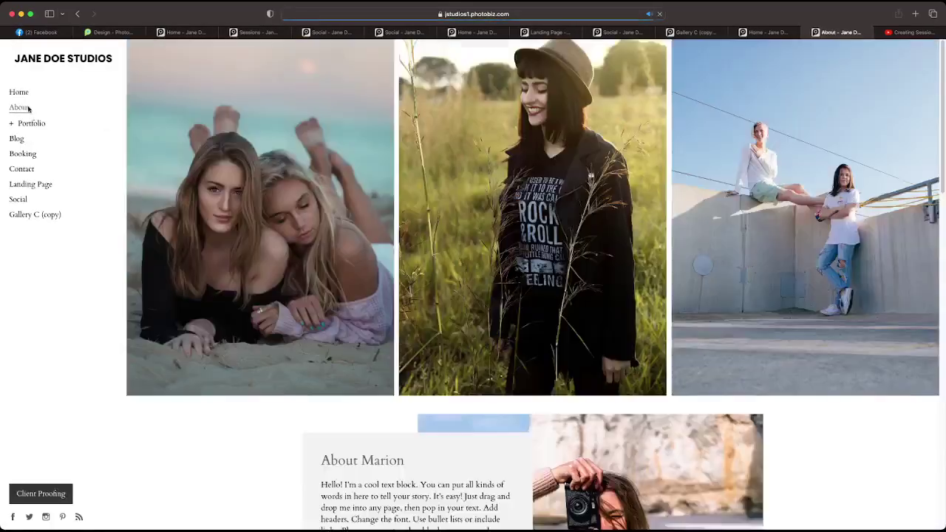
{"action": "scroll", "coordinate": [76, 164], "scroll_direction": "down", "scroll_amount": 10}
{"action": "scroll", "coordinate": [164, 196], "scroll_direction": "down", "scroll_amount": 5}
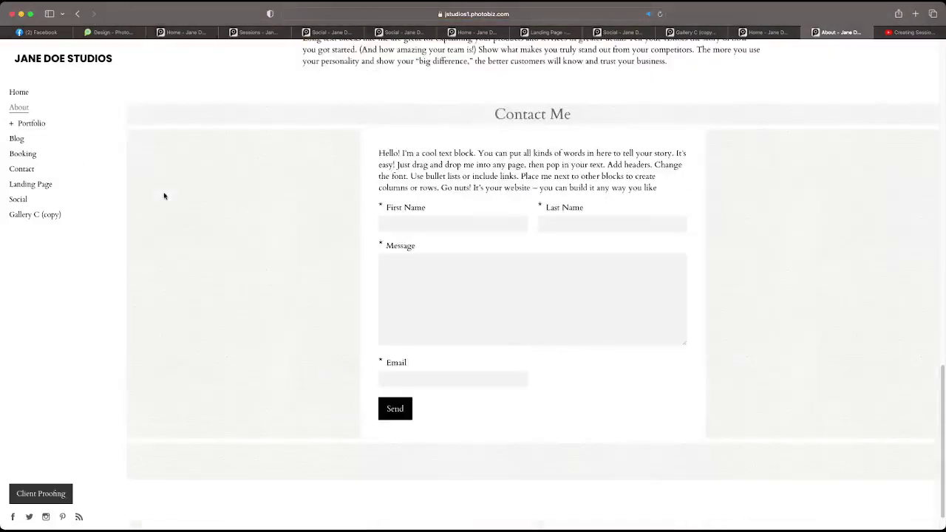
Step: Expand the site's Portfolio submenu, view the Landing Page, and return to the About page
{"action": "left_click", "coordinate": [32, 126]}
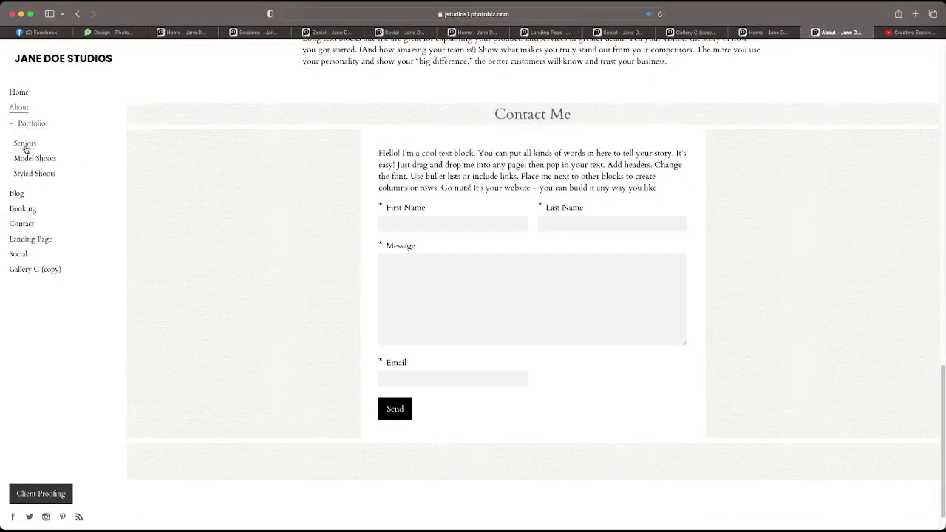
{"action": "left_click", "coordinate": [40, 244]}
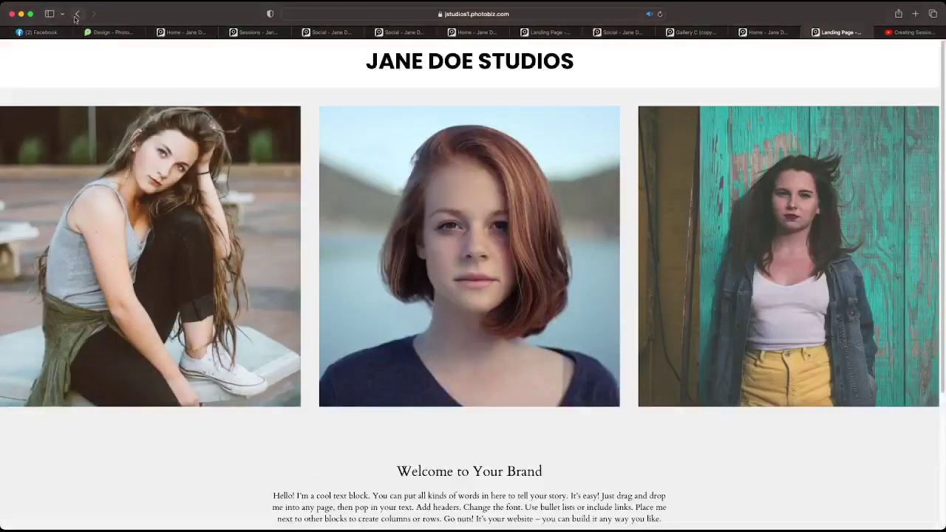
{"action": "left_click", "coordinate": [76, 15]}
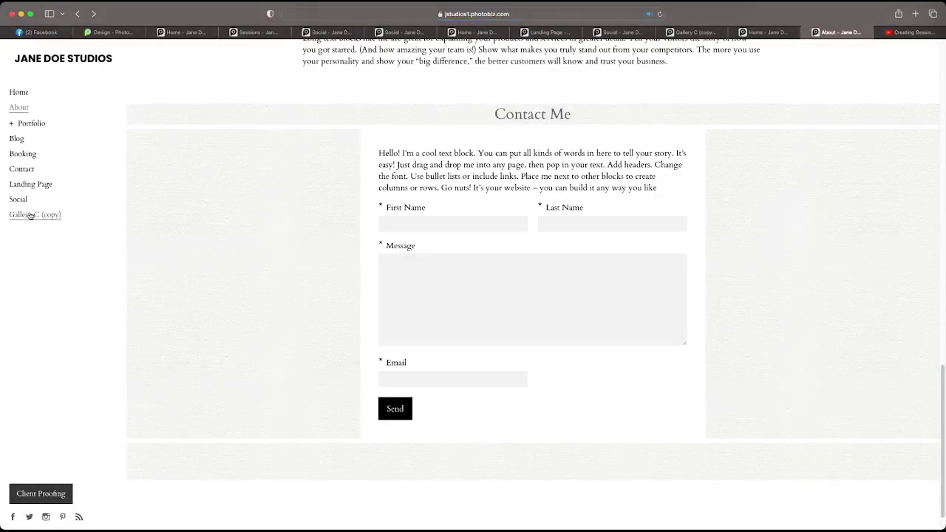
{"action": "left_click", "coordinate": [31, 184]}
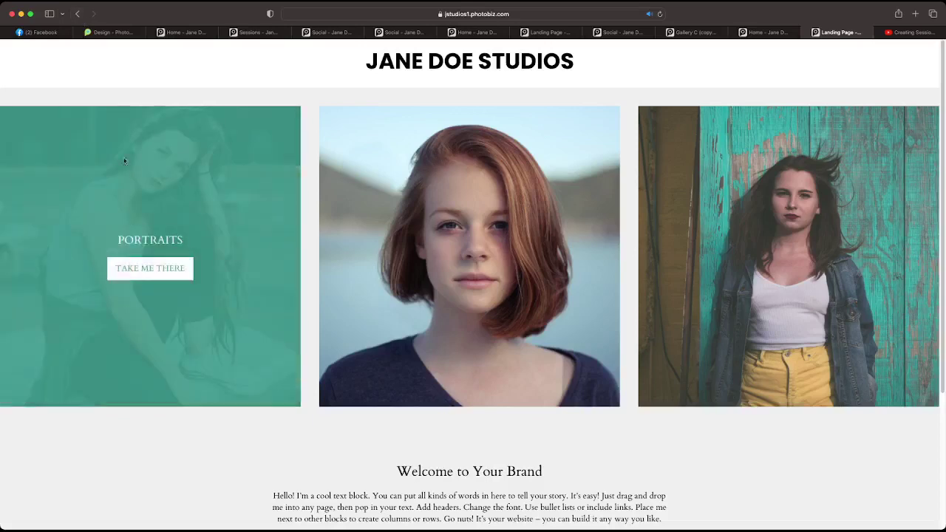
{"action": "left_click", "coordinate": [77, 14]}
Step: Open the live Gallery C (copy) page and look through its video, text and images in the new template
{"action": "left_click", "coordinate": [34, 214]}
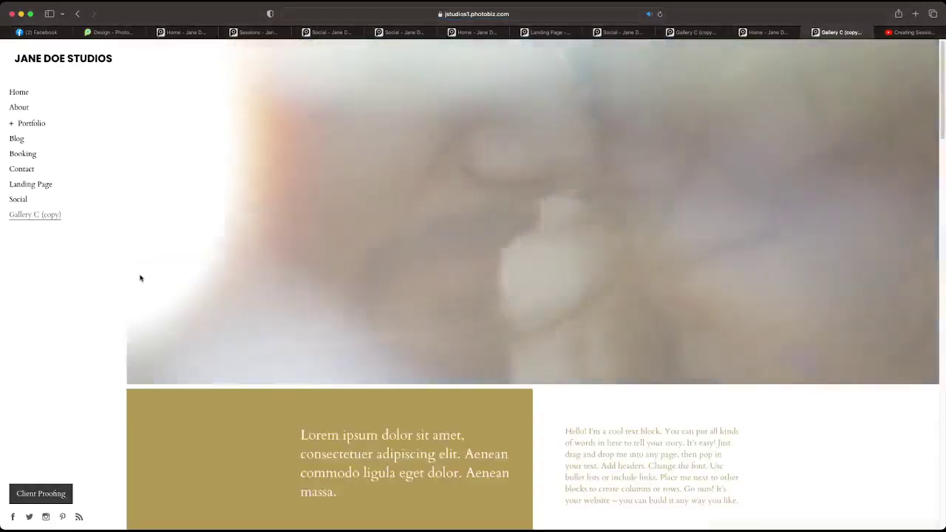
{"action": "scroll", "coordinate": [141, 278], "scroll_direction": "down", "scroll_amount": 4}
{"action": "scroll", "coordinate": [141, 277], "scroll_direction": "down", "scroll_amount": 4}
{"action": "scroll", "coordinate": [142, 276], "scroll_direction": "down", "scroll_amount": 3}
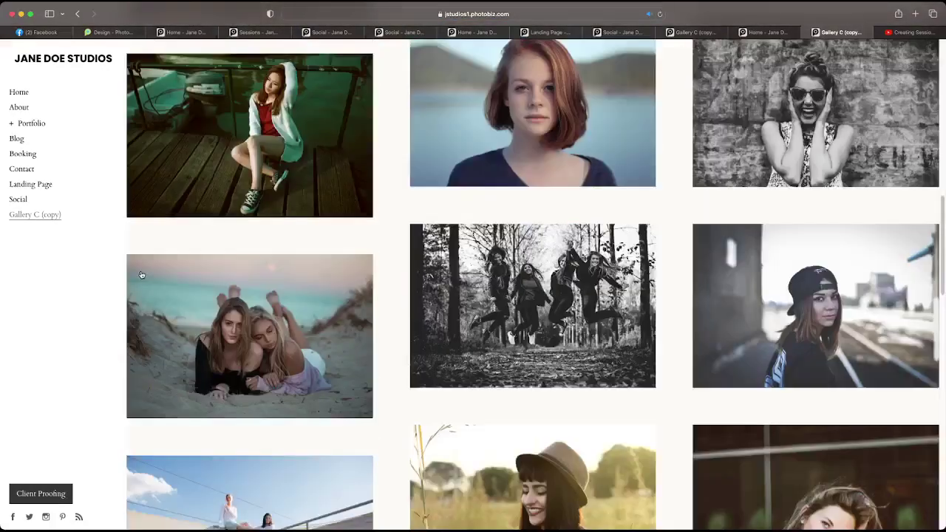
{"action": "scroll", "coordinate": [141, 275], "scroll_direction": "down", "scroll_amount": 2}
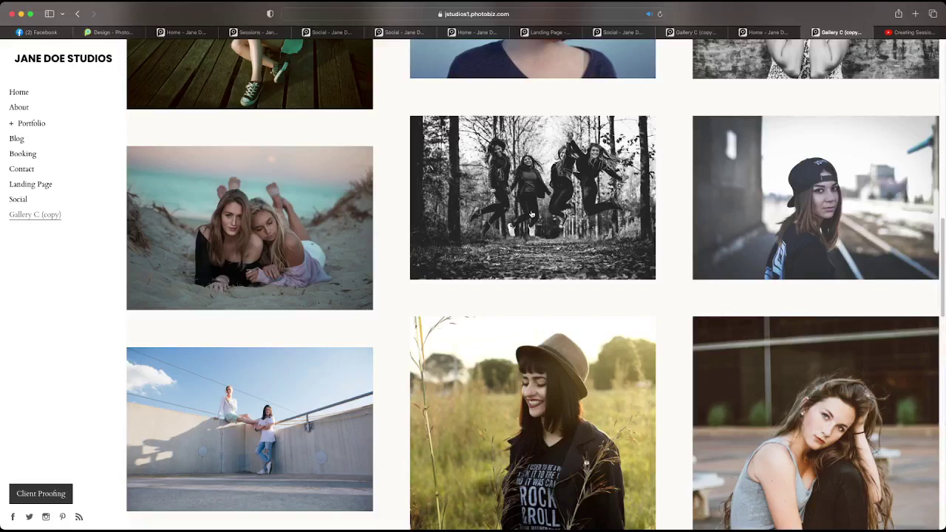
Step: Load photobiz.com in the tab holding the Home page preview
{"action": "left_click", "coordinate": [759, 35]}
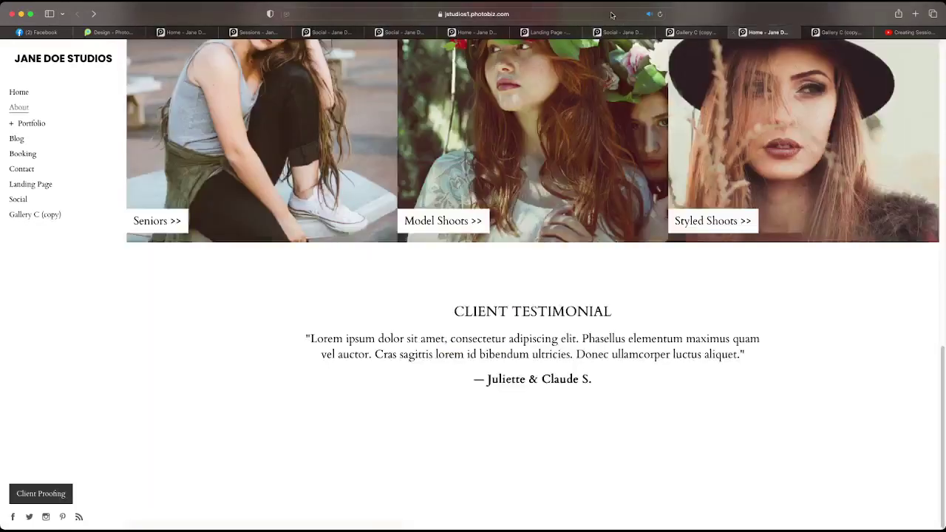
{"action": "left_click", "coordinate": [611, 15]}
{"action": "type", "text": "photobiz.com"}
{"action": "key", "text": "Return"}
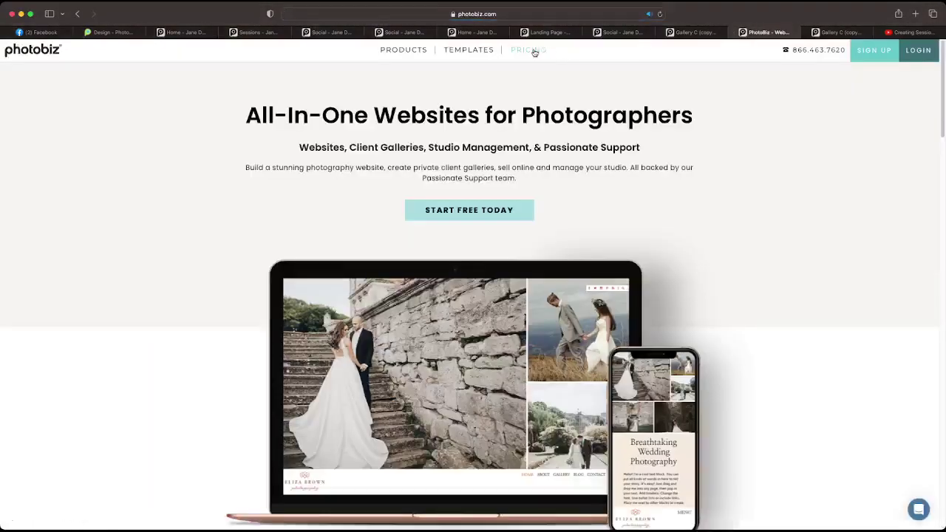
Step: Open PhotoBiz's pricing page and compare the features of the Build It Yourself and We Build It For You plans
{"action": "left_click", "coordinate": [534, 51]}
{"action": "scroll", "coordinate": [589, 236], "scroll_direction": "down", "scroll_amount": 2}
{"action": "scroll", "coordinate": [771, 303], "scroll_direction": "down", "scroll_amount": 1}
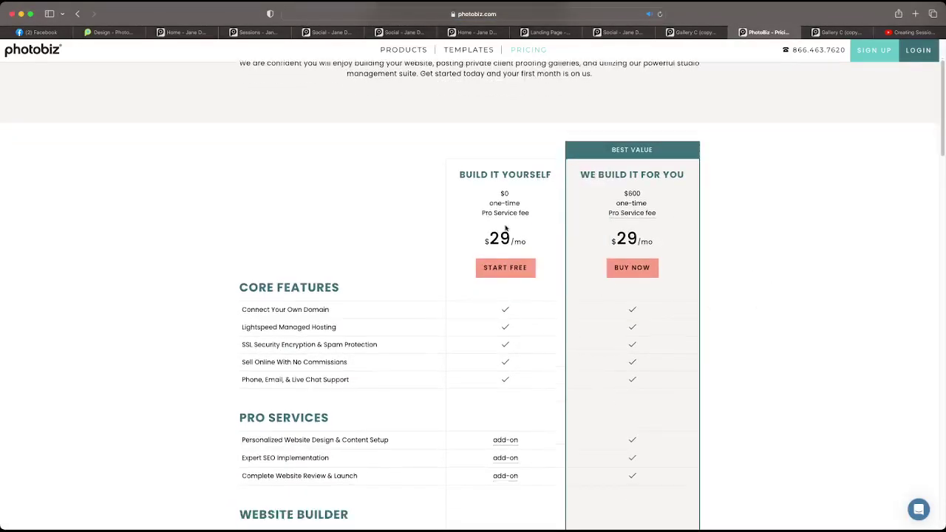
{"action": "scroll", "coordinate": [505, 256], "scroll_direction": "down", "scroll_amount": 2}
{"action": "scroll", "coordinate": [505, 256], "scroll_direction": "down", "scroll_amount": 6}
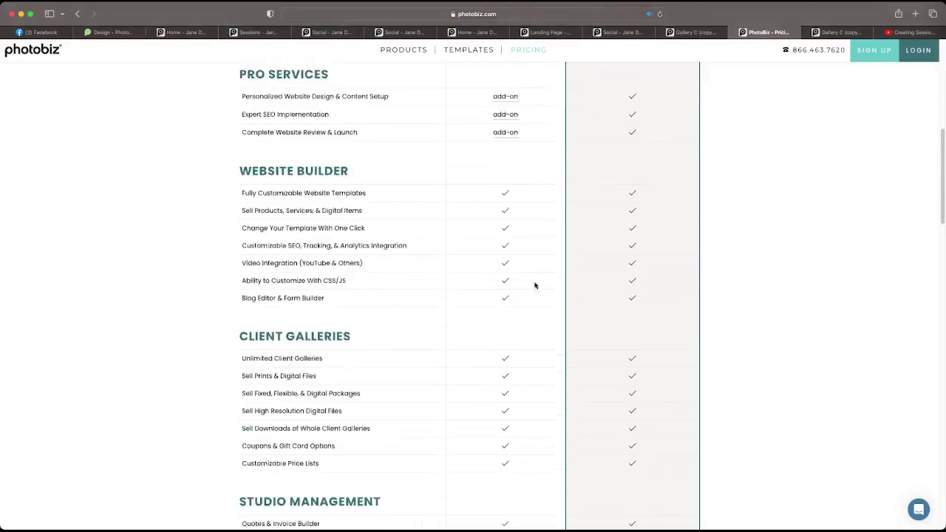
{"action": "scroll", "coordinate": [524, 280], "scroll_direction": "up", "scroll_amount": 12}
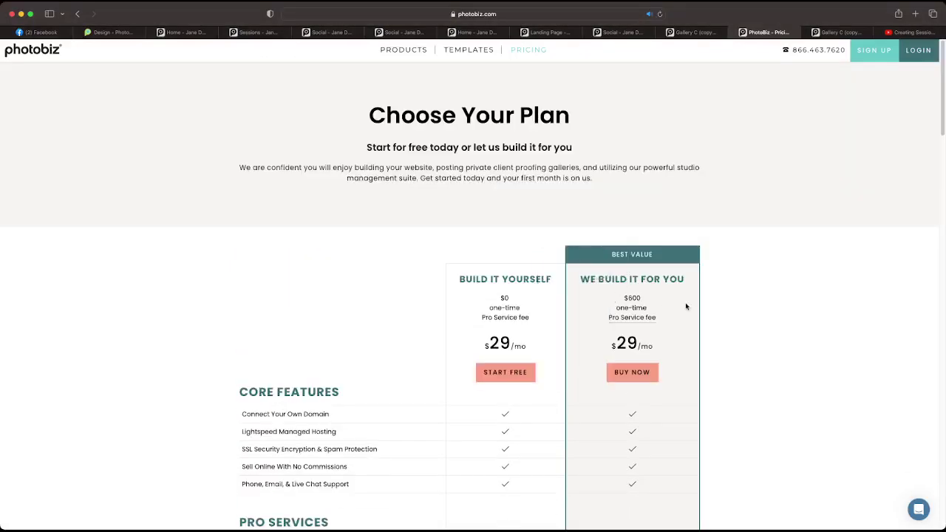
Step: Show what the Pro Service fee of the We Build It For You plan includes and review the remaining plan features
{"action": "mouse_move", "coordinate": [628, 301]}
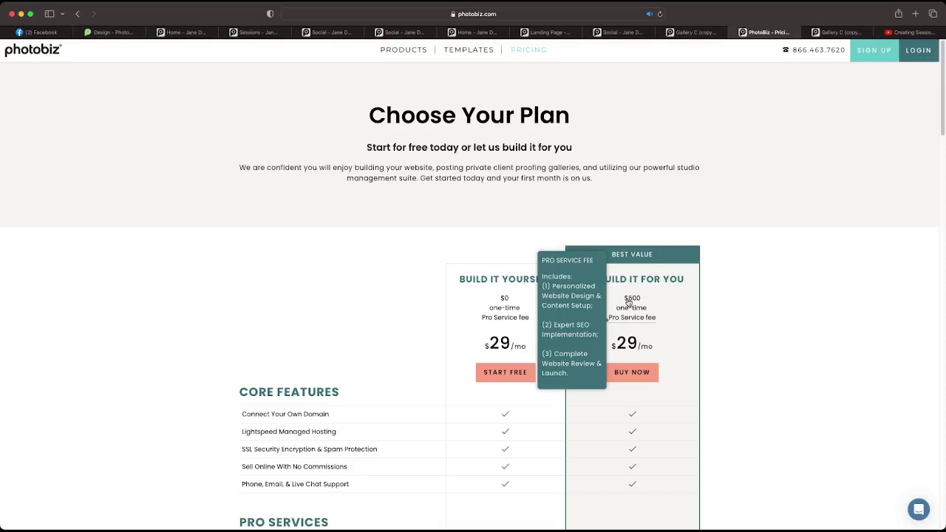
{"action": "scroll", "coordinate": [637, 351], "scroll_direction": "down", "scroll_amount": 10}
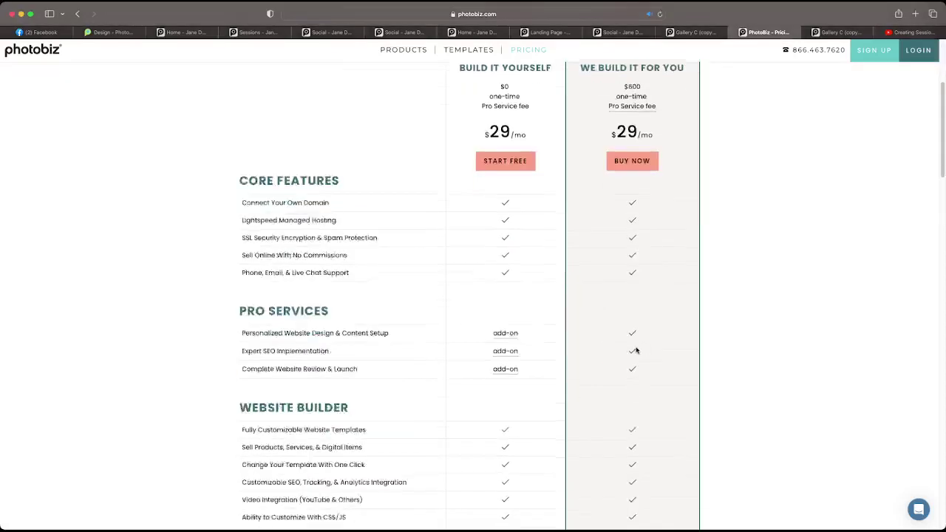
{"action": "scroll", "coordinate": [637, 351], "scroll_direction": "down", "scroll_amount": 3}
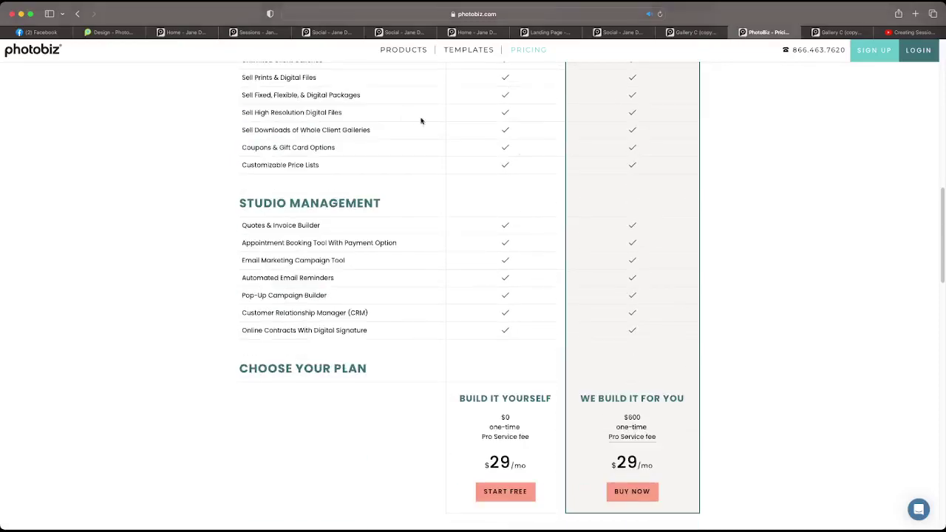
Step: Return to the account's Design page and open the support messenger and the PhotoBiz Assistant
{"action": "left_click", "coordinate": [107, 32]}
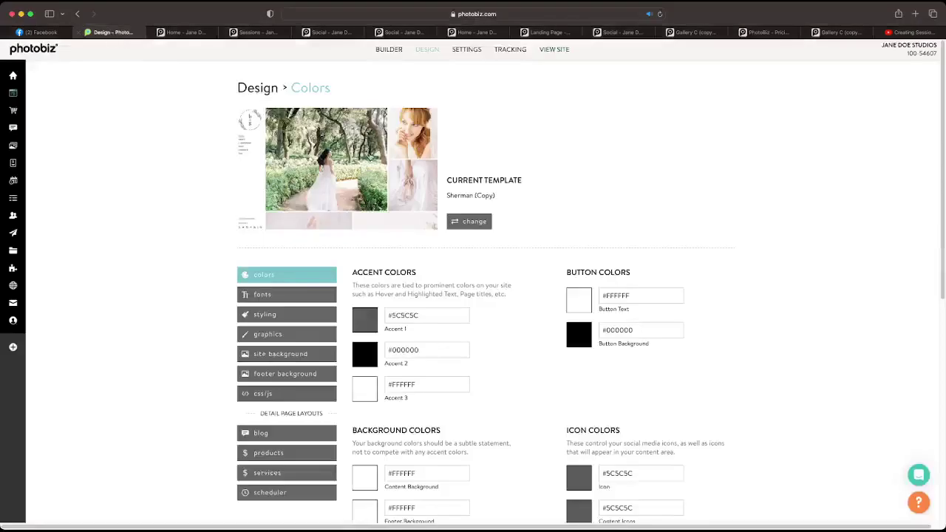
{"action": "left_click", "coordinate": [918, 476]}
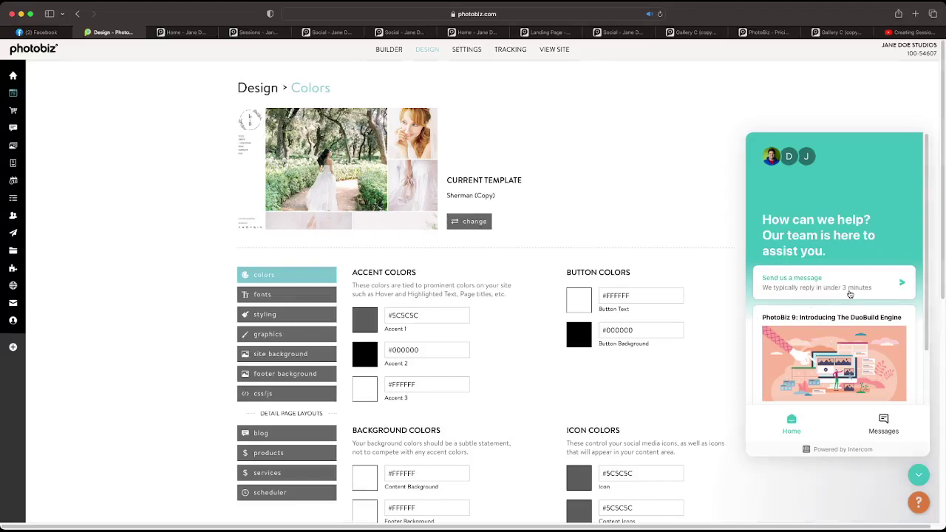
{"action": "left_click", "coordinate": [917, 503]}
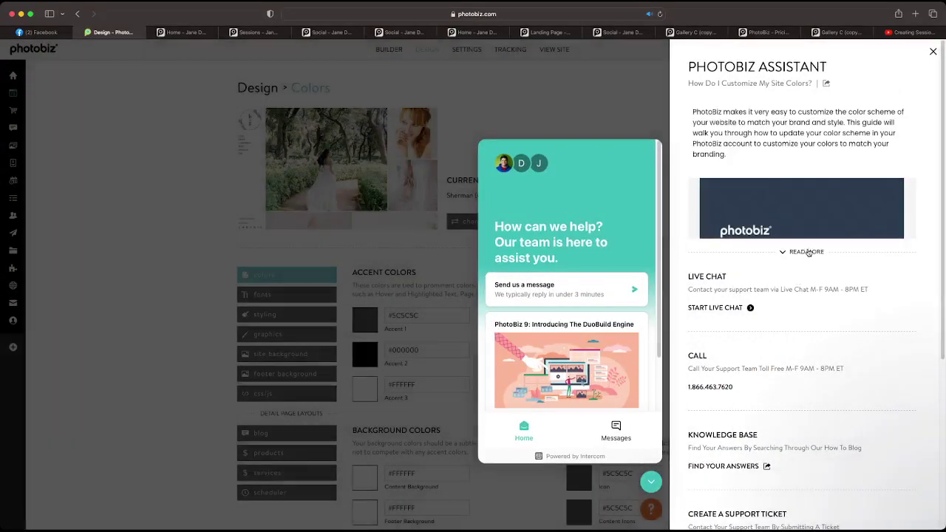
Step: Expand the assistant's guide on customizing site colors and read through it down to the live chat, call and knowledge base options
{"action": "left_click", "coordinate": [808, 252]}
{"action": "scroll", "coordinate": [796, 340], "scroll_direction": "down", "scroll_amount": 10}
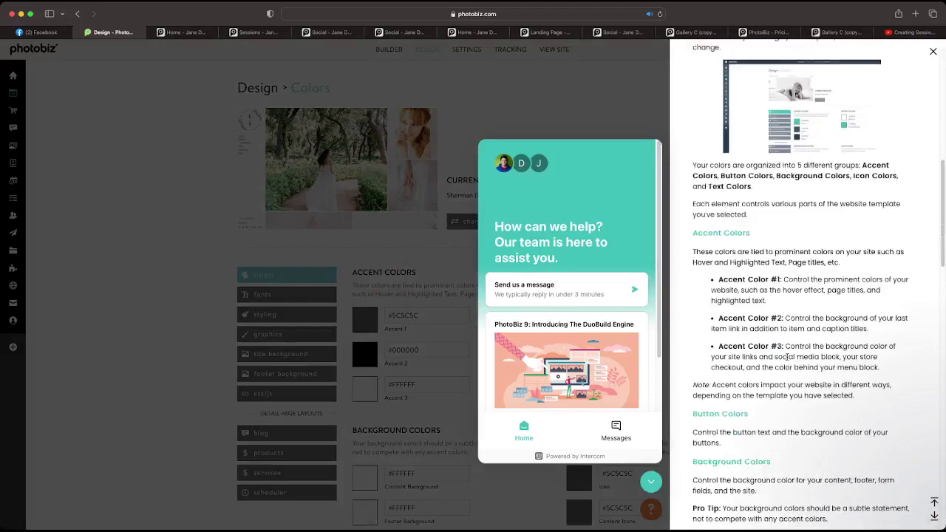
{"action": "scroll", "coordinate": [788, 357], "scroll_direction": "down", "scroll_amount": 1}
{"action": "scroll", "coordinate": [787, 362], "scroll_direction": "up", "scroll_amount": 5}
{"action": "scroll", "coordinate": [786, 366], "scroll_direction": "down", "scroll_amount": 10}
{"action": "scroll", "coordinate": [786, 366], "scroll_direction": "down", "scroll_amount": 5}
{"action": "scroll", "coordinate": [786, 366], "scroll_direction": "down", "scroll_amount": 5}
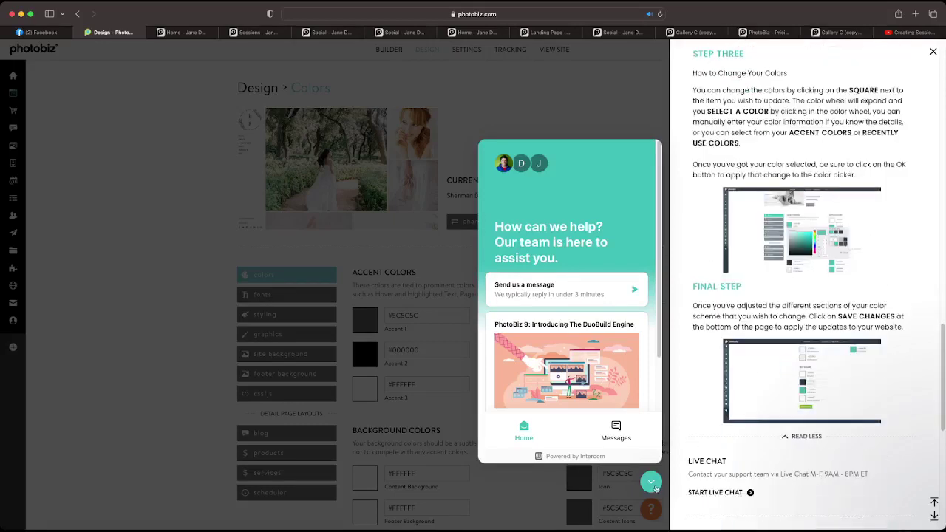
{"action": "scroll", "coordinate": [724, 470], "scroll_direction": "down", "scroll_amount": 3}
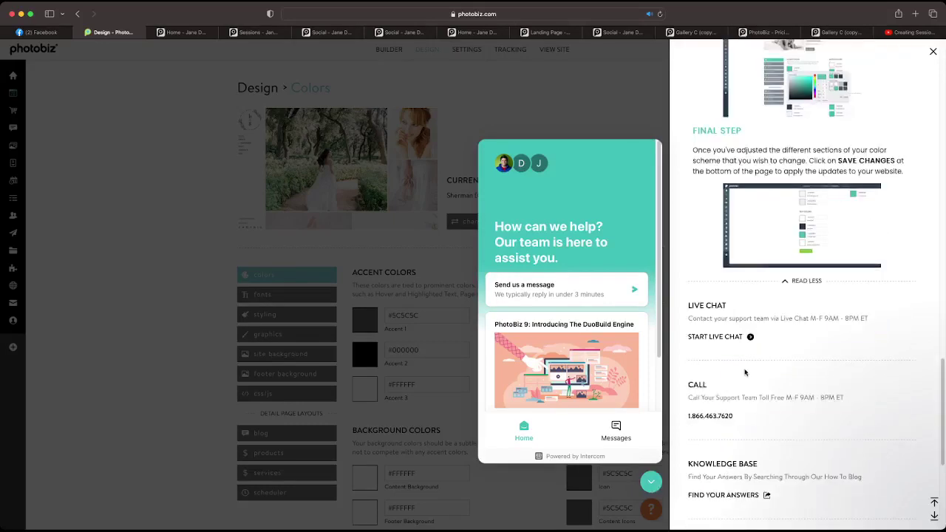
{"action": "scroll", "coordinate": [704, 419], "scroll_direction": "down", "scroll_amount": 2}
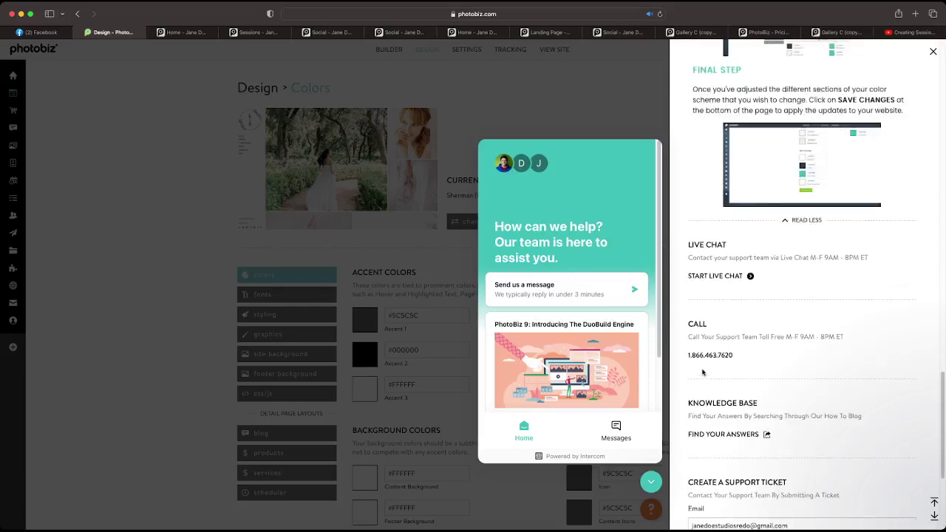
Step: Open the PhotoBiz Knowledge Base from the assistant and look through its topics and featured articles
{"action": "left_click", "coordinate": [707, 436]}
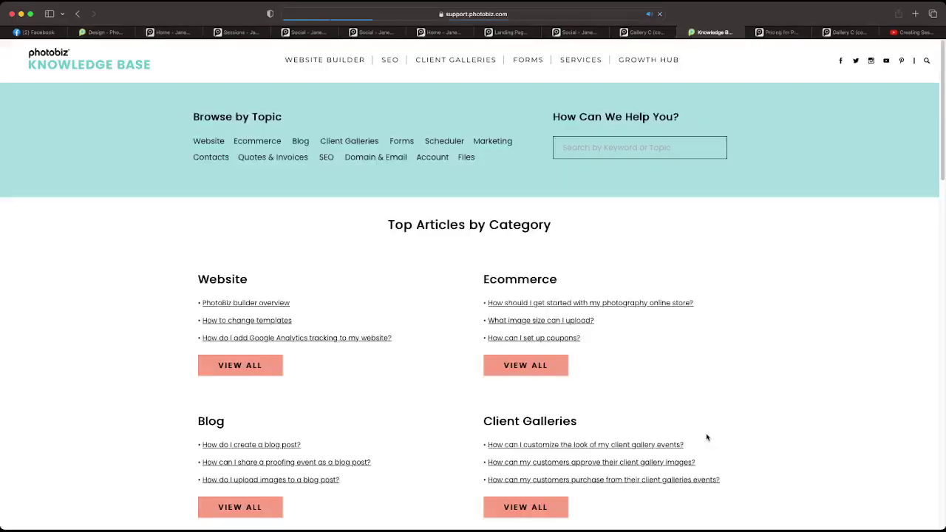
{"action": "scroll", "coordinate": [707, 438], "scroll_direction": "down", "scroll_amount": 10}
{"action": "scroll", "coordinate": [707, 437], "scroll_direction": "down", "scroll_amount": 7}
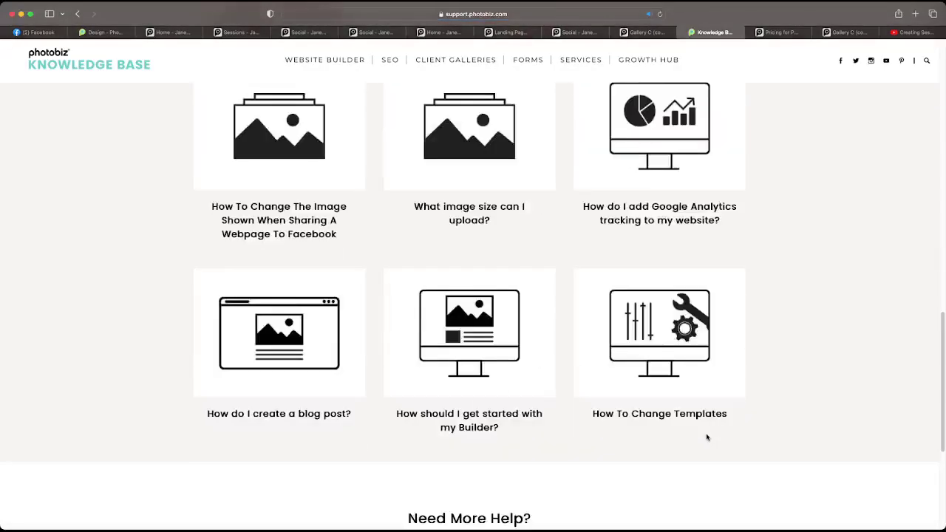
{"action": "scroll", "coordinate": [706, 438], "scroll_direction": "up", "scroll_amount": 2}
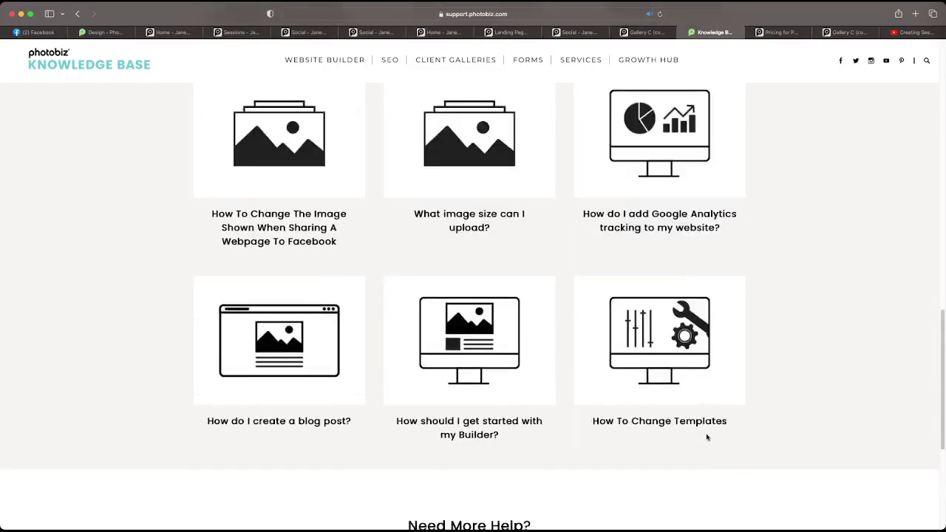
Step: Open the How To Change Templates article and look through its instructions down to the comment form
{"action": "left_click", "coordinate": [663, 369]}
{"action": "scroll", "coordinate": [664, 419], "scroll_direction": "down", "scroll_amount": 15}
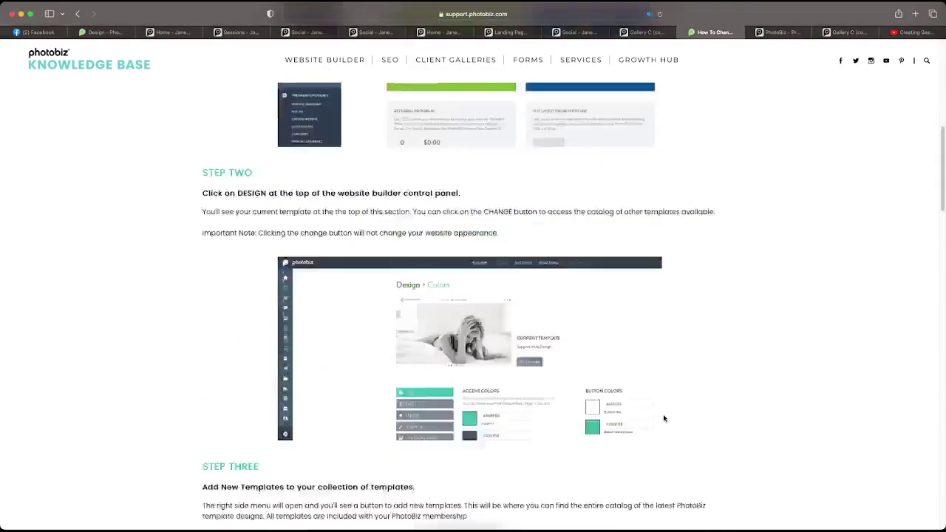
{"action": "scroll", "coordinate": [664, 418], "scroll_direction": "down", "scroll_amount": 15}
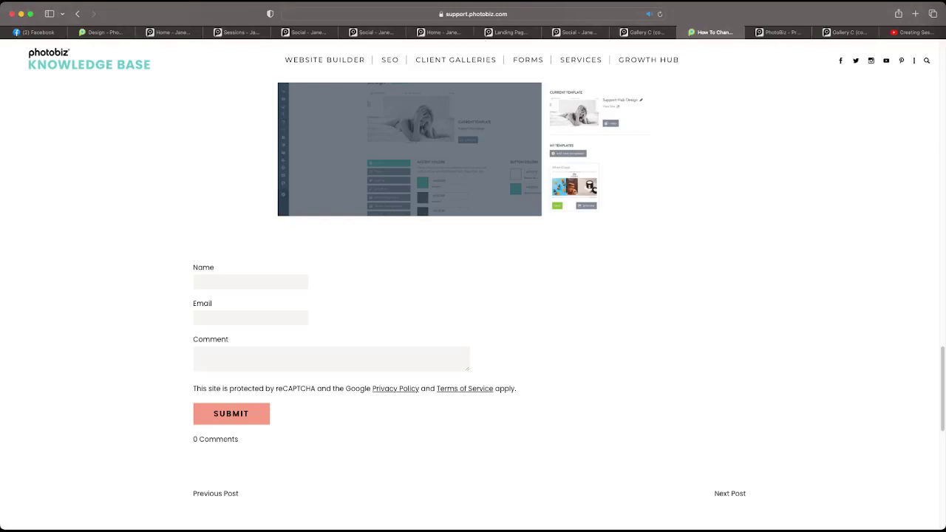
Step: Load the example photographer's website in the tab holding the live Gallery C (copy) page
{"action": "left_click", "coordinate": [849, 32]}
{"action": "left_click", "coordinate": [605, 13]}
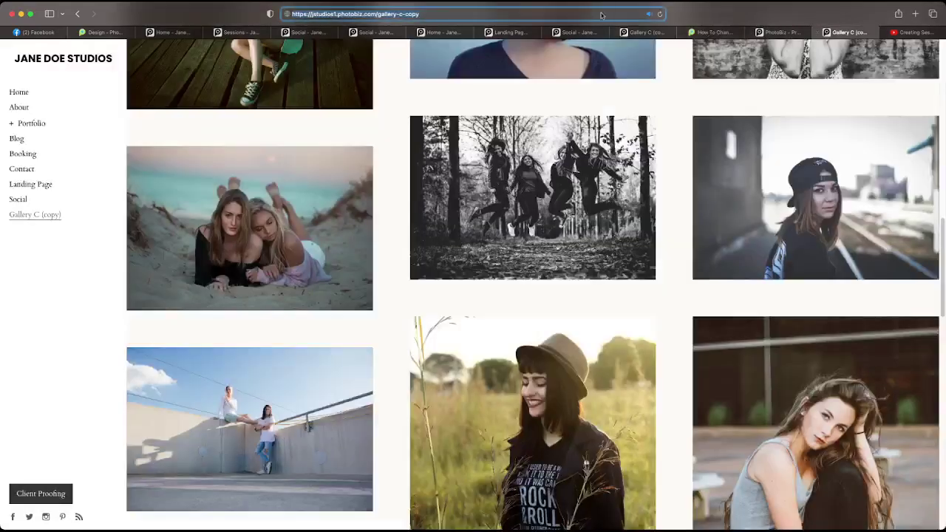
{"action": "type", "text": "http://alisabaileyimagery.com/?fbclid=IwAR2pEjUWXQuKT9uMEbSzszmsLT5c_J7el9O26SKYewupjS6fHlIz7m8uwE0"}
{"action": "key", "text": "Return"}
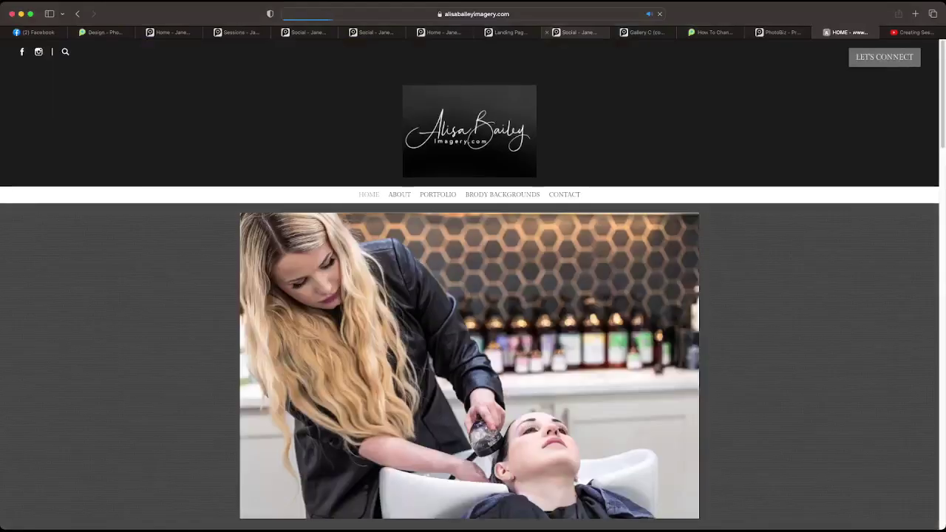
Step: Look through the photographer's home page, including its branding and social content packages, and return to its beginning
{"action": "scroll", "coordinate": [512, 193], "scroll_direction": "down", "scroll_amount": 10}
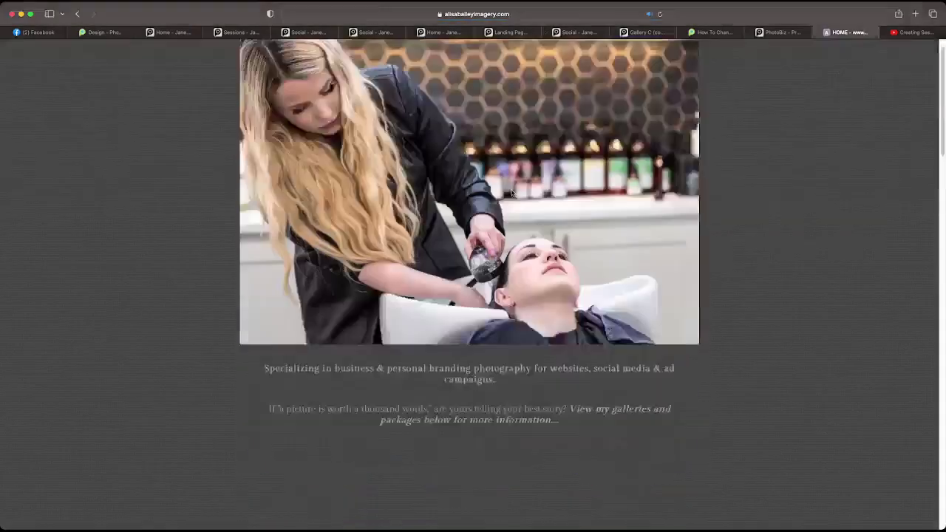
{"action": "scroll", "coordinate": [512, 193], "scroll_direction": "down", "scroll_amount": 5}
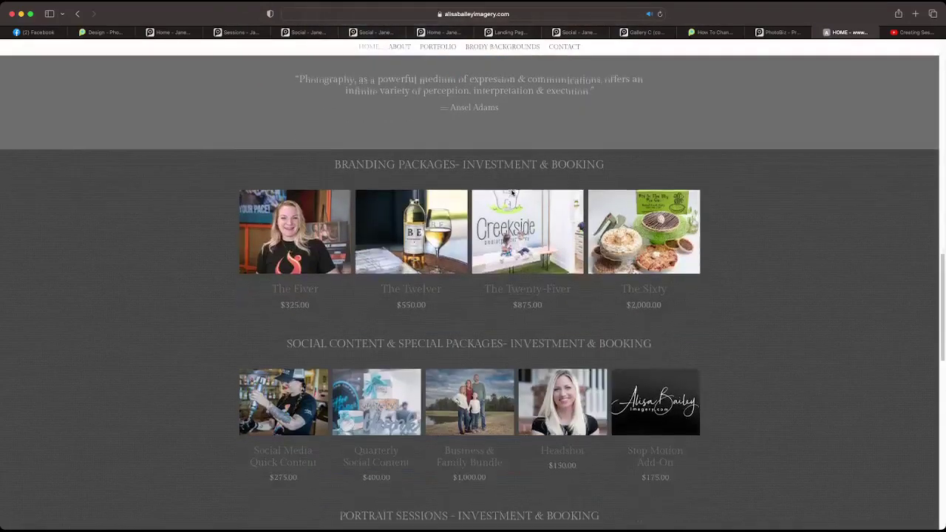
{"action": "scroll", "coordinate": [511, 193], "scroll_direction": "up", "scroll_amount": 15}
{"action": "scroll", "coordinate": [511, 193], "scroll_direction": "up", "scroll_amount": 3}
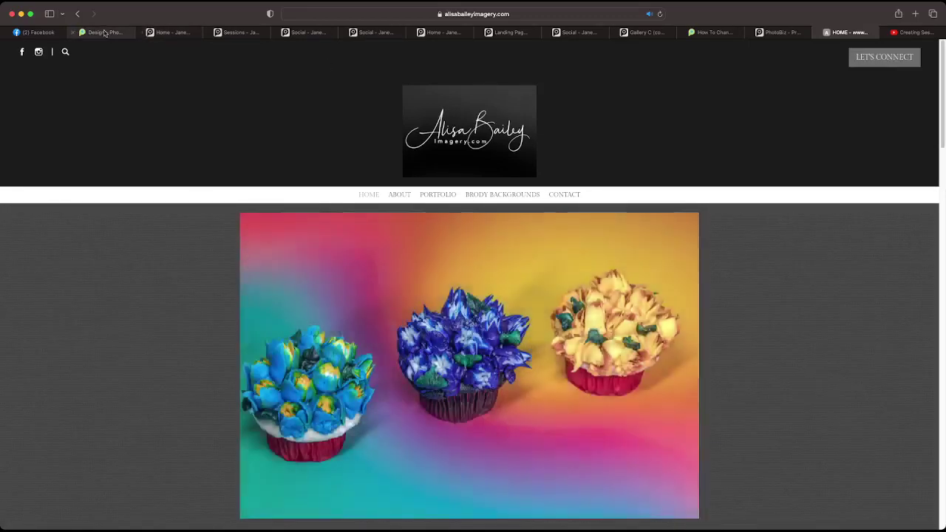
Step: Switch back to the PhotoBiz account and open the website builder
{"action": "left_click", "coordinate": [104, 33]}
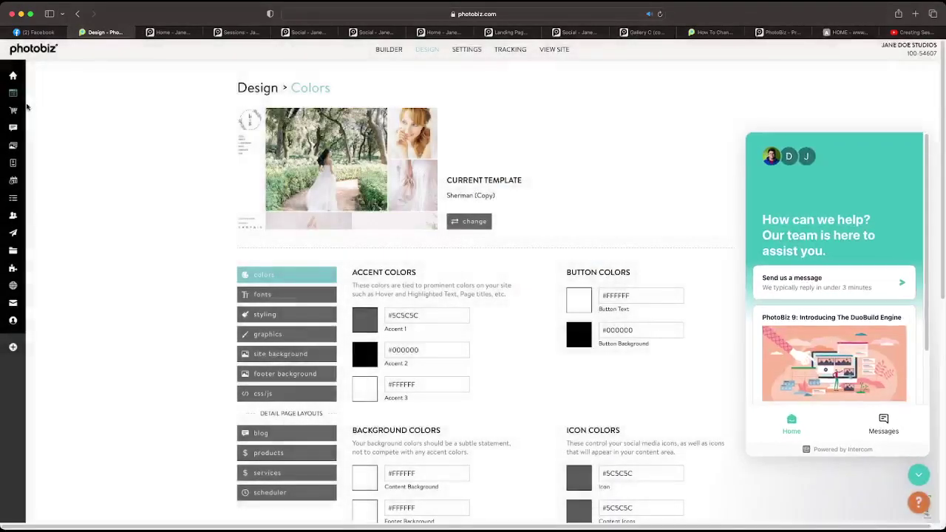
{"action": "mouse_move", "coordinate": [17, 98]}
{"action": "left_click", "coordinate": [207, 97]}
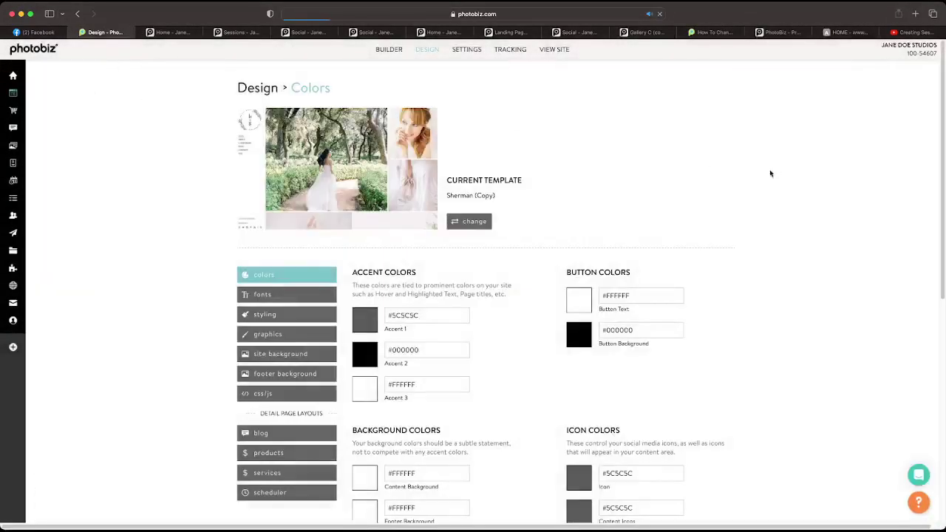
{"action": "left_click", "coordinate": [383, 50]}
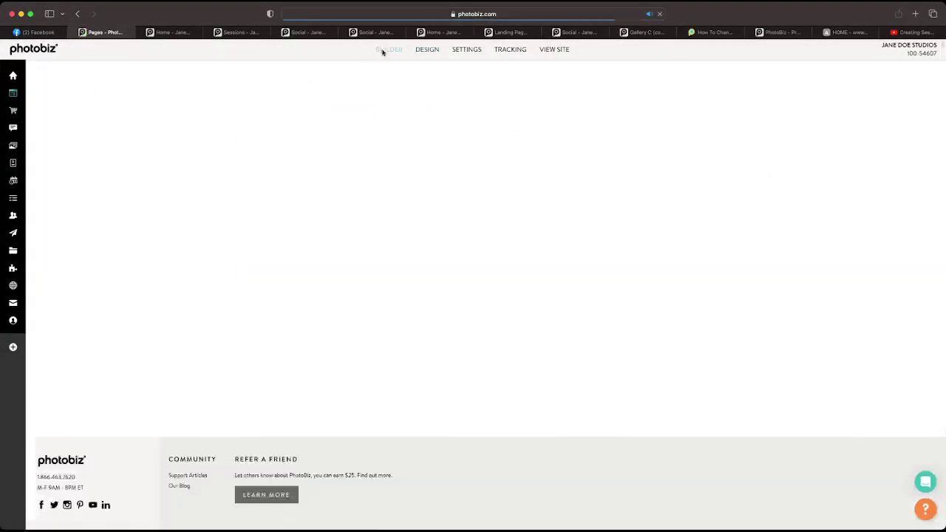
Step: Add a new page to the site using the Gallery A design from the gallery page designs
{"action": "left_click", "coordinate": [206, 142]}
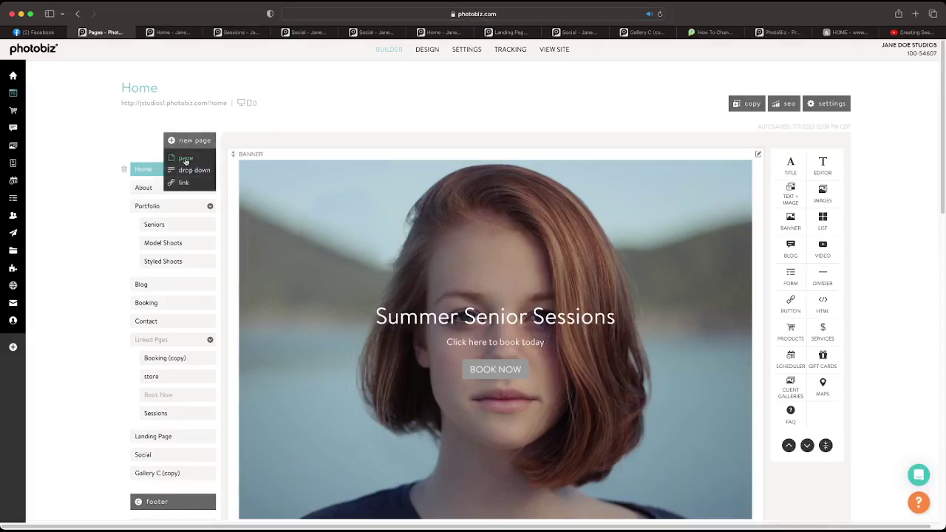
{"action": "left_click", "coordinate": [185, 157]}
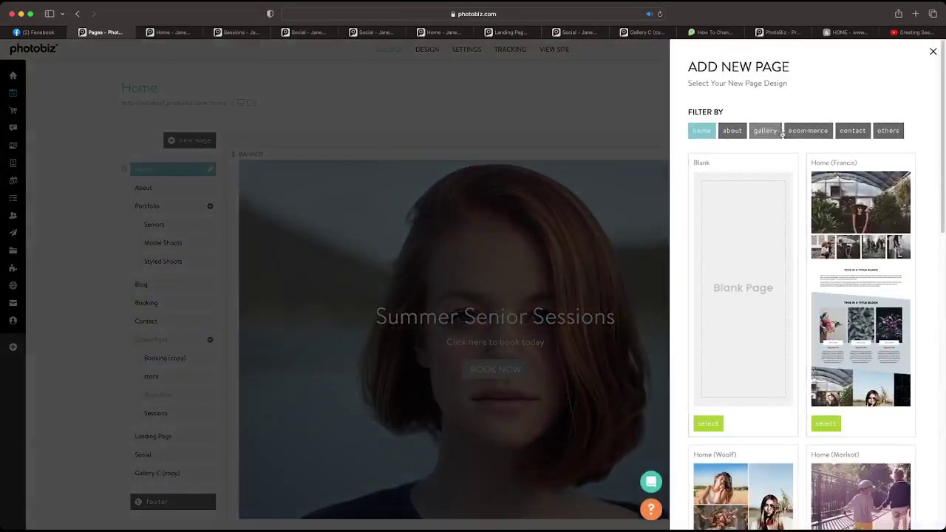
{"action": "left_click", "coordinate": [769, 135]}
{"action": "scroll", "coordinate": [788, 229], "scroll_direction": "down", "scroll_amount": 3}
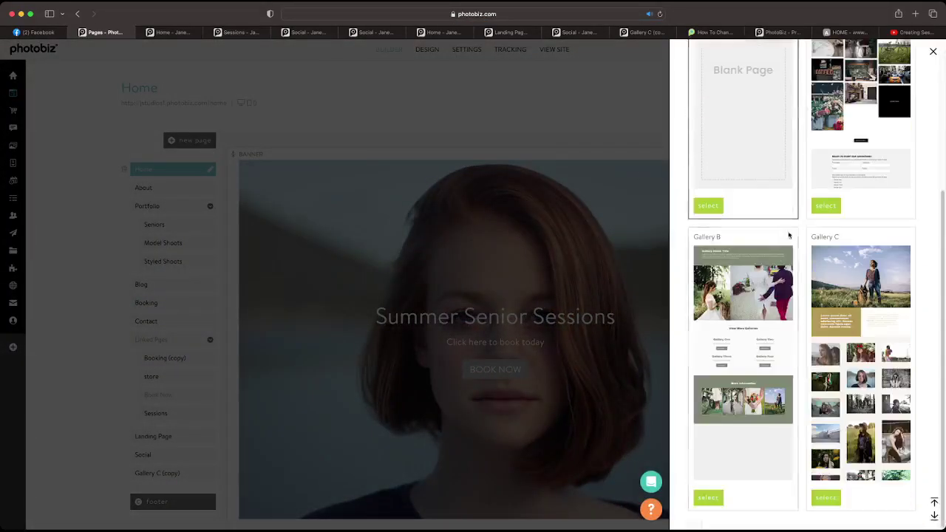
{"action": "scroll", "coordinate": [734, 373], "scroll_direction": "up", "scroll_amount": 3}
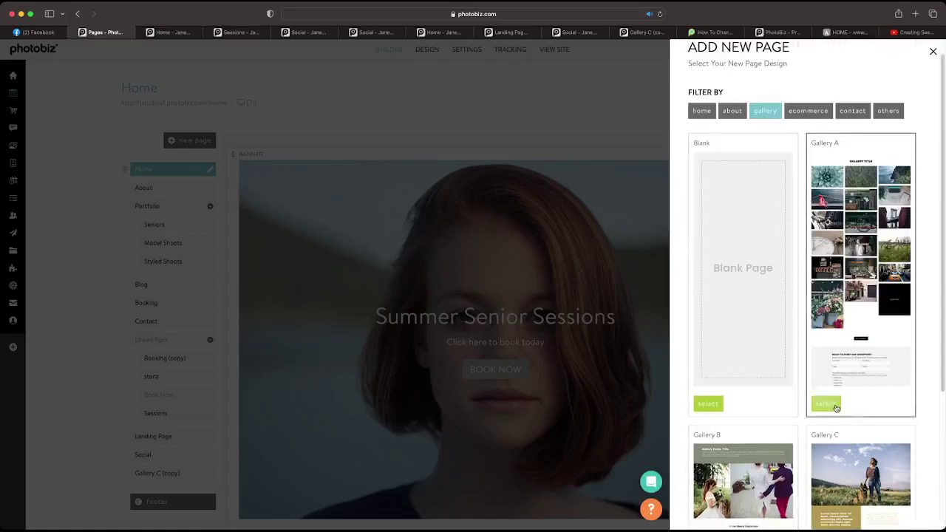
{"action": "left_click", "coordinate": [830, 404]}
{"action": "left_click", "coordinate": [728, 312]}
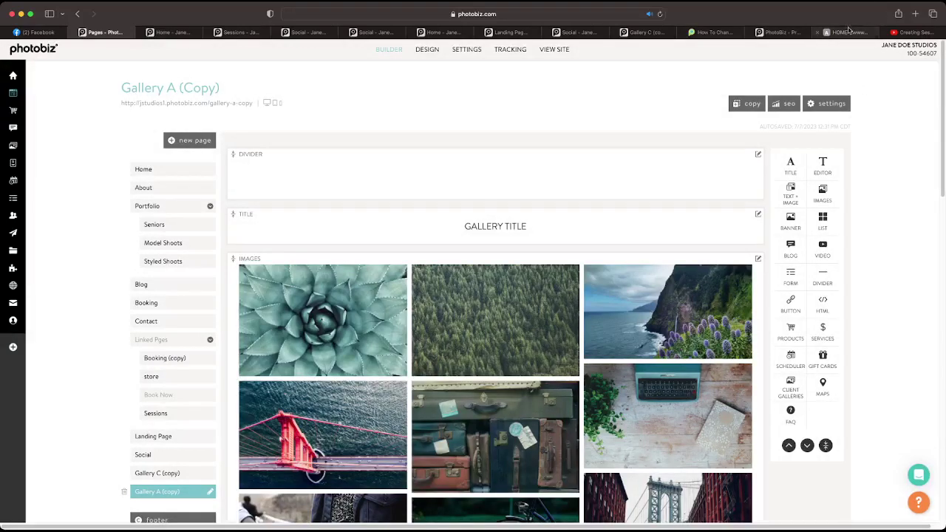
Step: Go back to the photographer's website and examine its home page banner slideshow and the introduction beneath it
{"action": "left_click", "coordinate": [816, 33]}
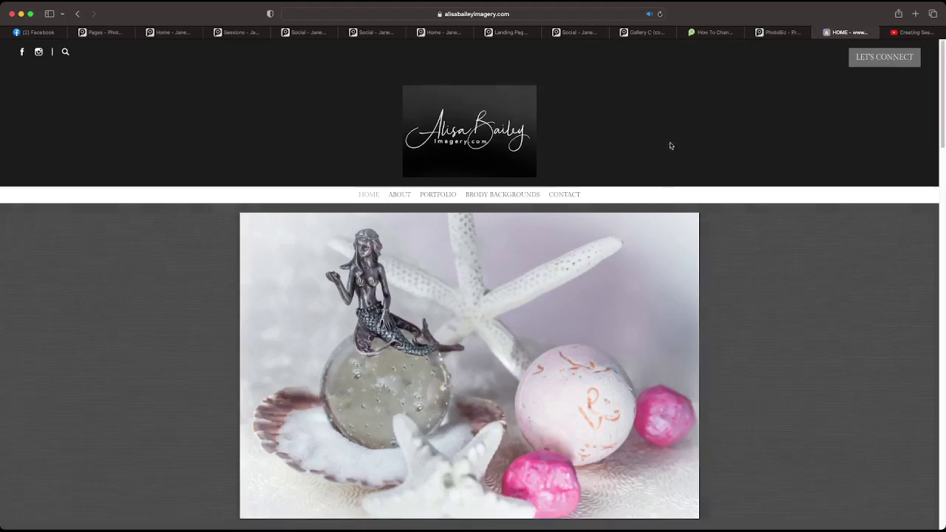
{"action": "scroll", "coordinate": [671, 163], "scroll_direction": "down", "scroll_amount": 3}
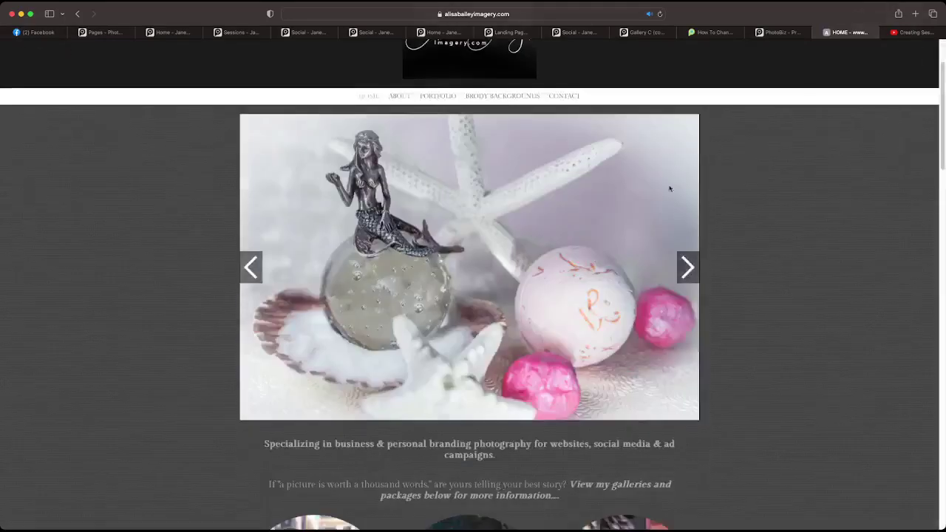
{"action": "scroll", "coordinate": [666, 211], "scroll_direction": "down", "scroll_amount": 1}
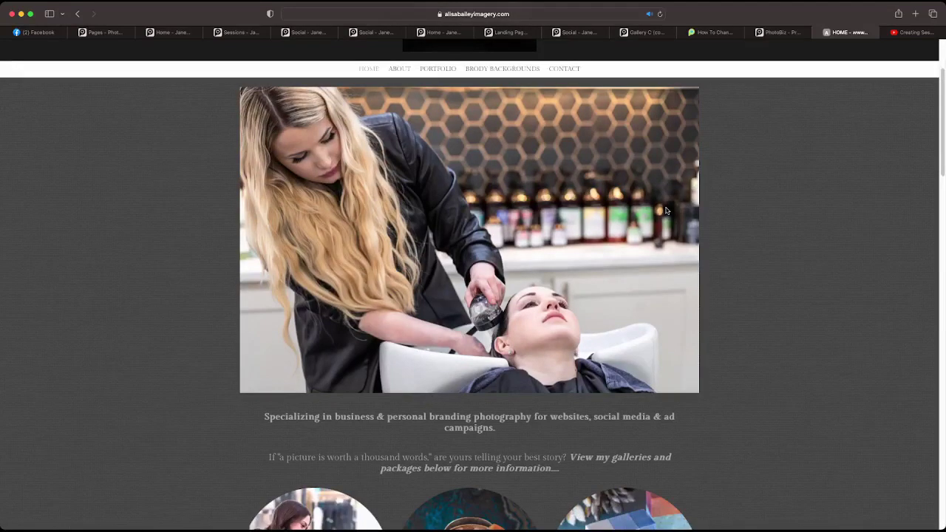
{"action": "scroll", "coordinate": [651, 192], "scroll_direction": "down", "scroll_amount": 3}
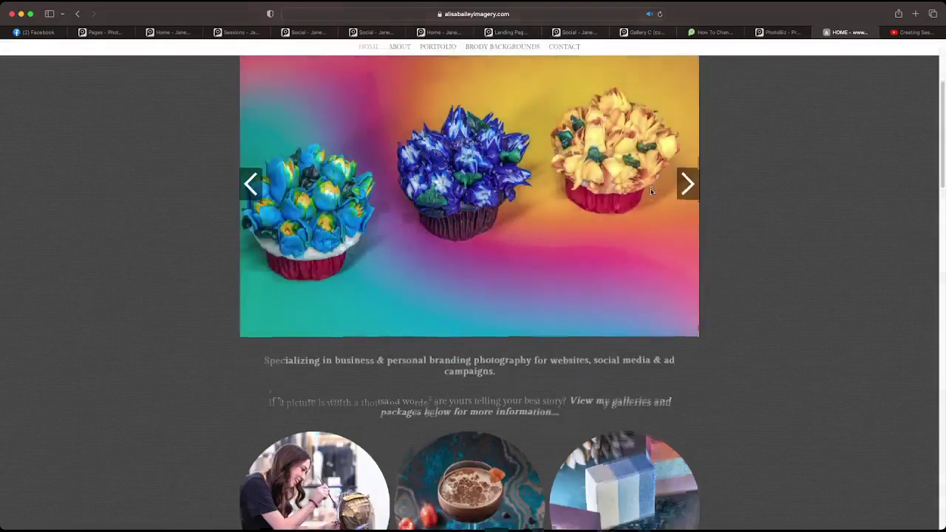
Step: Look through the photographer's home page from the portfolio categories down to the branding and social content packages
{"action": "scroll", "coordinate": [651, 192], "scroll_direction": "down", "scroll_amount": 1}
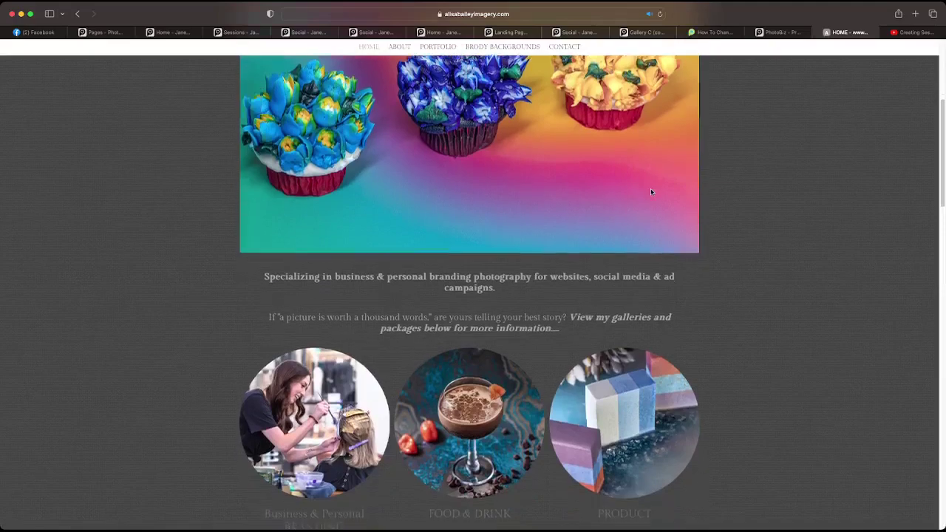
{"action": "scroll", "coordinate": [651, 192], "scroll_direction": "down", "scroll_amount": 7}
{"action": "scroll", "coordinate": [652, 192], "scroll_direction": "down", "scroll_amount": 8}
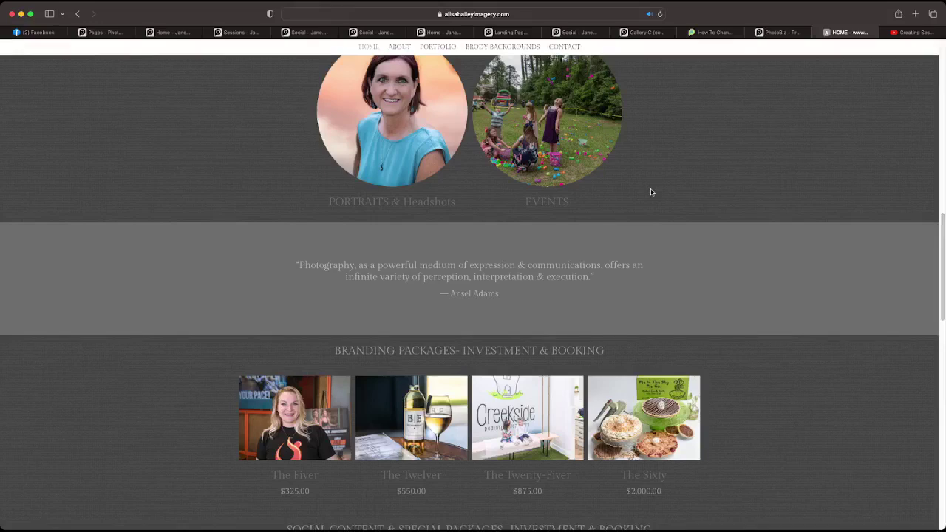
{"action": "scroll", "coordinate": [636, 205], "scroll_direction": "down", "scroll_amount": 2}
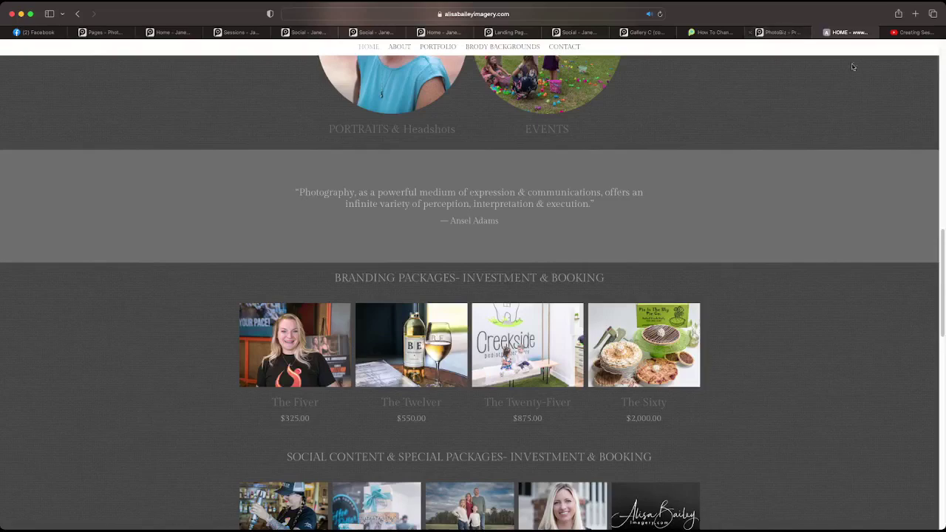
{"action": "scroll", "coordinate": [798, 289], "scroll_direction": "down", "scroll_amount": 1}
{"action": "scroll", "coordinate": [798, 289], "scroll_direction": "down", "scroll_amount": 1}
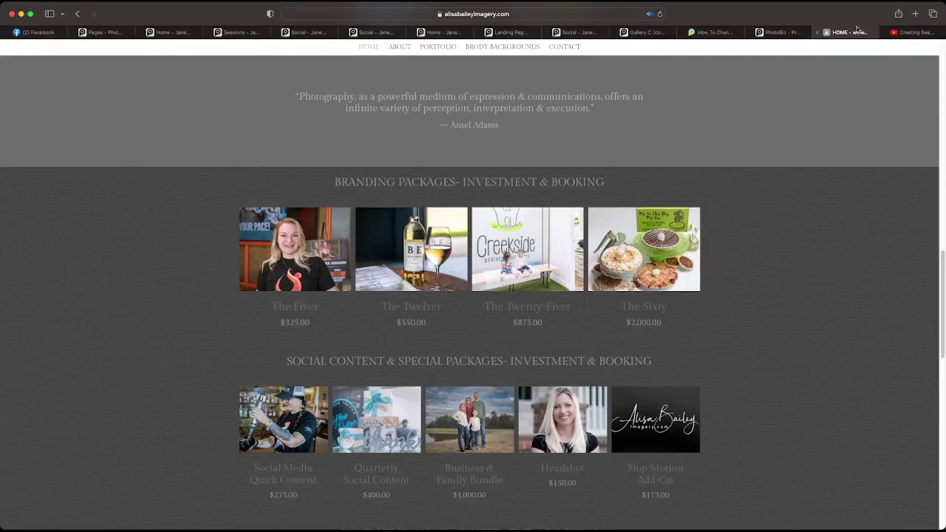
Step: Close the Creating Sessions video, How To Change article, Gallery C, last Social and Landing Page browser tabs
{"action": "left_click", "coordinate": [893, 31]}
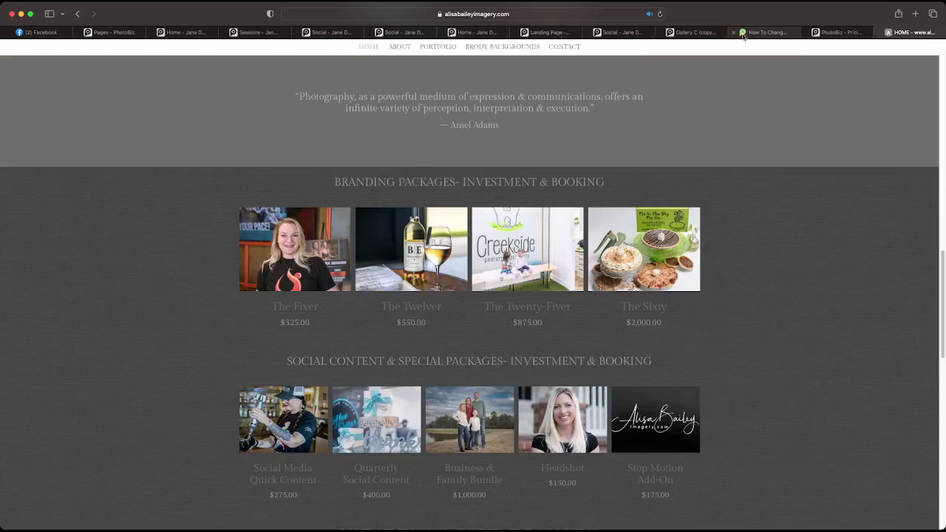
{"action": "left_click", "coordinate": [732, 32]}
{"action": "left_click", "coordinate": [660, 32]}
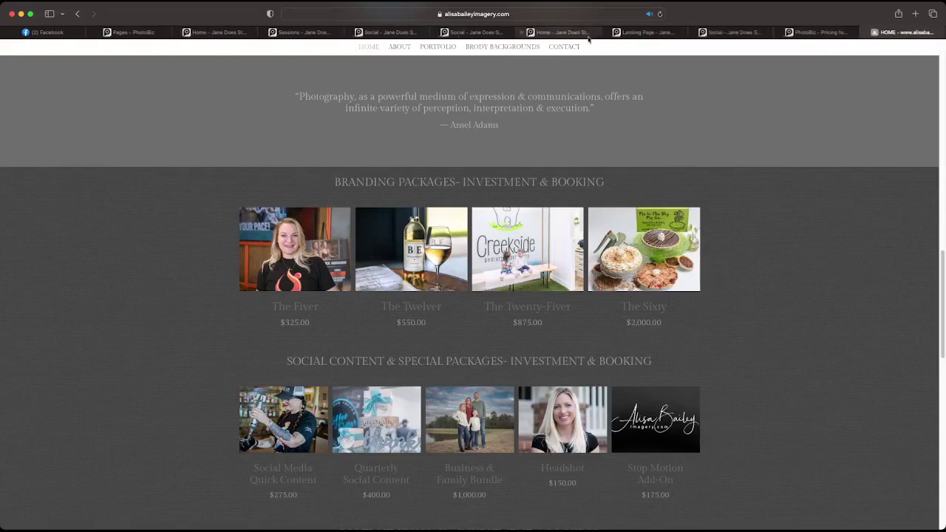
{"action": "left_click", "coordinate": [694, 33]}
{"action": "left_click", "coordinate": [611, 32]}
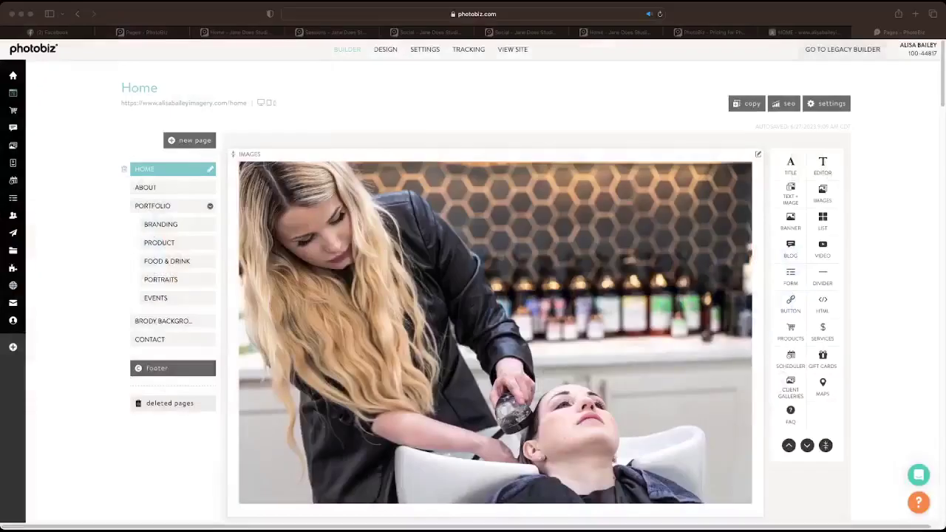
Step: Look over the Home page layout in the photographer's PhotoBiz builder, from the image banner to the category list
{"action": "scroll", "coordinate": [401, 165], "scroll_direction": "down", "scroll_amount": 10}
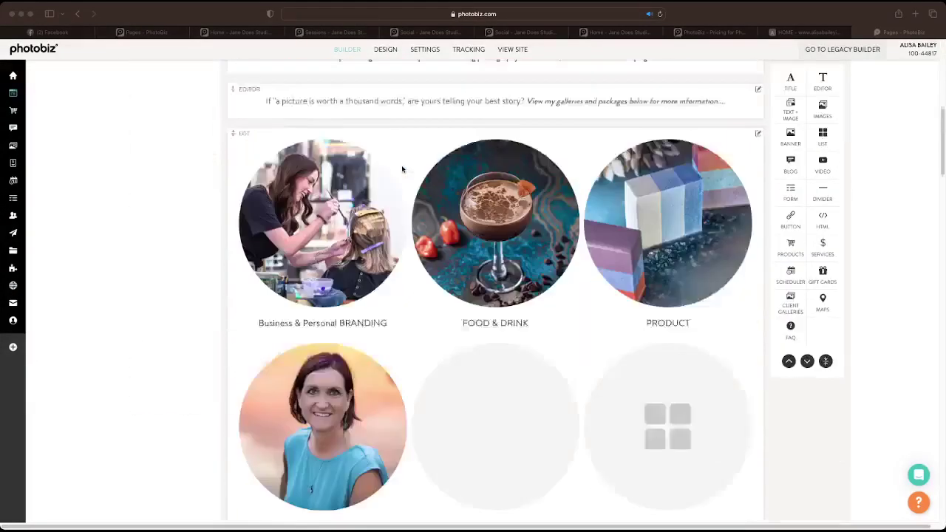
{"action": "scroll", "coordinate": [401, 165], "scroll_direction": "up", "scroll_amount": 10}
{"action": "scroll", "coordinate": [401, 169], "scroll_direction": "up", "scroll_amount": 1}
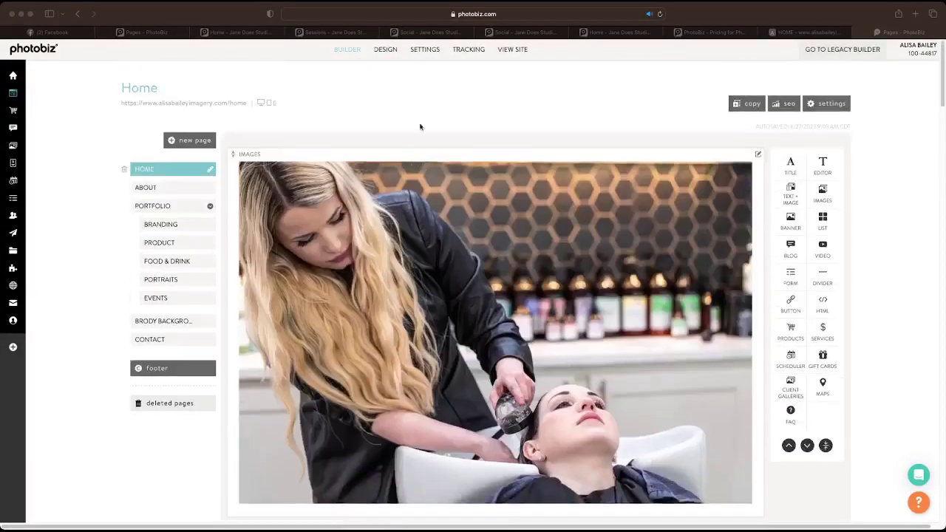
{"action": "left_click", "coordinate": [512, 52]}
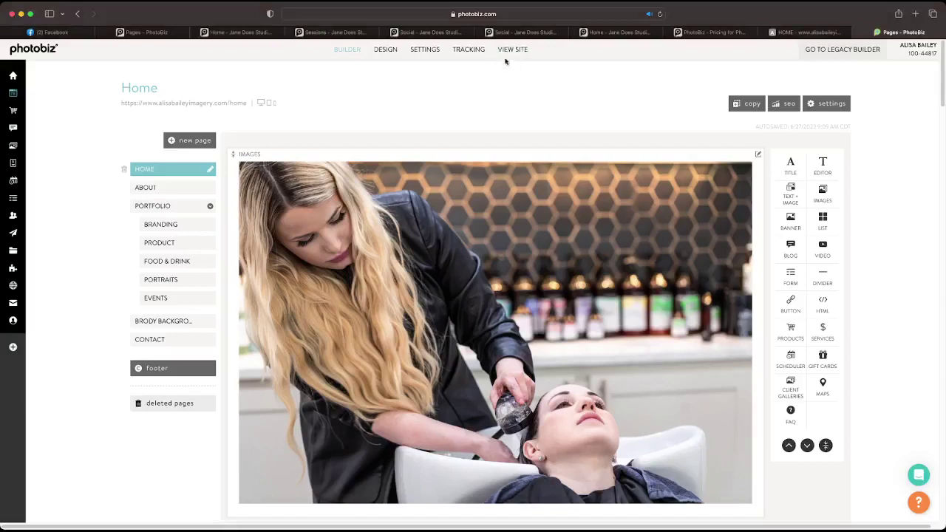
Step: Place the live site tab after the builder tab and close the pricing page and all remaining demo account and demo site tabs
{"action": "left_click_drag", "start_coordinate": [809, 32], "coordinate": [879, 33]}
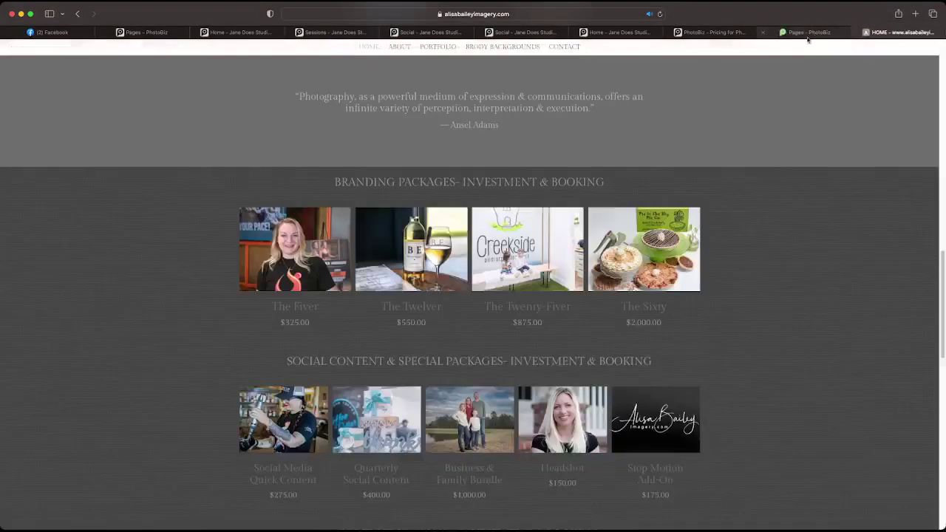
{"action": "left_click", "coordinate": [669, 32]}
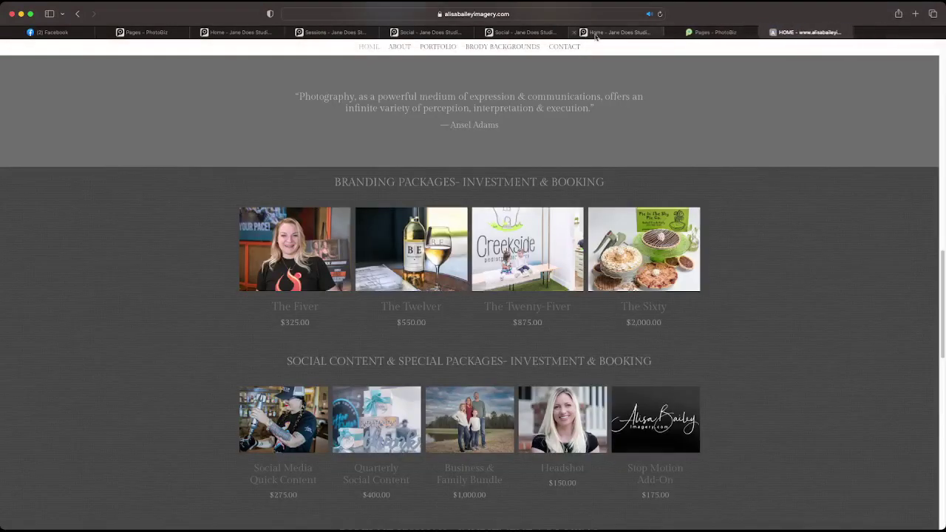
{"action": "left_click", "coordinate": [574, 32]}
{"action": "left_click", "coordinate": [479, 32]}
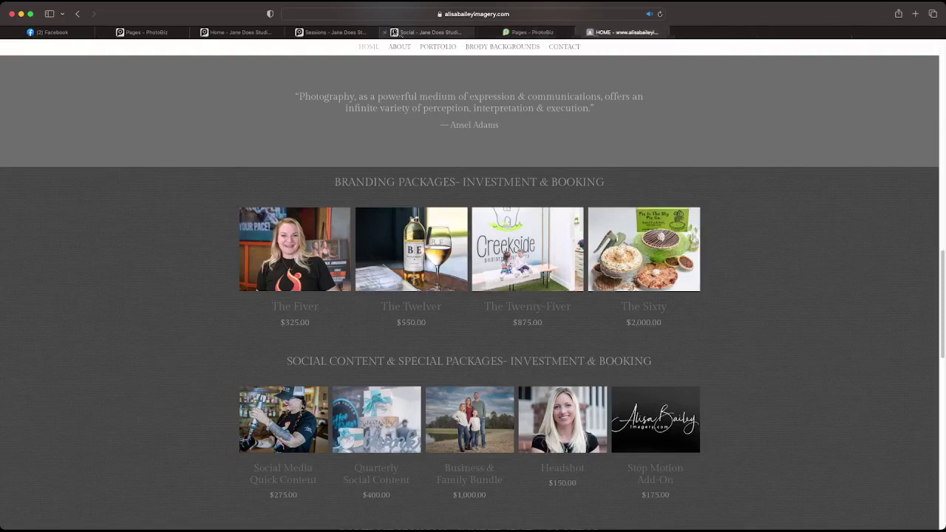
{"action": "left_click", "coordinate": [385, 32]}
{"action": "left_click", "coordinate": [289, 33]}
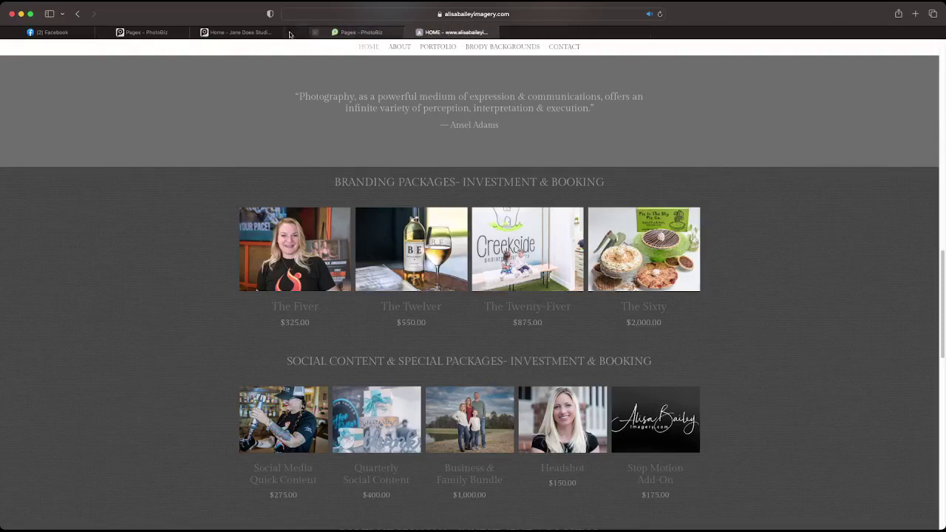
{"action": "left_click", "coordinate": [194, 33]}
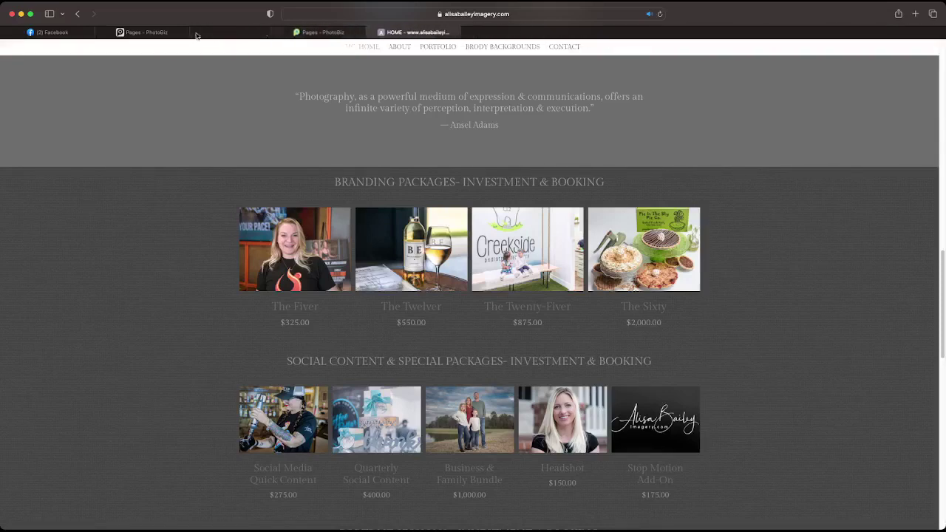
{"action": "left_click", "coordinate": [101, 32]}
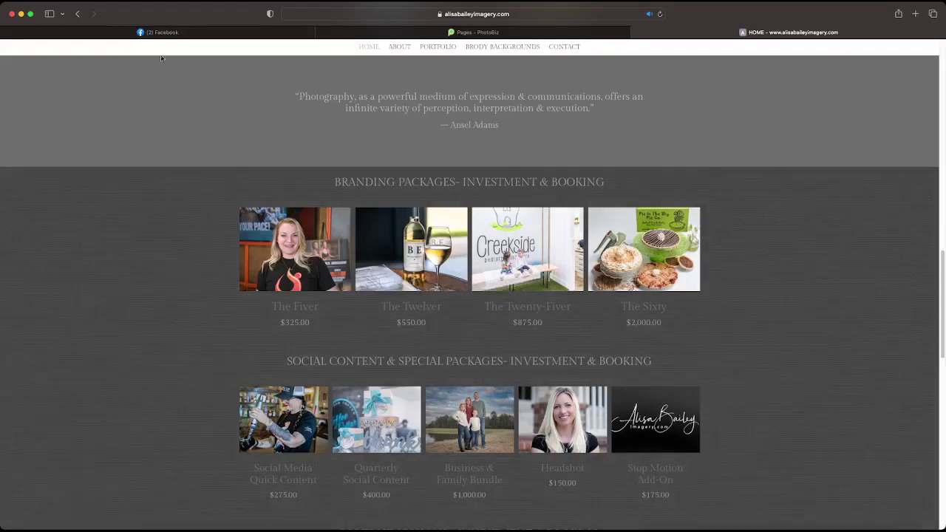
Step: Examine the live home page's text readability, going back to the banner and down to the introduction and portfolio categories
{"action": "scroll", "coordinate": [236, 153], "scroll_direction": "down", "scroll_amount": 5}
{"action": "scroll", "coordinate": [237, 153], "scroll_direction": "up", "scroll_amount": 10}
{"action": "scroll", "coordinate": [237, 153], "scroll_direction": "up", "scroll_amount": 2}
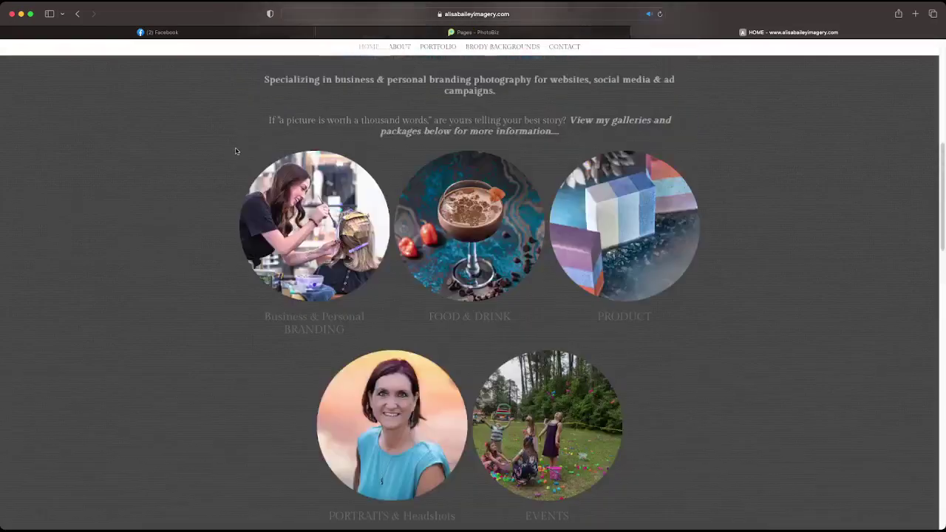
{"action": "scroll", "coordinate": [250, 153], "scroll_direction": "up", "scroll_amount": 6}
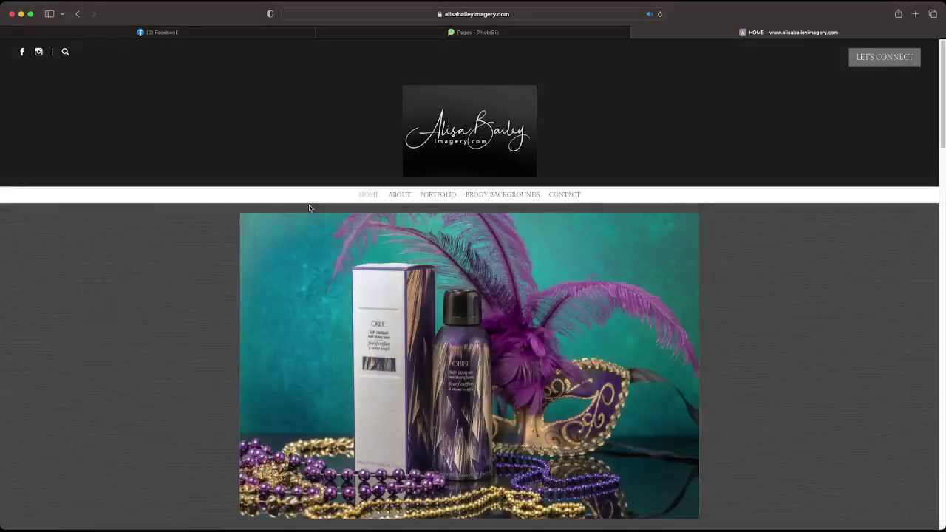
{"action": "scroll", "coordinate": [309, 208], "scroll_direction": "down", "scroll_amount": 3}
{"action": "scroll", "coordinate": [309, 208], "scroll_direction": "up", "scroll_amount": 1}
{"action": "scroll", "coordinate": [309, 208], "scroll_direction": "down", "scroll_amount": 3}
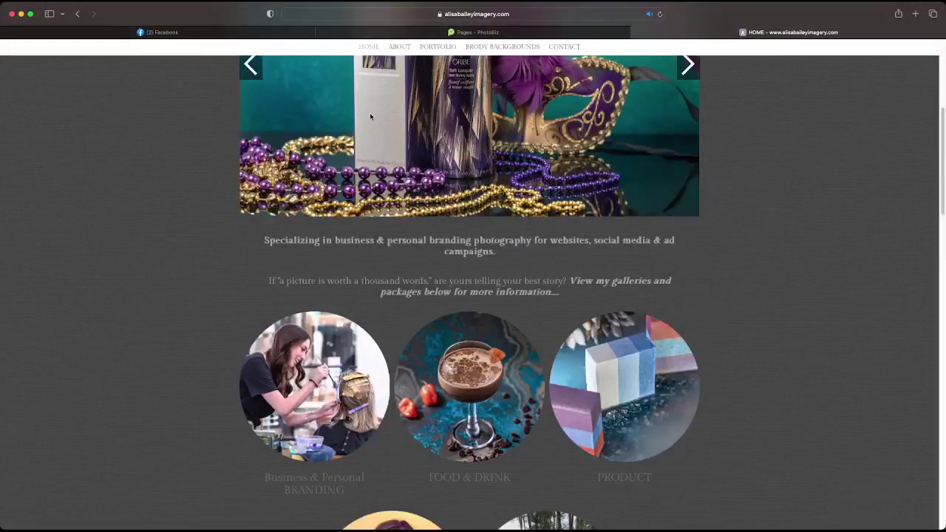
{"action": "scroll", "coordinate": [427, 186], "scroll_direction": "down", "scroll_amount": 1}
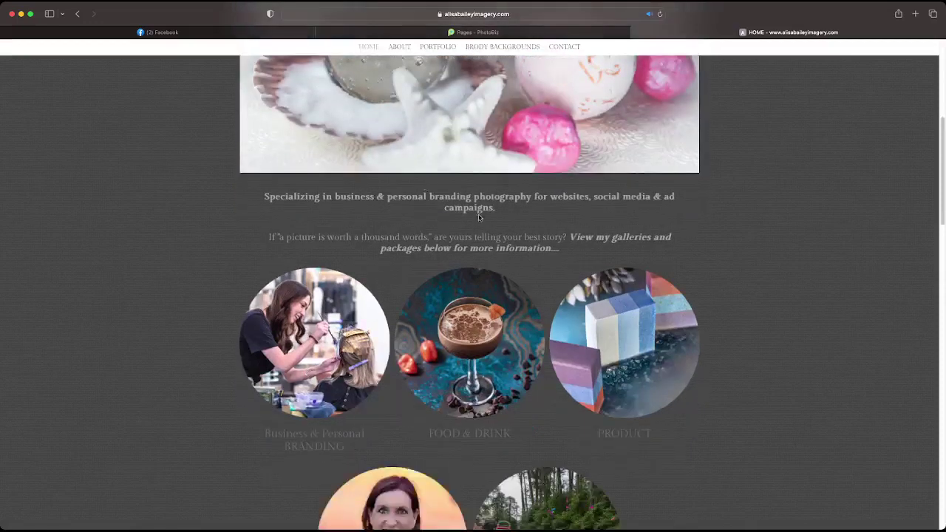
{"action": "scroll", "coordinate": [482, 201], "scroll_direction": "down", "scroll_amount": 1}
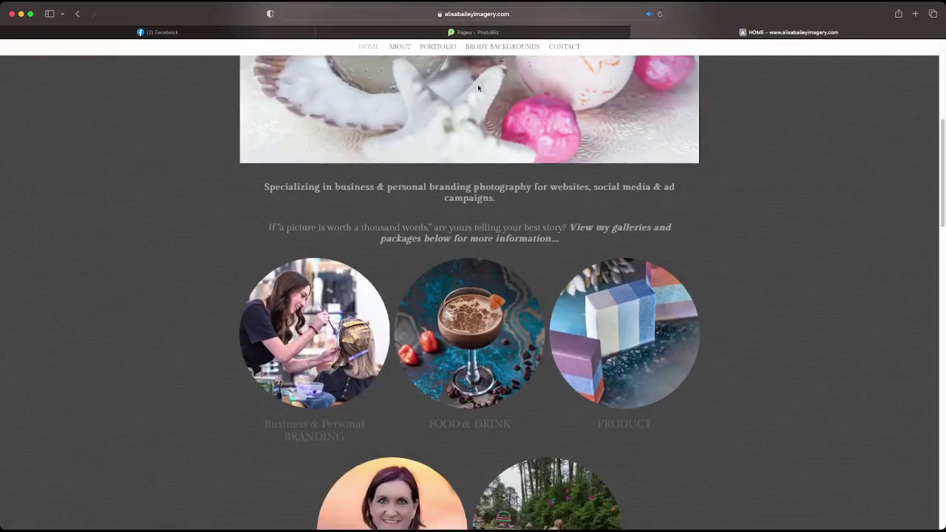
Step: Set the title and text colors of the "Specializing in business & personal branding" block to #FFFFFF, save, and reload the live site
{"action": "left_click", "coordinate": [426, 36]}
{"action": "scroll", "coordinate": [495, 212], "scroll_direction": "down", "scroll_amount": 5}
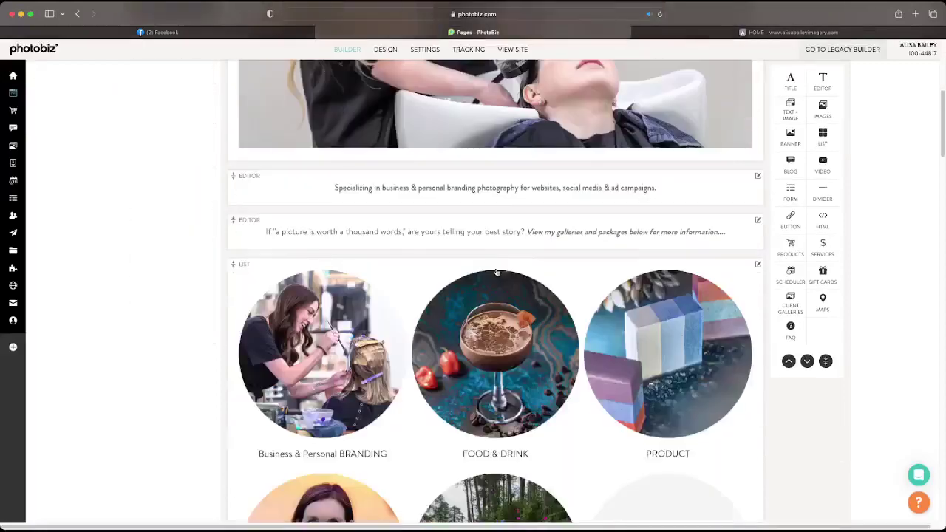
{"action": "left_click", "coordinate": [507, 195]}
{"action": "left_click", "coordinate": [636, 182]}
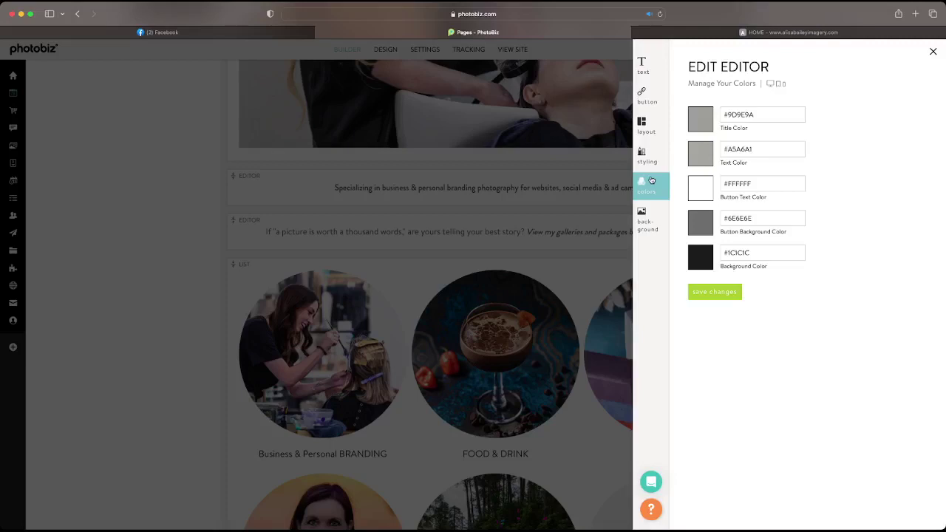
{"action": "left_click", "coordinate": [696, 108]}
{"action": "left_click", "coordinate": [583, 235]}
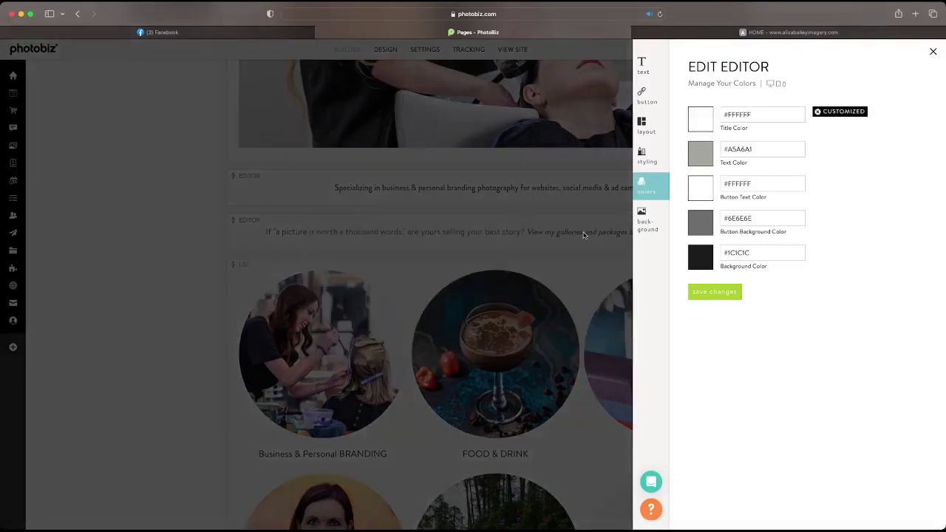
{"action": "left_click", "coordinate": [699, 159]}
{"action": "left_click", "coordinate": [589, 233]}
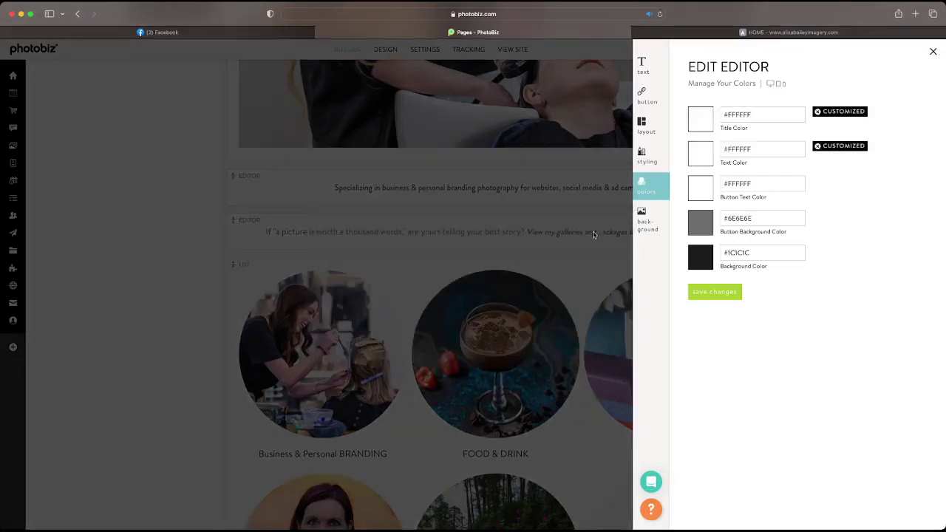
{"action": "left_click", "coordinate": [711, 293]}
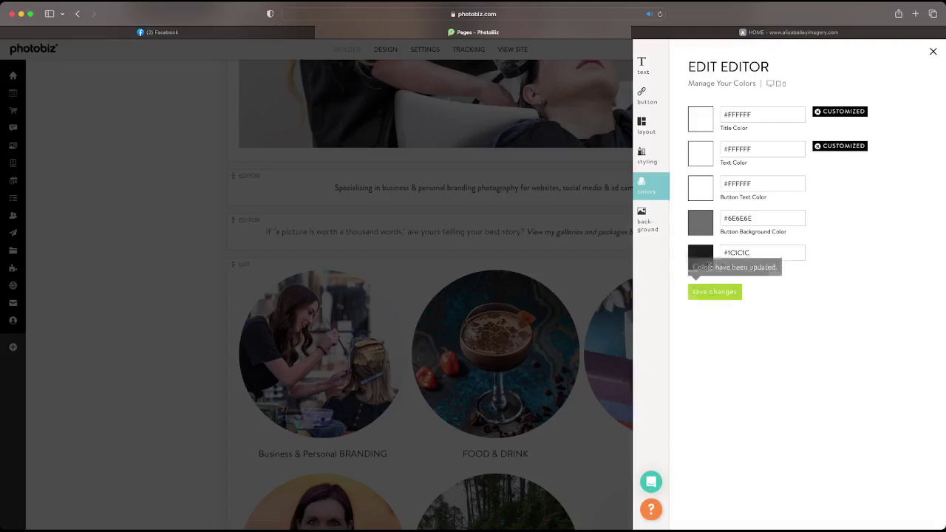
{"action": "left_click", "coordinate": [768, 32]}
{"action": "left_click", "coordinate": [660, 14]}
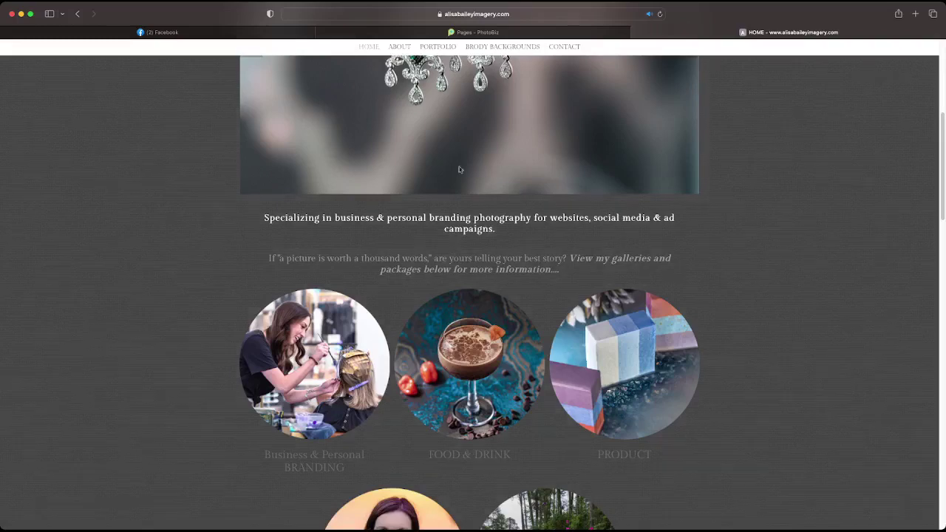
Step: Open the text color picker for the "If a picture is worth a thousand words" block in the builder
{"action": "left_click", "coordinate": [414, 31]}
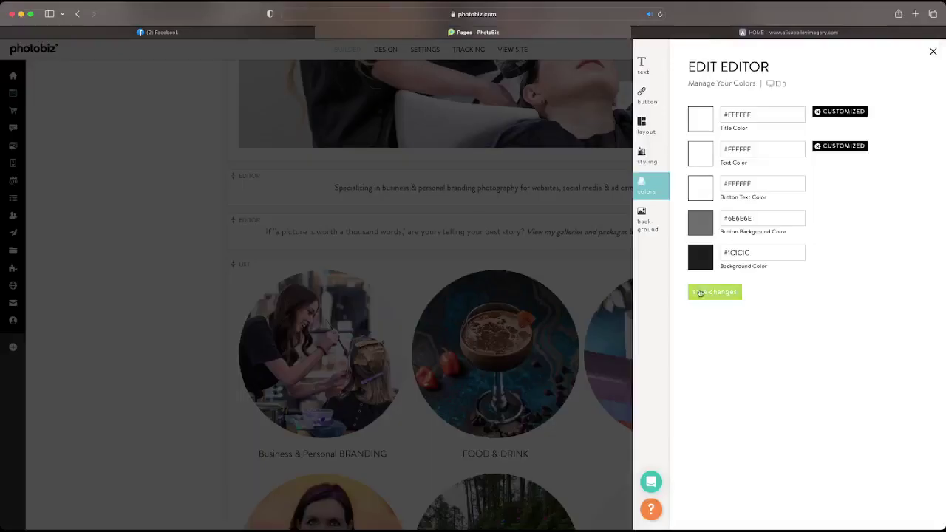
{"action": "left_click", "coordinate": [608, 294]}
{"action": "left_click", "coordinate": [585, 237]}
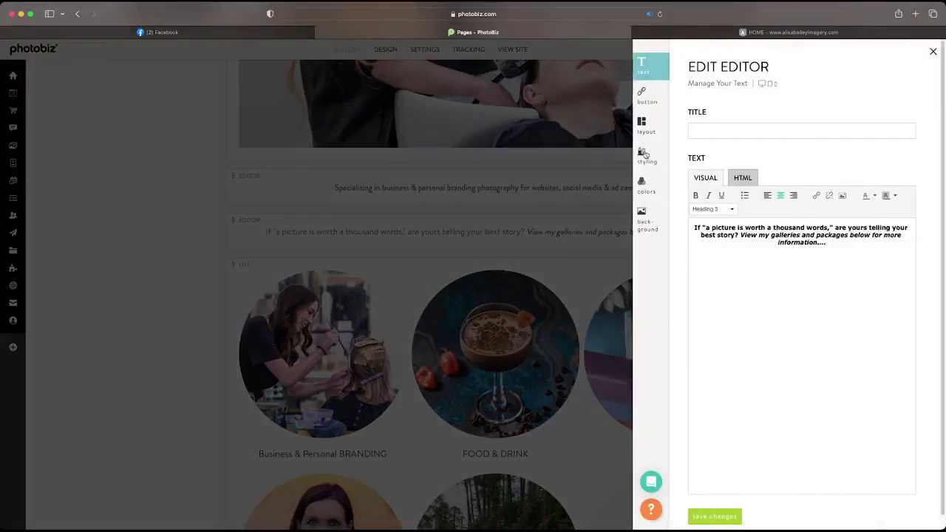
{"action": "left_click", "coordinate": [644, 185]}
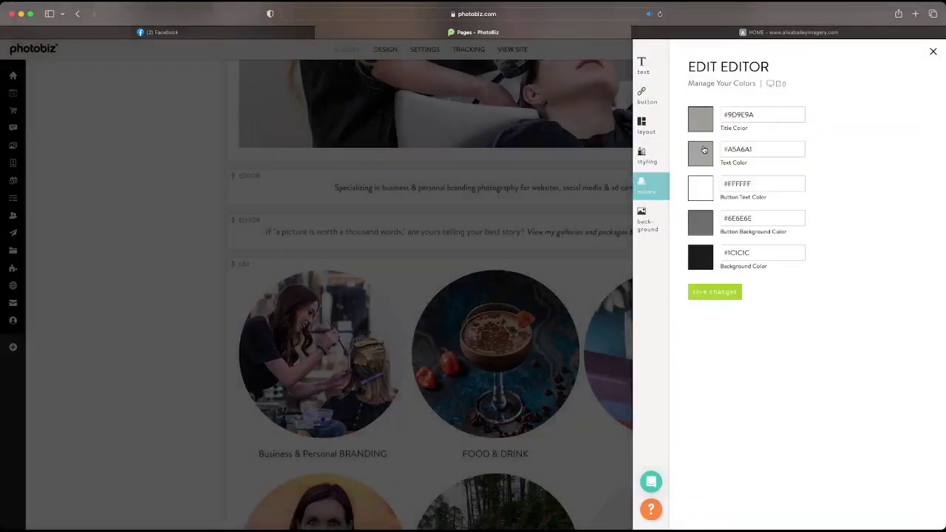
{"action": "left_click", "coordinate": [703, 151]}
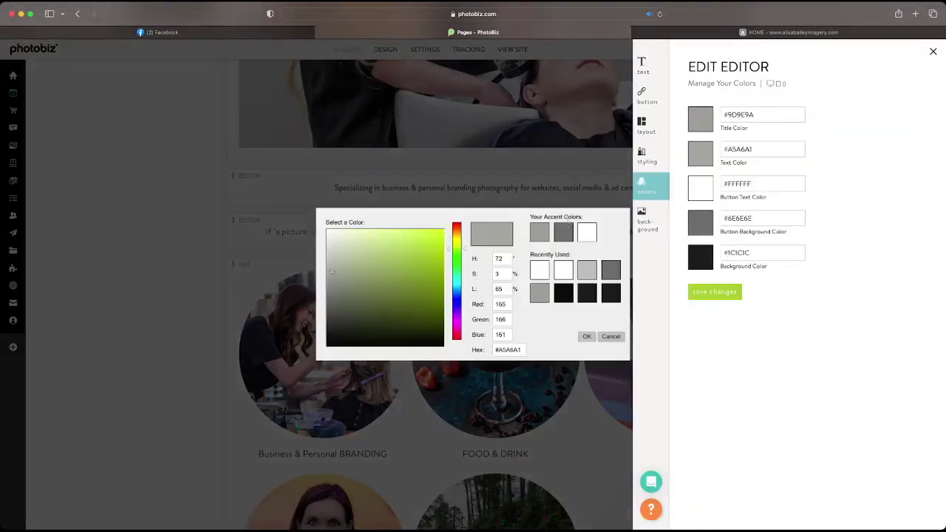
Step: Set the editor block's text color to #FFFFFF, save the color changes, and view the live home page
{"action": "left_click", "coordinate": [588, 231]}
{"action": "left_click", "coordinate": [694, 289]}
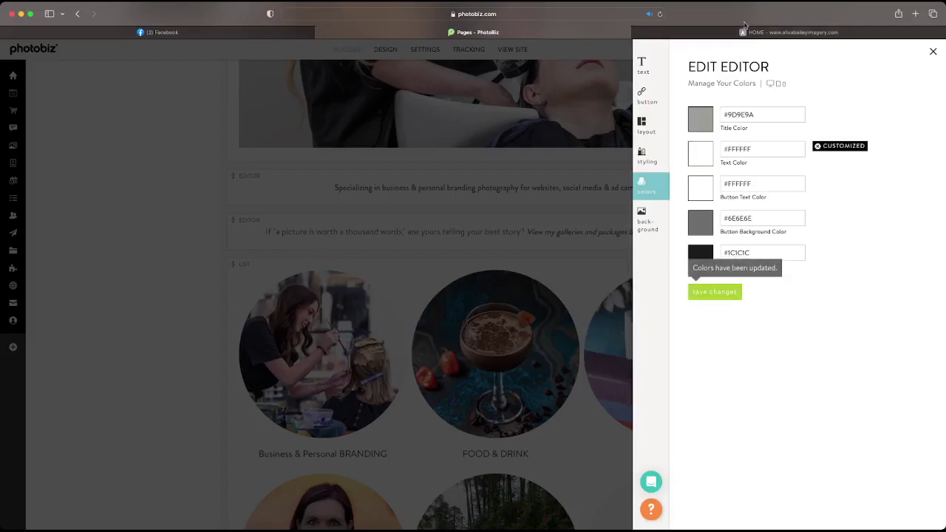
{"action": "left_click", "coordinate": [743, 32]}
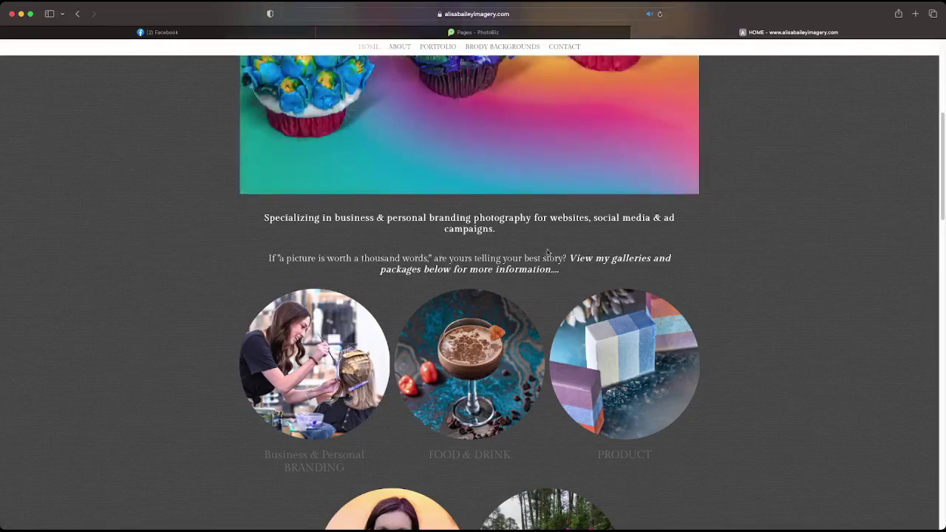
Step: Separate "View my galleries and packages below for more information...." from the preceding question with two line breaks, save, and refresh the live page
{"action": "left_click", "coordinate": [474, 34]}
{"action": "left_click", "coordinate": [643, 65]}
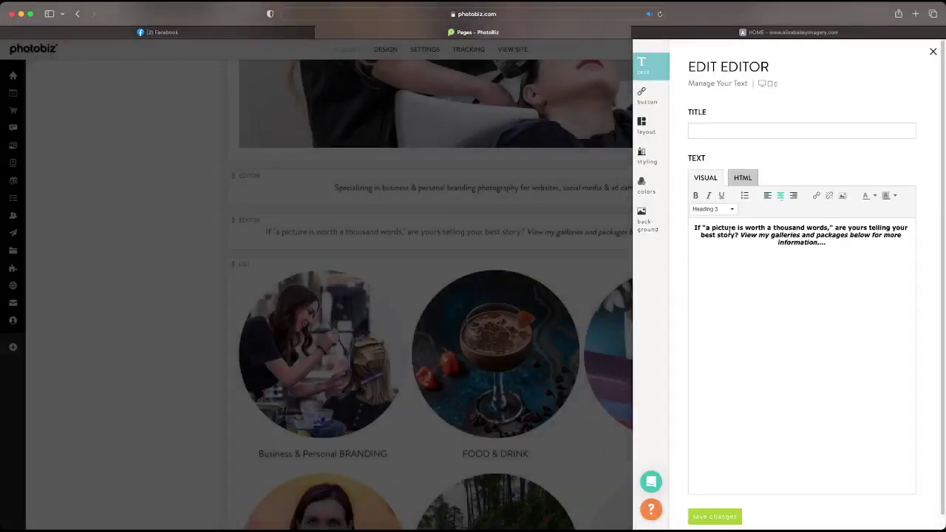
{"action": "left_click", "coordinate": [740, 235]}
{"action": "key", "text": "shift+Return"}
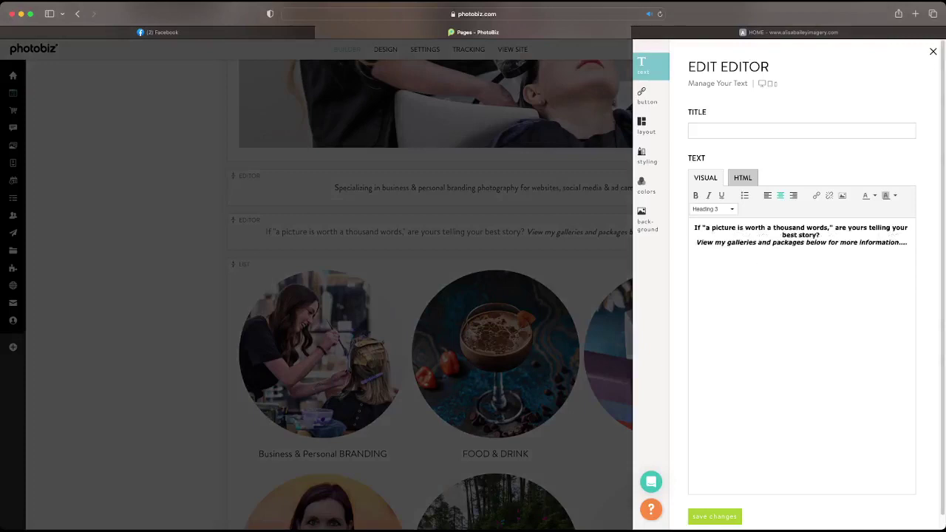
{"action": "key", "text": "Return"}
{"action": "left_click", "coordinate": [710, 516]}
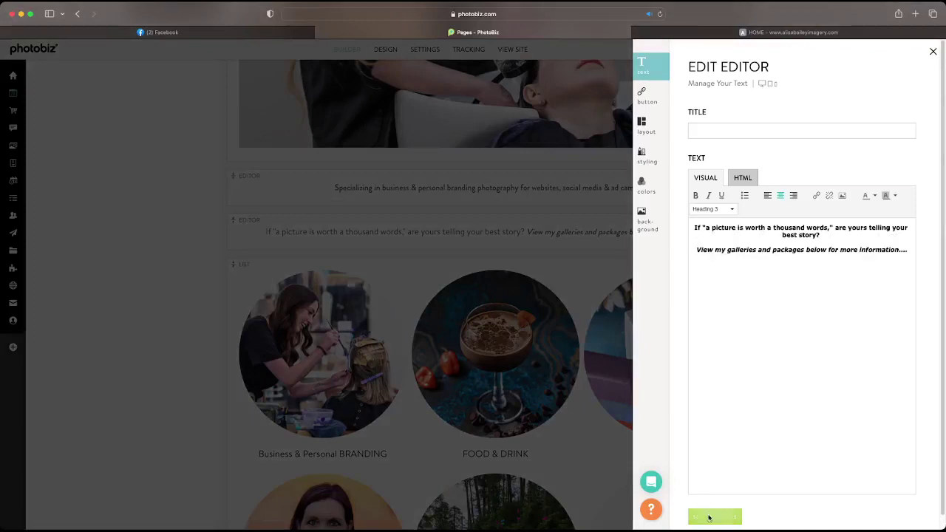
{"action": "left_click", "coordinate": [663, 33]}
{"action": "left_click", "coordinate": [661, 14]}
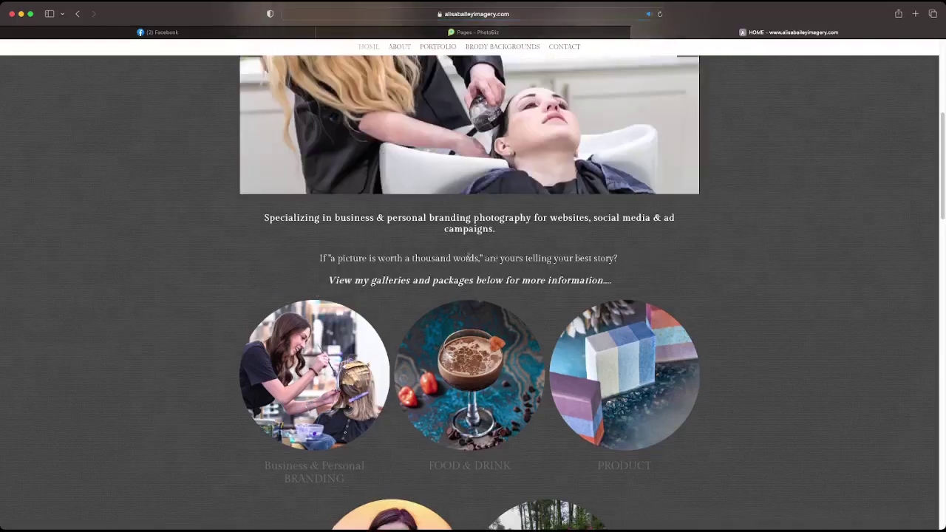
Step: Format the text beginning "If "a picture is worth a thousand words,"" as Heading 2
{"action": "mouse_move", "coordinate": [440, 50]}
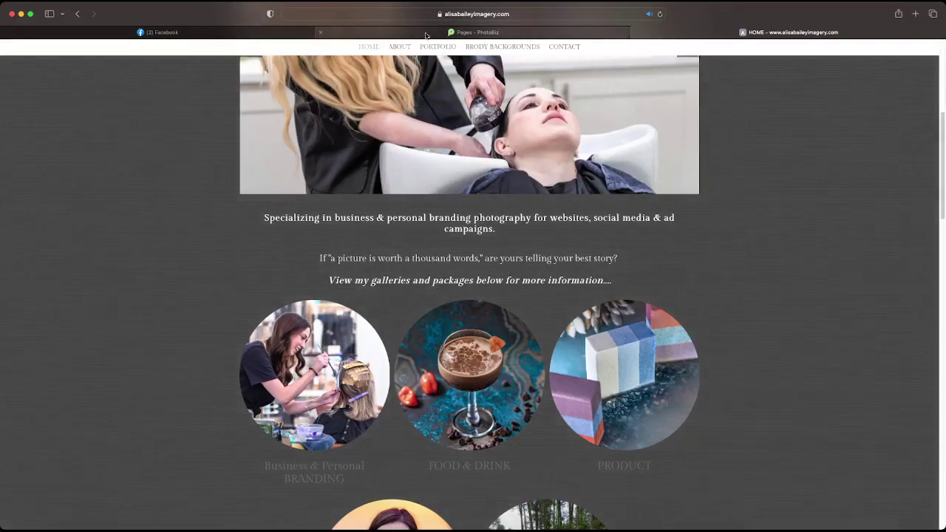
{"action": "left_click", "coordinate": [439, 34]}
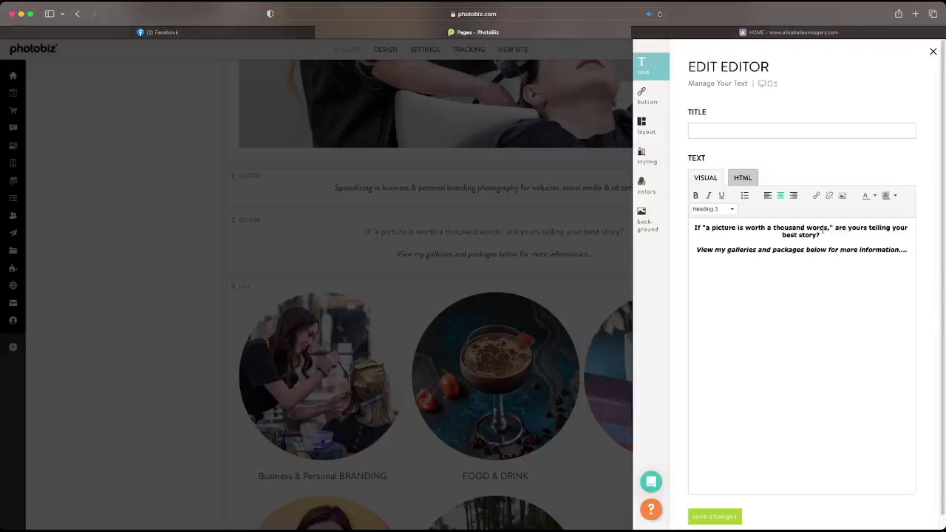
{"action": "left_click_drag", "start_coordinate": [837, 237], "coordinate": [681, 228]}
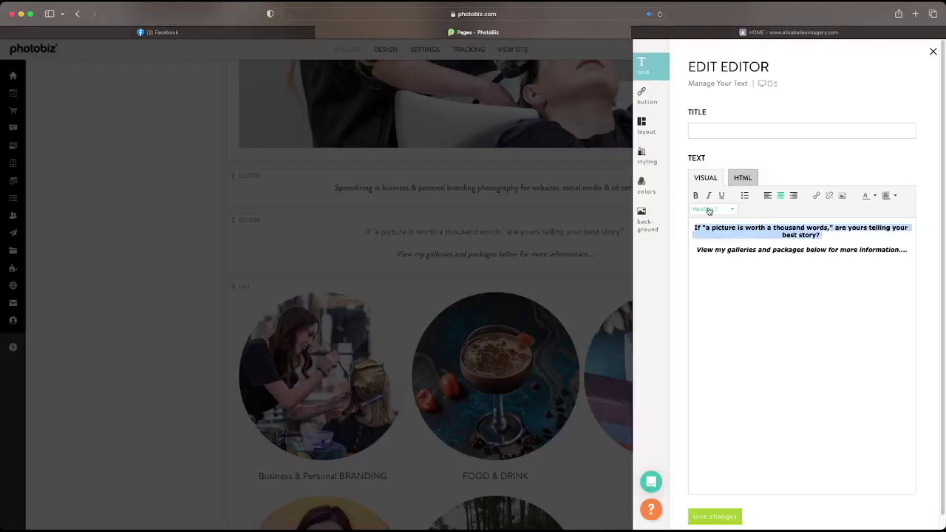
{"action": "left_click", "coordinate": [710, 210]}
{"action": "left_click", "coordinate": [731, 285]}
Step: Replace the line breaks between the question and the galleries sentence with a single paragraph break
{"action": "left_click_drag", "start_coordinate": [837, 268], "coordinate": [749, 243]}
{"action": "left_click", "coordinate": [750, 246]}
{"action": "key", "text": "BackSpace"}
{"action": "key", "text": "Return"}
{"action": "key", "text": "BackSpace"}
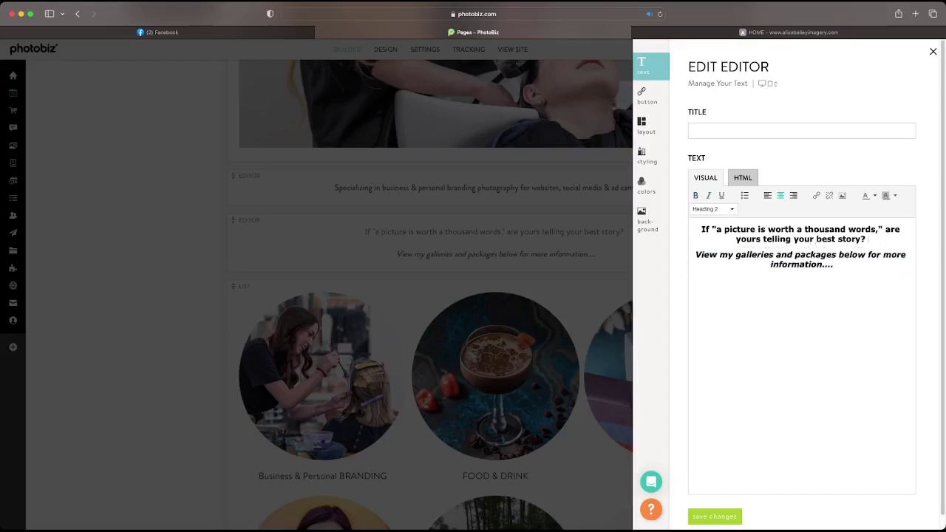
{"action": "key", "text": "BackSpace"}
{"action": "key", "text": "Return"}
Step: Format only the "View my galleries and packages below" line as Heading 3, save, and refresh the live page
{"action": "left_click_drag", "start_coordinate": [834, 264], "coordinate": [694, 255]}
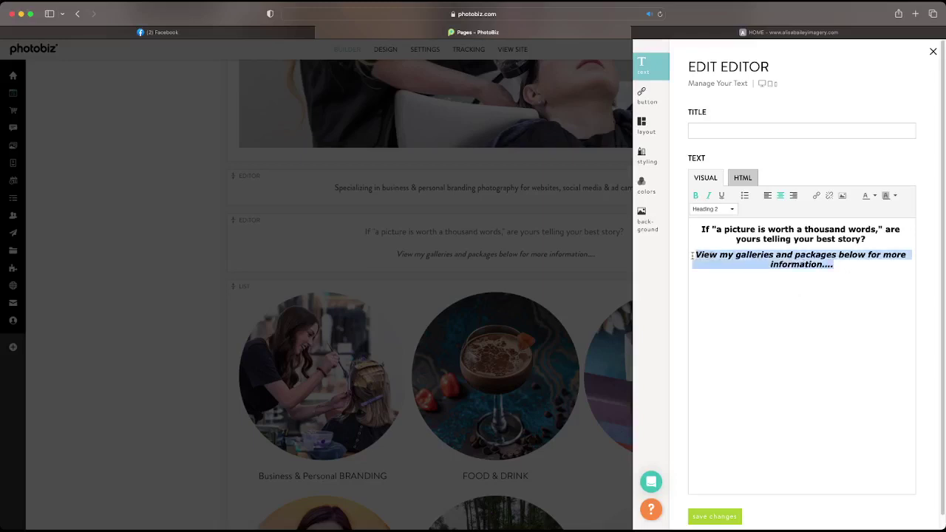
{"action": "left_click", "coordinate": [713, 209]}
{"action": "left_click", "coordinate": [710, 298]}
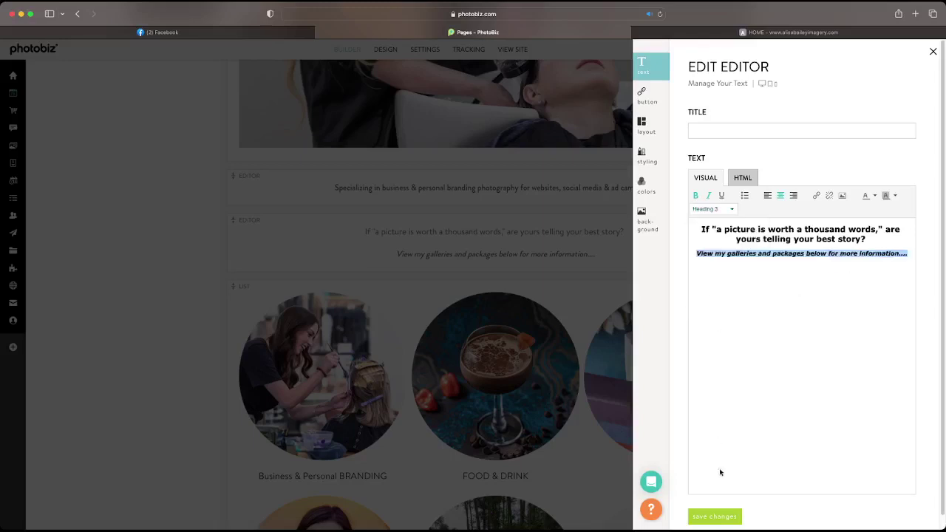
{"action": "left_click", "coordinate": [714, 516]}
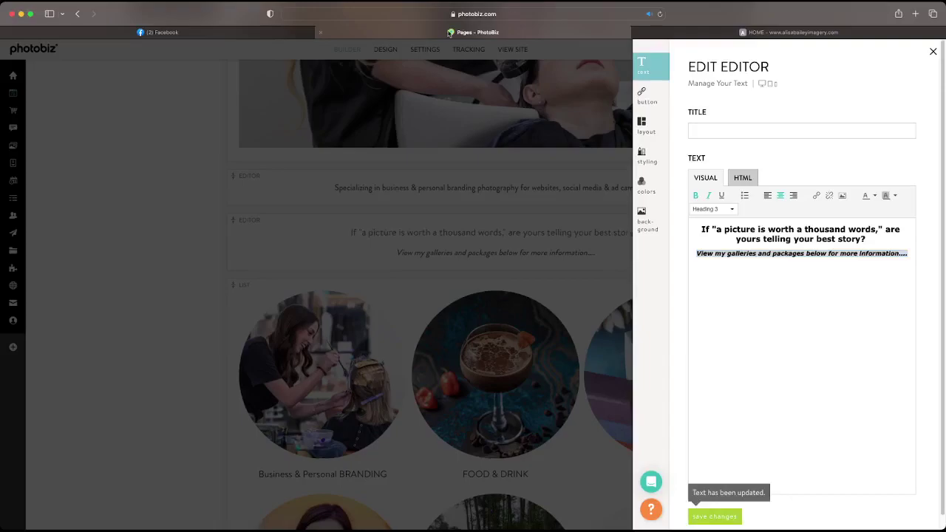
{"action": "left_click", "coordinate": [689, 33]}
{"action": "left_click", "coordinate": [659, 13]}
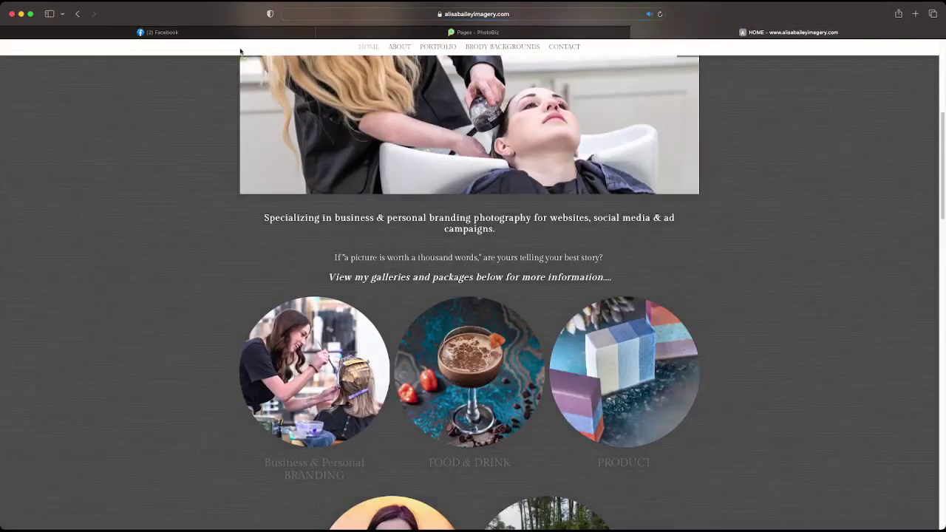
Step: Format both lines of the editor text as Heading 3, save the text, and check them on the refreshed live page
{"action": "left_click", "coordinate": [417, 34]}
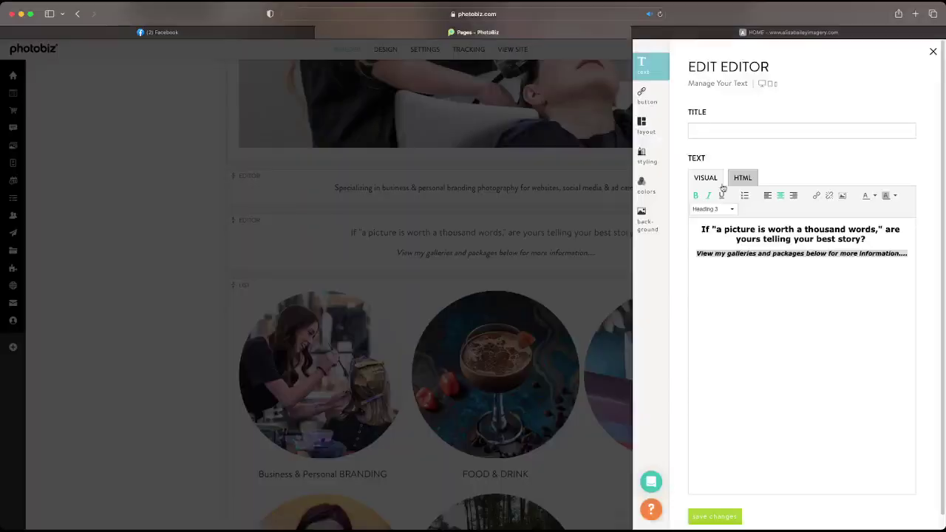
{"action": "left_click", "coordinate": [745, 227]}
{"action": "left_click_drag", "start_coordinate": [876, 238], "coordinate": [913, 275]}
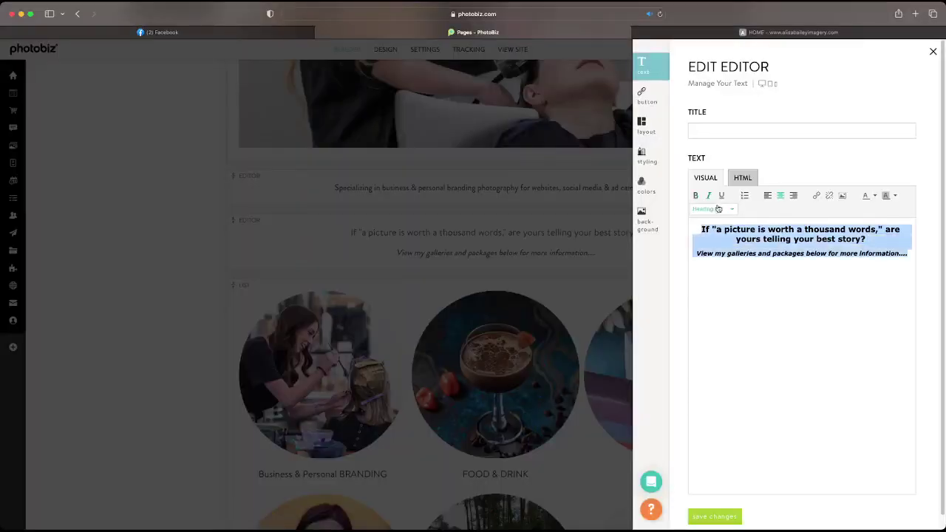
{"action": "left_click", "coordinate": [706, 210]}
{"action": "left_click", "coordinate": [718, 299]}
{"action": "left_click", "coordinate": [716, 519]}
{"action": "left_click", "coordinate": [665, 33]}
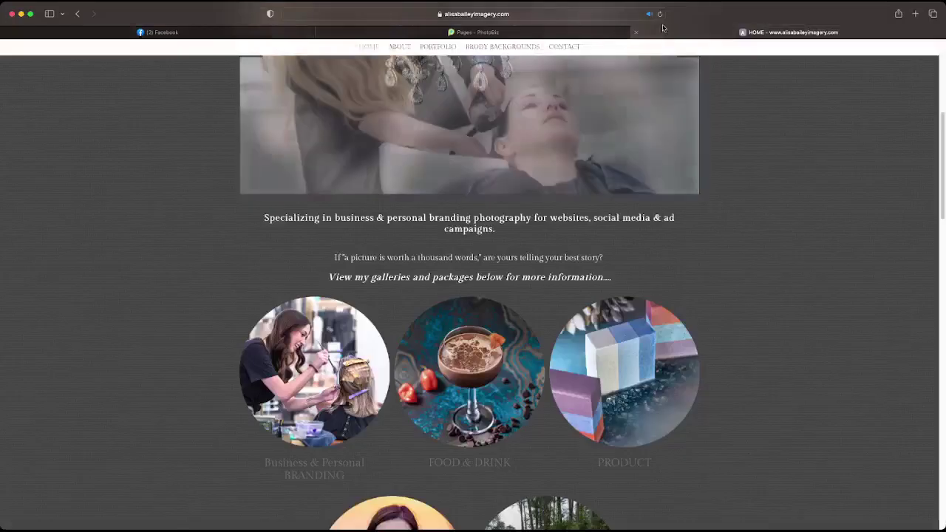
{"action": "left_click", "coordinate": [661, 15]}
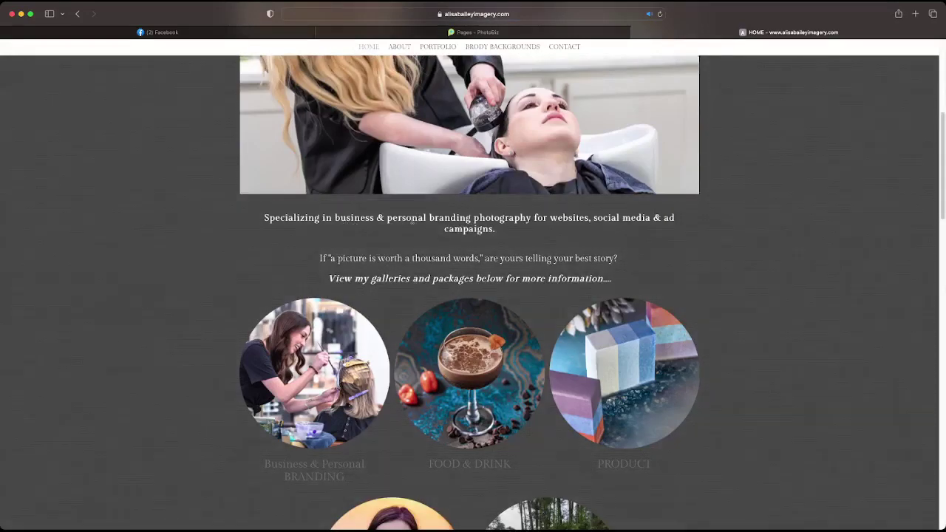
Step: Format the "Specializing in business & personal branding photography" block's text as Heading 1, save, and view it on the live page
{"action": "left_click", "coordinate": [422, 34]}
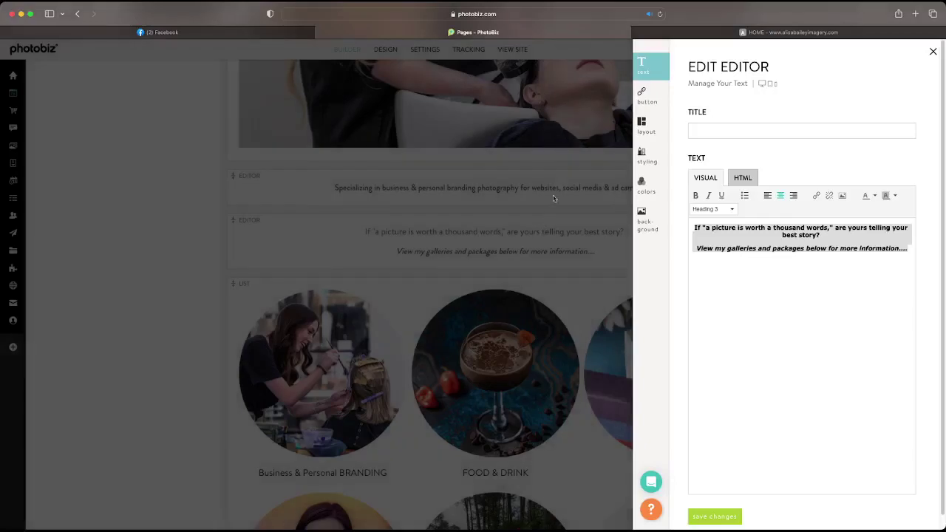
{"action": "left_click", "coordinate": [556, 195]}
{"action": "left_click", "coordinate": [566, 202]}
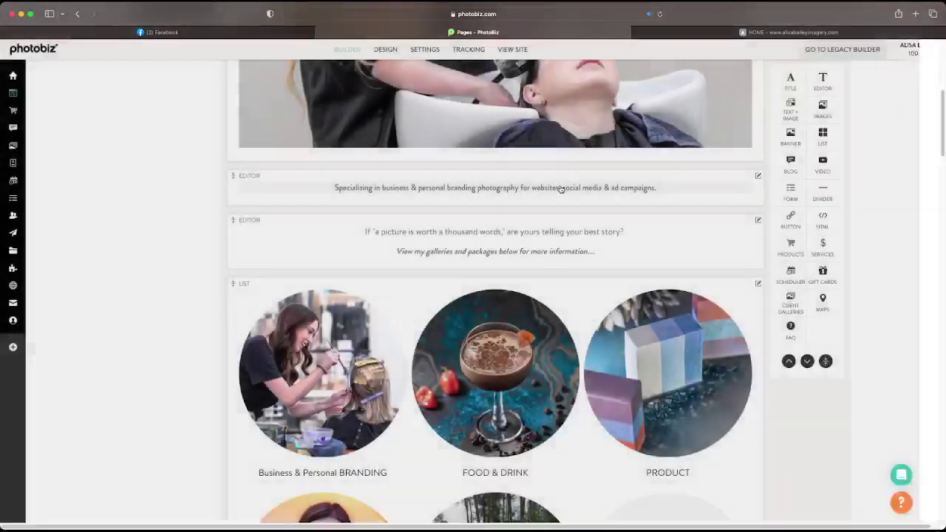
{"action": "left_click", "coordinate": [754, 232]}
{"action": "left_click_drag", "start_coordinate": [872, 237], "coordinate": [671, 225]}
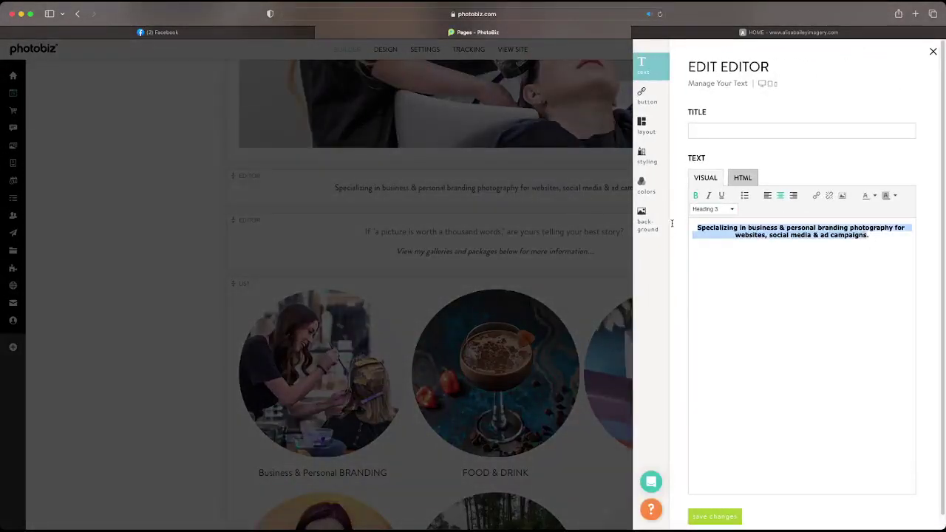
{"action": "left_click", "coordinate": [712, 209]}
{"action": "left_click", "coordinate": [728, 268]}
{"action": "left_click", "coordinate": [714, 516]}
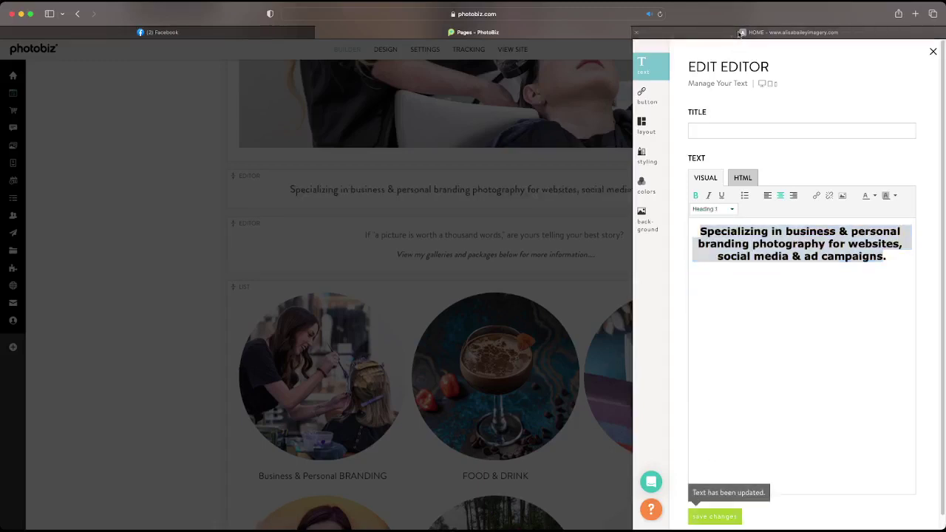
{"action": "left_click", "coordinate": [702, 33]}
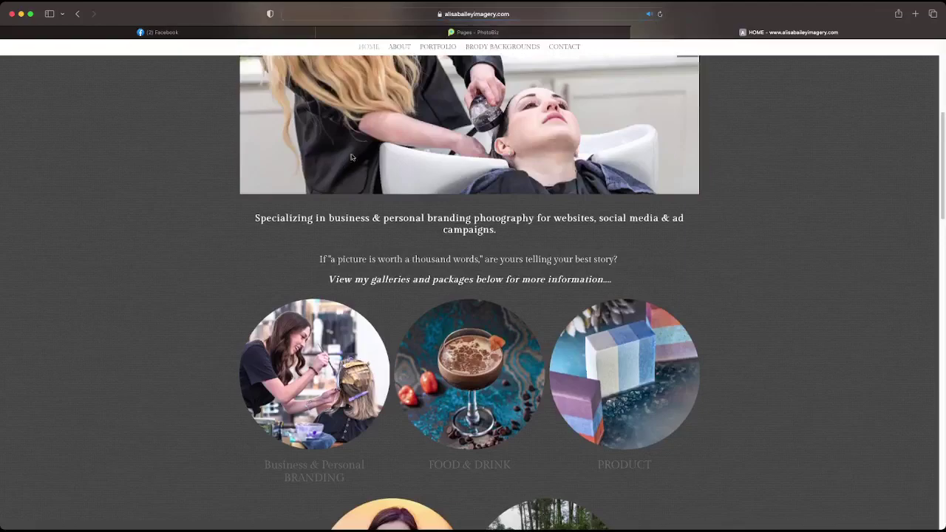
Step: Set the "Specializing in business" block's left-right padding to Medium, save the styling, and refresh the live page
{"action": "left_click", "coordinate": [391, 34]}
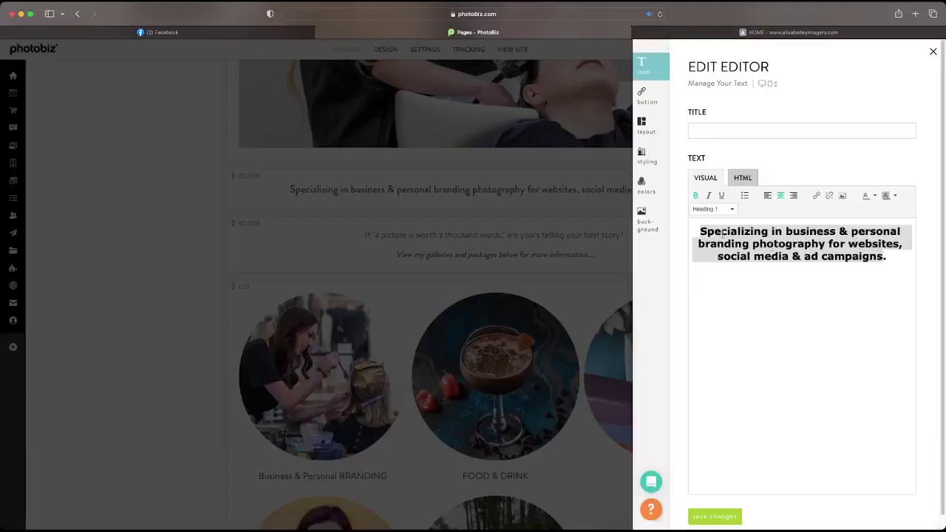
{"action": "left_click", "coordinate": [780, 250]}
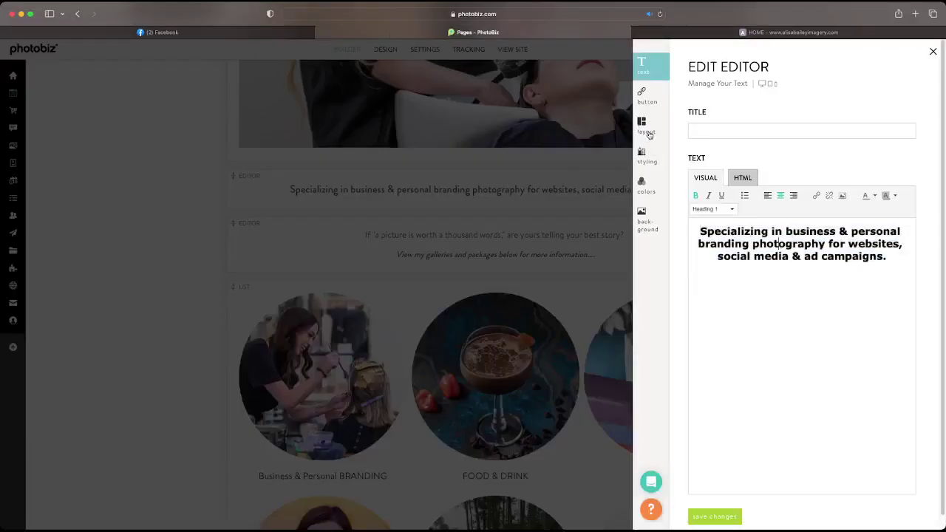
{"action": "left_click", "coordinate": [645, 169]}
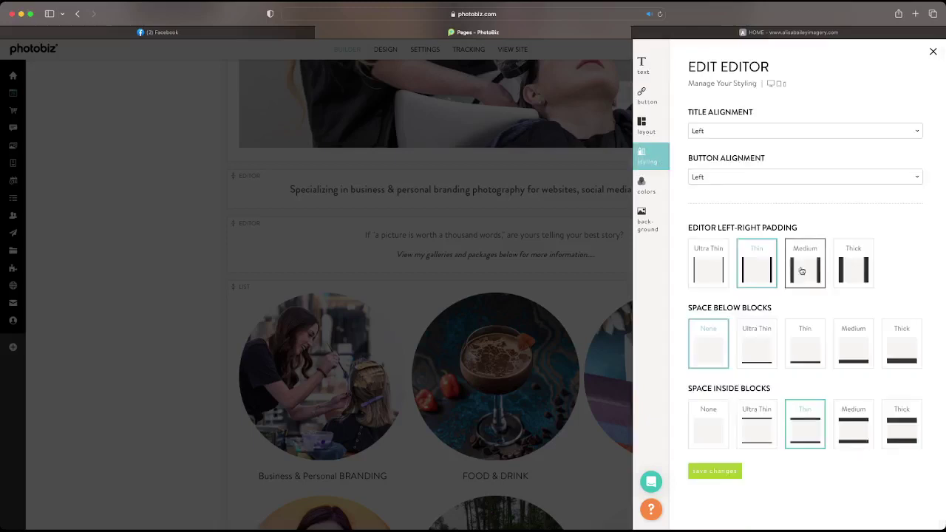
{"action": "left_click", "coordinate": [803, 271]}
{"action": "left_click", "coordinate": [714, 471]}
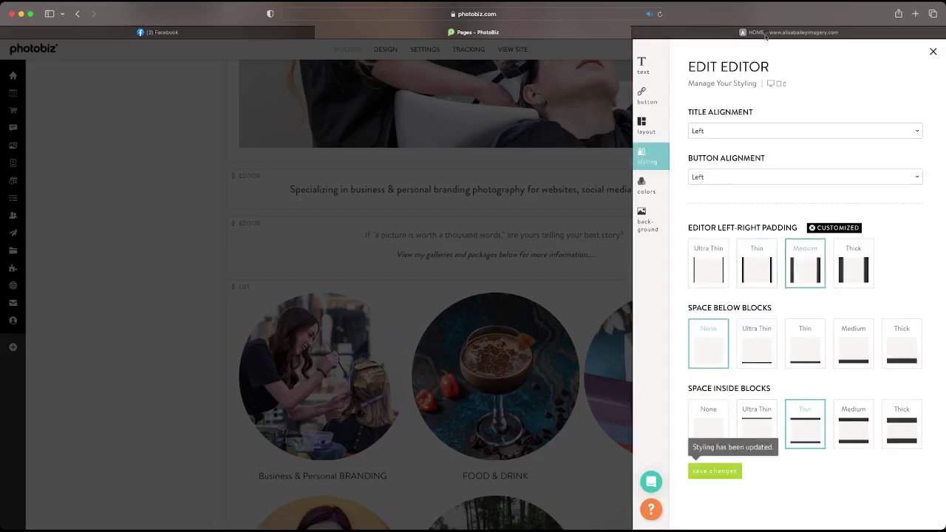
{"action": "left_click", "coordinate": [694, 31]}
{"action": "left_click", "coordinate": [660, 14]}
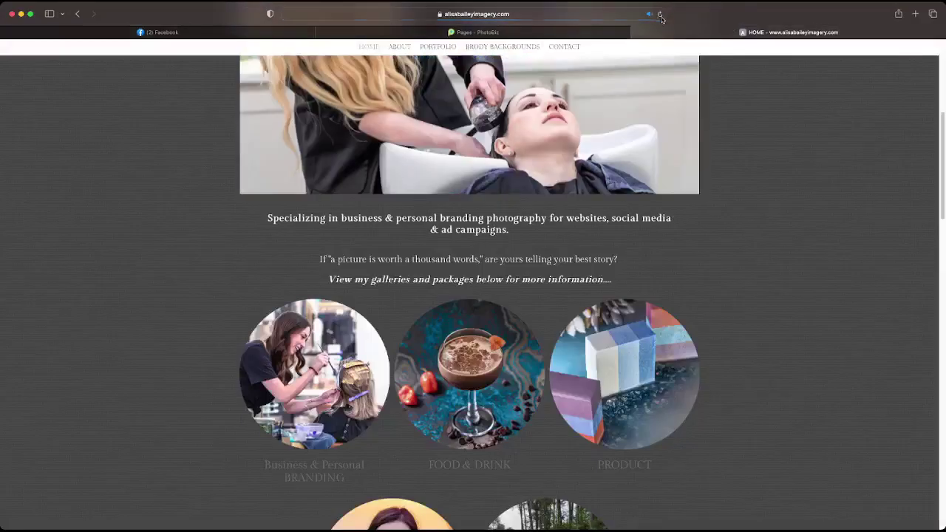
Step: Set the "Specializing in business" block's left-right padding to Thick, save the styling, and check the refreshed live page
{"action": "left_click", "coordinate": [517, 33]}
{"action": "left_click", "coordinate": [844, 270]}
{"action": "left_click", "coordinate": [728, 473]}
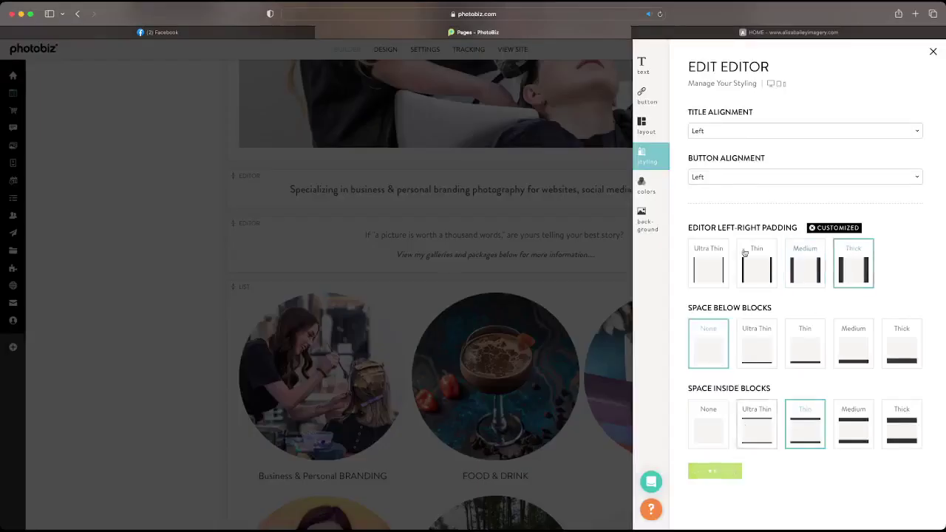
{"action": "left_click", "coordinate": [749, 33]}
{"action": "left_click", "coordinate": [659, 14]}
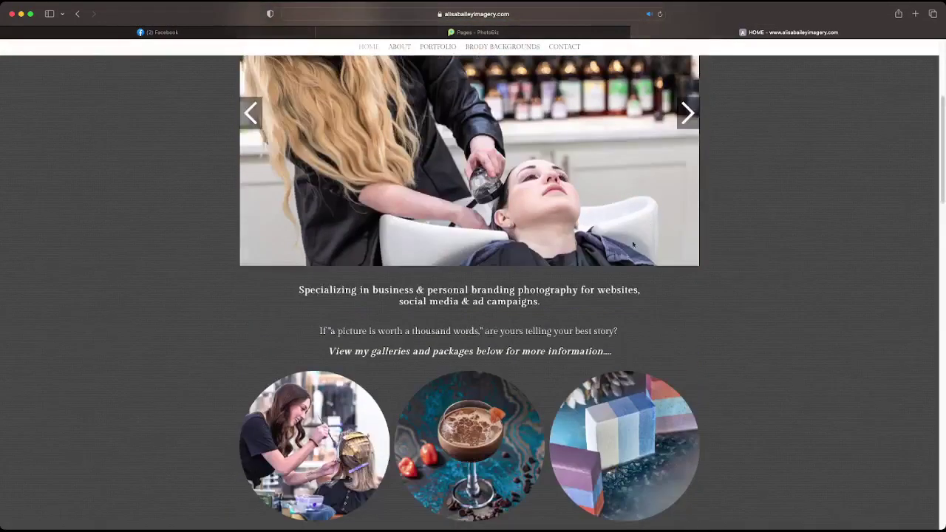
{"action": "scroll", "coordinate": [584, 306], "scroll_direction": "down", "scroll_amount": 1}
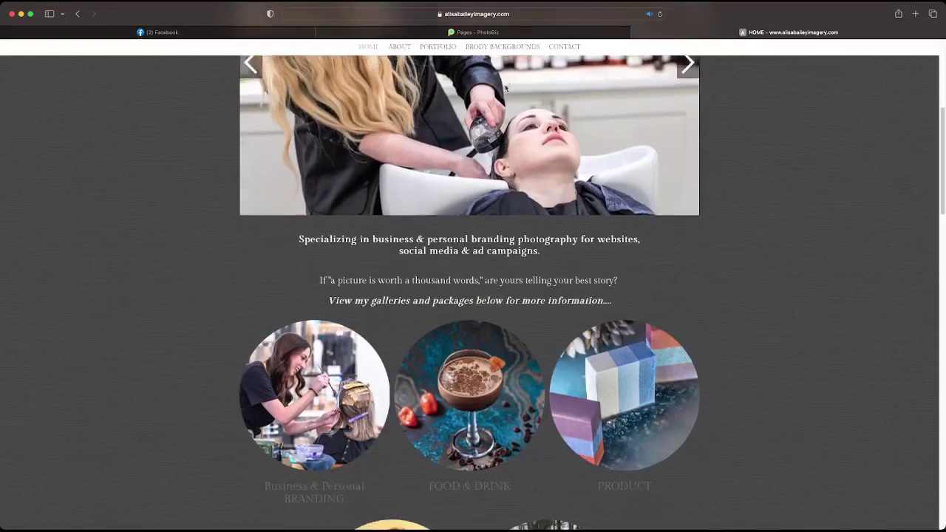
Step: Close the block settings, add a divider block between the second editor block and the image list, and check the live page
{"action": "left_click", "coordinate": [513, 32]}
{"action": "left_click", "coordinate": [555, 202]}
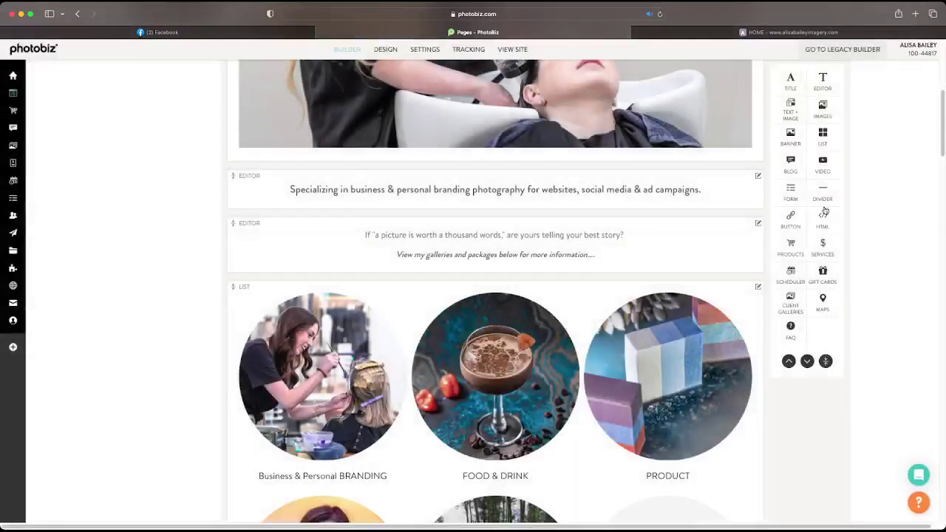
{"action": "left_click_drag", "start_coordinate": [825, 199], "coordinate": [618, 276]}
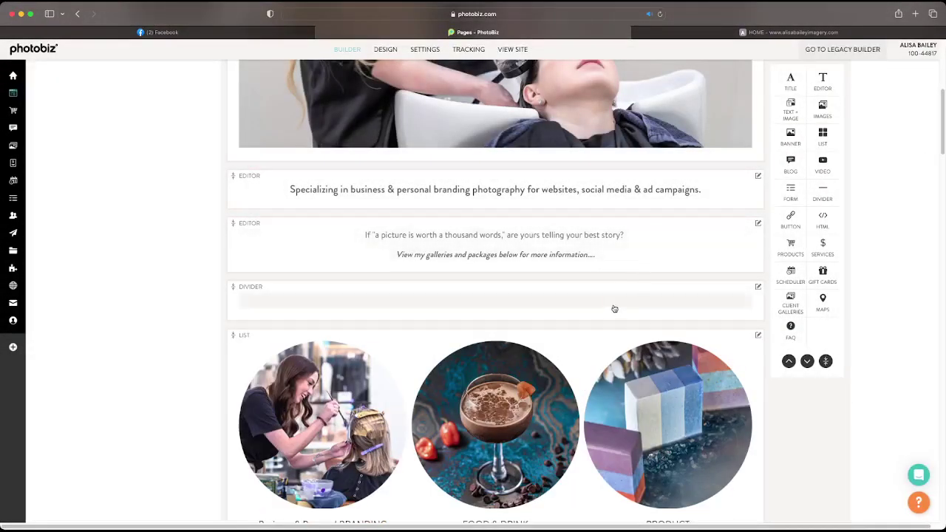
{"action": "left_click", "coordinate": [746, 32]}
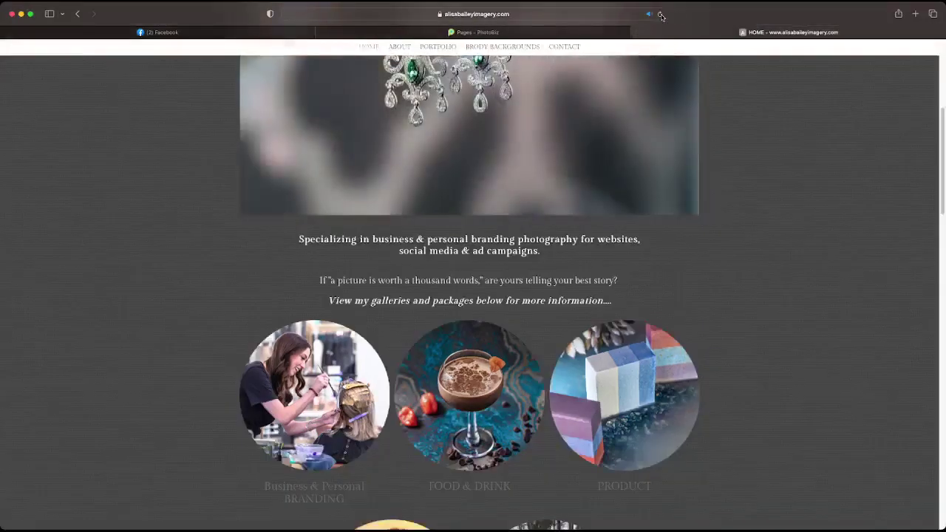
Step: Set the thickness of the divider above the image list to Medium, save, and check the refreshed live page
{"action": "left_click", "coordinate": [577, 31]}
{"action": "left_click", "coordinate": [708, 304]}
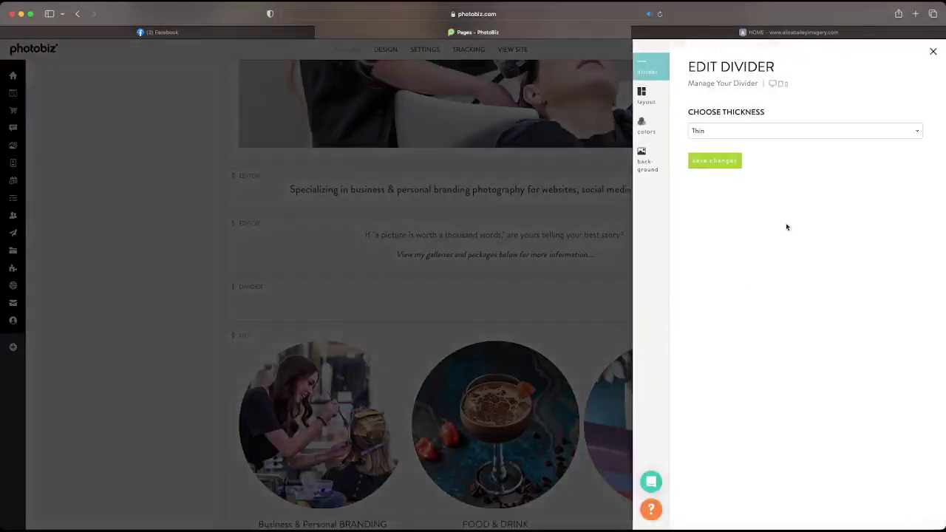
{"action": "left_click", "coordinate": [744, 133]}
{"action": "left_click", "coordinate": [744, 144]}
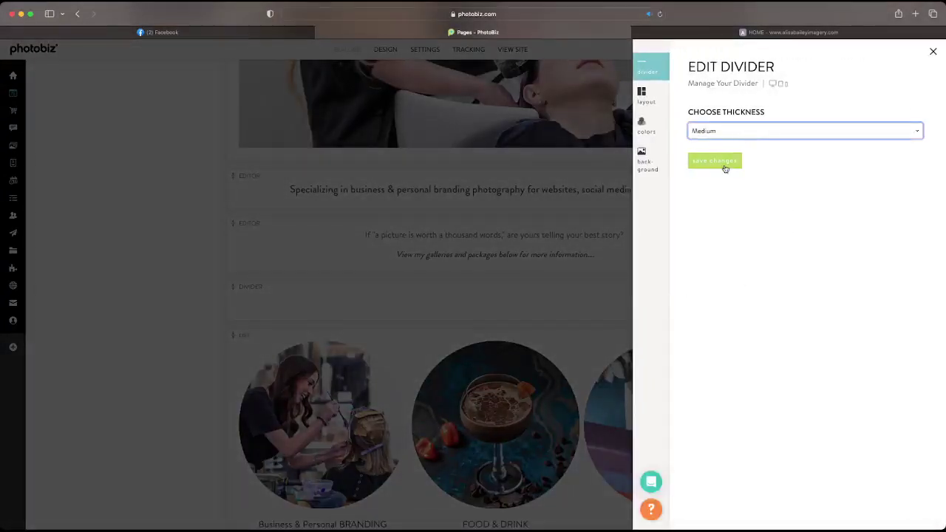
{"action": "left_click", "coordinate": [717, 161]}
{"action": "left_click", "coordinate": [788, 32]}
{"action": "left_click", "coordinate": [660, 14]}
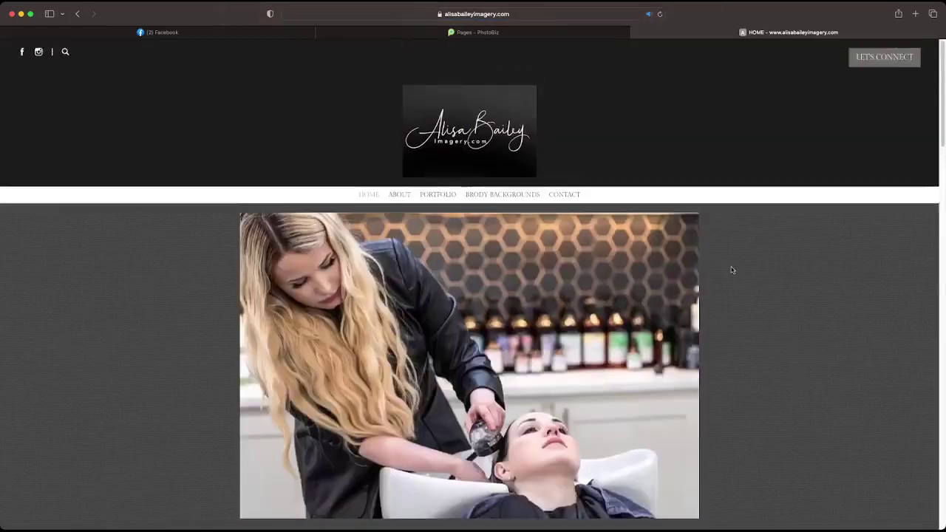
{"action": "scroll", "coordinate": [732, 270], "scroll_direction": "down", "scroll_amount": 5}
{"action": "scroll", "coordinate": [732, 270], "scroll_direction": "up", "scroll_amount": 2}
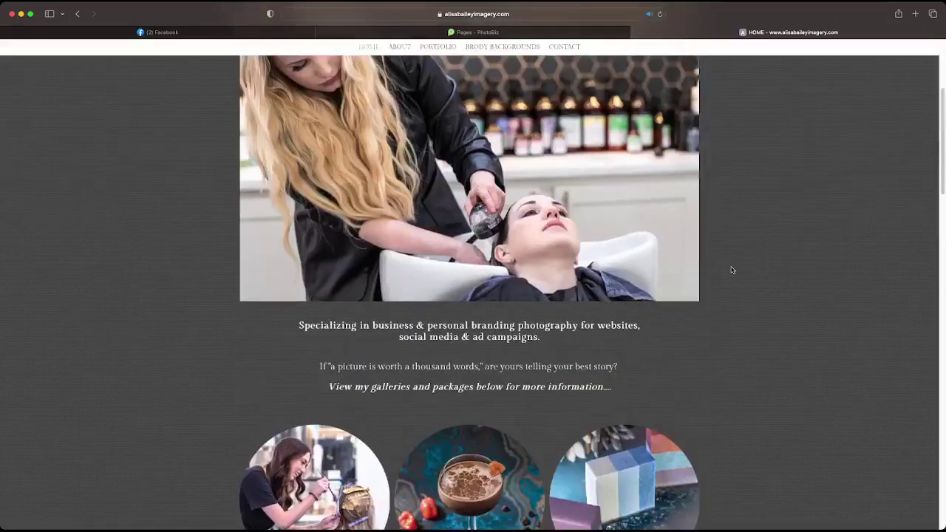
Step: Add a divider block between the two editor blocks and give it the Line layout
{"action": "left_click", "coordinate": [473, 32]}
{"action": "left_click", "coordinate": [543, 235]}
{"action": "left_click_drag", "start_coordinate": [621, 205], "coordinate": [604, 206]}
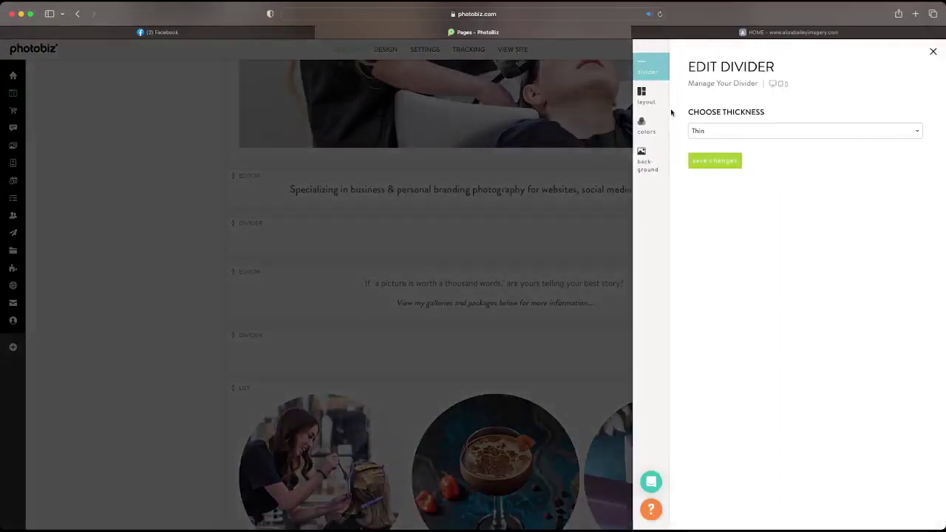
{"action": "left_click", "coordinate": [650, 96]}
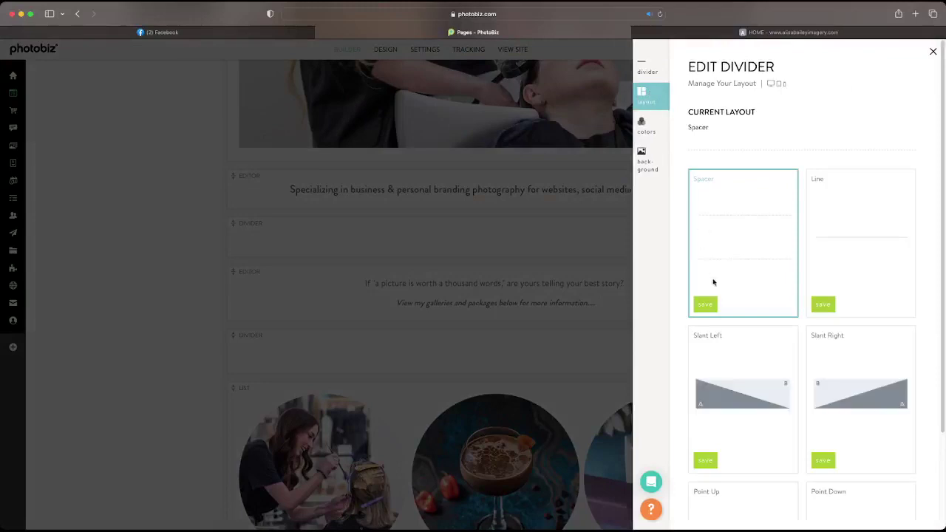
{"action": "left_click", "coordinate": [821, 304]}
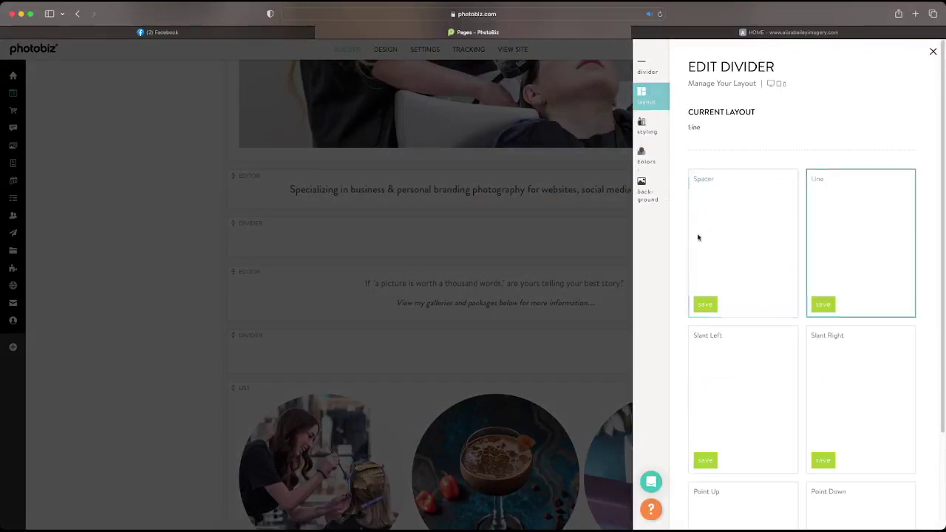
Step: Set the line divider's thickness to Ultra Thin and its length to Short, and save the changes
{"action": "left_click", "coordinate": [651, 74]}
{"action": "left_click", "coordinate": [772, 176]}
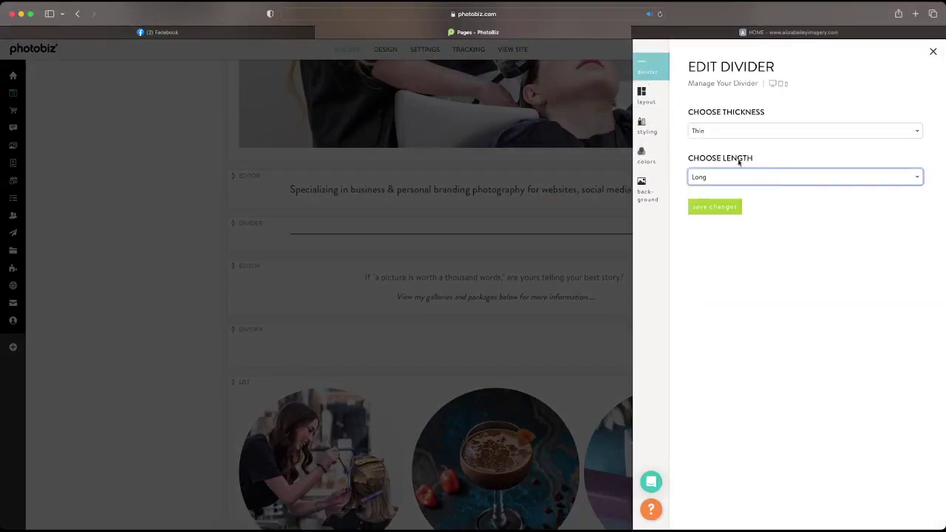
{"action": "left_click", "coordinate": [734, 155]}
{"action": "left_click", "coordinate": [723, 131]}
{"action": "left_click", "coordinate": [723, 122]}
{"action": "left_click", "coordinate": [714, 207]}
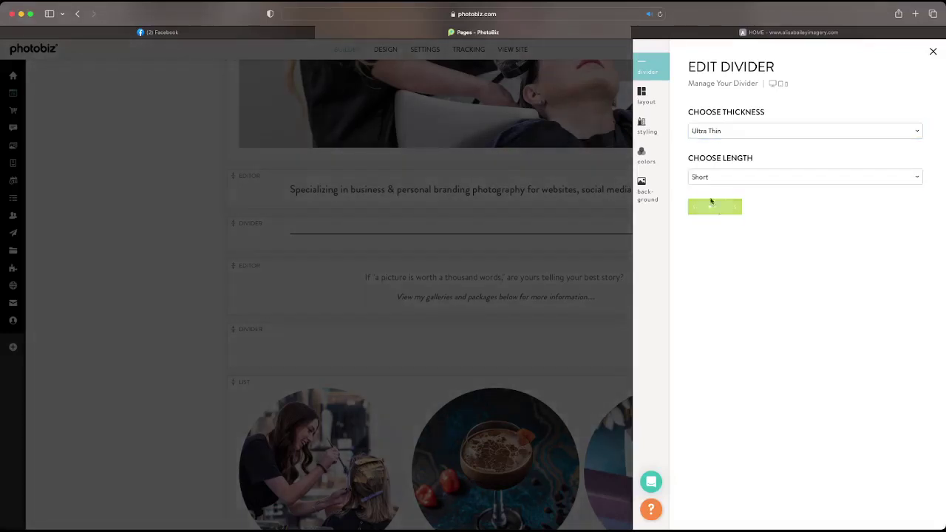
Step: Change the divider's line color to white, save it, and refresh the live page
{"action": "left_click", "coordinate": [649, 151]}
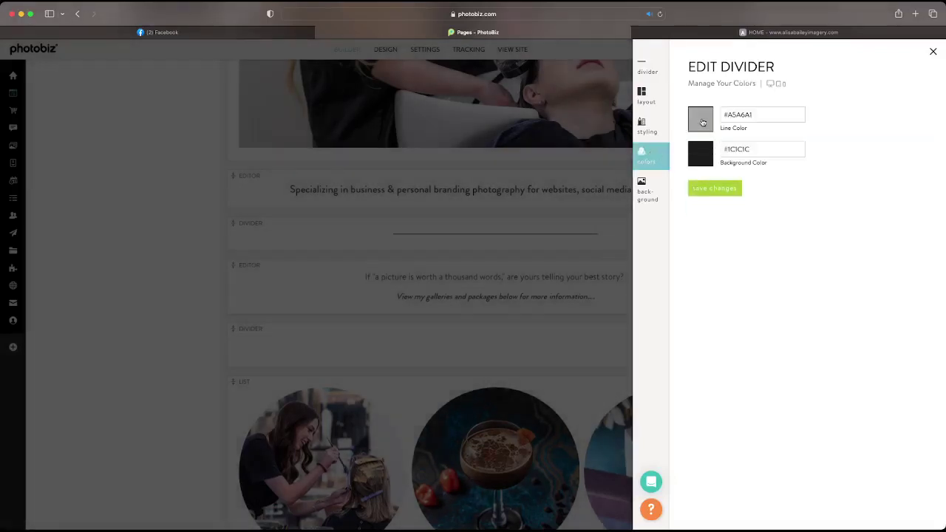
{"action": "left_click", "coordinate": [701, 121]}
{"action": "left_click", "coordinate": [588, 233]}
{"action": "left_click", "coordinate": [701, 189]}
{"action": "left_click", "coordinate": [747, 31]}
{"action": "left_click", "coordinate": [660, 14]}
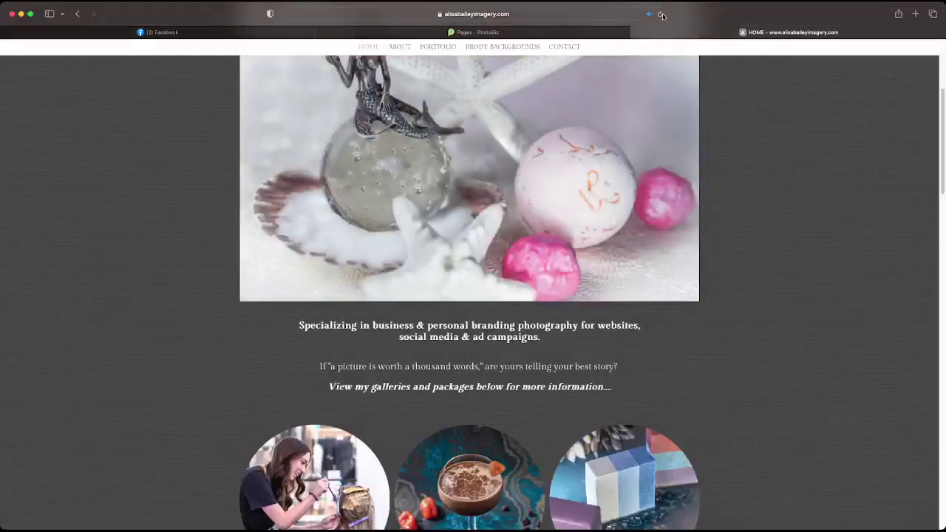
Step: Examine the line divider, the slideshow images and the gallery circles on the live home page
{"action": "scroll", "coordinate": [683, 272], "scroll_direction": "down", "scroll_amount": 2}
{"action": "scroll", "coordinate": [672, 275], "scroll_direction": "up", "scroll_amount": 1}
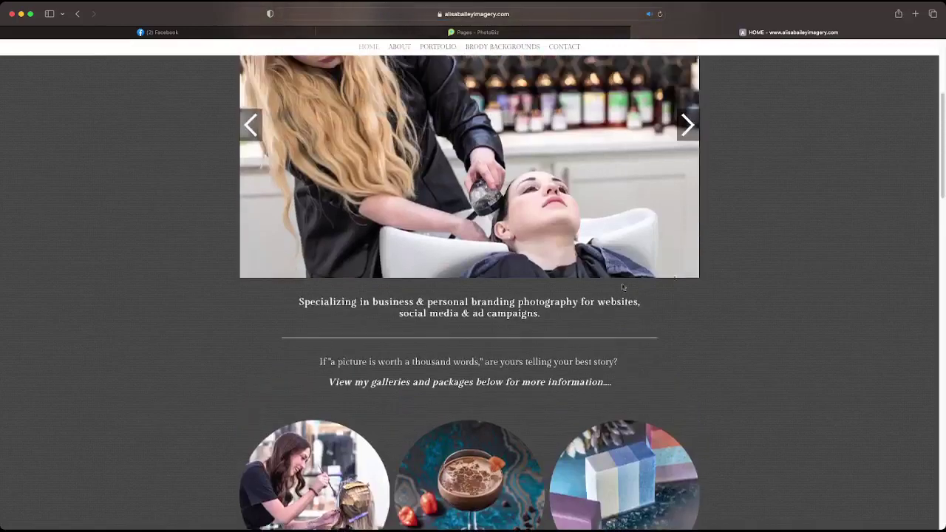
{"action": "scroll", "coordinate": [510, 326], "scroll_direction": "down", "scroll_amount": 2}
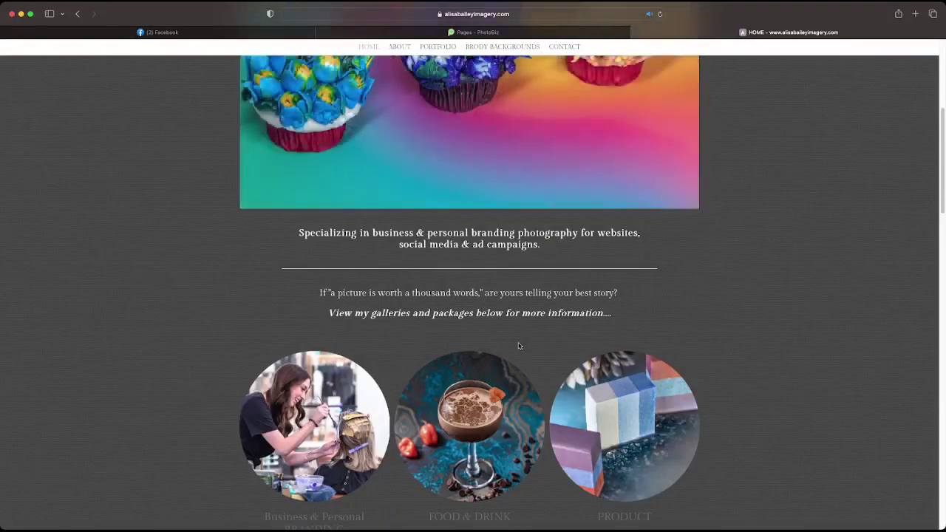
{"action": "scroll", "coordinate": [519, 342], "scroll_direction": "up", "scroll_amount": 4}
{"action": "scroll", "coordinate": [519, 336], "scroll_direction": "down", "scroll_amount": 3}
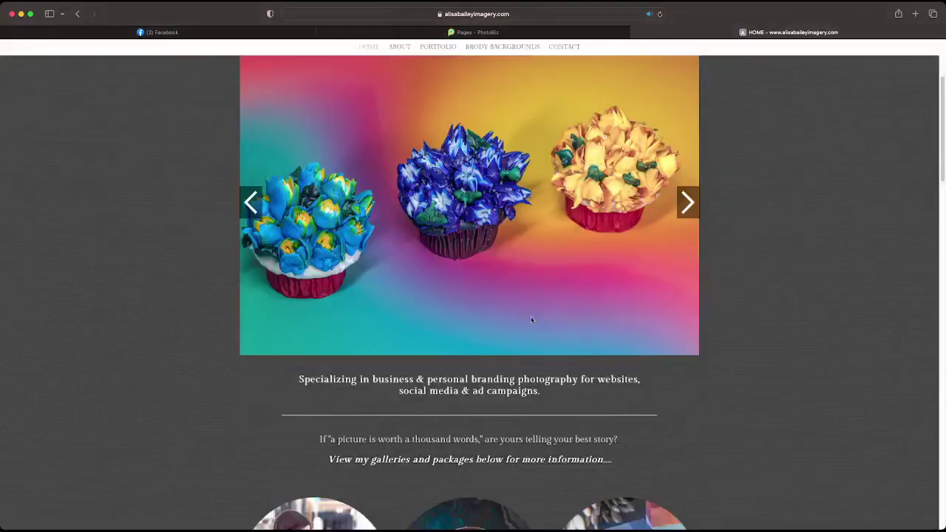
{"action": "left_click", "coordinate": [681, 196]}
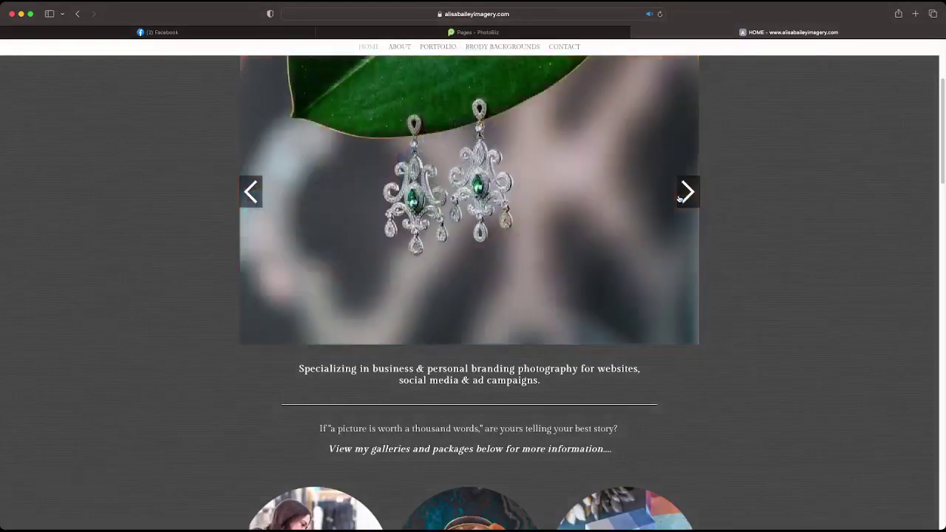
{"action": "left_click", "coordinate": [680, 196]}
{"action": "left_click", "coordinate": [681, 196]}
{"action": "scroll", "coordinate": [672, 288], "scroll_direction": "down", "scroll_amount": 5}
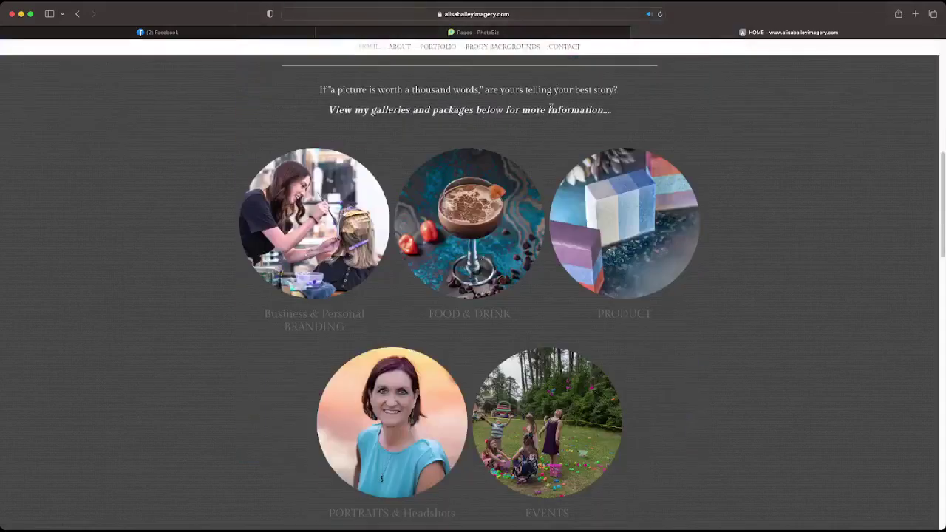
Step: Set the image list's Editorial Circle layout to 5 columns, save, and check the refreshed live page
{"action": "left_click", "coordinate": [508, 36]}
{"action": "left_click", "coordinate": [479, 344]}
{"action": "scroll", "coordinate": [518, 369], "scroll_direction": "down", "scroll_amount": 3}
{"action": "left_click", "coordinate": [537, 335]}
{"action": "left_click", "coordinate": [641, 130]}
{"action": "scroll", "coordinate": [745, 289], "scroll_direction": "down", "scroll_amount": 5}
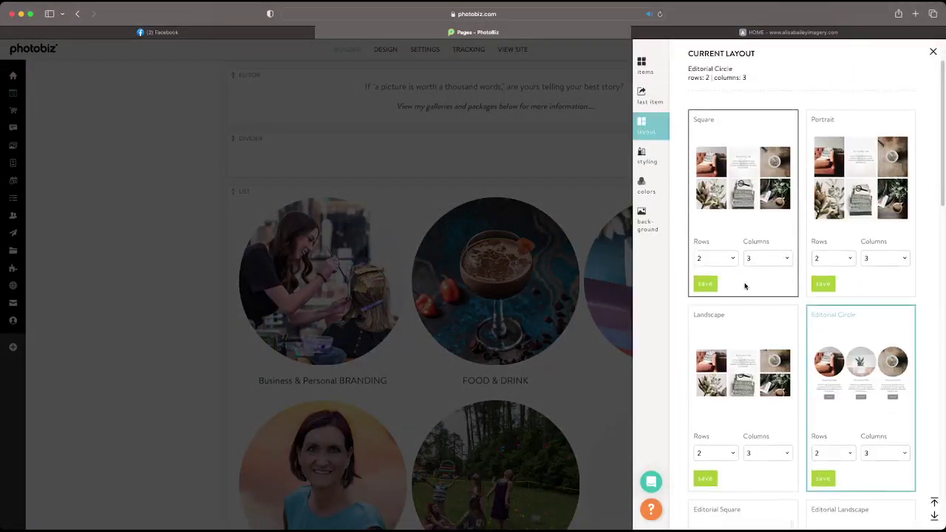
{"action": "left_click", "coordinate": [882, 391]}
{"action": "left_click", "coordinate": [823, 417]}
{"action": "left_click", "coordinate": [746, 31]}
{"action": "left_click", "coordinate": [660, 14]}
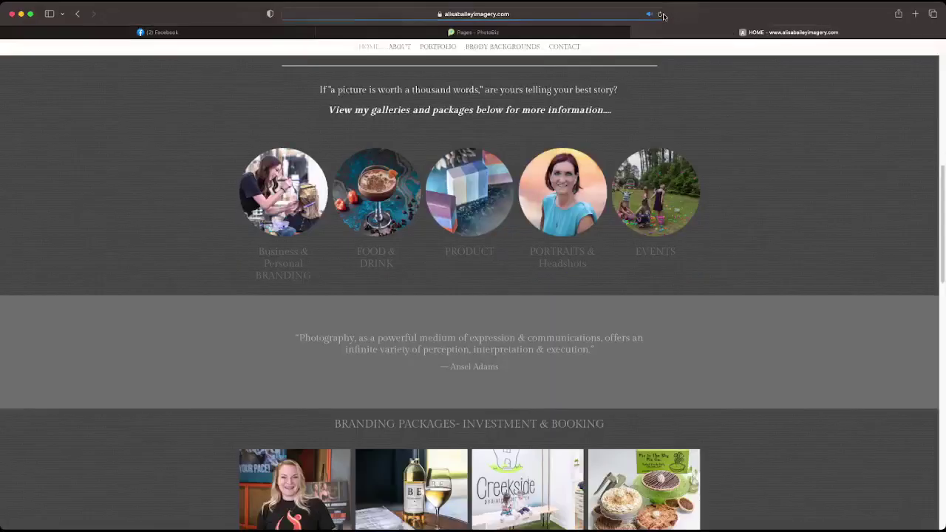
{"action": "scroll", "coordinate": [691, 193], "scroll_direction": "up", "scroll_amount": 3}
{"action": "scroll", "coordinate": [690, 193], "scroll_direction": "down", "scroll_amount": 1}
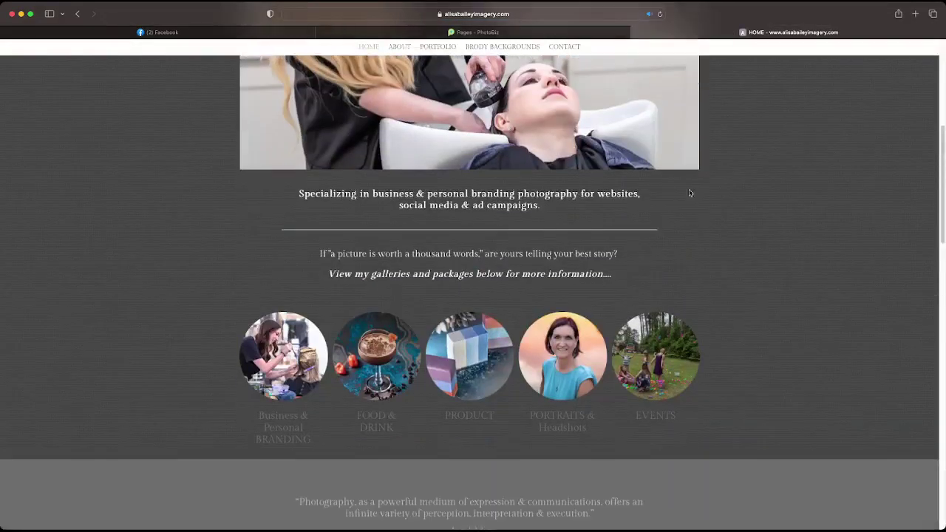
Step: Set the list's Editorial Circle layout back to 3 columns, save, and refresh the live page
{"action": "left_click", "coordinate": [547, 33]}
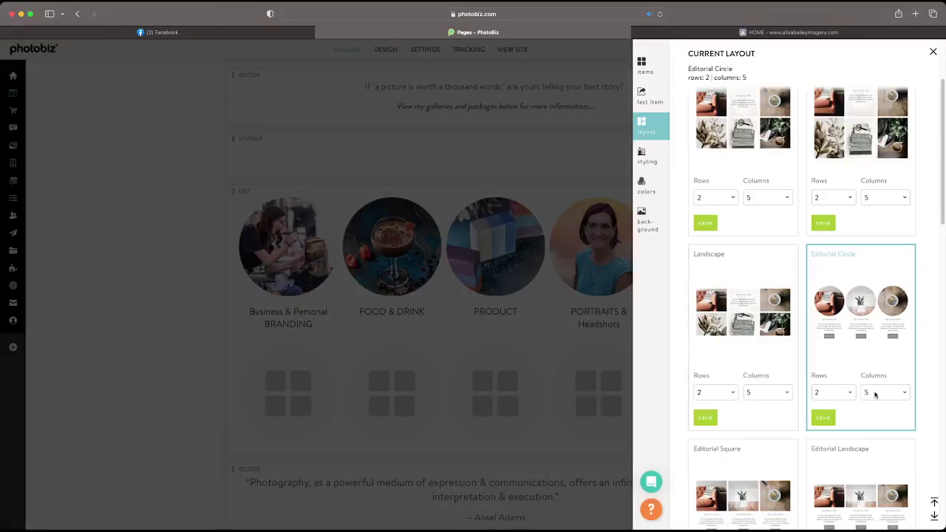
{"action": "left_click", "coordinate": [875, 394]}
{"action": "key", "text": "3"}
{"action": "left_click", "coordinate": [823, 418]}
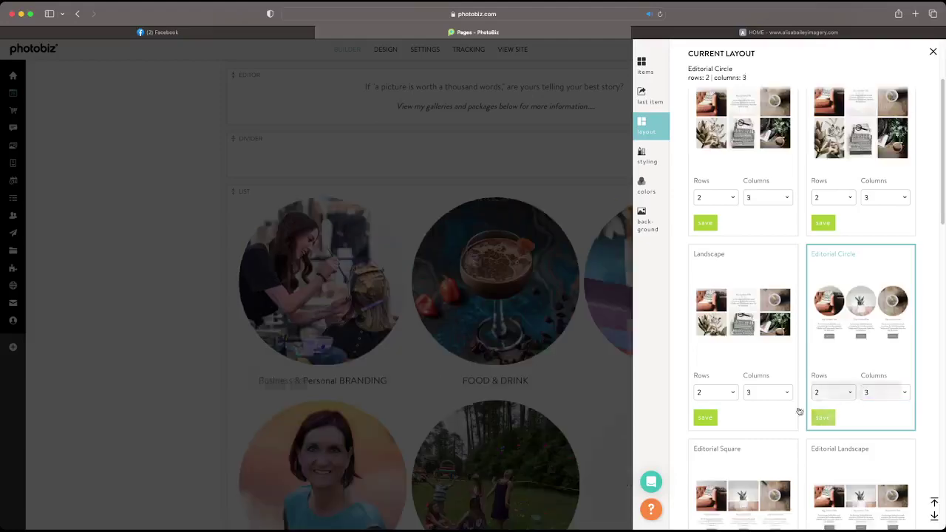
{"action": "left_click", "coordinate": [741, 31]}
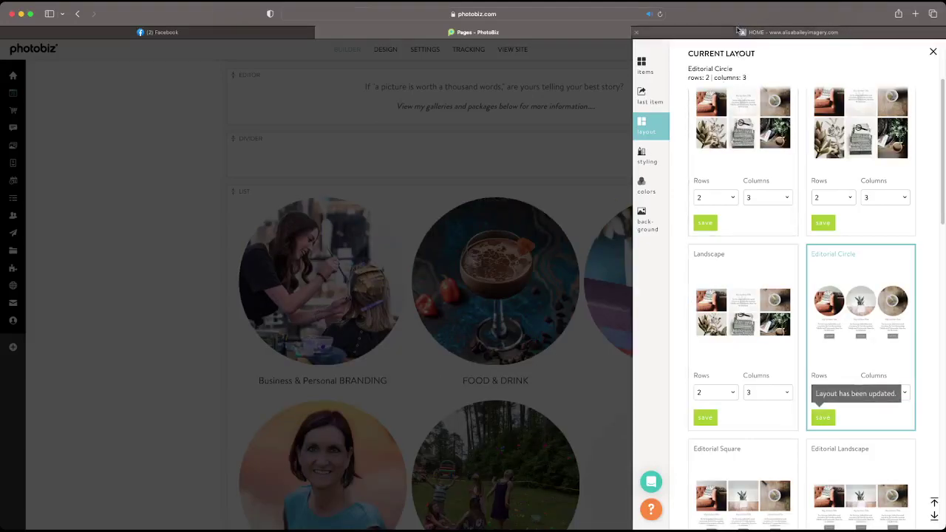
{"action": "left_click", "coordinate": [658, 15]}
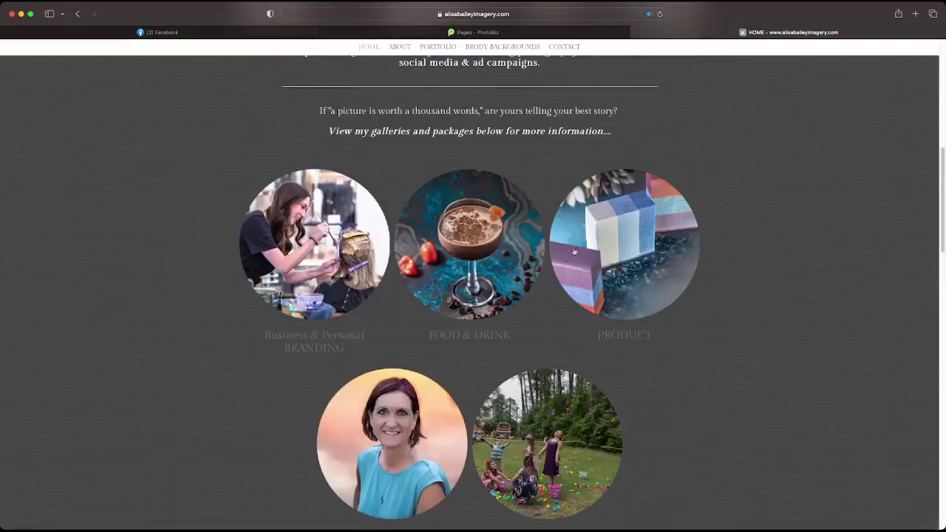
Step: Set the image list's space between items to Medium and save the styling
{"action": "left_click", "coordinate": [595, 34]}
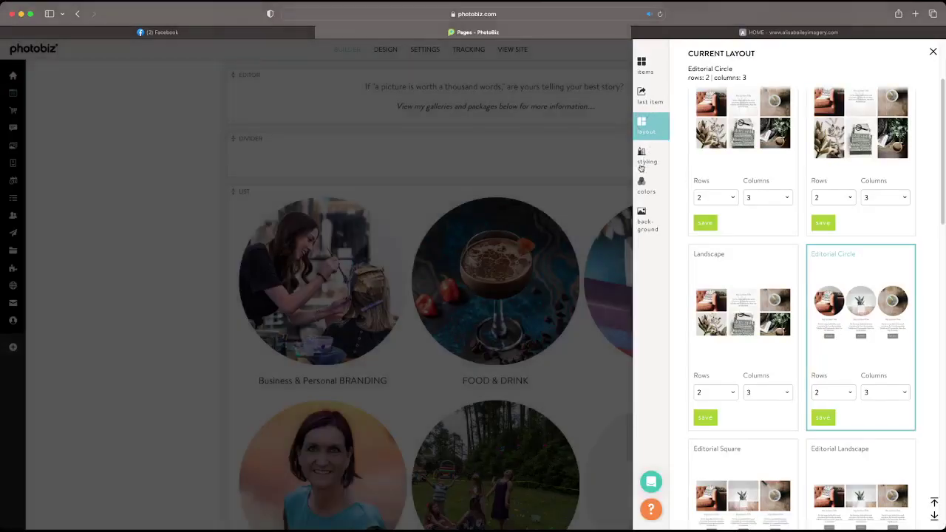
{"action": "left_click", "coordinate": [643, 158]}
{"action": "left_click", "coordinate": [843, 153]}
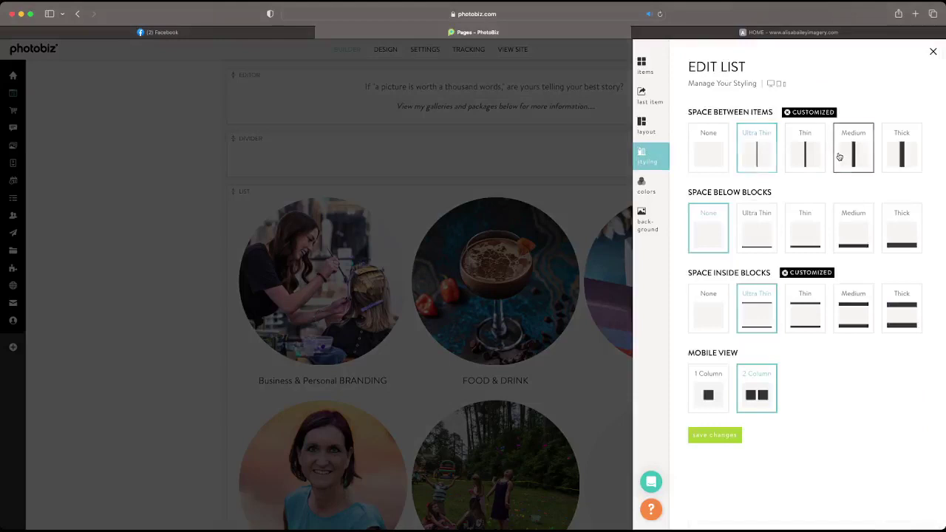
{"action": "left_click", "coordinate": [763, 387]}
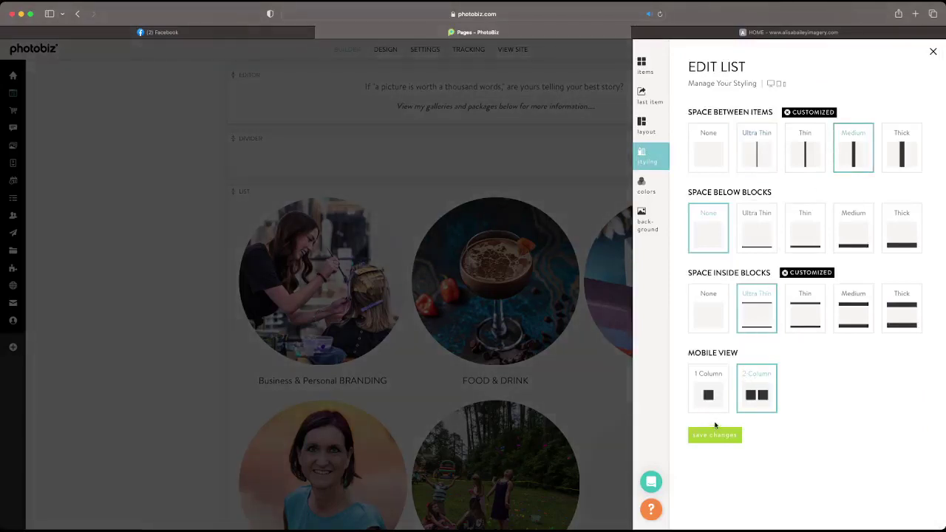
{"action": "left_click", "coordinate": [714, 436]}
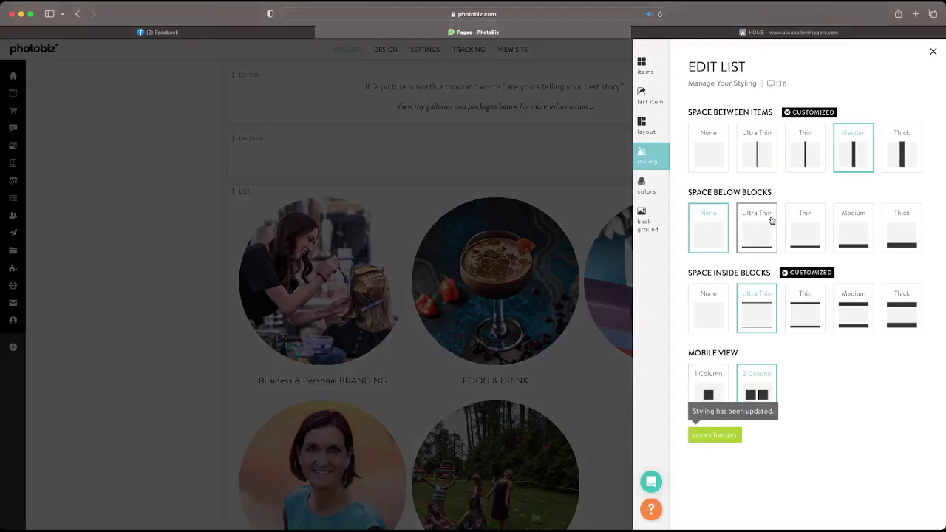
Step: Set the image list's title color to #FFFFFF, save, and review the gallery circles on the refreshed live page
{"action": "left_click", "coordinate": [640, 183]}
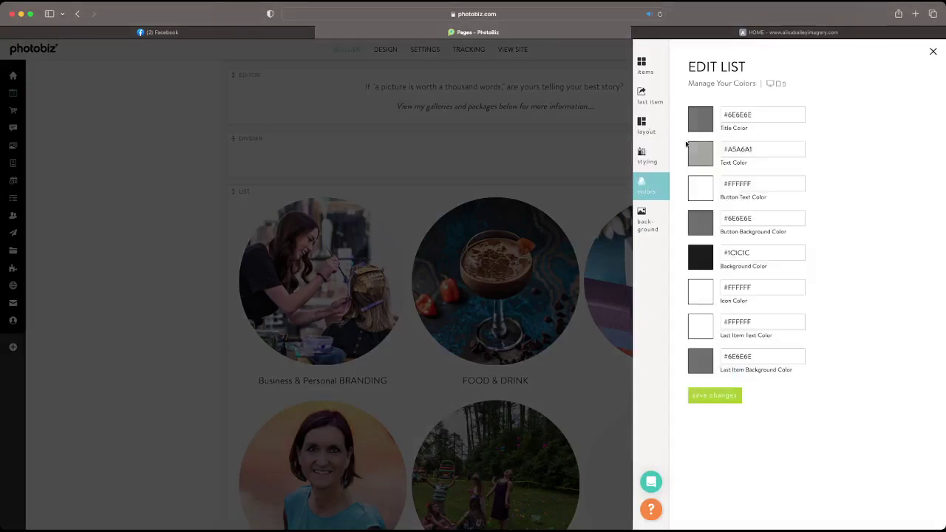
{"action": "left_click", "coordinate": [699, 126]}
{"action": "left_click", "coordinate": [595, 235]}
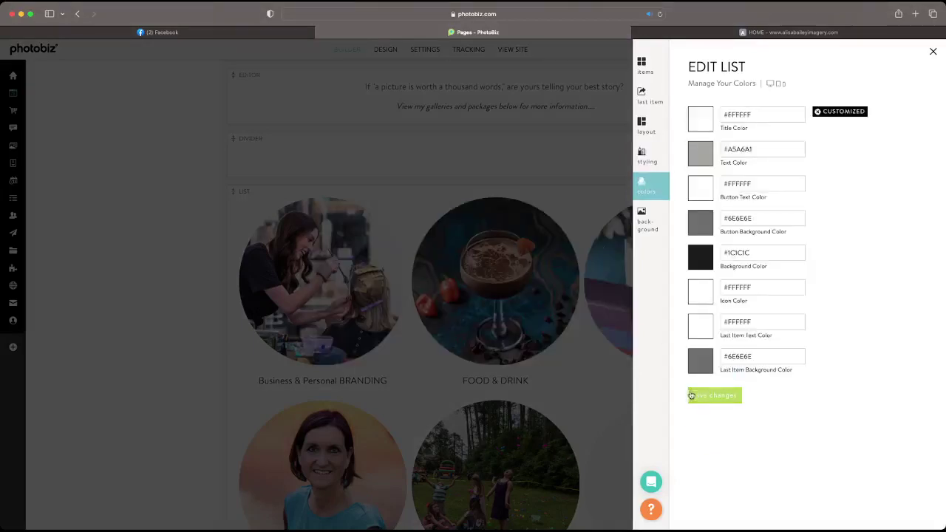
{"action": "left_click", "coordinate": [702, 395]}
{"action": "left_click", "coordinate": [702, 32]}
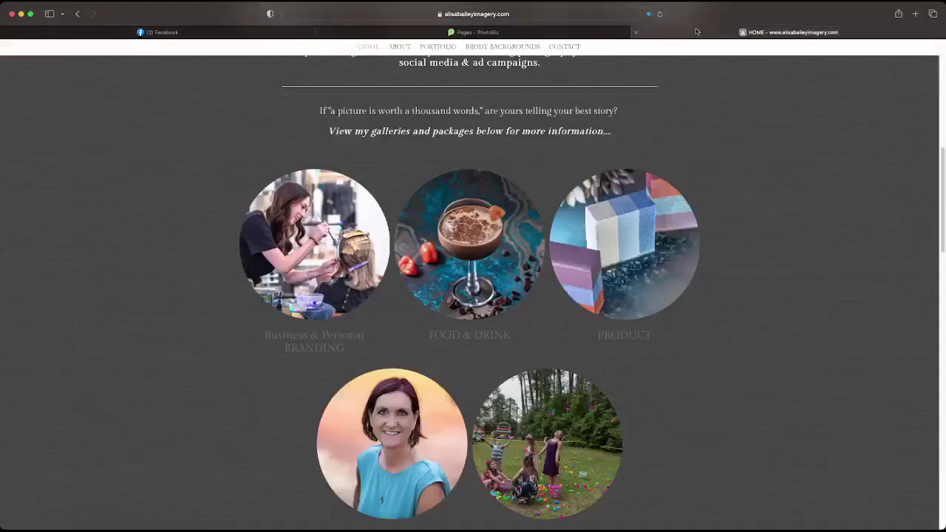
{"action": "left_click", "coordinate": [659, 14]}
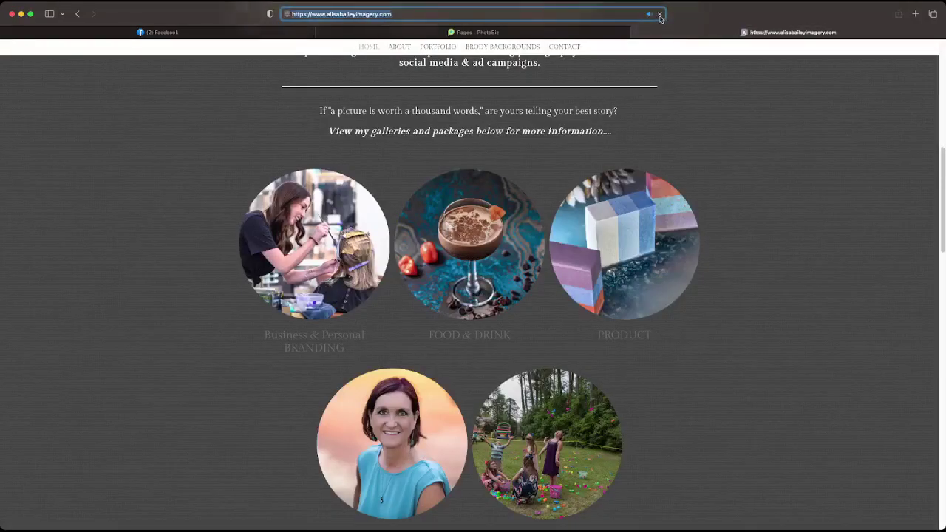
{"action": "scroll", "coordinate": [801, 278], "scroll_direction": "down", "scroll_amount": 3}
{"action": "scroll", "coordinate": [801, 278], "scroll_direction": "up", "scroll_amount": 2}
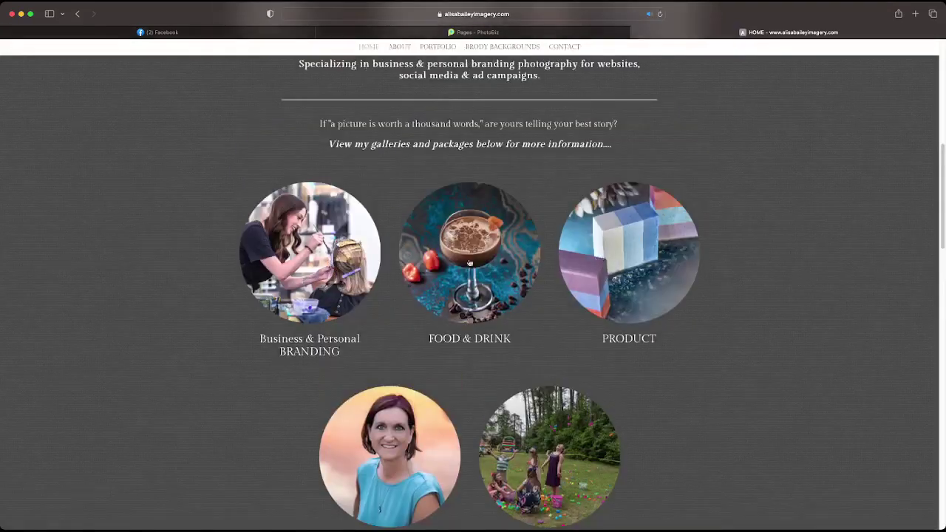
{"action": "scroll", "coordinate": [473, 264], "scroll_direction": "down", "scroll_amount": 2}
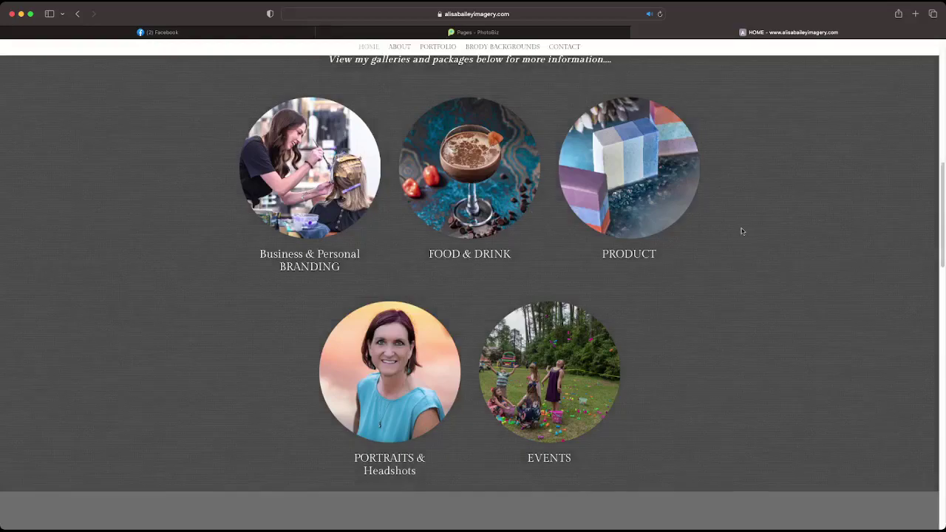
{"action": "scroll", "coordinate": [550, 299], "scroll_direction": "up", "scroll_amount": 5}
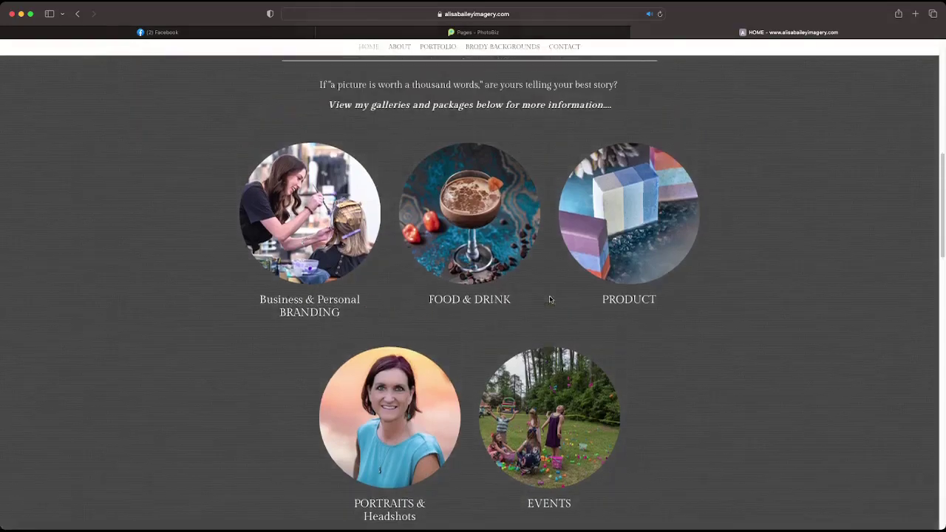
{"action": "scroll", "coordinate": [550, 299], "scroll_direction": "down", "scroll_amount": 6}
{"action": "scroll", "coordinate": [550, 300], "scroll_direction": "down", "scroll_amount": 1}
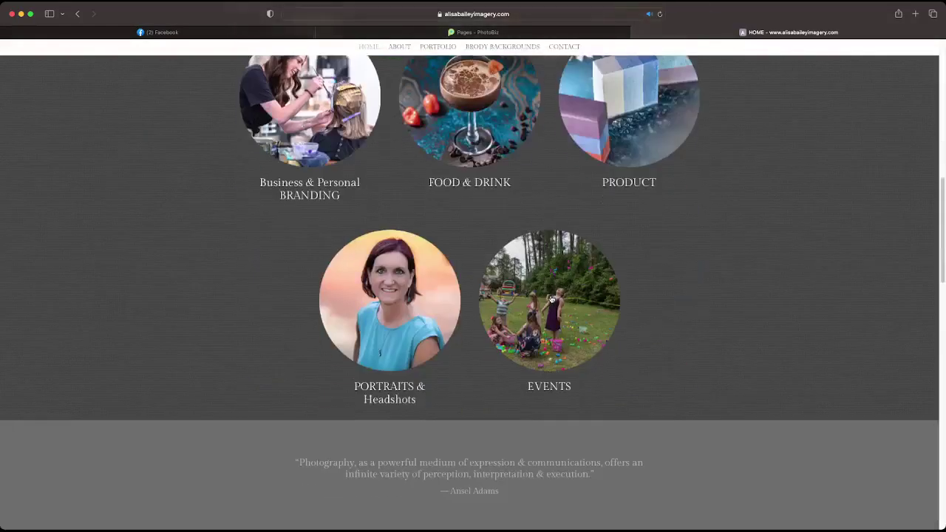
Step: Return from the live page to the page builder and close the image list's color settings
{"action": "scroll", "coordinate": [550, 299], "scroll_direction": "up", "scroll_amount": 2}
{"action": "scroll", "coordinate": [550, 299], "scroll_direction": "up", "scroll_amount": 1}
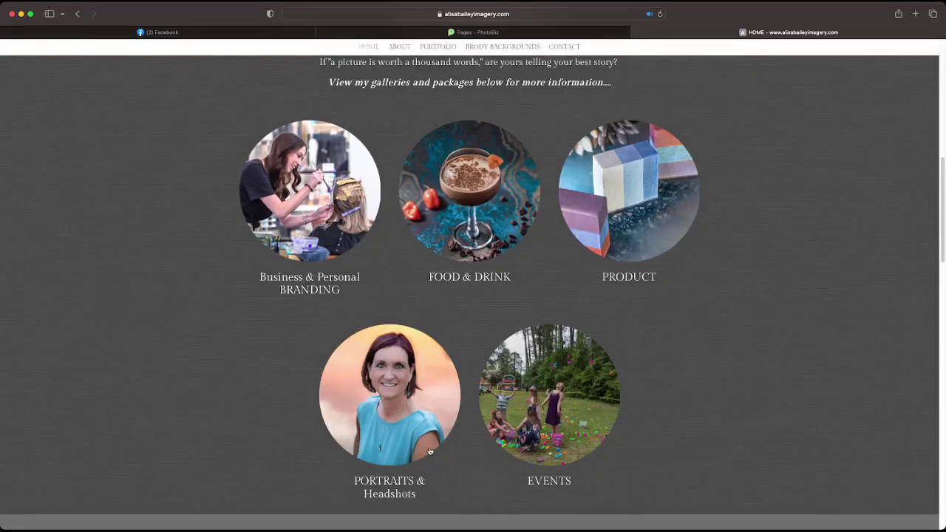
{"action": "left_click", "coordinate": [414, 32]}
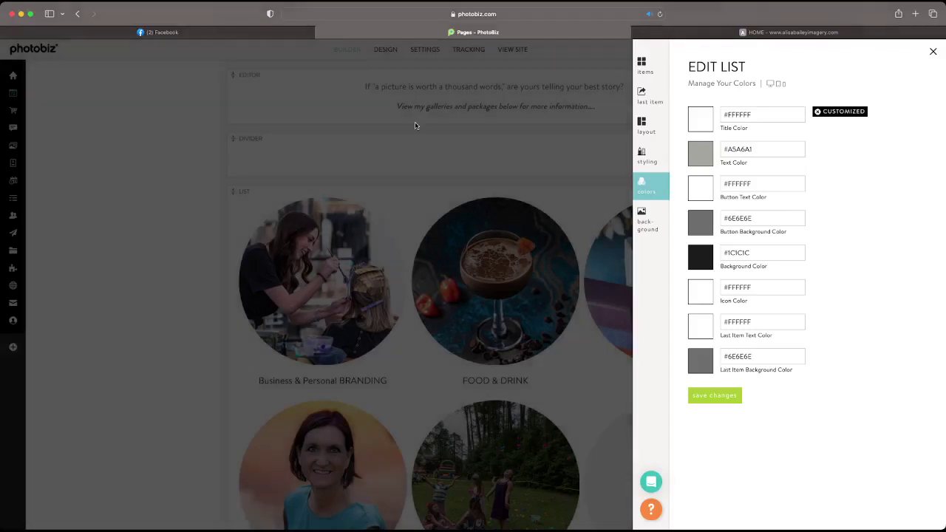
{"action": "left_click", "coordinate": [416, 125]}
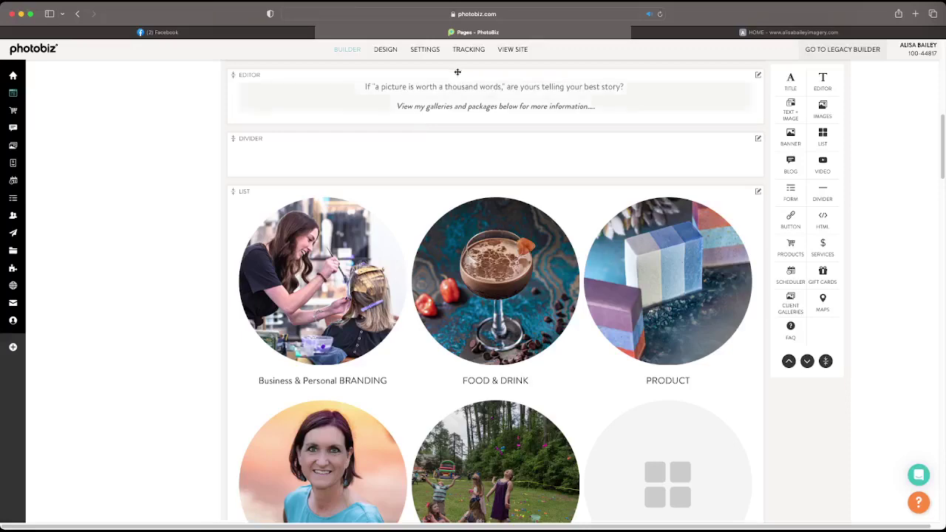
Step: Examine the website's tracking settings for sitemap, Auto SEO and Google Analytics code, and return to the home page's gallery list in the builder
{"action": "scroll", "coordinate": [459, 71], "scroll_direction": "up", "scroll_amount": 6}
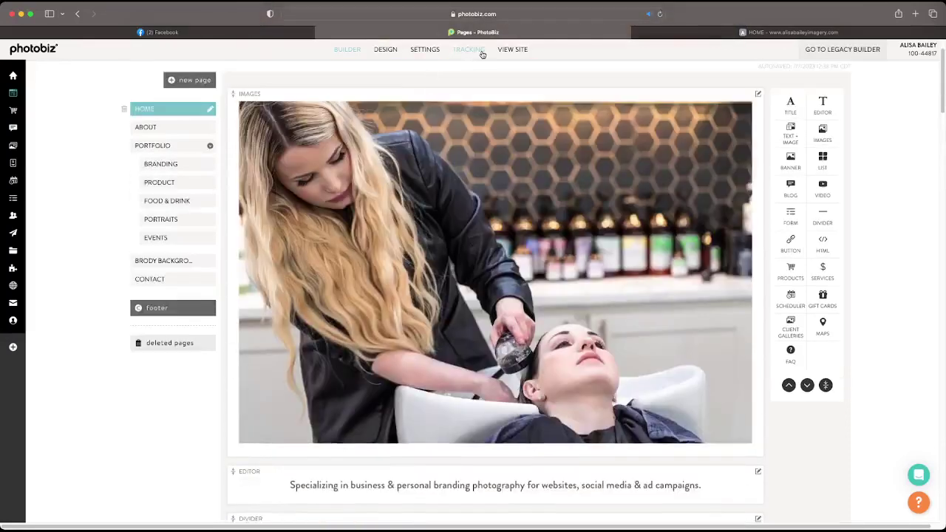
{"action": "left_click", "coordinate": [479, 51]}
{"action": "scroll", "coordinate": [333, 310], "scroll_direction": "down", "scroll_amount": 5}
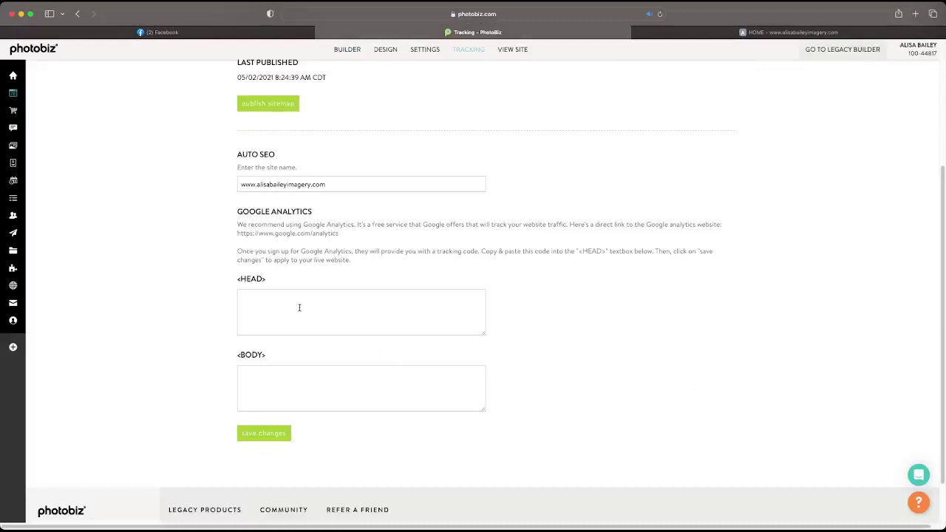
{"action": "left_click", "coordinate": [288, 305]}
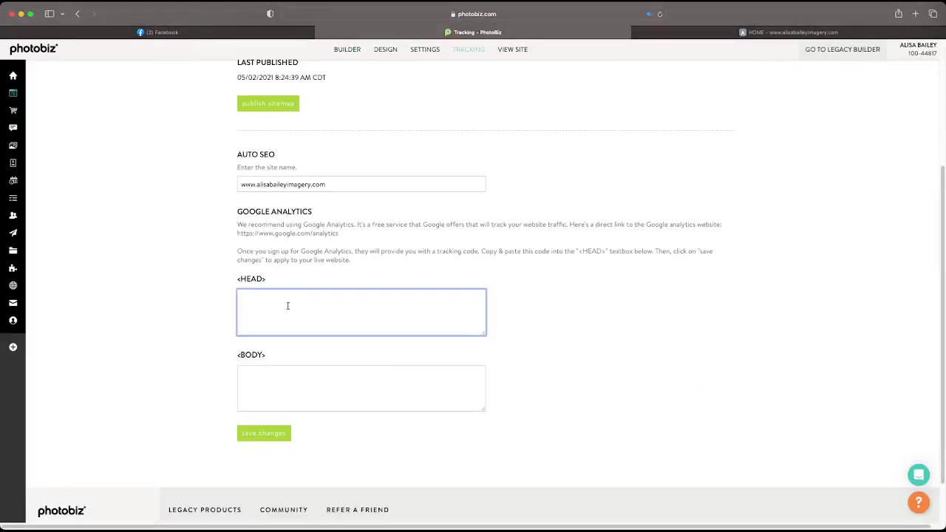
{"action": "scroll", "coordinate": [292, 415], "scroll_direction": "up", "scroll_amount": 4}
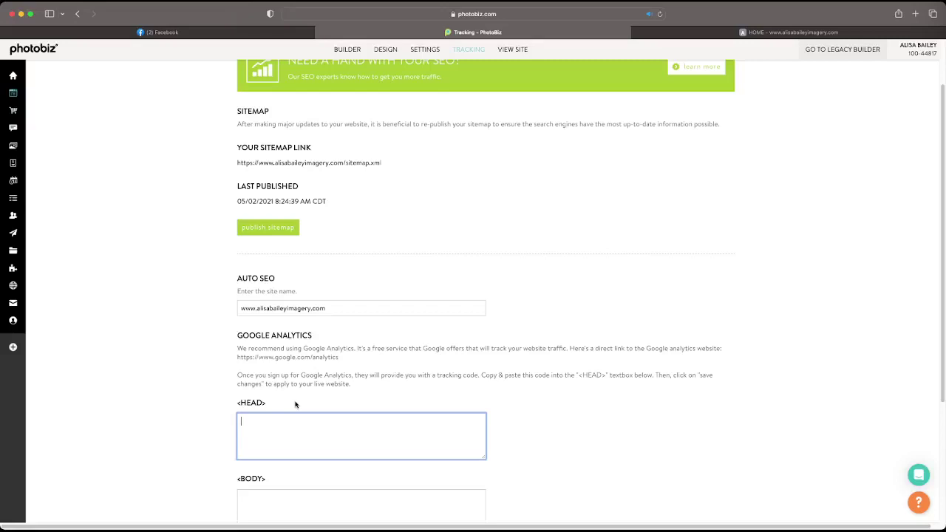
{"action": "scroll", "coordinate": [207, 251], "scroll_direction": "up", "scroll_amount": 2}
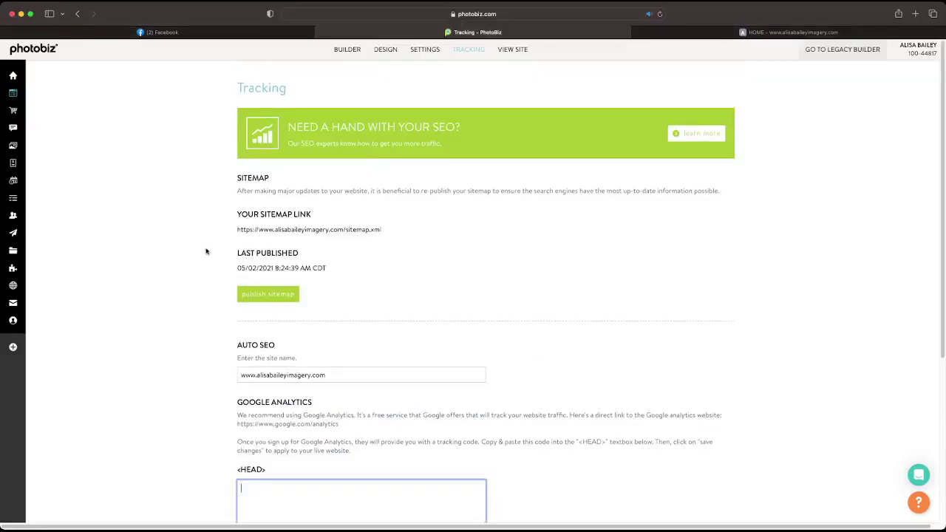
{"action": "mouse_move", "coordinate": [12, 97]}
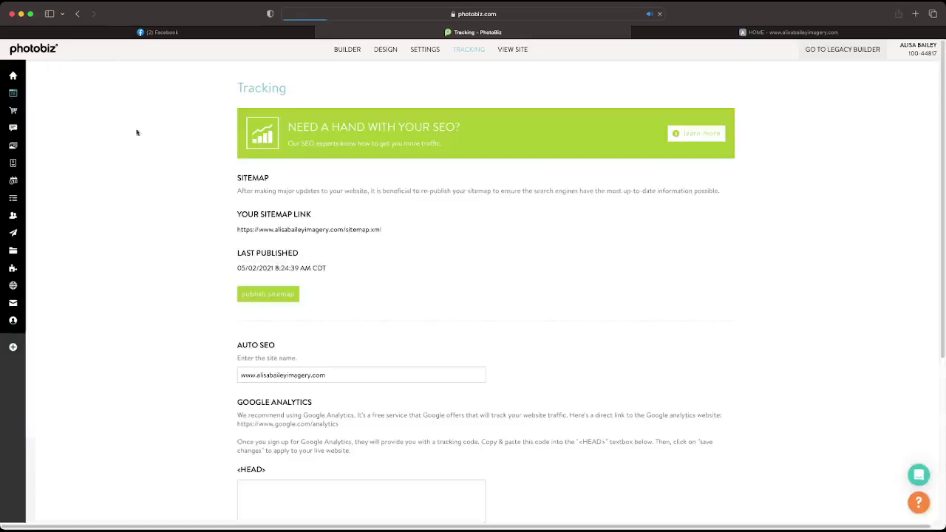
{"action": "left_click", "coordinate": [347, 48]}
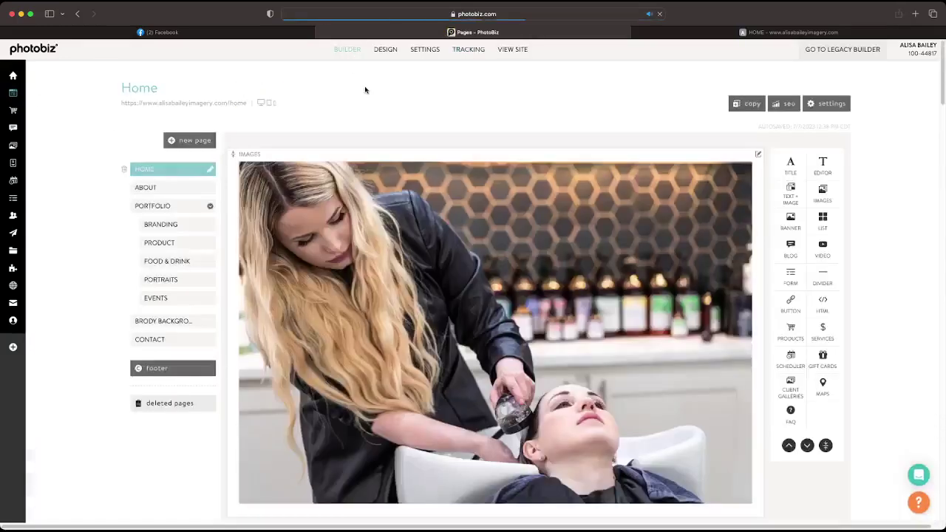
{"action": "scroll", "coordinate": [446, 161], "scroll_direction": "down", "scroll_amount": 10}
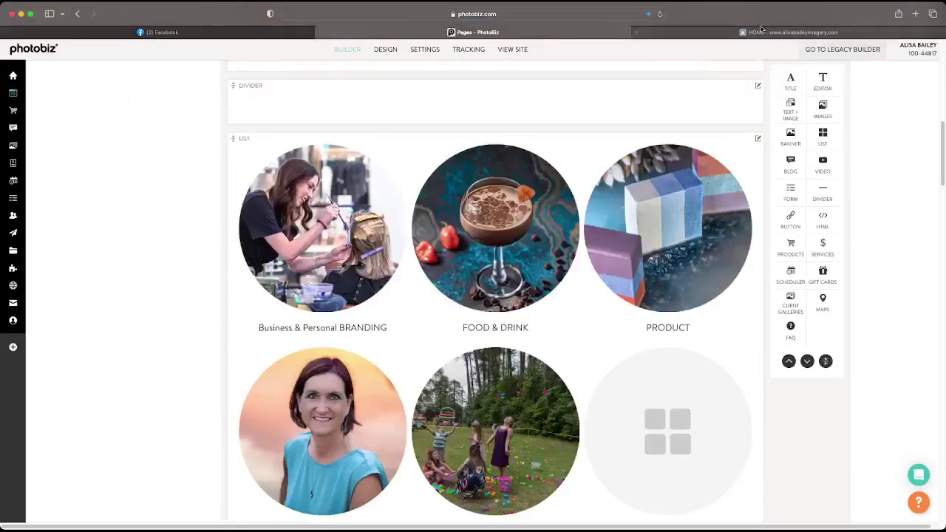
Step: Refresh the live home page and examine the gallery circles, the Ansel Adams quote band and the branding packages section
{"action": "left_click", "coordinate": [762, 32]}
{"action": "left_click", "coordinate": [661, 14]}
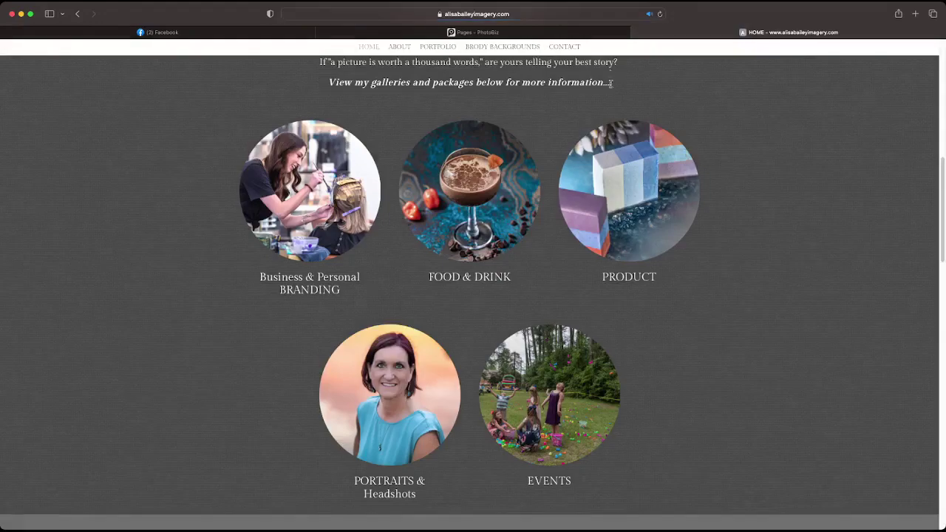
{"action": "scroll", "coordinate": [628, 136], "scroll_direction": "down", "scroll_amount": 4}
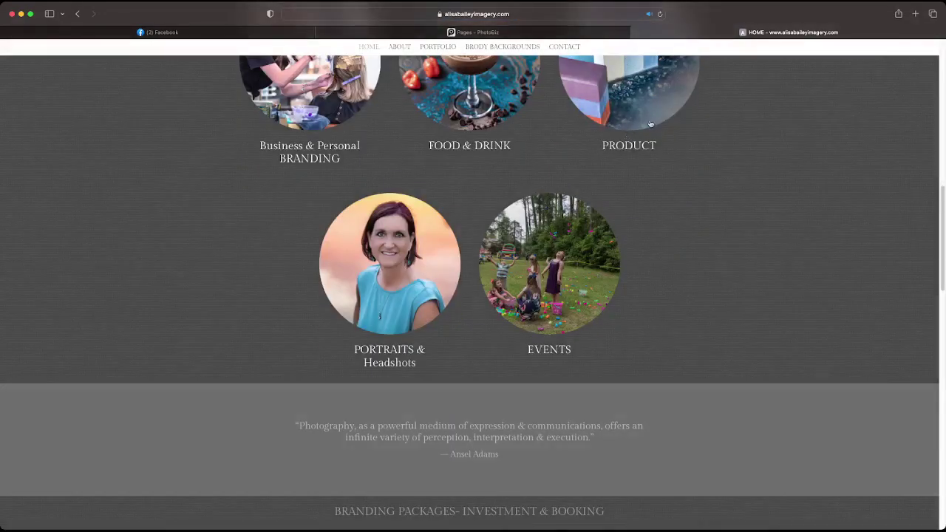
{"action": "scroll", "coordinate": [650, 123], "scroll_direction": "down", "scroll_amount": 2}
{"action": "scroll", "coordinate": [627, 124], "scroll_direction": "up", "scroll_amount": 4}
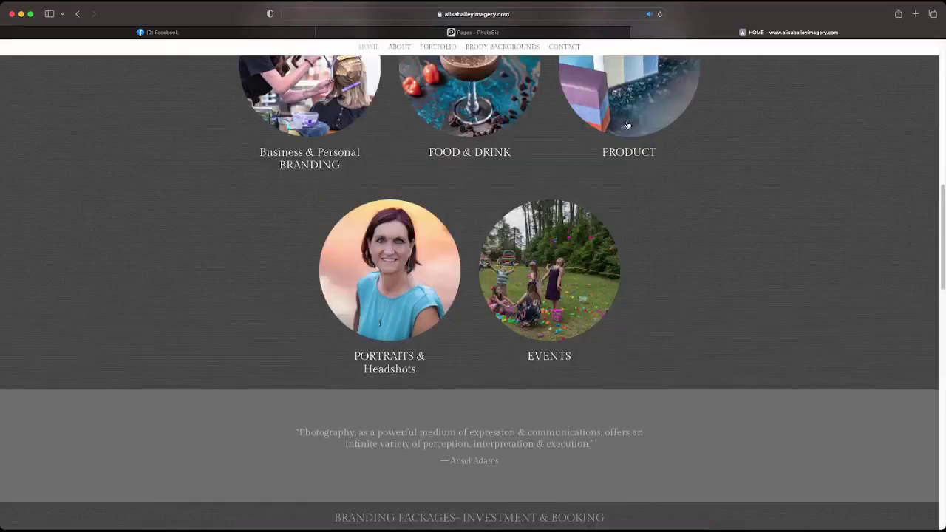
{"action": "scroll", "coordinate": [627, 125], "scroll_direction": "down", "scroll_amount": 5}
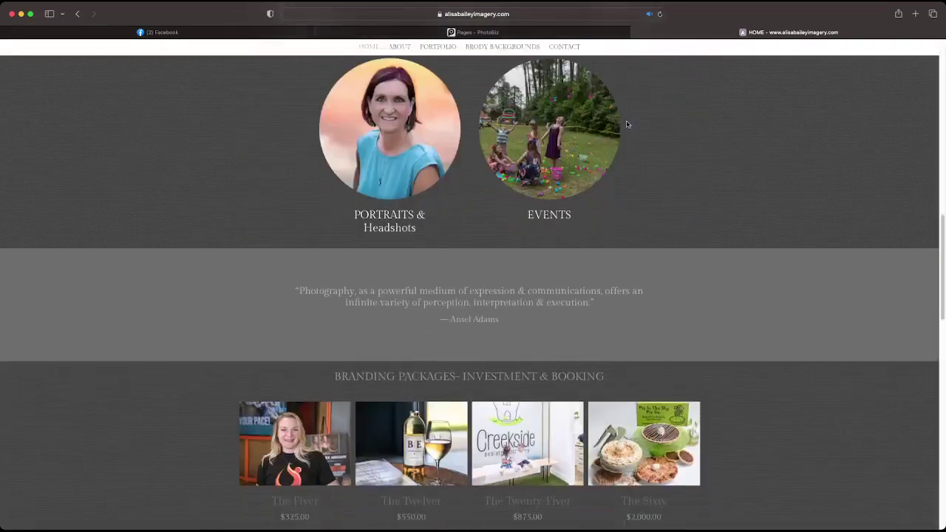
{"action": "scroll", "coordinate": [627, 124], "scroll_direction": "up", "scroll_amount": 6}
{"action": "scroll", "coordinate": [627, 124], "scroll_direction": "up", "scroll_amount": 5}
{"action": "scroll", "coordinate": [627, 124], "scroll_direction": "down", "scroll_amount": 12}
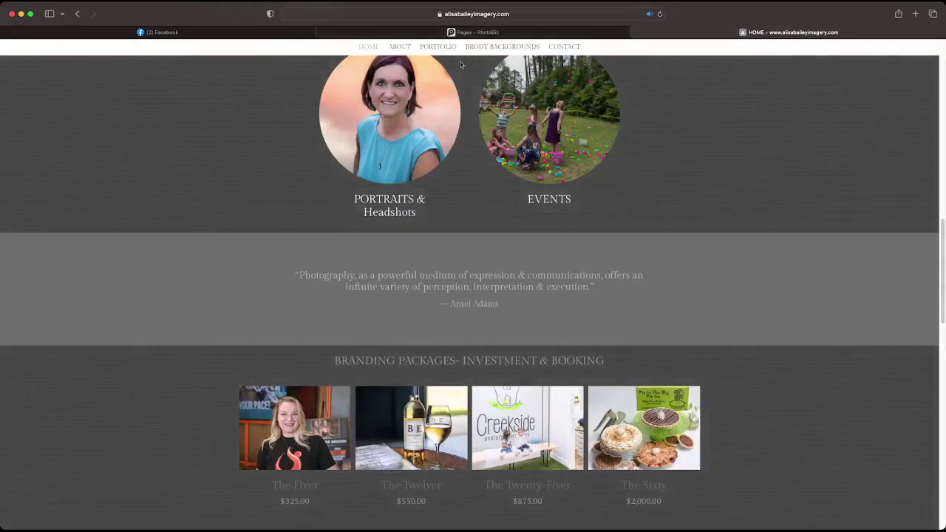
Step: Set the Ansel Adams quote section's background color to #1C1C1C, save, and refresh the live page
{"action": "left_click", "coordinate": [425, 32]}
{"action": "scroll", "coordinate": [484, 231], "scroll_direction": "down", "scroll_amount": 5}
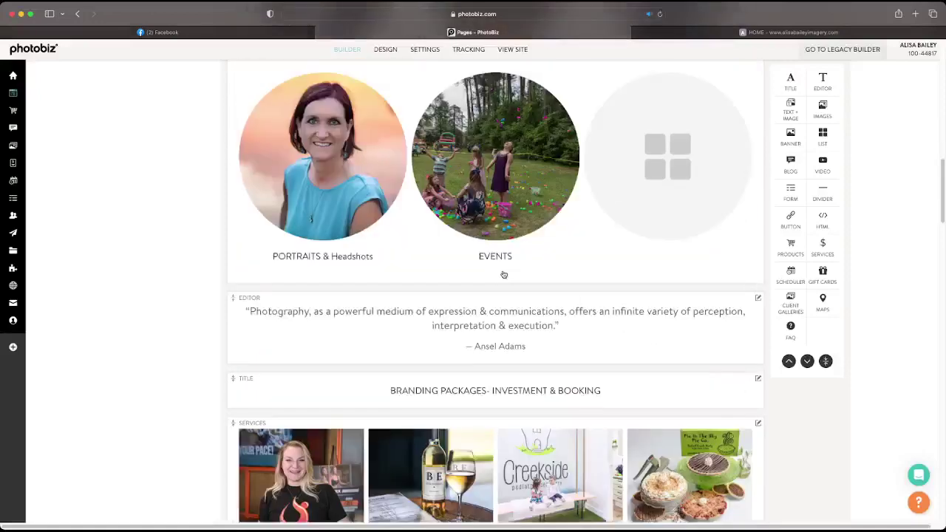
{"action": "left_click", "coordinate": [525, 265]}
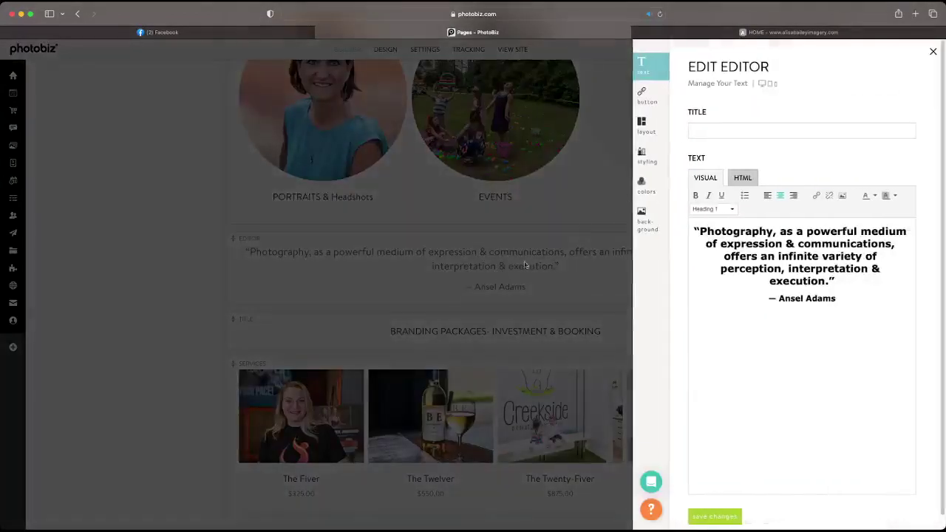
{"action": "left_click", "coordinate": [642, 189]}
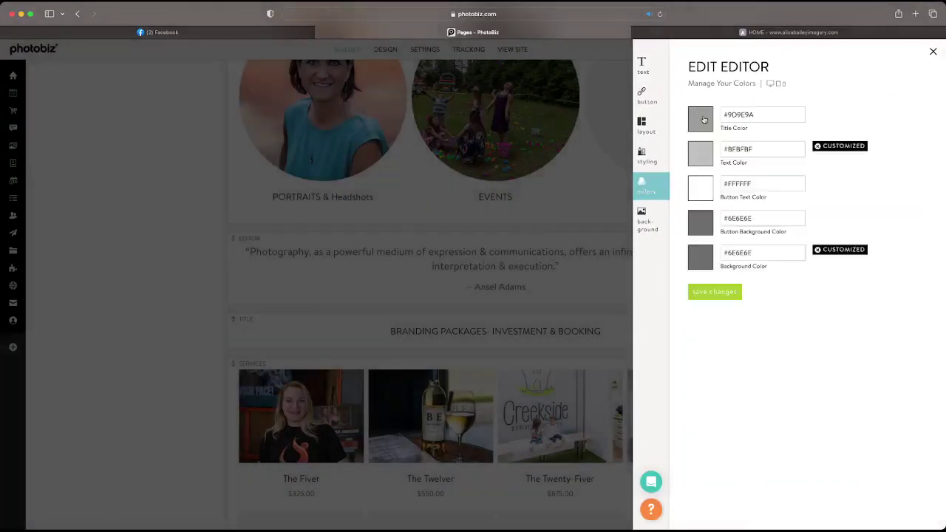
{"action": "left_click", "coordinate": [700, 262]}
{"action": "left_click", "coordinate": [546, 275]}
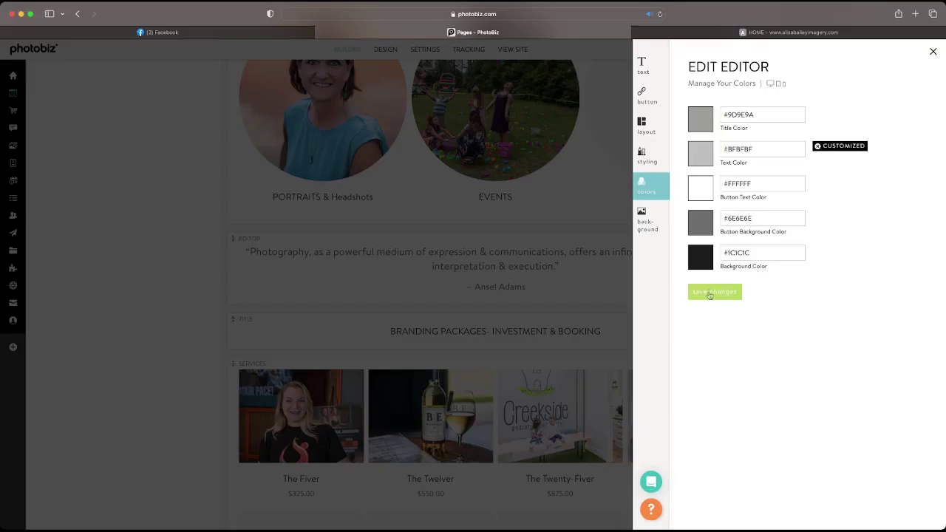
{"action": "left_click", "coordinate": [711, 293]}
{"action": "left_click", "coordinate": [728, 33]}
{"action": "left_click", "coordinate": [660, 15]}
{"action": "left_click", "coordinate": [577, 32]}
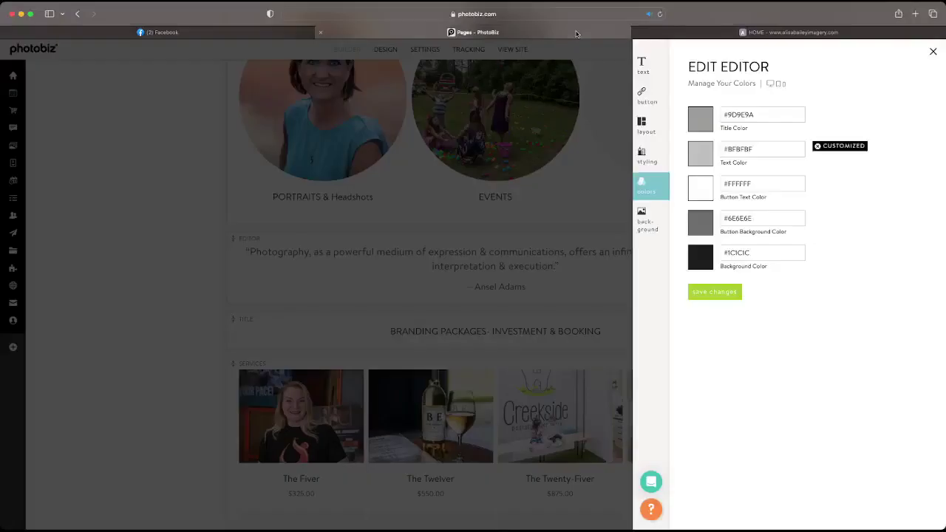
Step: Recheck the quote section's background color, save its colors again, and check the live page and the section's background settings
{"action": "left_click", "coordinate": [700, 259]}
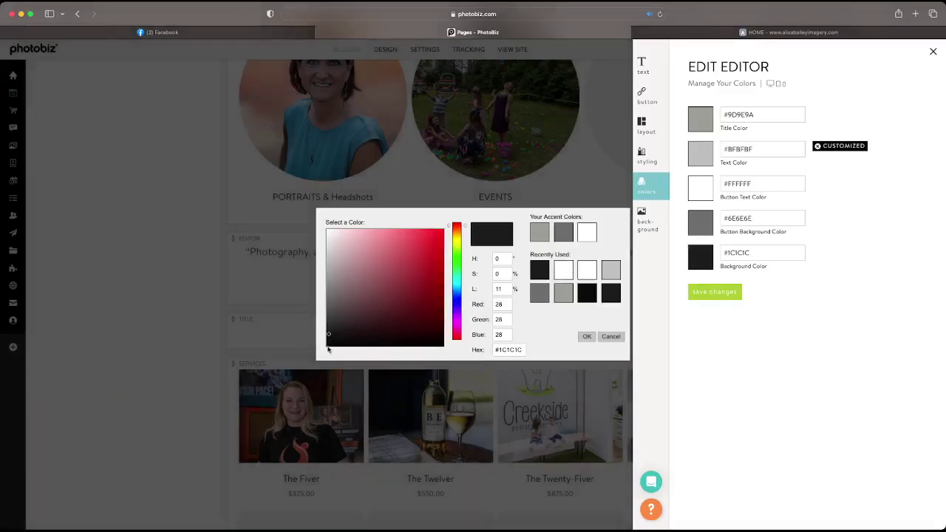
{"action": "left_click", "coordinate": [709, 292]}
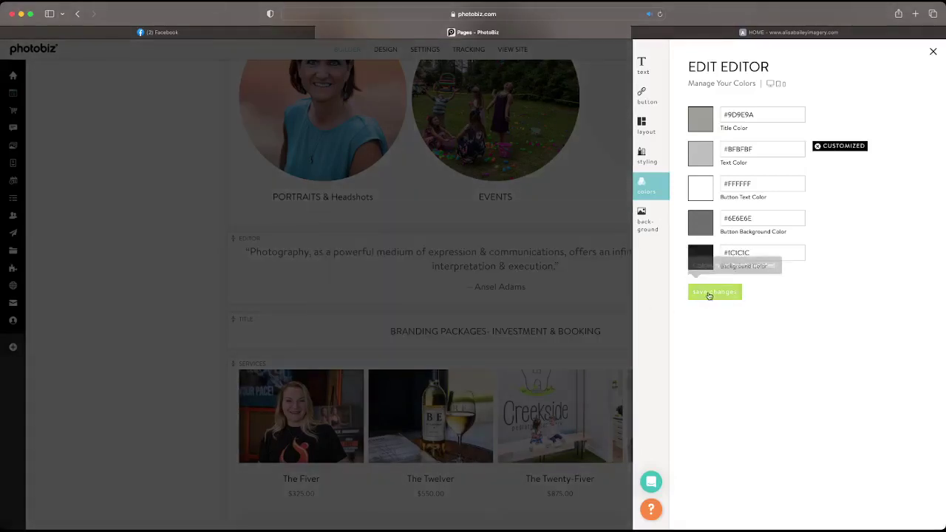
{"action": "left_click", "coordinate": [704, 31]}
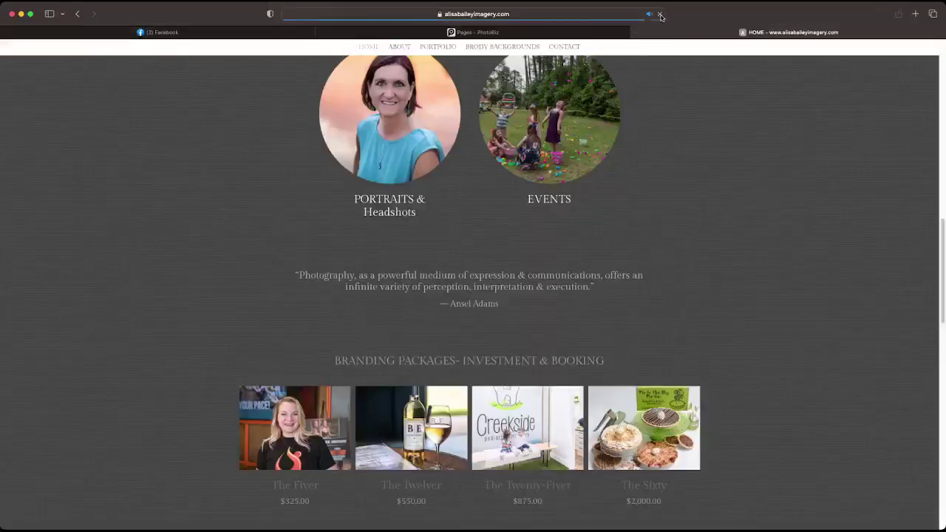
{"action": "left_click", "coordinate": [564, 34]}
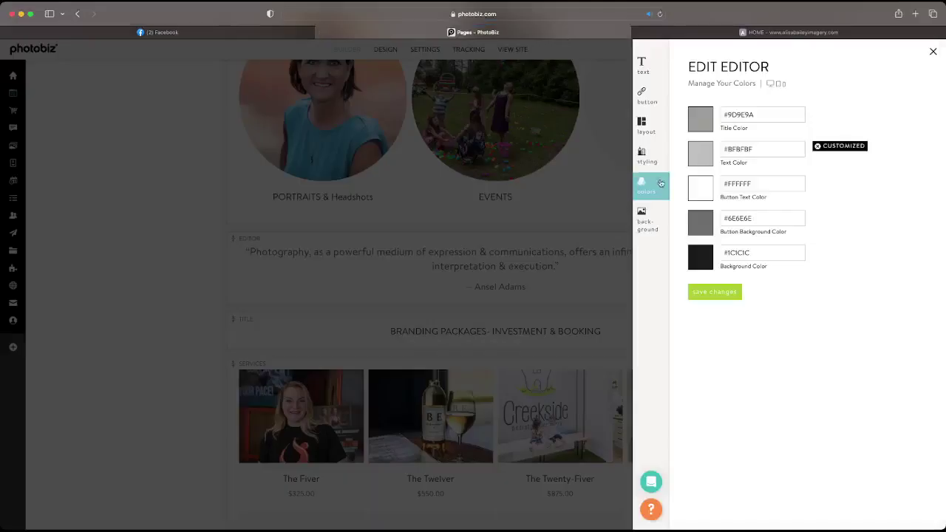
{"action": "left_click", "coordinate": [648, 219]}
{"action": "left_click", "coordinate": [646, 174]}
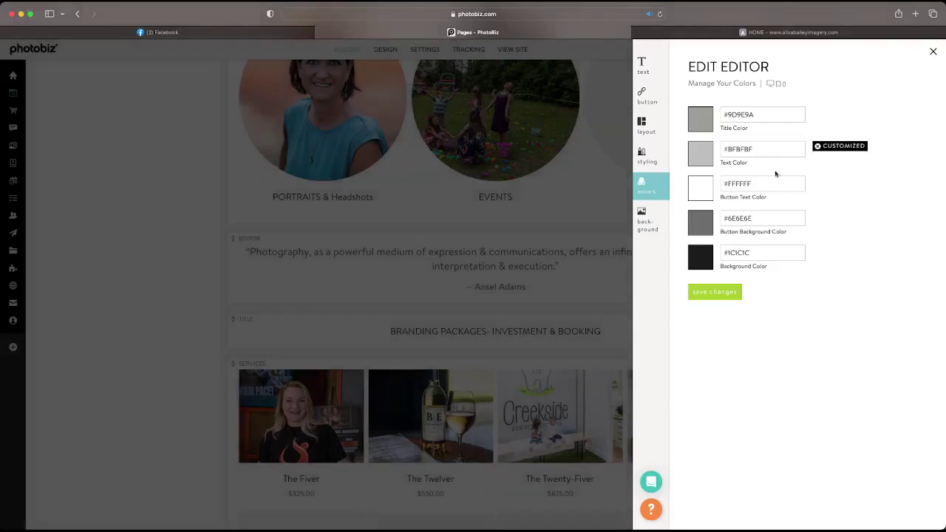
Step: Set the quote section's background color to #FFFFFF and text color to #1C1C1C, save, and review the refreshed live page
{"action": "left_click", "coordinate": [704, 253]}
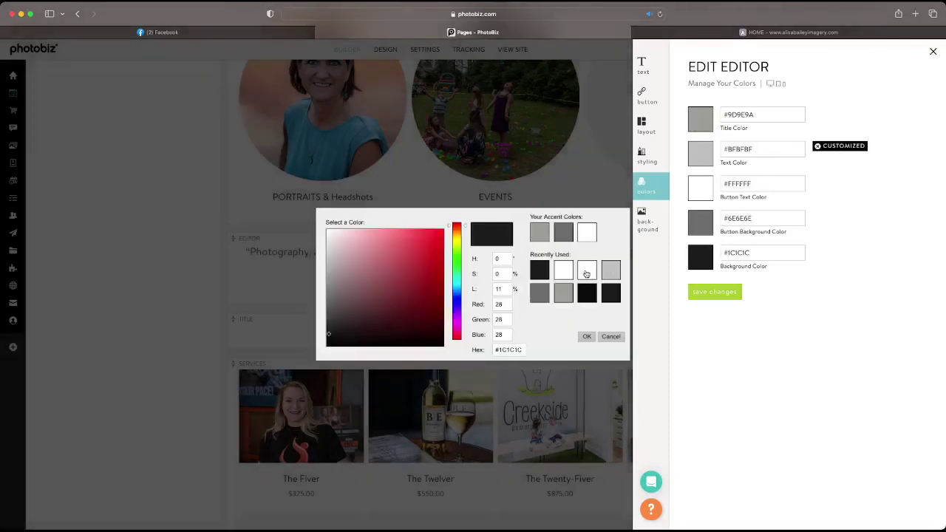
{"action": "left_click", "coordinate": [586, 273]}
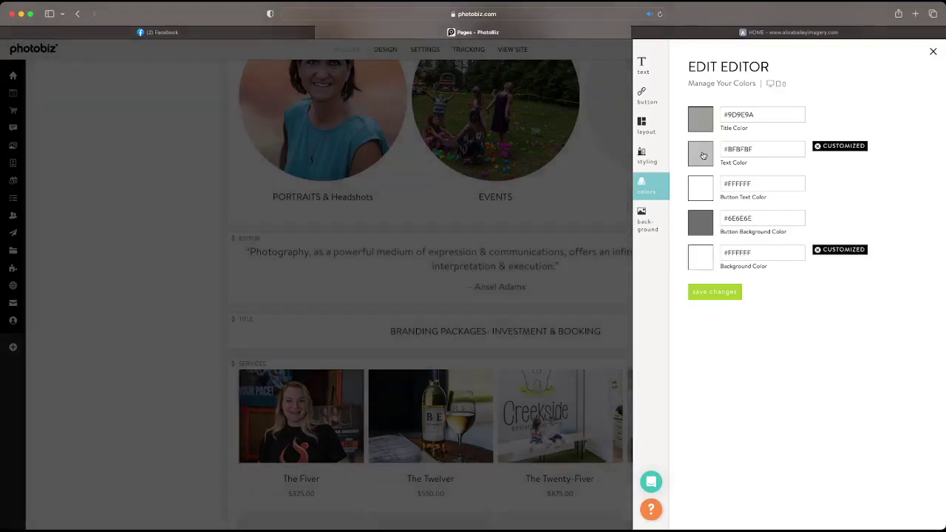
{"action": "left_click", "coordinate": [700, 155]}
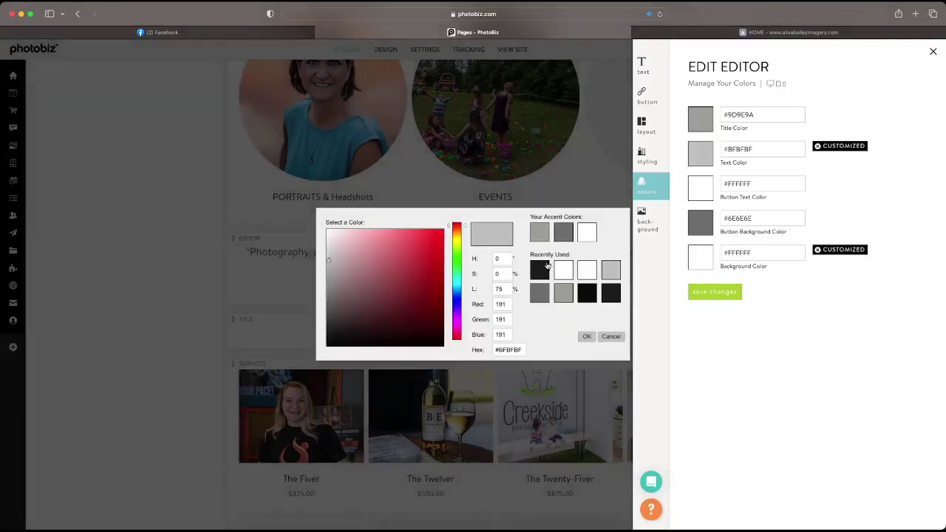
{"action": "left_click", "coordinate": [540, 270]}
{"action": "left_click", "coordinate": [711, 293]}
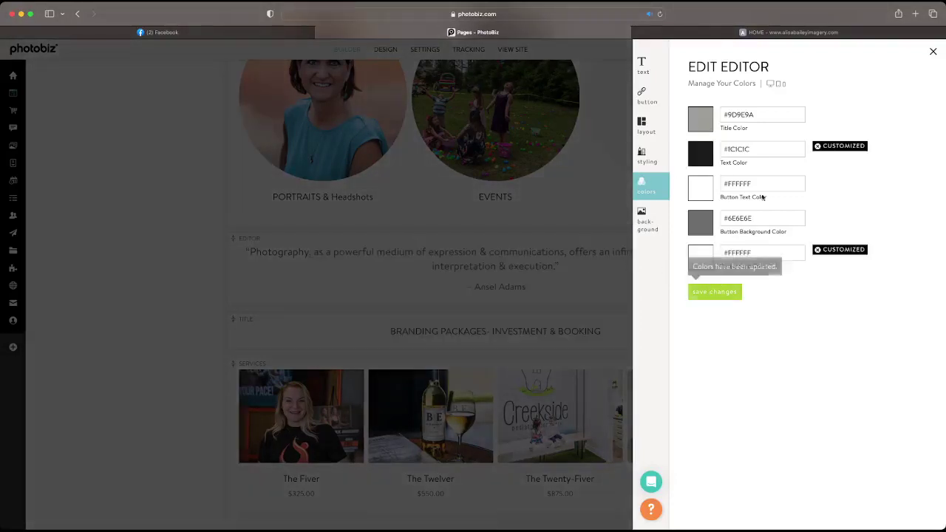
{"action": "left_click", "coordinate": [745, 34]}
{"action": "left_click", "coordinate": [659, 14]}
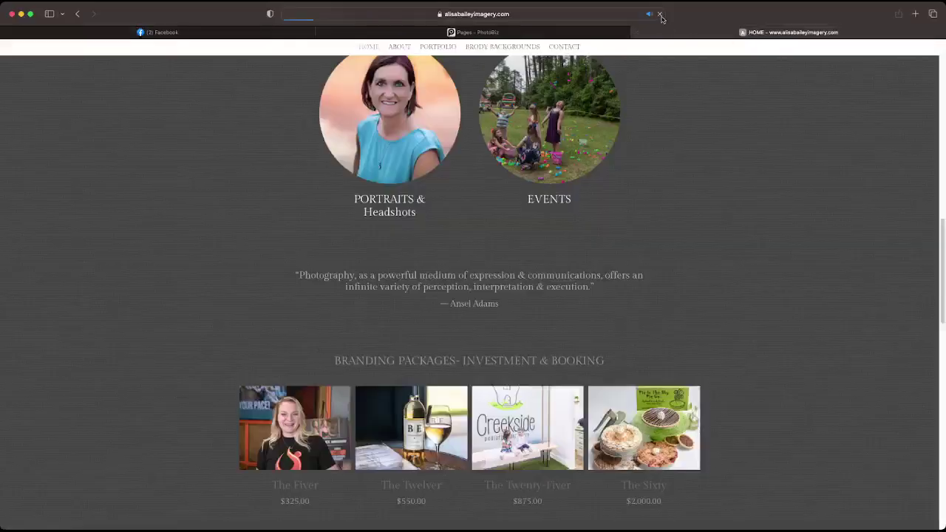
{"action": "scroll", "coordinate": [656, 174], "scroll_direction": "up", "scroll_amount": 6}
{"action": "scroll", "coordinate": [658, 173], "scroll_direction": "down", "scroll_amount": 6}
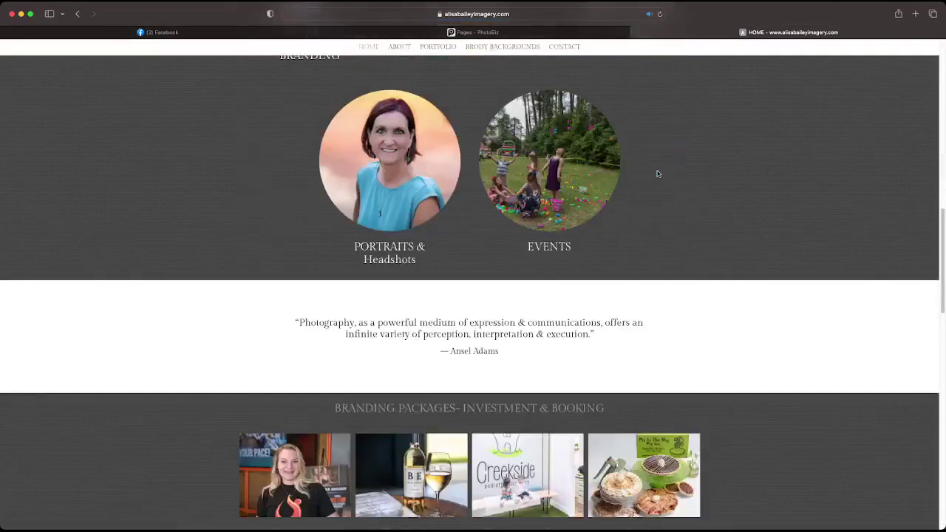
{"action": "scroll", "coordinate": [658, 174], "scroll_direction": "up", "scroll_amount": 7}
{"action": "scroll", "coordinate": [658, 173], "scroll_direction": "down", "scroll_amount": 11}
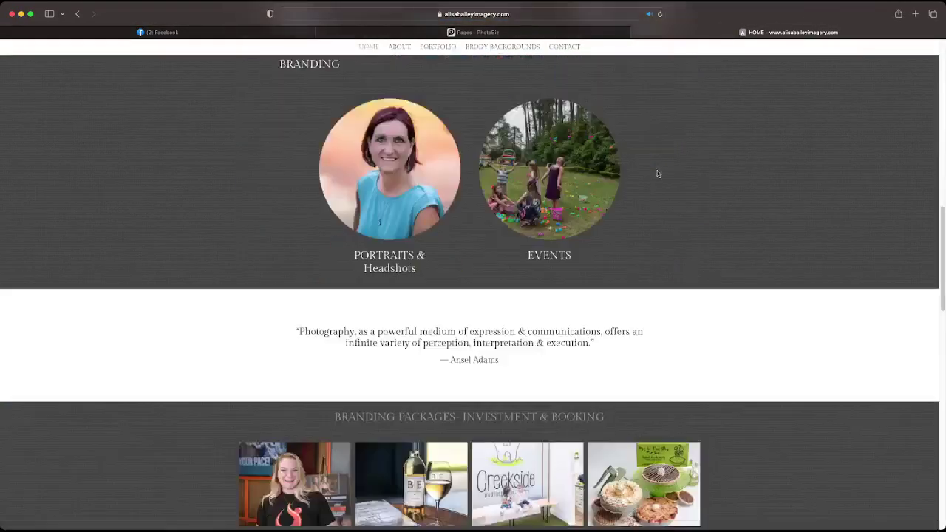
{"action": "scroll", "coordinate": [658, 174], "scroll_direction": "up", "scroll_amount": 4}
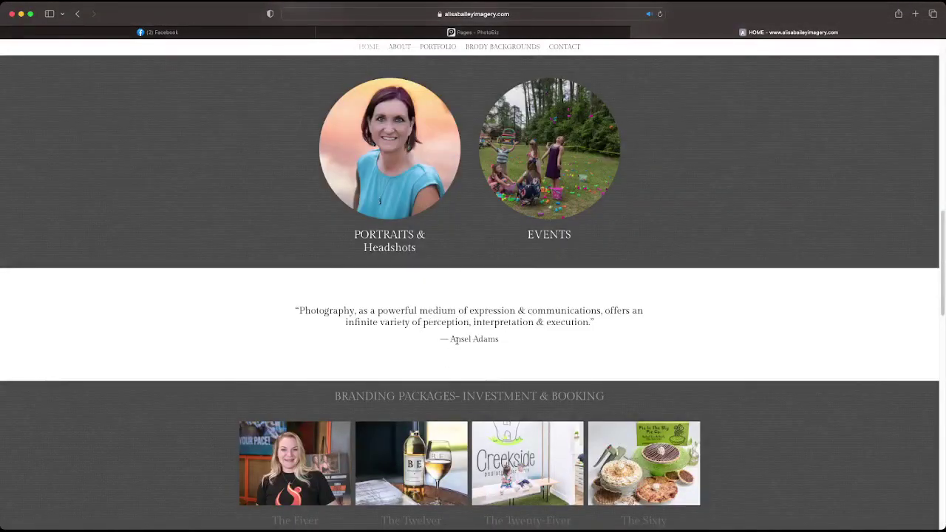
{"action": "scroll", "coordinate": [457, 340], "scroll_direction": "down", "scroll_amount": 1}
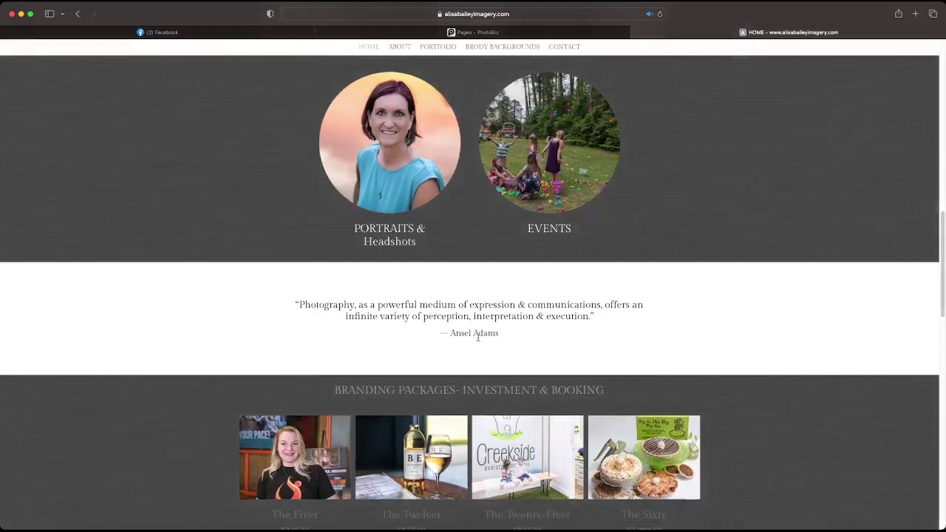
Step: Insert a divider block between the gallery list and the Ansel Adams quote on the home page
{"action": "scroll", "coordinate": [475, 339], "scroll_direction": "up", "scroll_amount": 9}
{"action": "scroll", "coordinate": [477, 340], "scroll_direction": "up", "scroll_amount": 3}
{"action": "scroll", "coordinate": [478, 341], "scroll_direction": "down", "scroll_amount": 7}
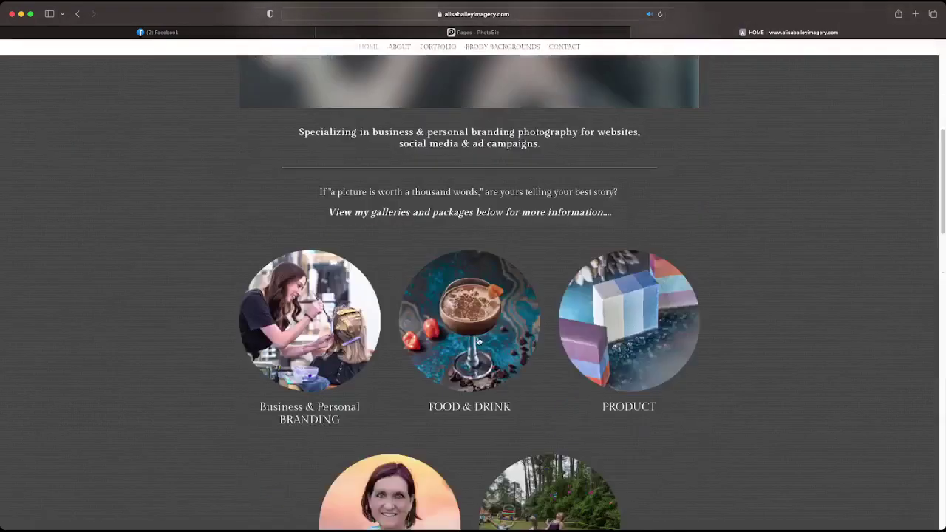
{"action": "scroll", "coordinate": [478, 341], "scroll_direction": "down", "scroll_amount": 3}
{"action": "scroll", "coordinate": [478, 341], "scroll_direction": "up", "scroll_amount": 4}
{"action": "scroll", "coordinate": [478, 341], "scroll_direction": "down", "scroll_amount": 6}
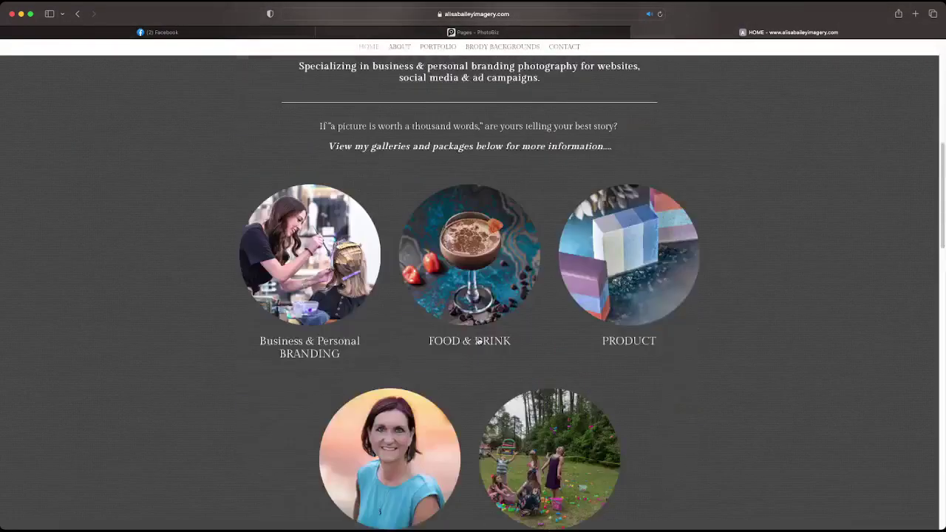
{"action": "left_click", "coordinate": [425, 32]}
{"action": "left_click", "coordinate": [511, 283]}
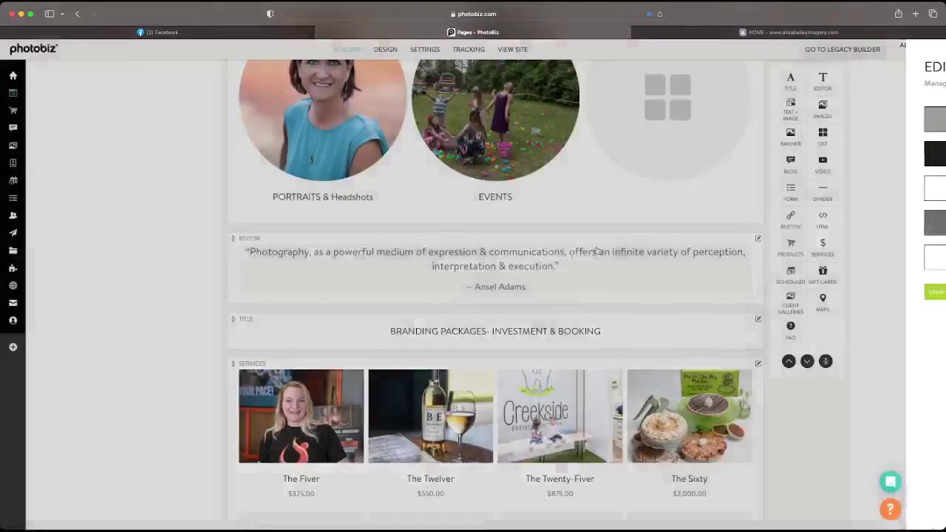
{"action": "left_click_drag", "start_coordinate": [823, 198], "coordinate": [559, 238]}
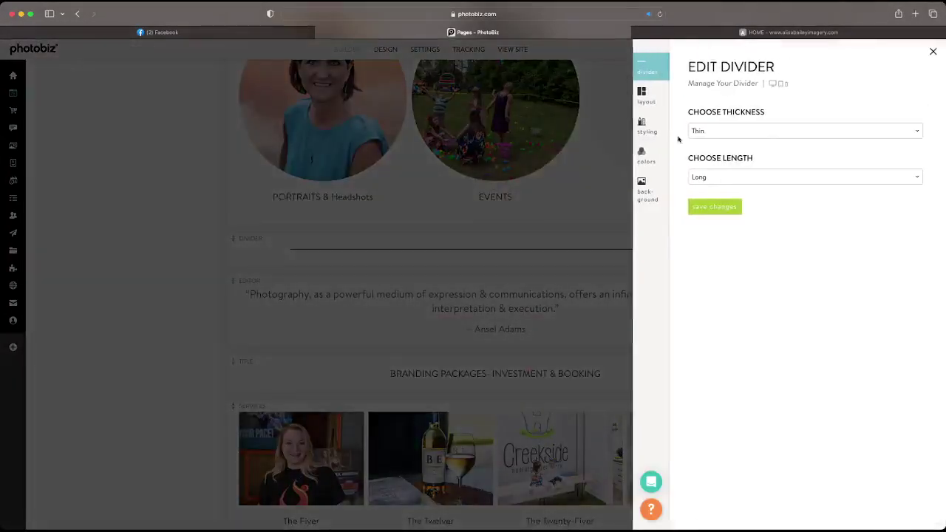
Step: Give the new divider the Spacer layout, choose its thickness, save the changes, and refresh the live home page
{"action": "left_click", "coordinate": [643, 96]}
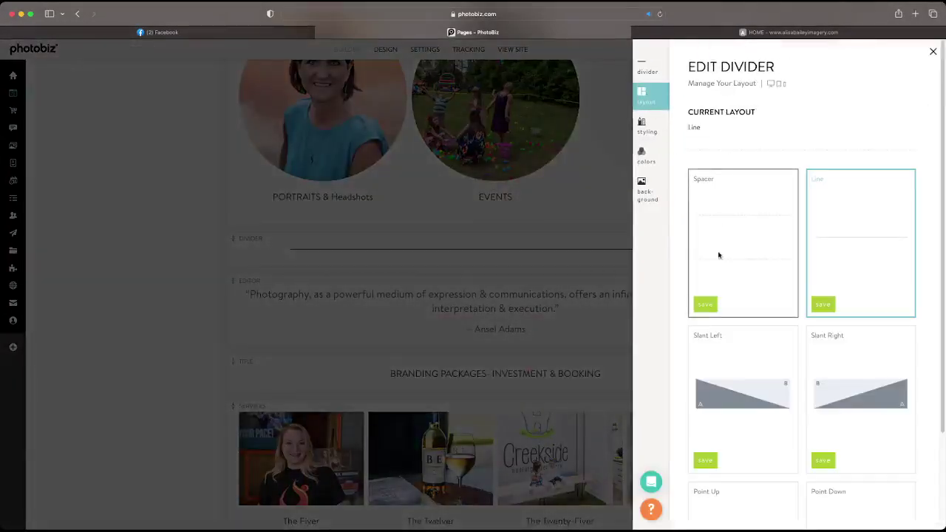
{"action": "left_click", "coordinate": [706, 304]}
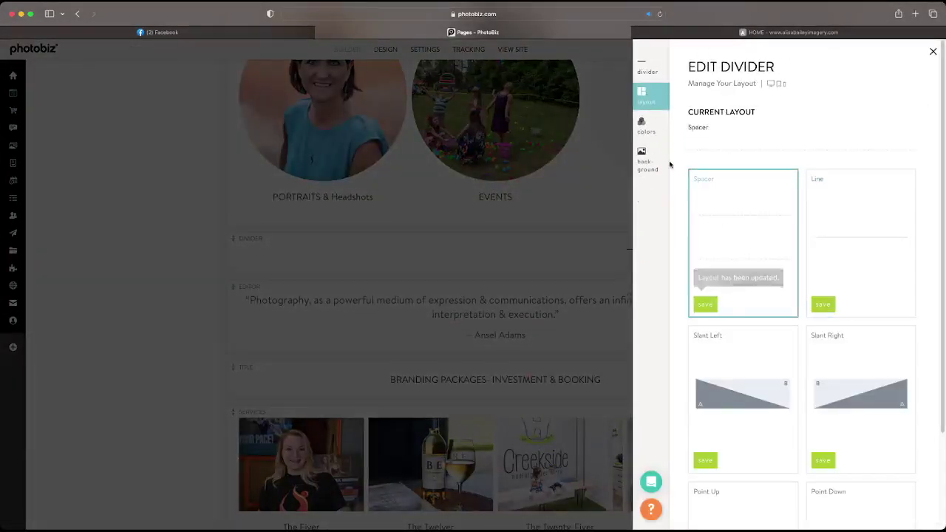
{"action": "left_click", "coordinate": [635, 68]}
{"action": "left_click", "coordinate": [714, 132]}
{"action": "left_click", "coordinate": [715, 146]}
{"action": "left_click", "coordinate": [712, 161]}
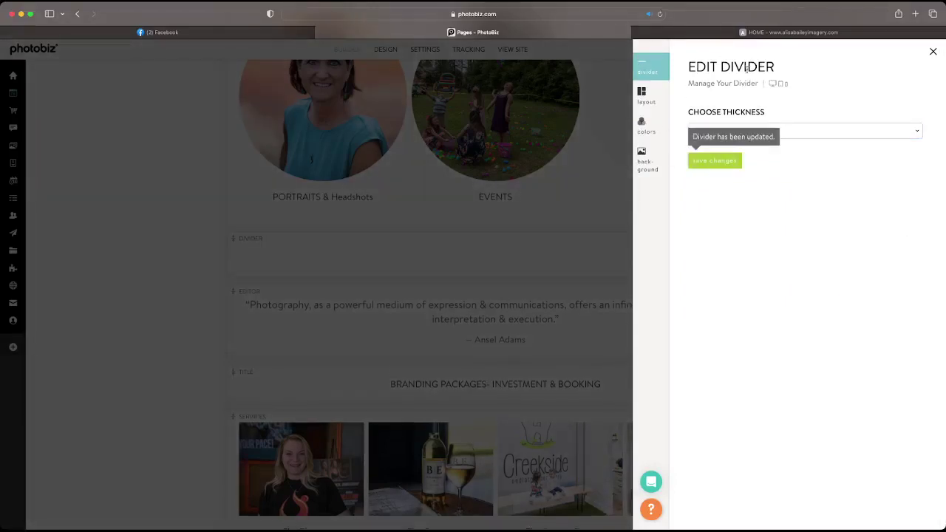
{"action": "left_click", "coordinate": [780, 33]}
{"action": "left_click", "coordinate": [659, 14]}
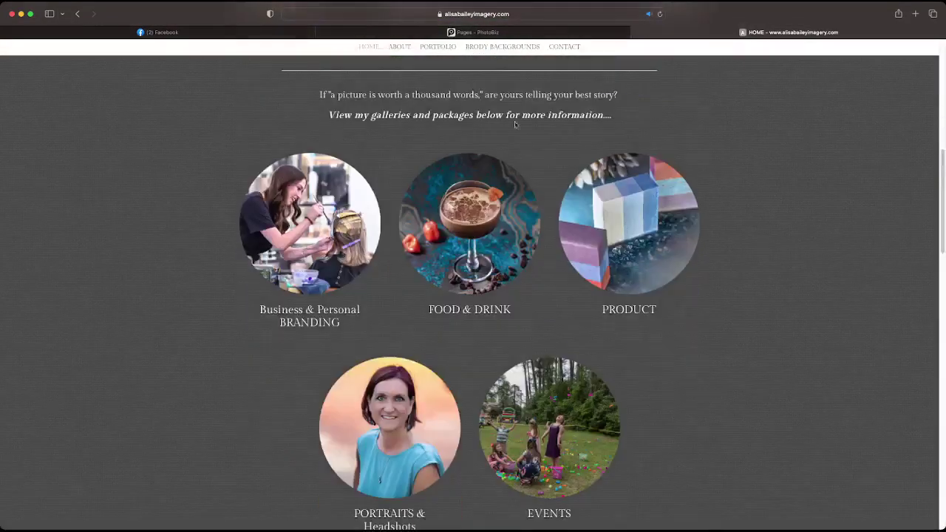
Step: Check the divider above the gallery list in the builder and review the spacing around the gallery circles on the live page
{"action": "left_click", "coordinate": [530, 34]}
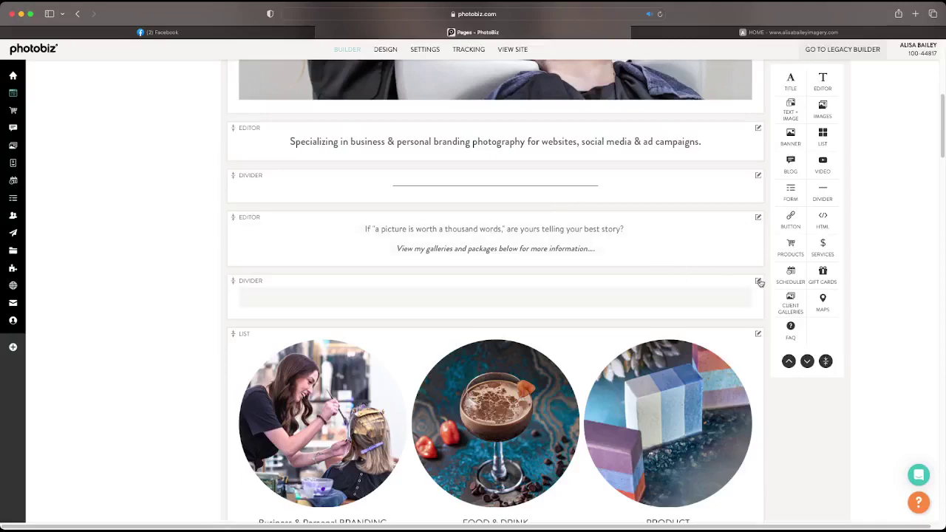
{"action": "mouse_move", "coordinate": [760, 283]}
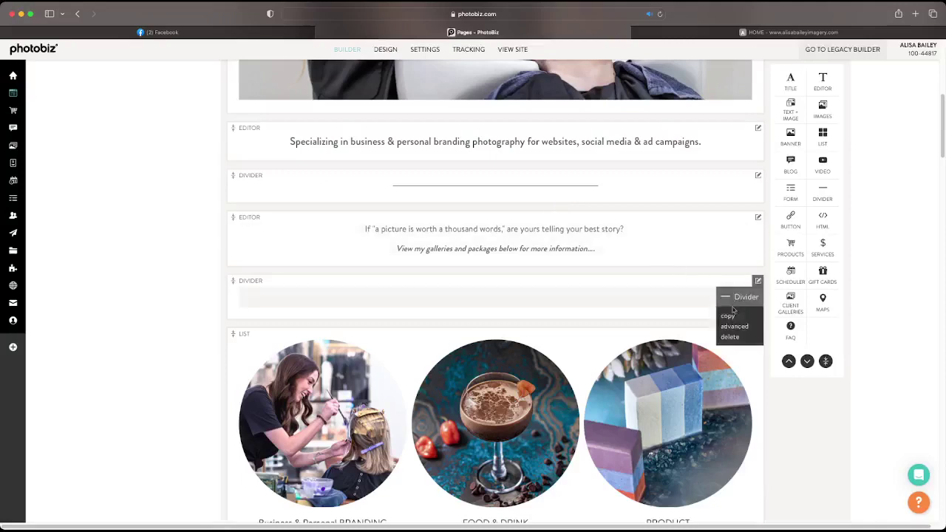
{"action": "left_click", "coordinate": [734, 315]}
{"action": "left_click", "coordinate": [777, 34]}
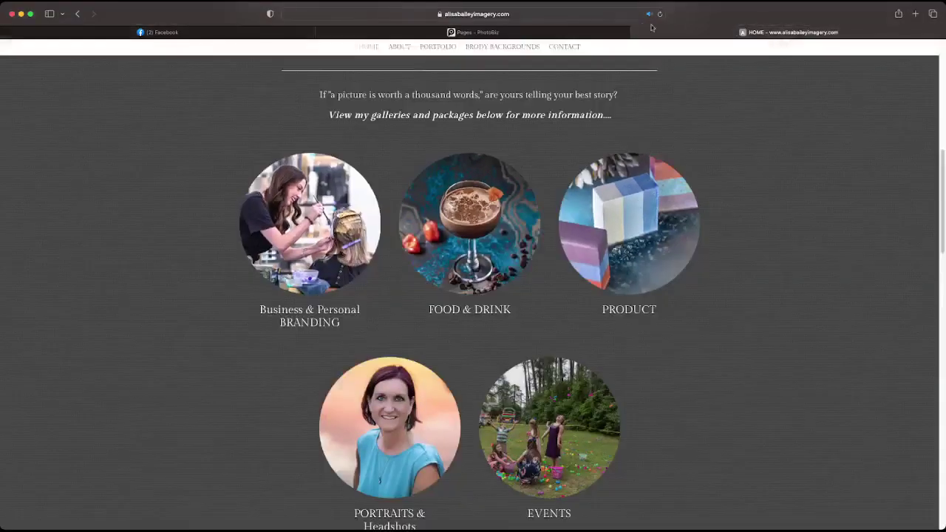
{"action": "scroll", "coordinate": [674, 228], "scroll_direction": "down", "scroll_amount": 5}
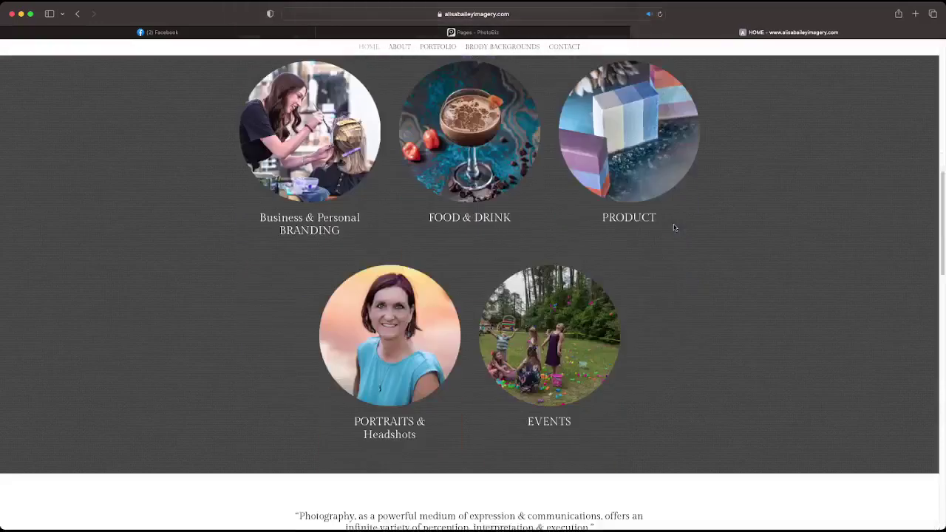
{"action": "scroll", "coordinate": [672, 228], "scroll_direction": "down", "scroll_amount": 1}
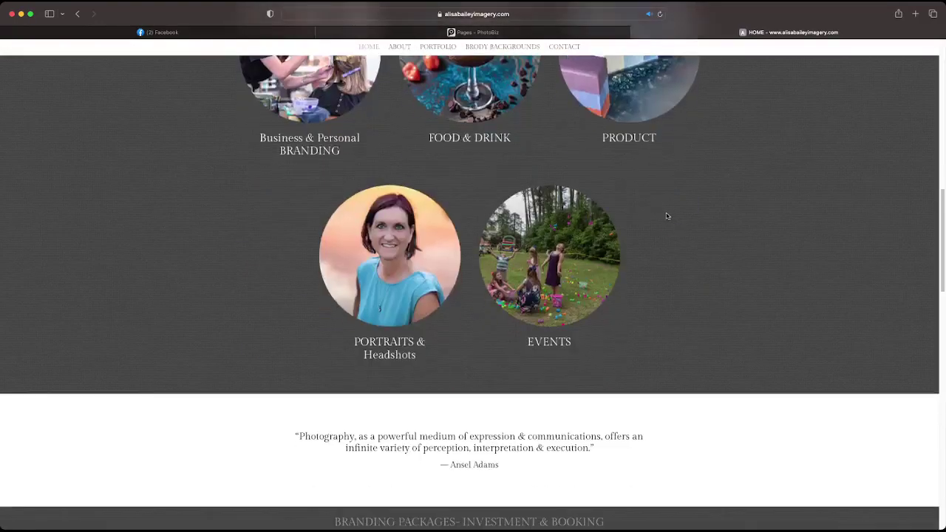
Step: Examine the branding, social content, portrait and event package sections and the testimonials on the live home page
{"action": "scroll", "coordinate": [667, 216], "scroll_direction": "down", "scroll_amount": 6}
{"action": "scroll", "coordinate": [667, 216], "scroll_direction": "down", "scroll_amount": 1}
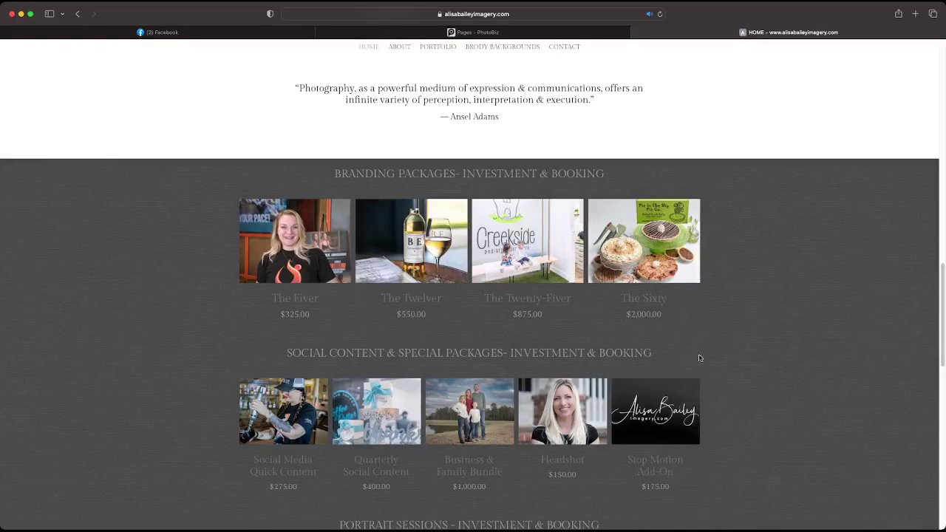
{"action": "scroll", "coordinate": [755, 358], "scroll_direction": "up", "scroll_amount": 2}
{"action": "scroll", "coordinate": [732, 361], "scroll_direction": "down", "scroll_amount": 4}
{"action": "scroll", "coordinate": [714, 363], "scroll_direction": "up", "scroll_amount": 4}
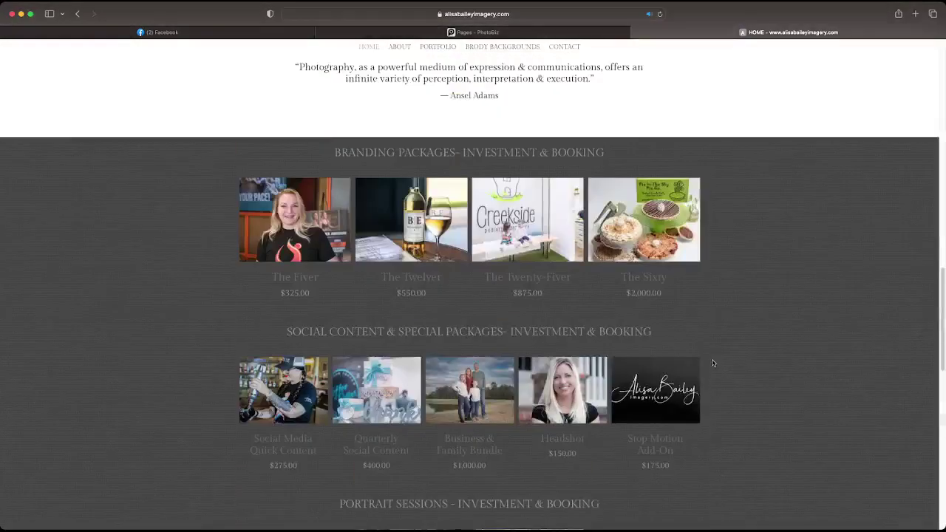
{"action": "scroll", "coordinate": [520, 263], "scroll_direction": "down", "scroll_amount": 10}
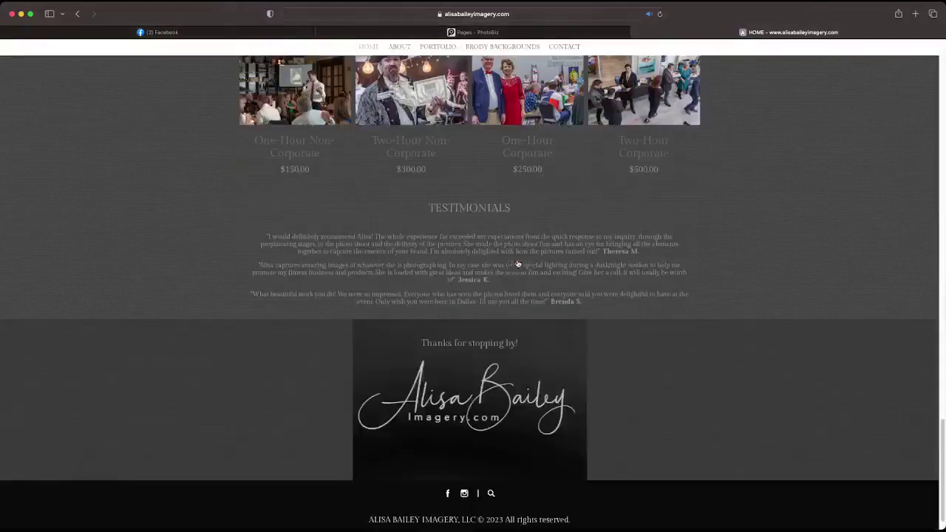
{"action": "scroll", "coordinate": [518, 264], "scroll_direction": "up", "scroll_amount": 10}
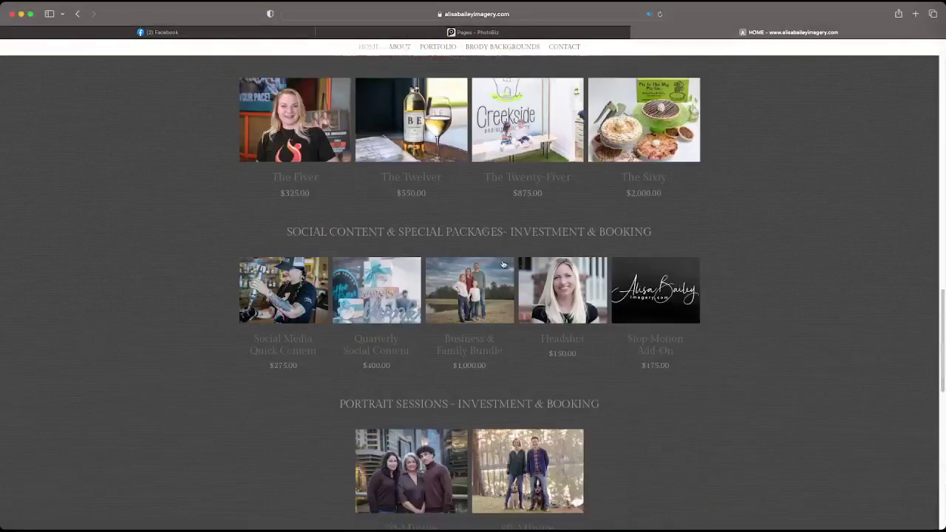
{"action": "scroll", "coordinate": [502, 258], "scroll_direction": "up", "scroll_amount": 2}
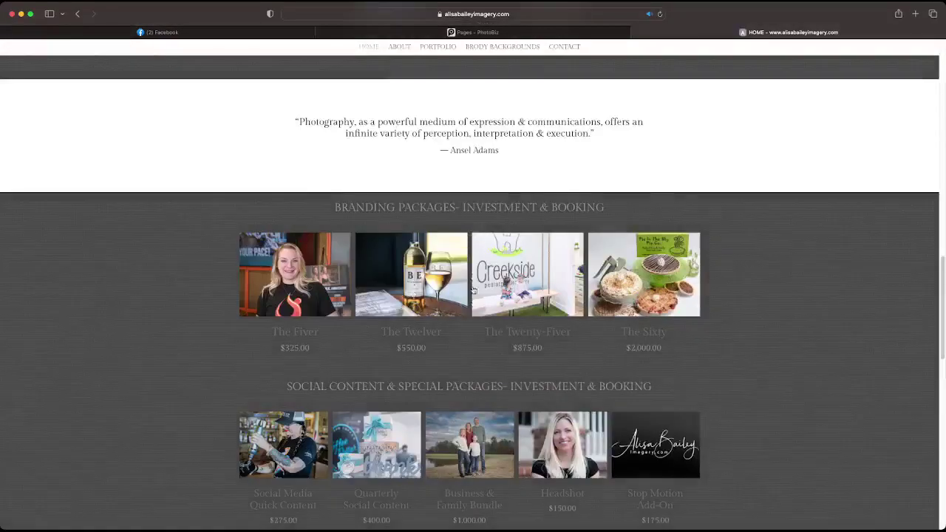
{"action": "scroll", "coordinate": [473, 277], "scroll_direction": "down", "scroll_amount": 10}
{"action": "scroll", "coordinate": [473, 302], "scroll_direction": "up", "scroll_amount": 10}
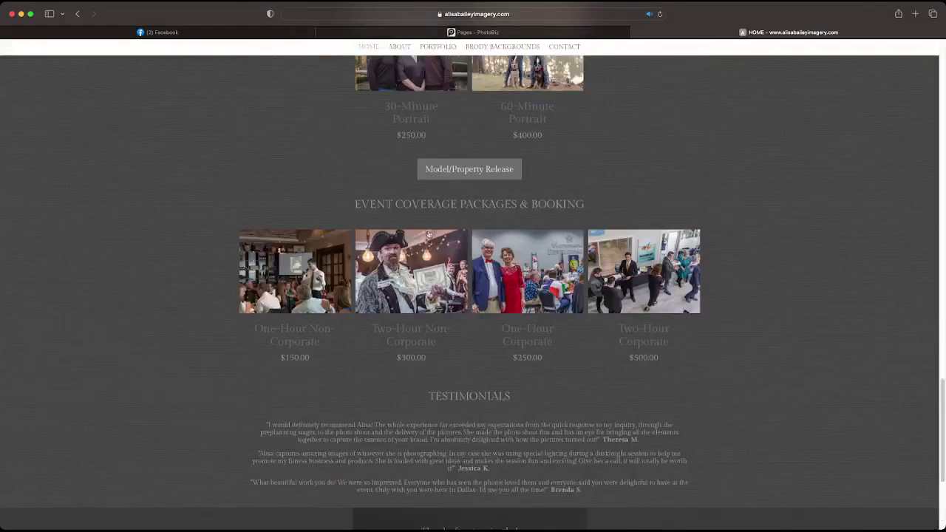
{"action": "scroll", "coordinate": [458, 303], "scroll_direction": "up", "scroll_amount": 3}
{"action": "scroll", "coordinate": [457, 303], "scroll_direction": "down", "scroll_amount": 3}
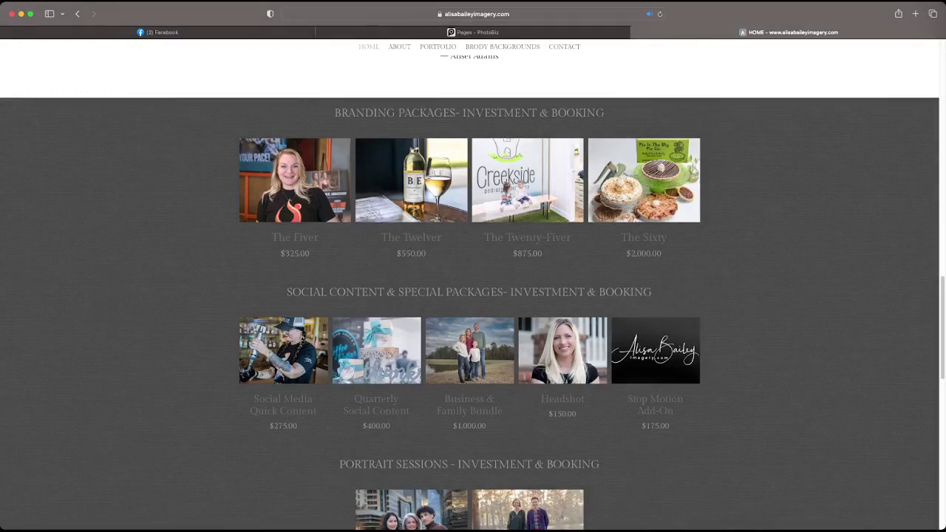
Step: View the live About page, open the Food & Drink portfolio page, and examine its full-width images
{"action": "left_click", "coordinate": [399, 47]}
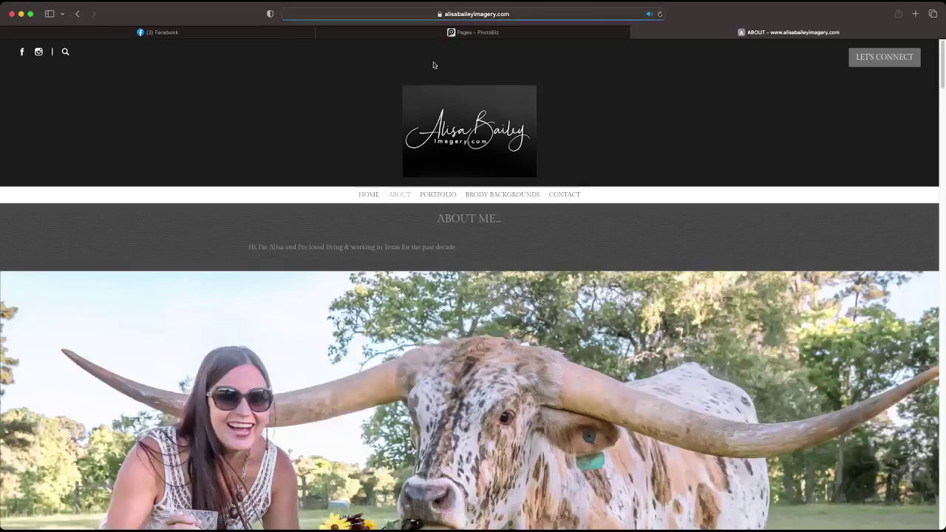
{"action": "mouse_move", "coordinate": [432, 197]}
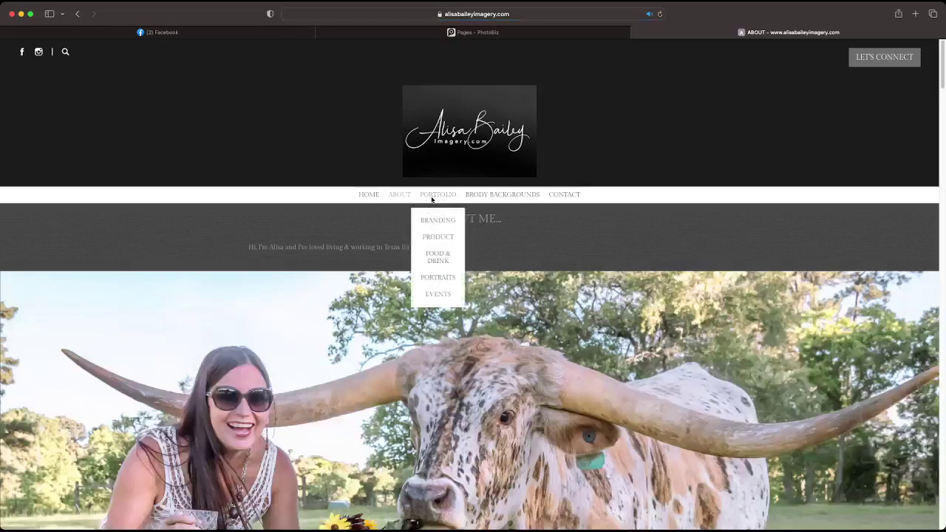
{"action": "left_click", "coordinate": [443, 258]}
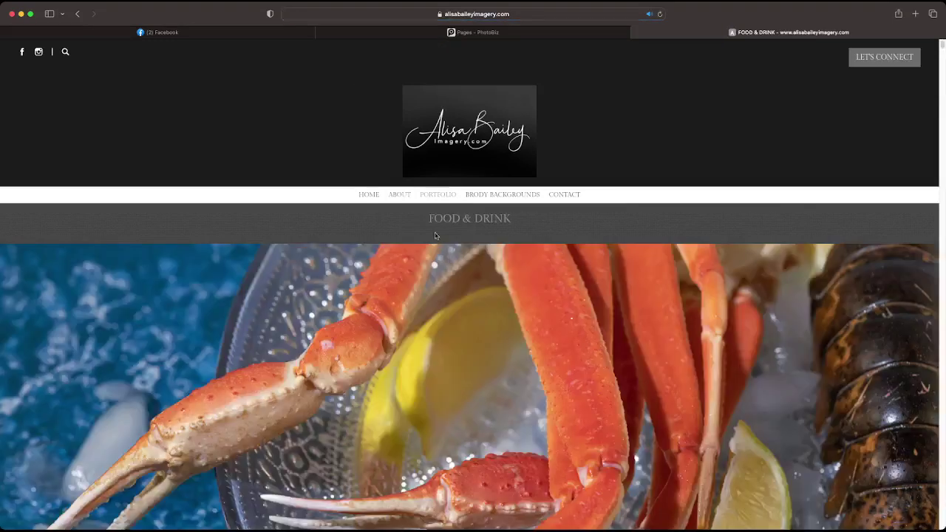
{"action": "scroll", "coordinate": [435, 235], "scroll_direction": "down", "scroll_amount": 15}
{"action": "scroll", "coordinate": [437, 237], "scroll_direction": "down", "scroll_amount": 10}
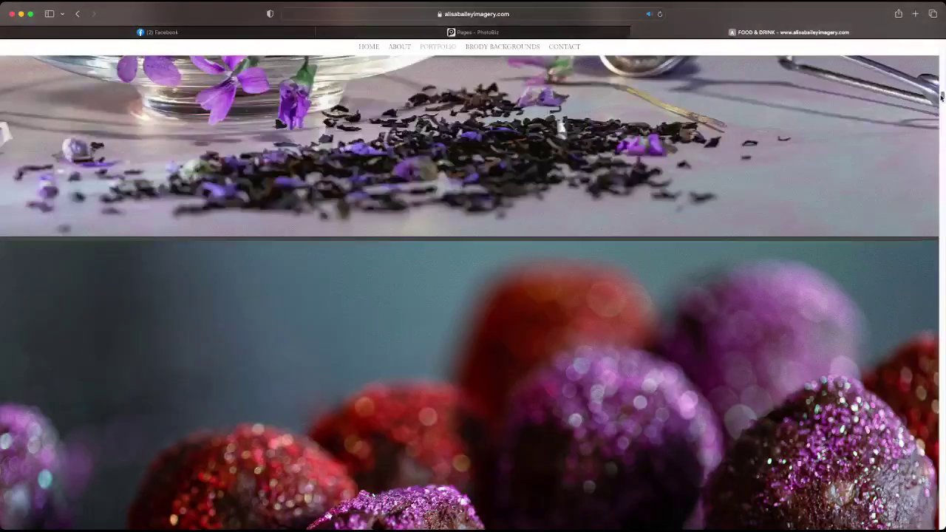
{"action": "left_click_drag", "start_coordinate": [942, 96], "coordinate": [943, 44]}
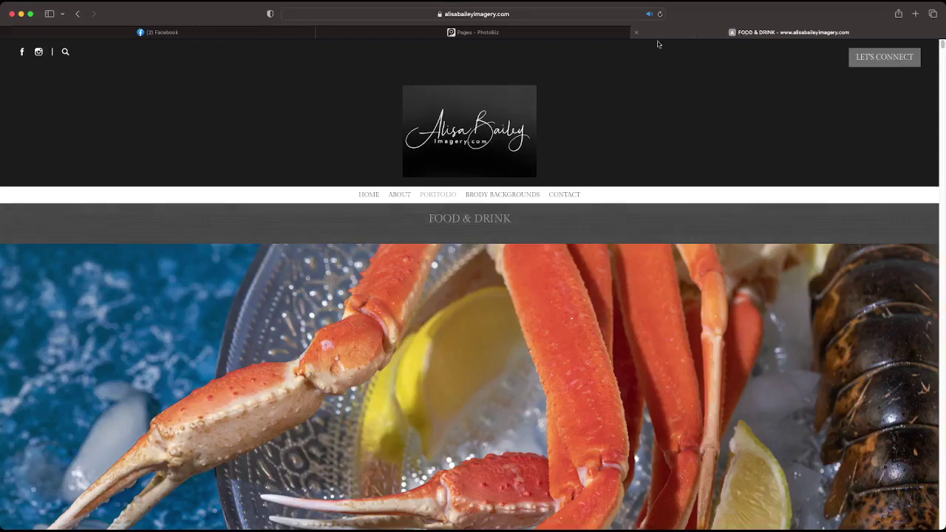
Step: Inspect the Food & Drink page's web address, highlighting its /food-drink ending
{"action": "left_click", "coordinate": [518, 15]}
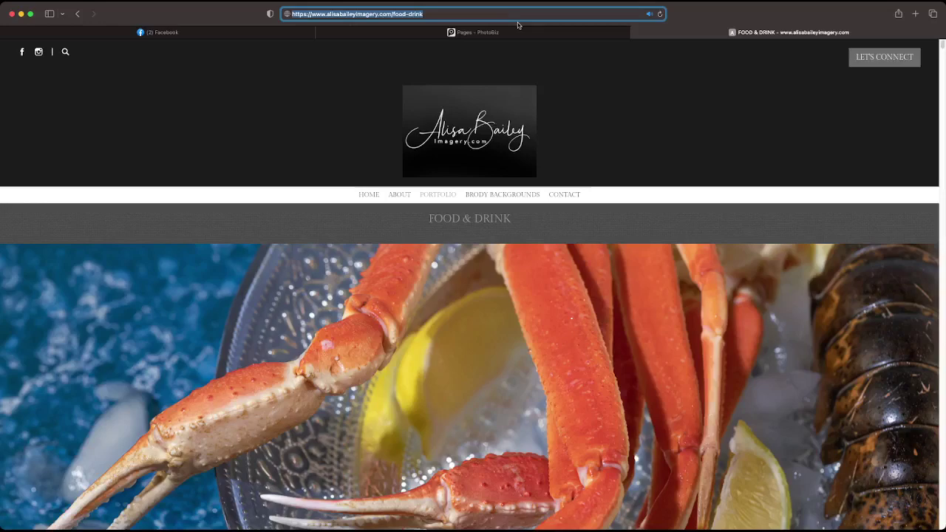
{"action": "left_click", "coordinate": [737, 145]}
{"action": "scroll", "coordinate": [737, 146], "scroll_direction": "down", "scroll_amount": 5}
{"action": "scroll", "coordinate": [584, 134], "scroll_direction": "up", "scroll_amount": 5}
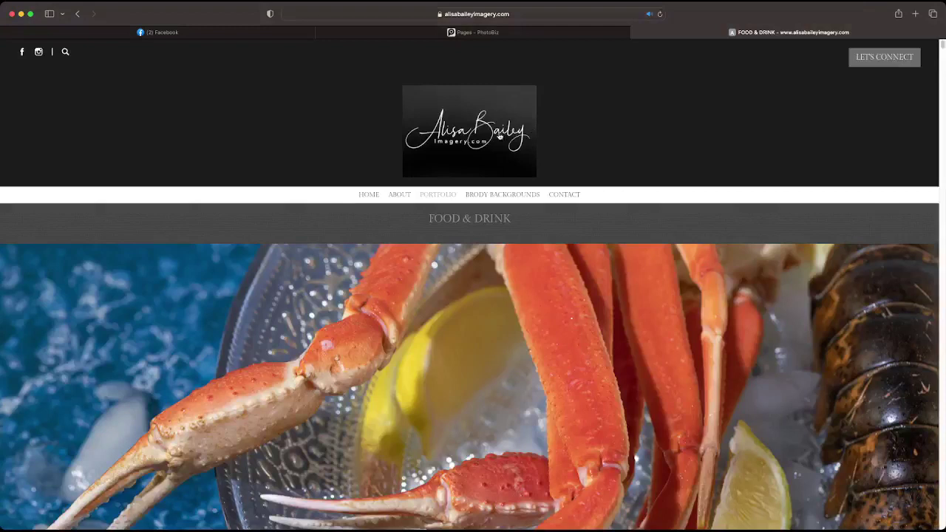
{"action": "left_click", "coordinate": [510, 13]}
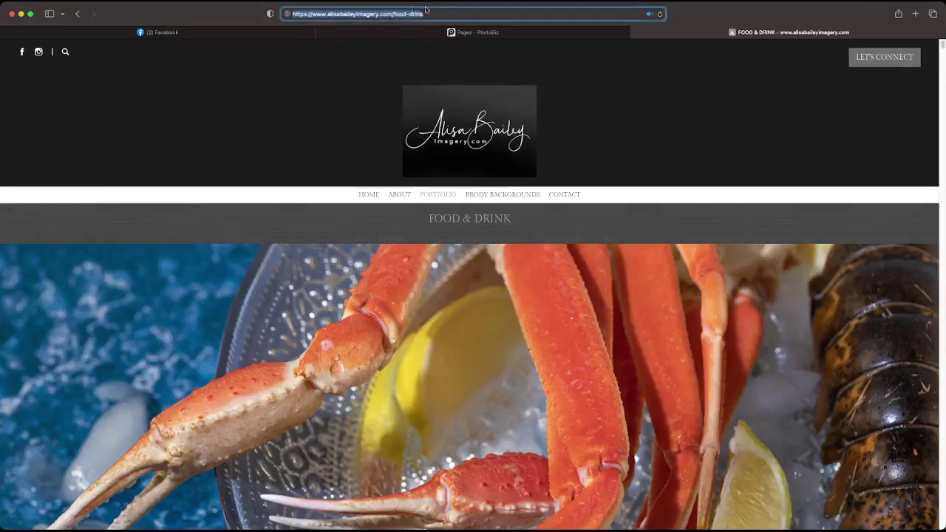
{"action": "left_click", "coordinate": [391, 13]}
{"action": "left_click_drag", "start_coordinate": [390, 13], "coordinate": [449, 14]}
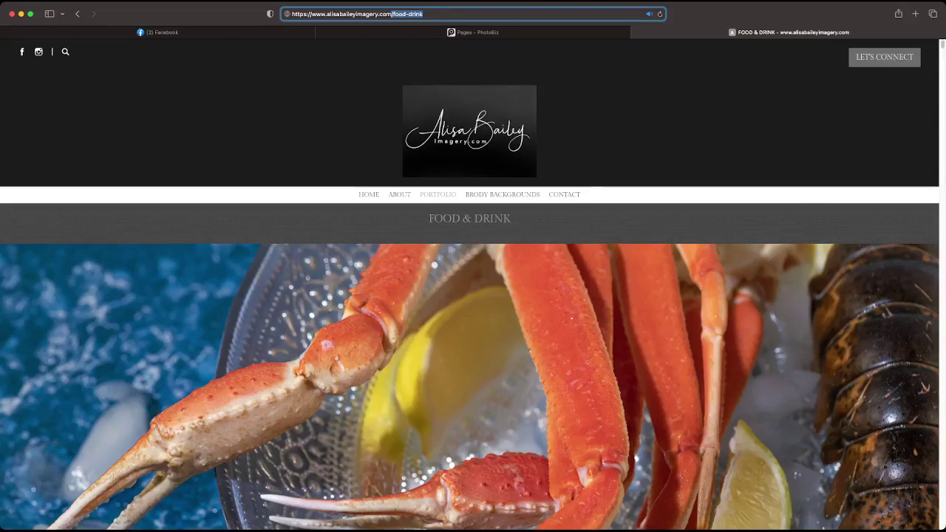
{"action": "left_click", "coordinate": [449, 13]}
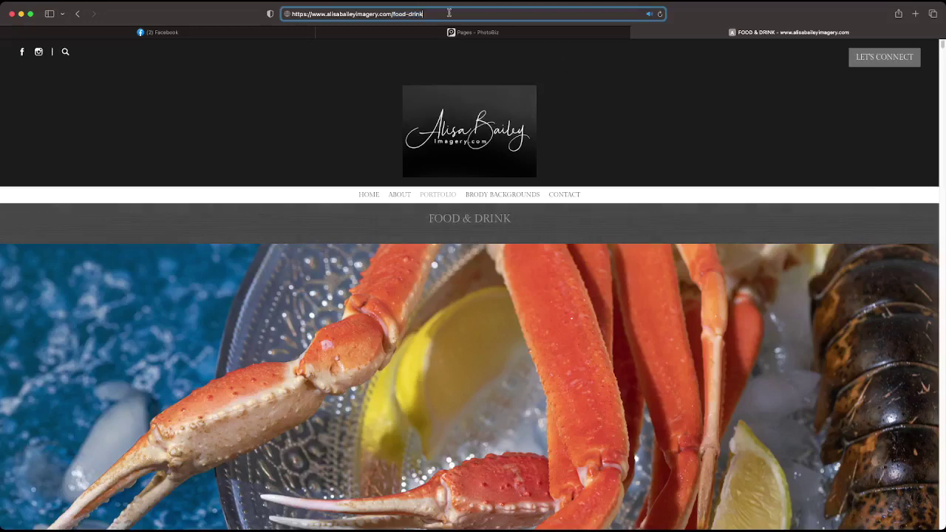
Step: Try loading a shortened version of the Food & Drink page's address, and return to that page by way of the home page
{"action": "key", "text": "BackSpace"}
{"action": "key", "text": "BackSpace"}
{"action": "key", "text": "BackSpace"}
{"action": "key", "text": "BackSpace"}
{"action": "key", "text": "BackSpace"}
{"action": "key", "text": "Return"}
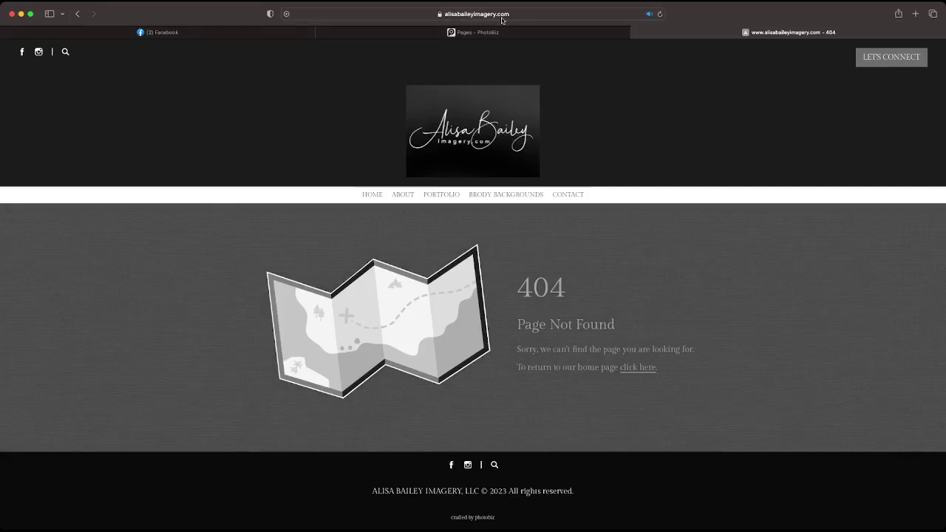
{"action": "left_click", "coordinate": [370, 196]}
{"action": "mouse_move", "coordinate": [434, 197]}
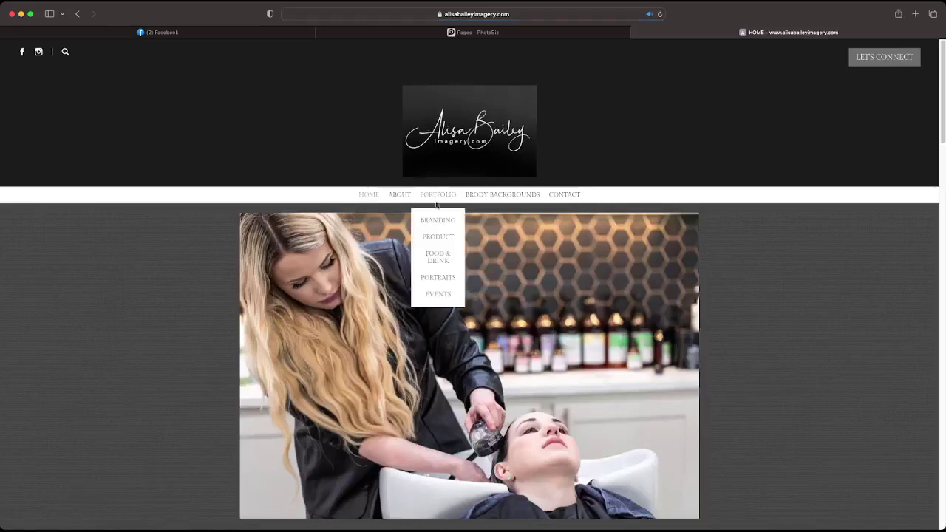
{"action": "left_click", "coordinate": [439, 256]}
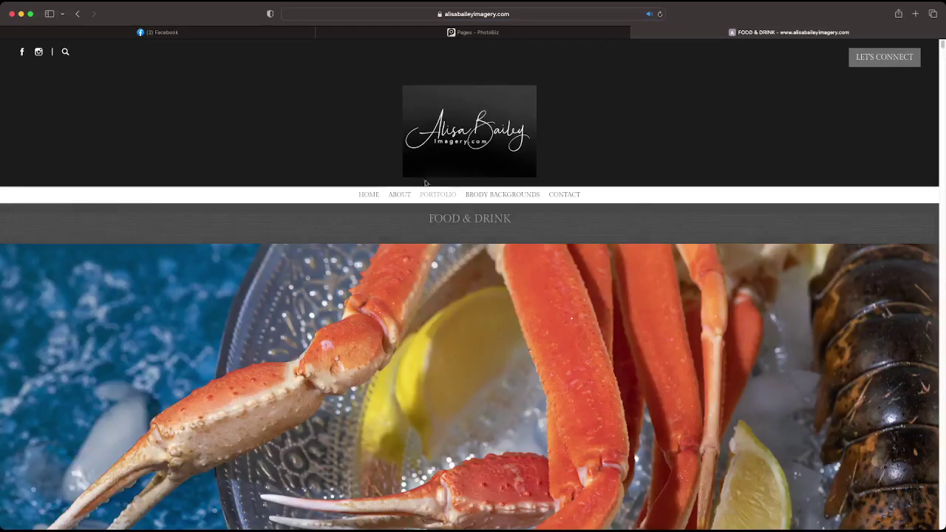
{"action": "mouse_move", "coordinate": [437, 195]}
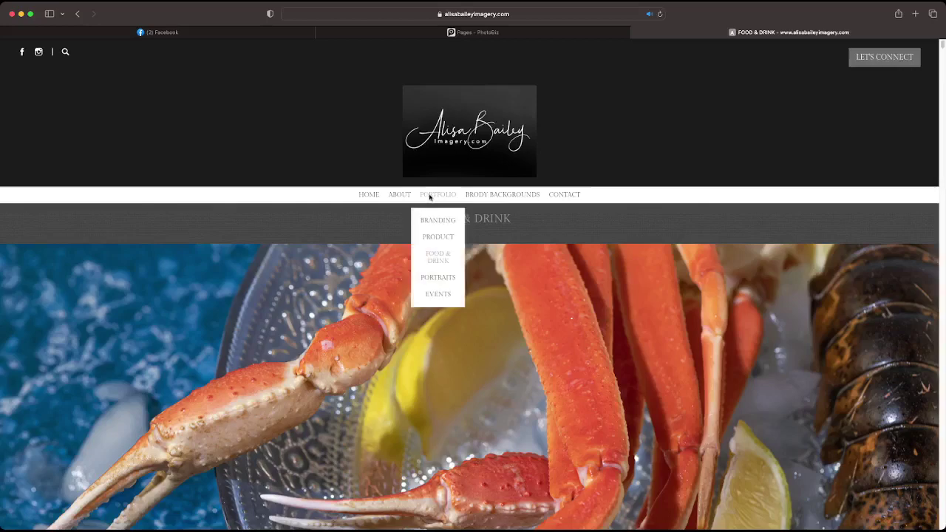
Step: Switch to the PhotoBiz page builder and open the Food & Drink page under Portfolio
{"action": "left_click", "coordinate": [414, 29]}
{"action": "scroll", "coordinate": [137, 166], "scroll_direction": "up", "scroll_amount": 5}
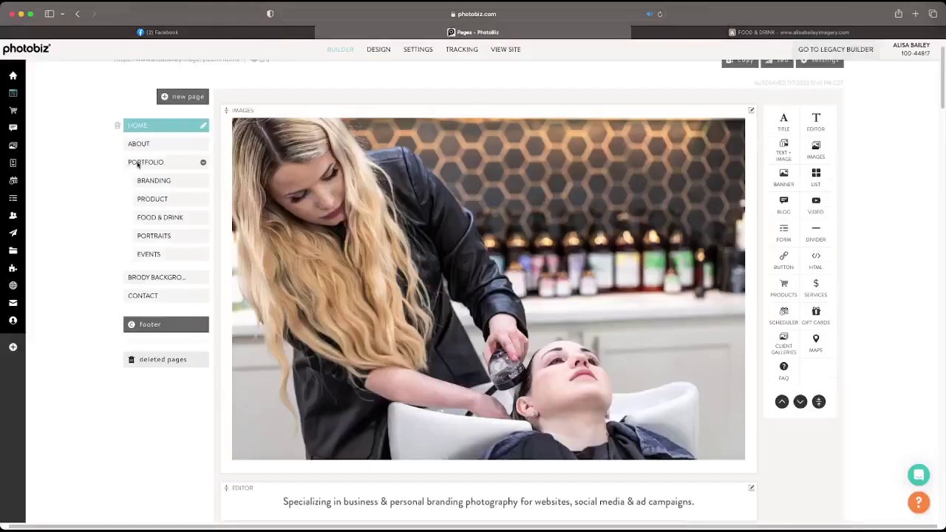
{"action": "left_click", "coordinate": [158, 224]}
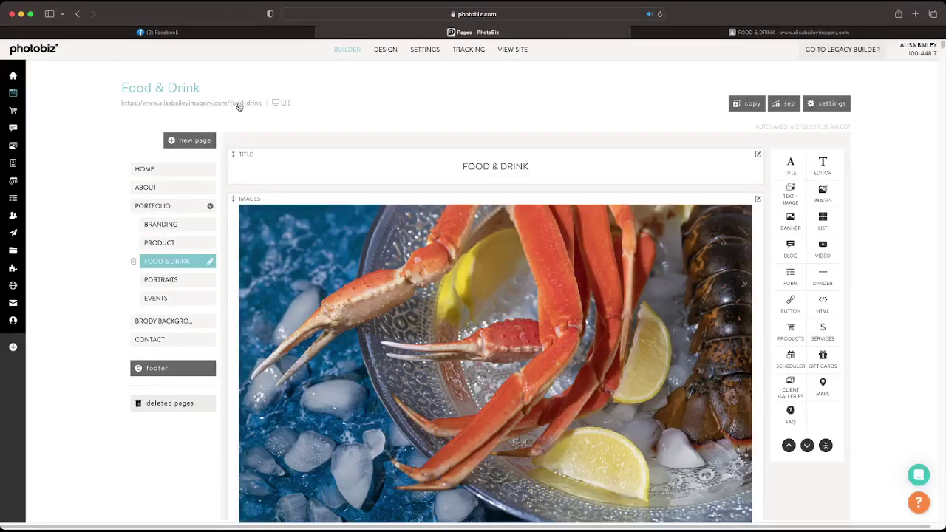
Step: Try a custom friendly URL of "food" in the Food & Drink page's SEO settings, and close them without saving
{"action": "left_click", "coordinate": [785, 104]}
{"action": "scroll", "coordinate": [764, 270], "scroll_direction": "down", "scroll_amount": 4}
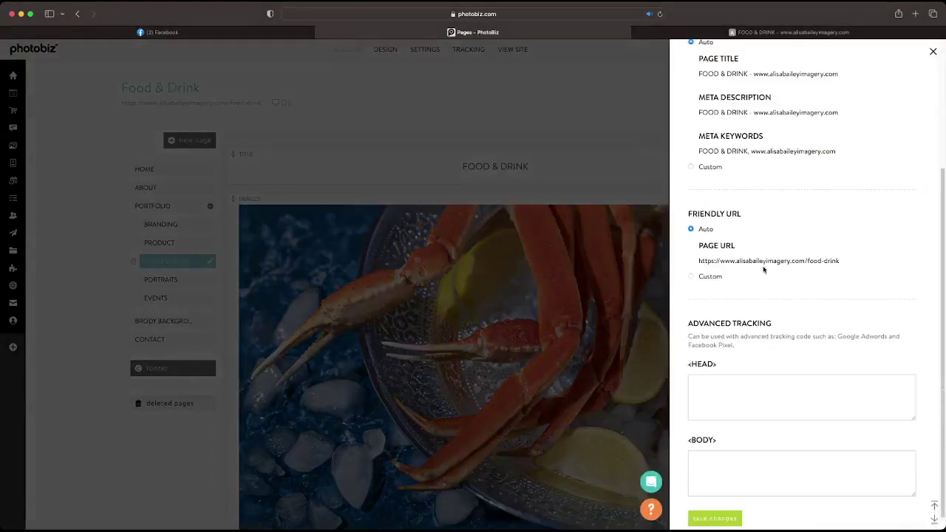
{"action": "left_click", "coordinate": [691, 276]}
{"action": "left_click", "coordinate": [770, 333]}
{"action": "left_click_drag", "start_coordinate": [752, 336], "coordinate": [718, 337]}
{"action": "key", "text": "BackSpace"}
{"action": "key", "text": "BackSpace"}
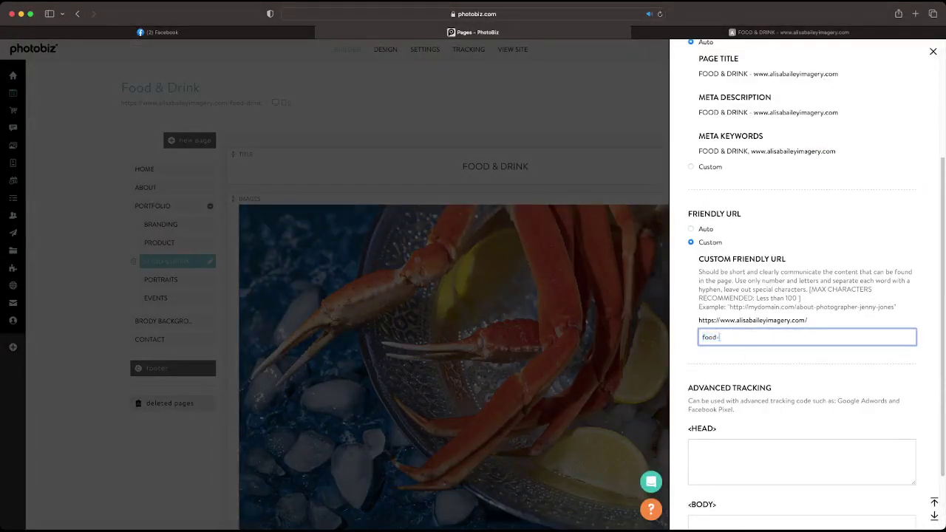
{"action": "scroll", "coordinate": [753, 364], "scroll_direction": "down", "scroll_amount": 2}
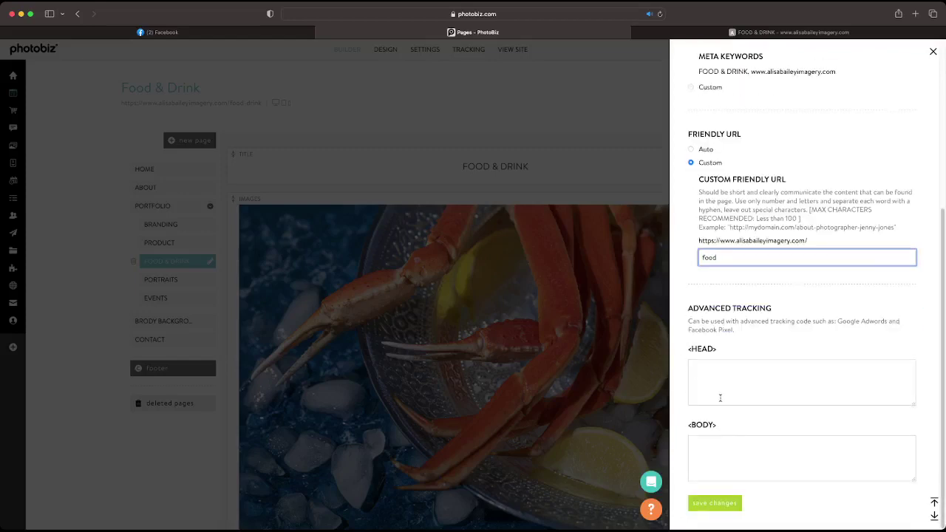
{"action": "scroll", "coordinate": [720, 398], "scroll_direction": "up", "scroll_amount": 6}
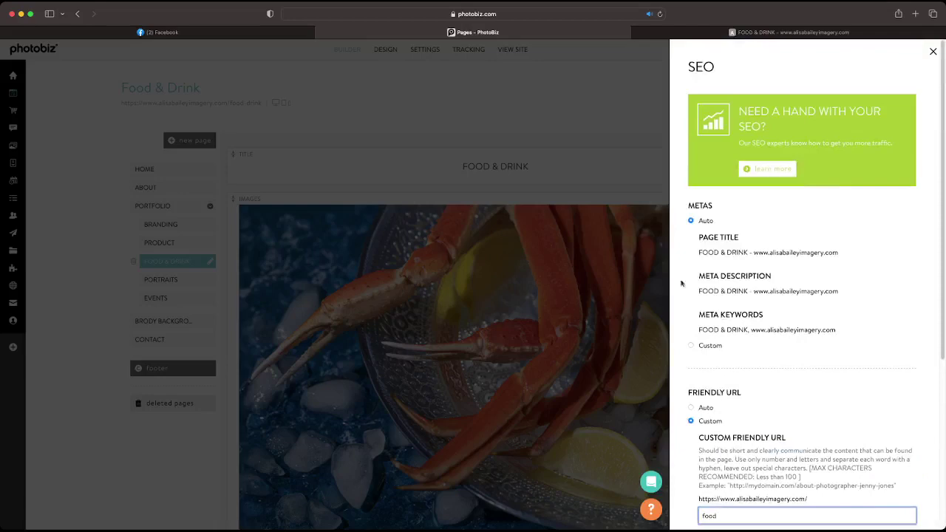
{"action": "left_click", "coordinate": [589, 144]}
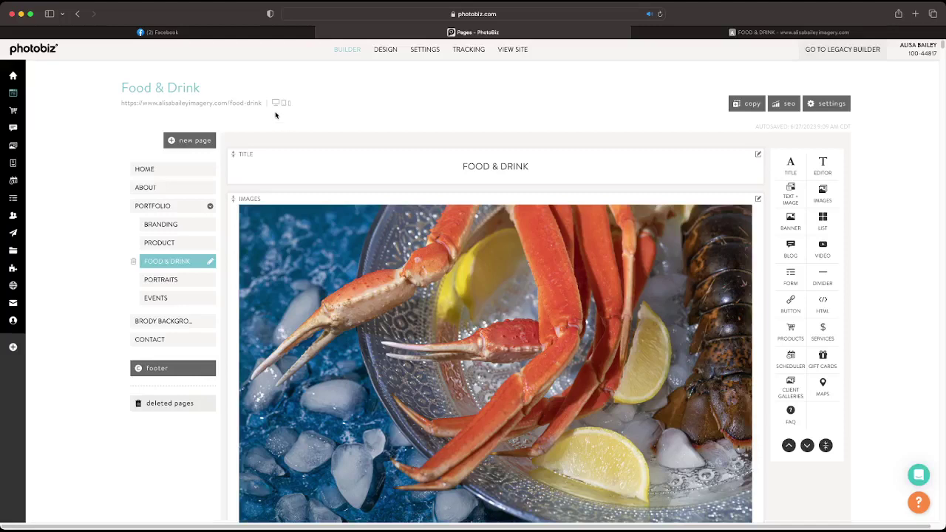
Step: Open the Food & Drink page's SEO settings and change its friendly URL from automatic to custom
{"action": "left_click", "coordinate": [790, 105]}
{"action": "scroll", "coordinate": [695, 422], "scroll_direction": "down", "scroll_amount": 2}
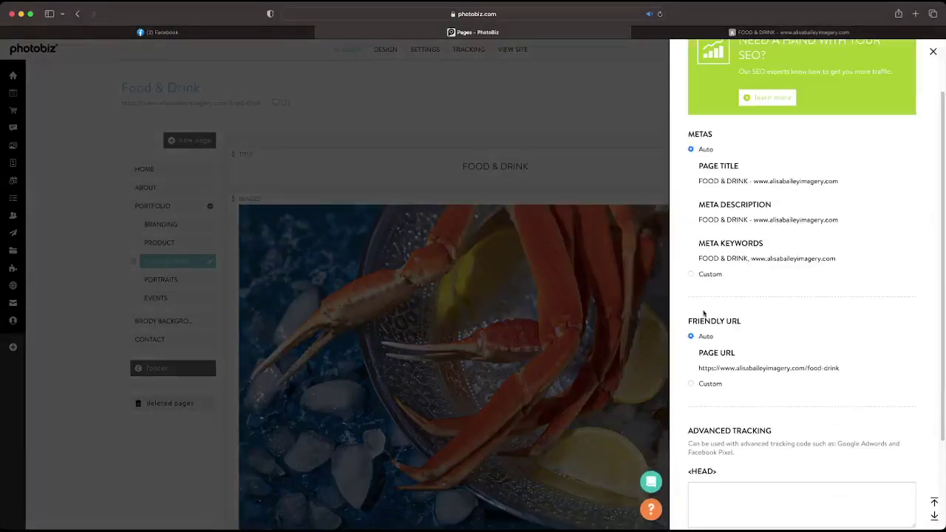
{"action": "left_click", "coordinate": [692, 384]}
{"action": "left_click", "coordinate": [743, 441]}
Step: Try "food-photography", "foodphotography" and "fooddrink" as alternative endings for the custom friendly URL
{"action": "key", "text": "BackSpace"}
{"action": "key", "text": "BackSpace"}
{"action": "key", "text": "BackSpace"}
{"action": "key", "text": "BackSpace"}
{"action": "key", "text": "BackSpace"}
{"action": "key", "text": "BackSpace"}
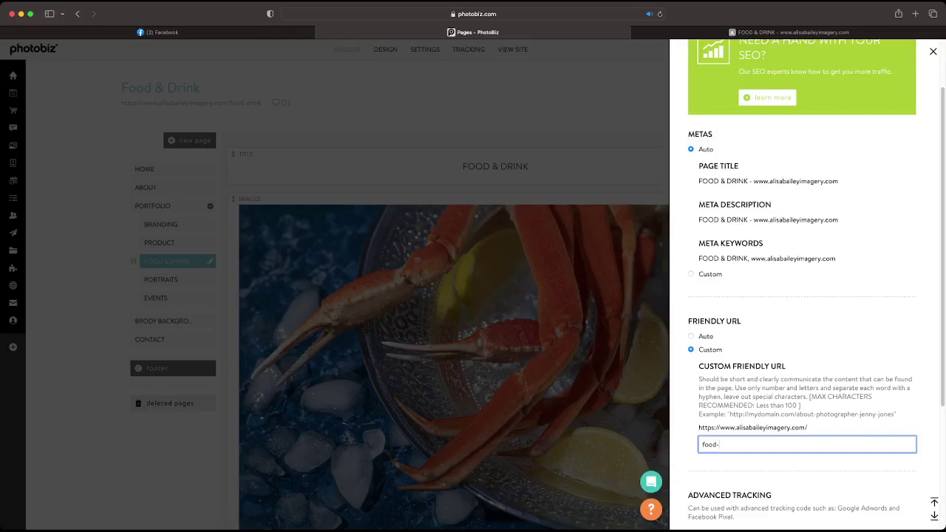
{"action": "type", "text": "photography"}
{"action": "left_click", "coordinate": [719, 445]}
{"action": "key", "text": "BackSpace"}
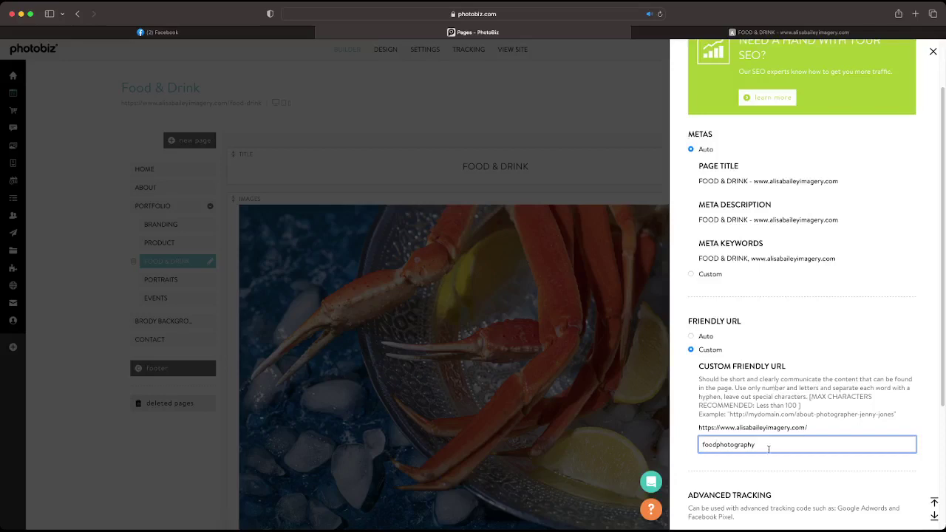
{"action": "left_click_drag", "start_coordinate": [769, 445], "coordinate": [717, 445]}
{"action": "key", "text": "BackSpace"}
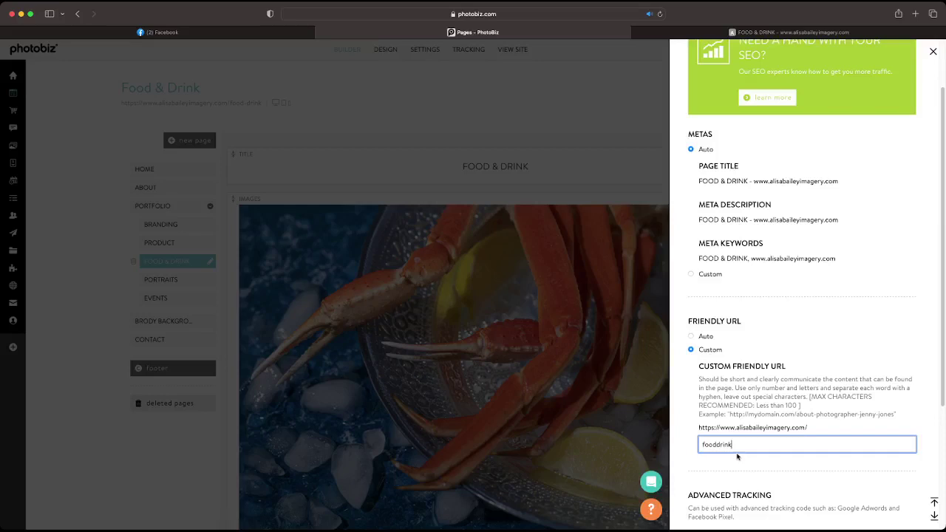
Step: Set the custom friendly URL to "food", save the changes and close the SEO settings
{"action": "left_click_drag", "start_coordinate": [733, 446], "coordinate": [715, 446]}
{"action": "key", "text": "BackSpace"}
{"action": "scroll", "coordinate": [725, 467], "scroll_direction": "down", "scroll_amount": 5}
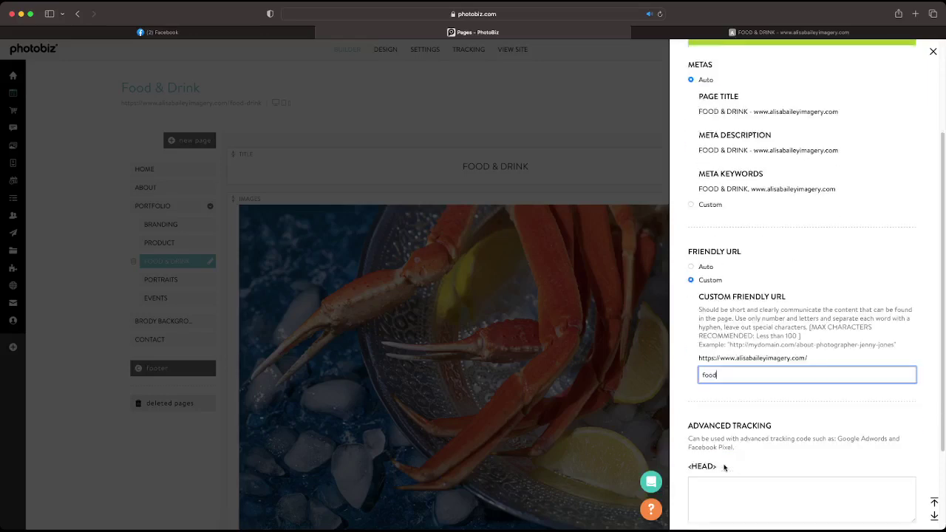
{"action": "scroll", "coordinate": [725, 464], "scroll_direction": "down", "scroll_amount": 1}
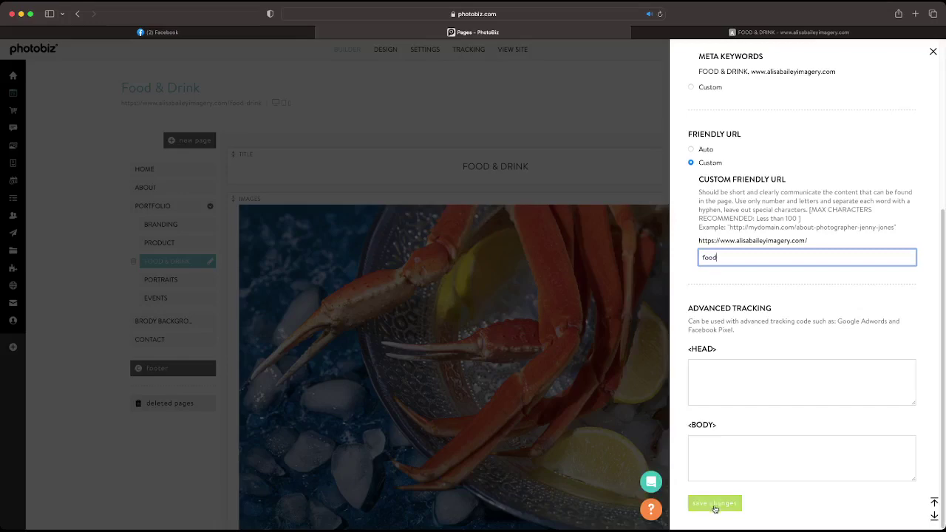
{"action": "left_click", "coordinate": [714, 507]}
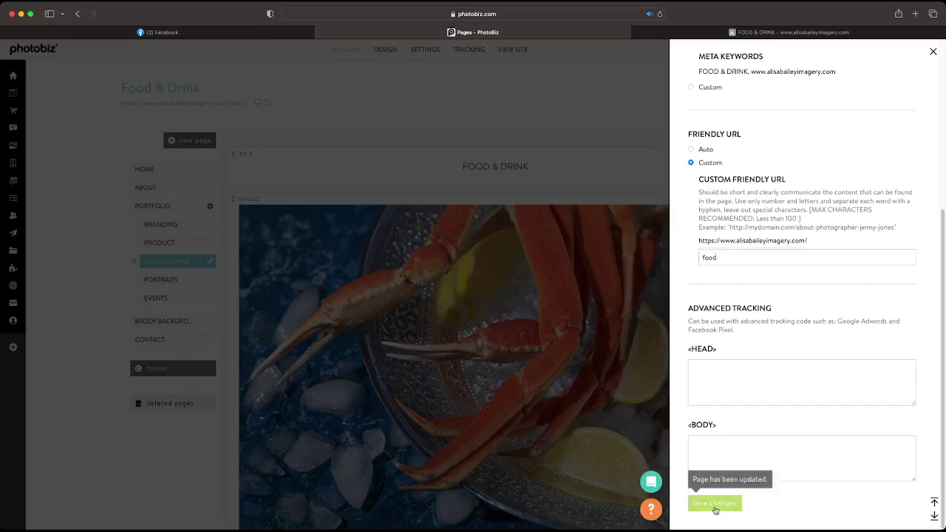
{"action": "left_click", "coordinate": [529, 107]}
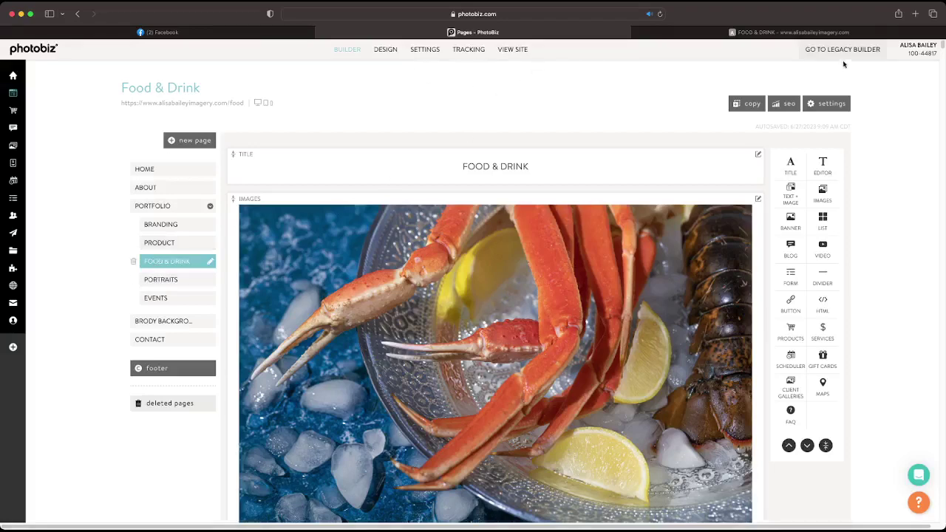
Step: Reload the Food & Drink page on the live site, and reopen it from the Portfolio pages by way of the home page
{"action": "left_click", "coordinate": [728, 34]}
{"action": "left_click", "coordinate": [660, 13]}
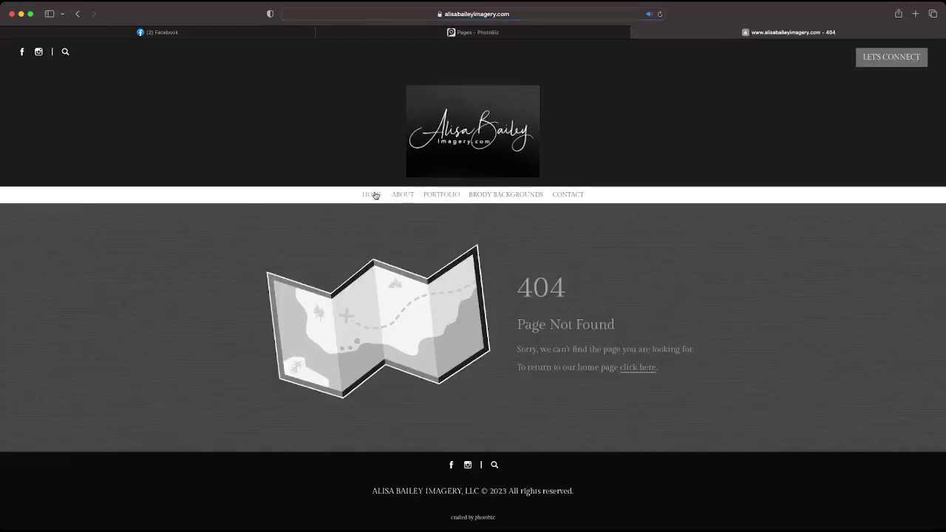
{"action": "left_click", "coordinate": [371, 194]}
{"action": "mouse_move", "coordinate": [446, 195]}
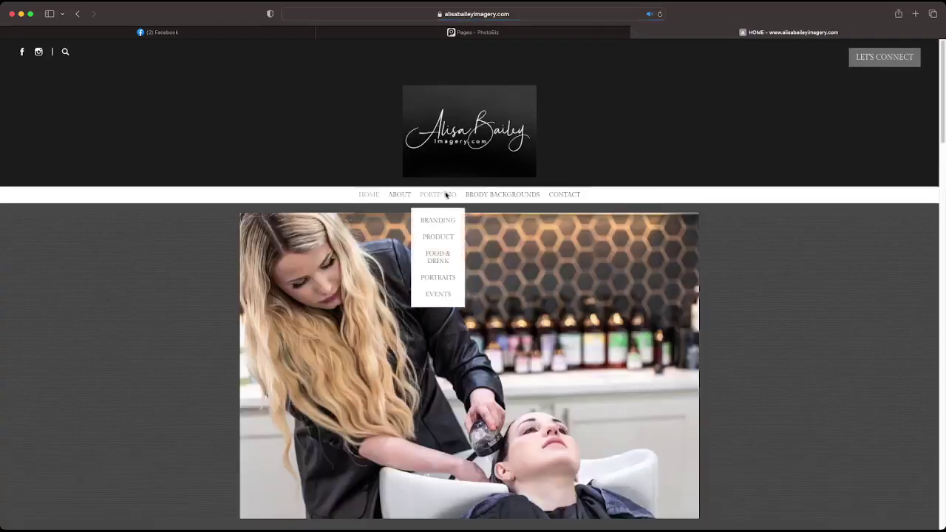
{"action": "left_click", "coordinate": [439, 259]}
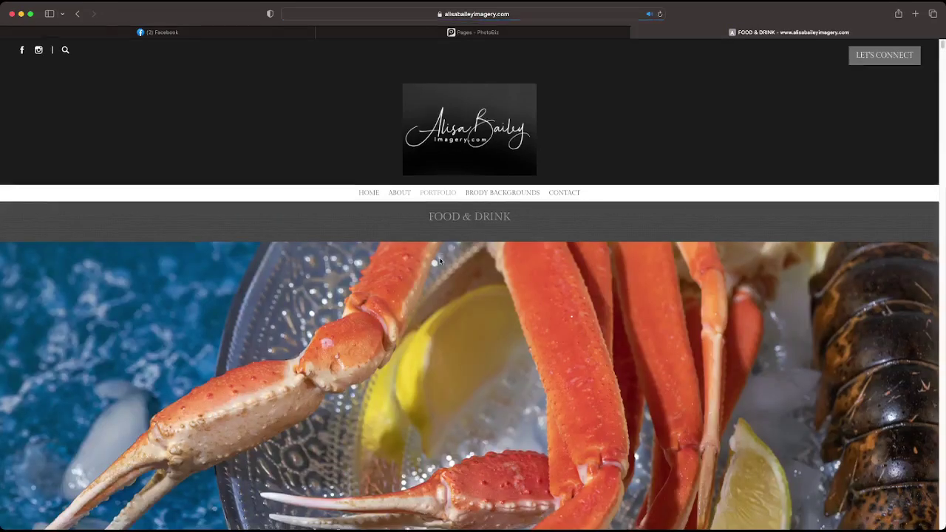
Step: Examine the full-width images on the live Food & Drink page and its entry among the Portfolio pages
{"action": "scroll", "coordinate": [439, 260], "scroll_direction": "down", "scroll_amount": 10}
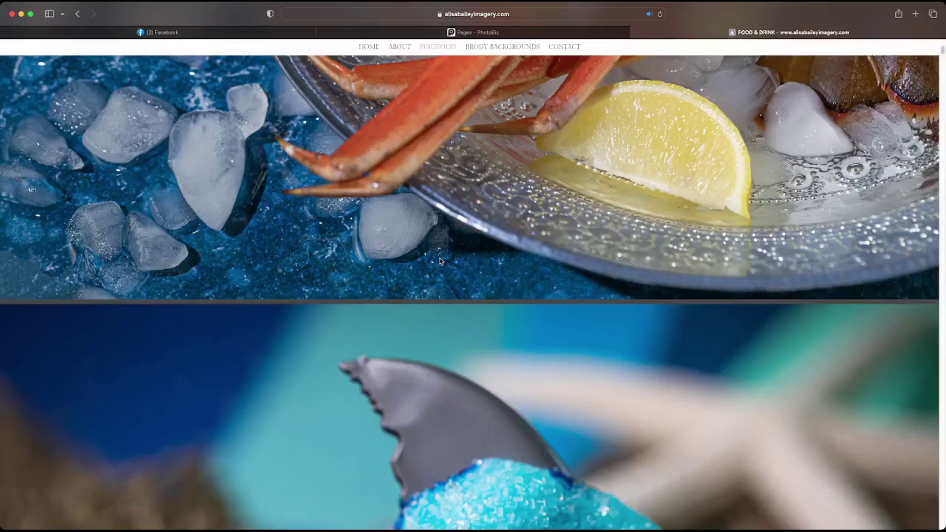
{"action": "scroll", "coordinate": [440, 260], "scroll_direction": "up", "scroll_amount": 10}
{"action": "mouse_move", "coordinate": [433, 260]}
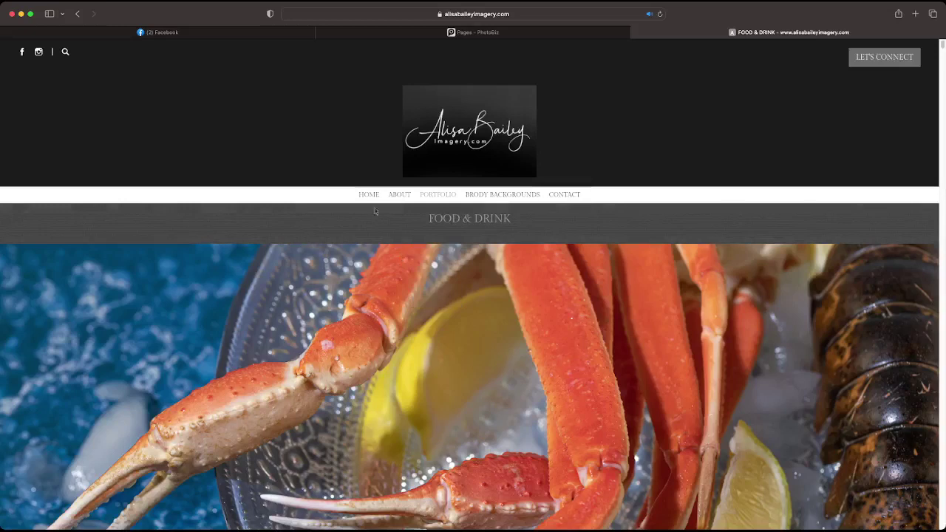
{"action": "mouse_move", "coordinate": [440, 198]}
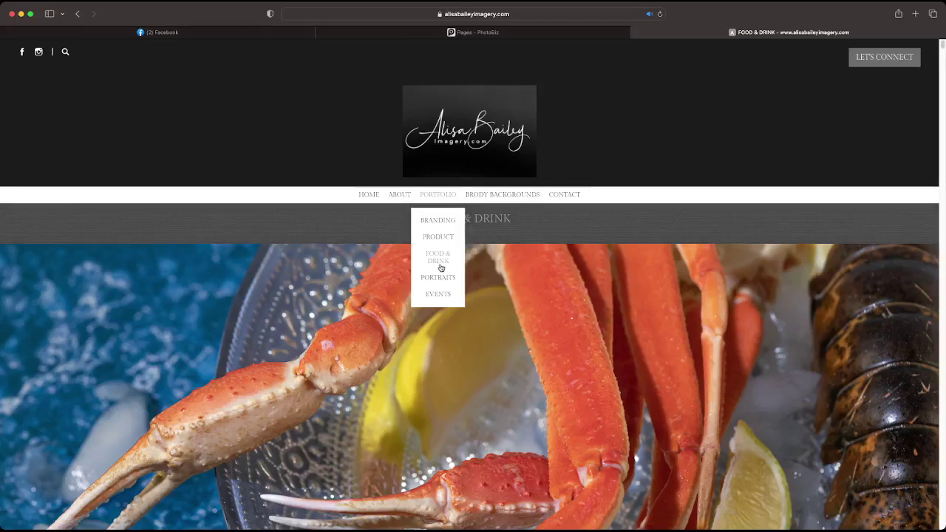
{"action": "scroll", "coordinate": [423, 284], "scroll_direction": "down", "scroll_amount": 5}
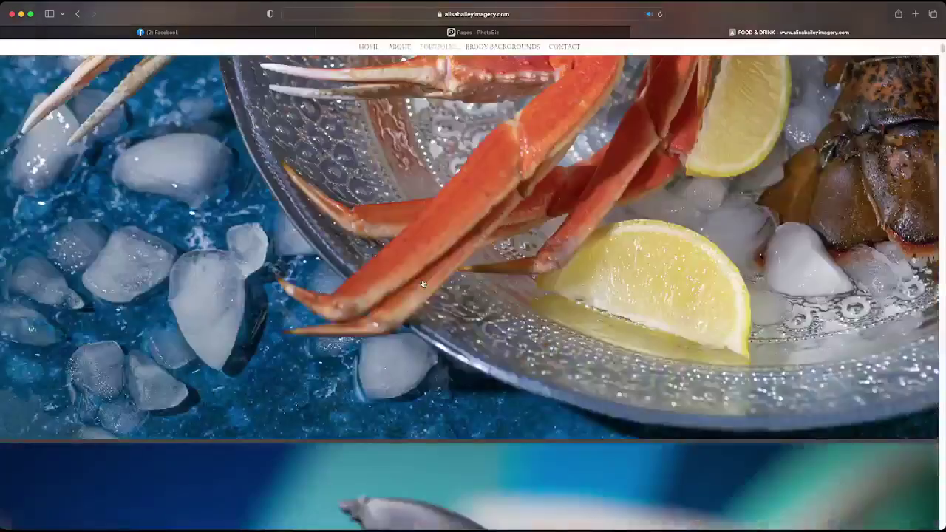
{"action": "scroll", "coordinate": [423, 284], "scroll_direction": "down", "scroll_amount": 10}
{"action": "scroll", "coordinate": [423, 285], "scroll_direction": "down", "scroll_amount": 5}
{"action": "scroll", "coordinate": [423, 285], "scroll_direction": "up", "scroll_amount": 5}
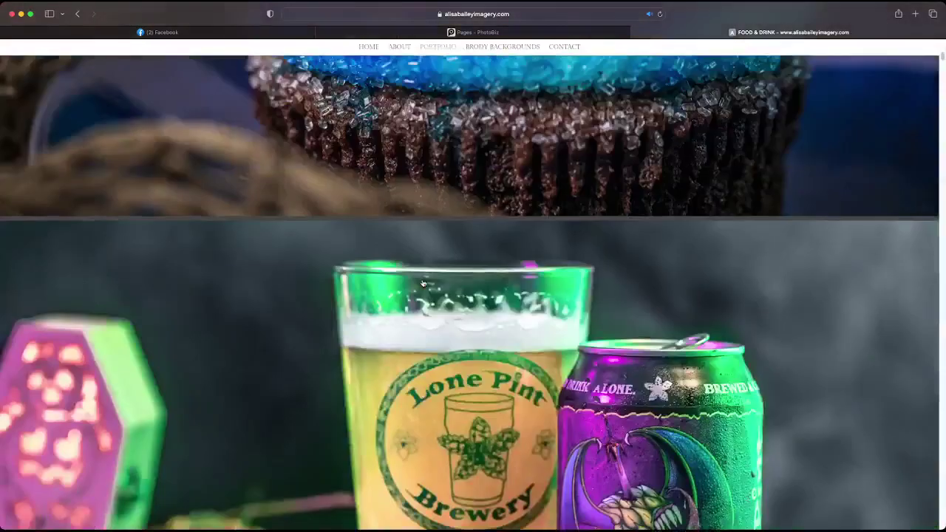
{"action": "scroll", "coordinate": [423, 285], "scroll_direction": "up", "scroll_amount": 15}
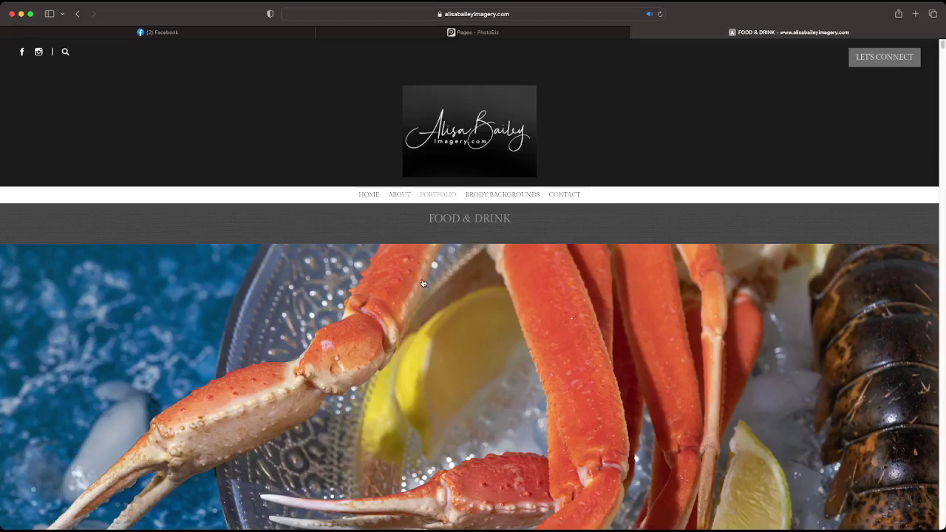
Step: Return to the page builder, inspect the Food & Drink page's custom friendly URL in its SEO settings, and close them
{"action": "left_click", "coordinate": [390, 30]}
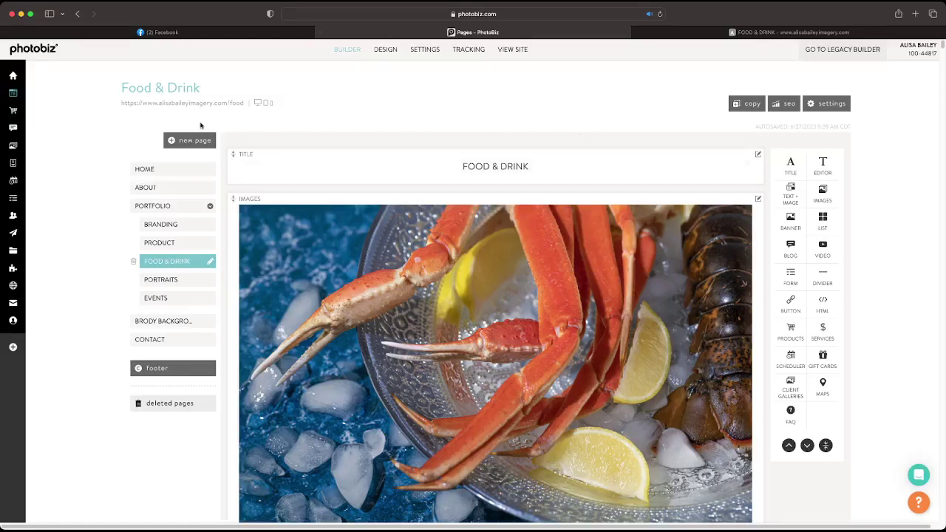
{"action": "left_click", "coordinate": [783, 103]}
{"action": "scroll", "coordinate": [714, 331], "scroll_direction": "down", "scroll_amount": 5}
{"action": "scroll", "coordinate": [731, 317], "scroll_direction": "up", "scroll_amount": 1}
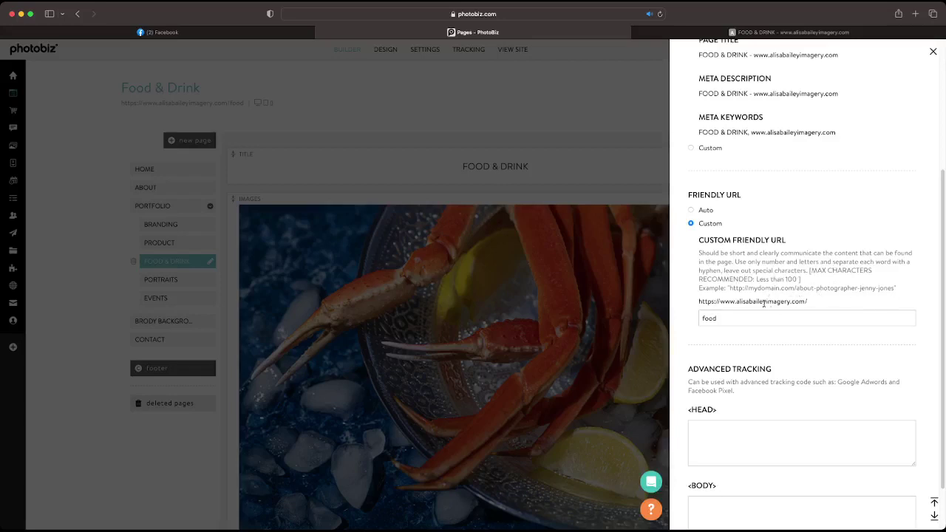
{"action": "left_click", "coordinate": [726, 318]}
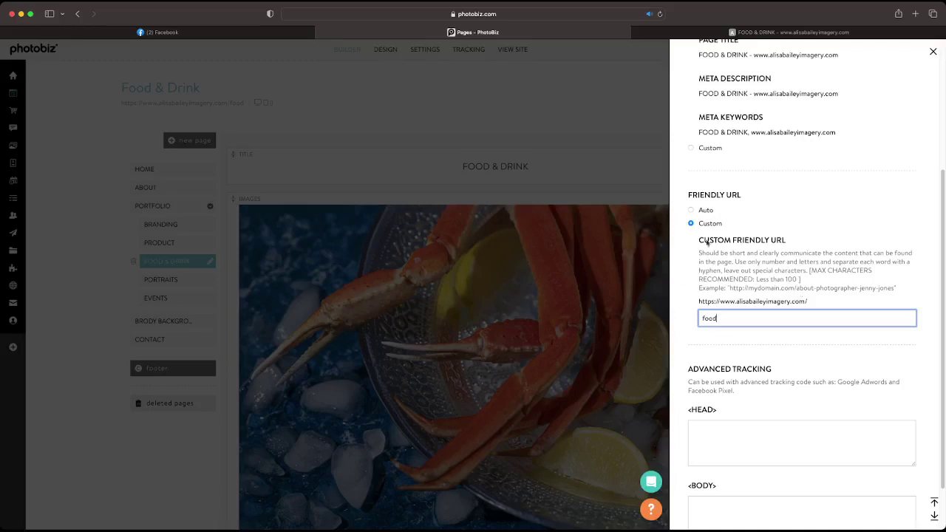
{"action": "left_click", "coordinate": [454, 133]}
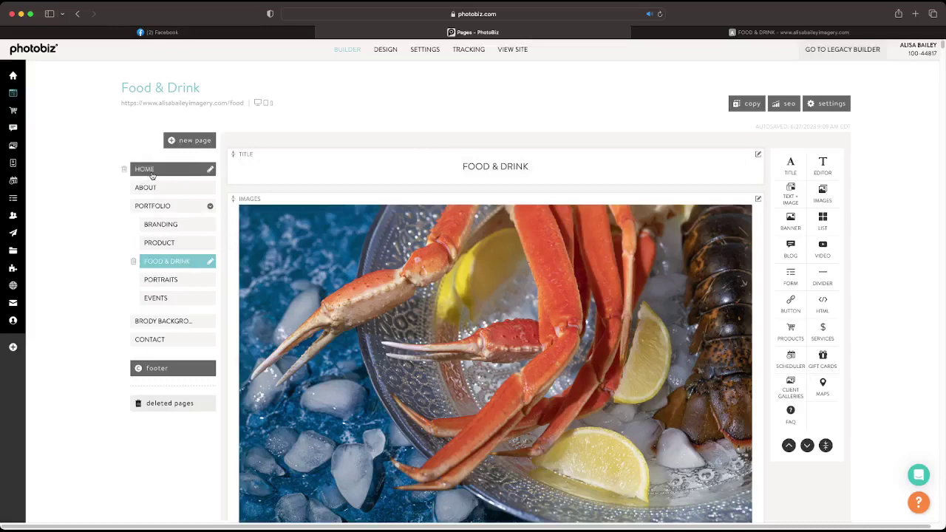
Step: Open the live home page and examine its branding, social content and portrait package sections
{"action": "left_click", "coordinate": [732, 31]}
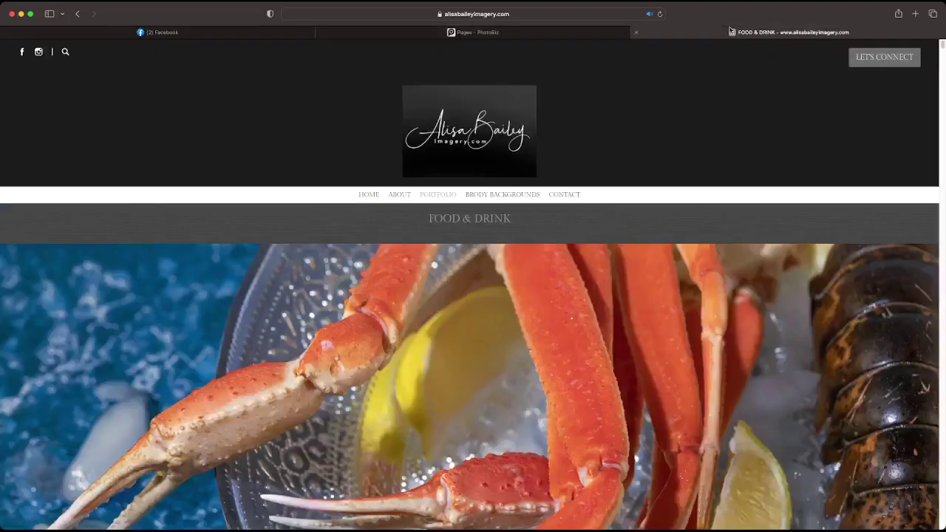
{"action": "left_click", "coordinate": [365, 195]}
{"action": "mouse_move", "coordinate": [449, 212]}
{"action": "scroll", "coordinate": [510, 244], "scroll_direction": "down", "scroll_amount": 20}
{"action": "scroll", "coordinate": [510, 244], "scroll_direction": "up", "scroll_amount": 8}
{"action": "scroll", "coordinate": [510, 244], "scroll_direction": "down", "scroll_amount": 3}
{"action": "scroll", "coordinate": [510, 244], "scroll_direction": "up", "scroll_amount": 3}
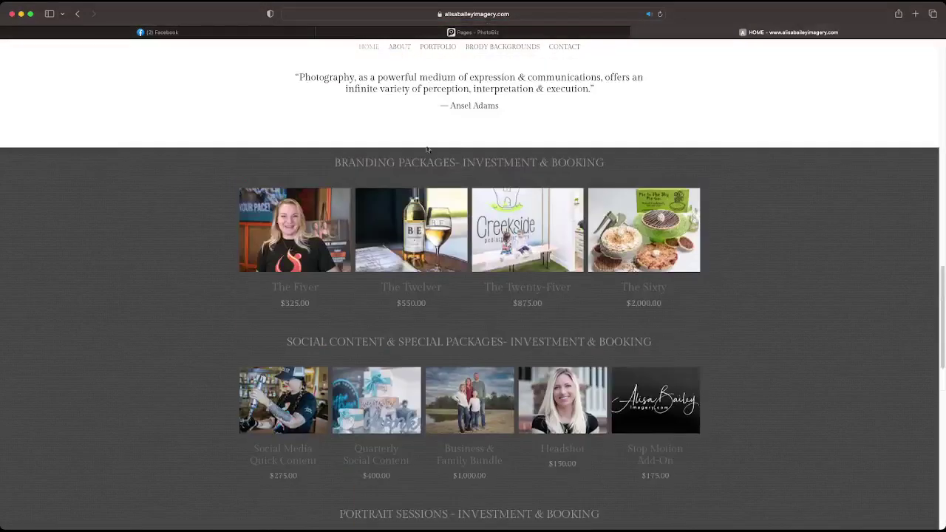
{"action": "scroll", "coordinate": [483, 328], "scroll_direction": "down", "scroll_amount": 10}
{"action": "scroll", "coordinate": [488, 319], "scroll_direction": "down", "scroll_amount": 4}
{"action": "scroll", "coordinate": [492, 314], "scroll_direction": "up", "scroll_amount": 12}
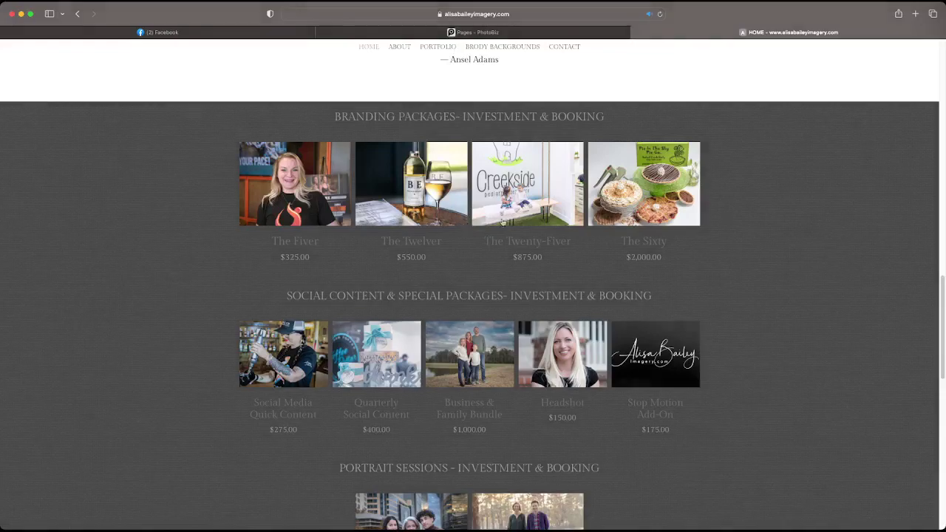
{"action": "scroll", "coordinate": [435, 230], "scroll_direction": "down", "scroll_amount": 3}
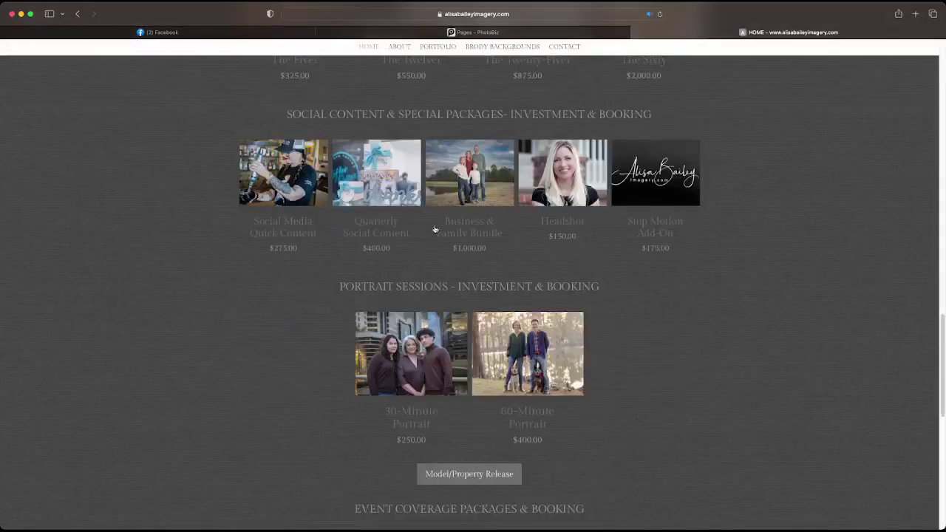
{"action": "scroll", "coordinate": [473, 231], "scroll_direction": "up", "scroll_amount": 3}
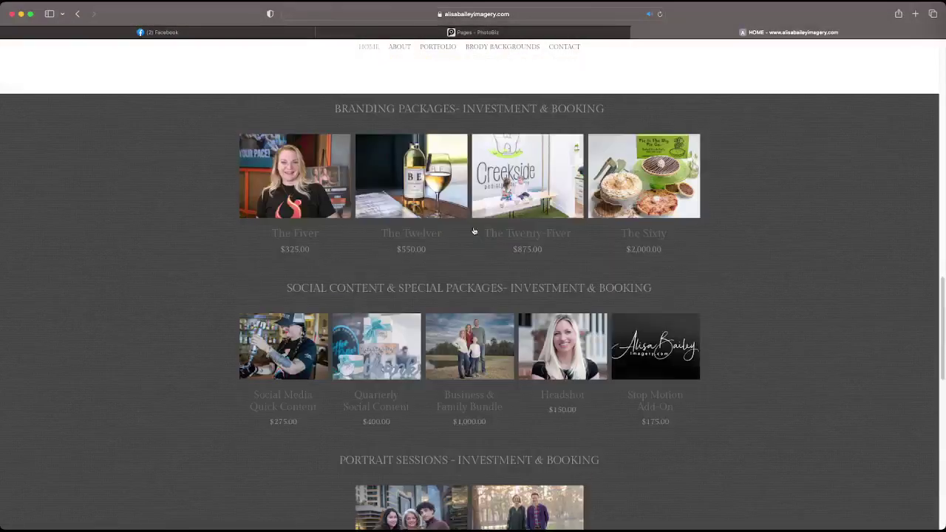
Step: Examine the home page's introductory text, circular gallery images and quote section above the branding packages
{"action": "scroll", "coordinate": [474, 231], "scroll_direction": "up", "scroll_amount": 8}
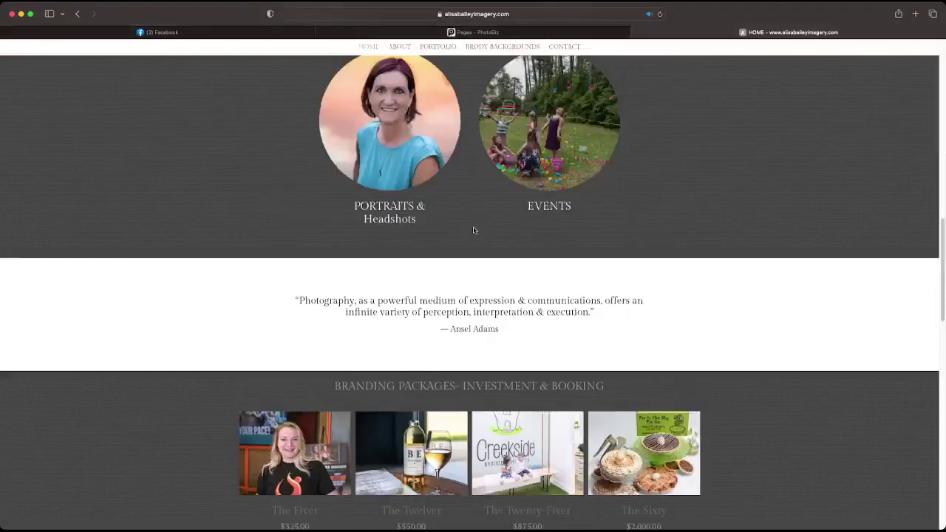
{"action": "scroll", "coordinate": [473, 227], "scroll_direction": "down", "scroll_amount": 5}
{"action": "scroll", "coordinate": [473, 228], "scroll_direction": "up", "scroll_amount": 8}
{"action": "scroll", "coordinate": [474, 232], "scroll_direction": "up", "scroll_amount": 2}
{"action": "scroll", "coordinate": [474, 232], "scroll_direction": "down", "scroll_amount": 9}
{"action": "scroll", "coordinate": [475, 233], "scroll_direction": "up", "scroll_amount": 3}
{"action": "scroll", "coordinate": [476, 233], "scroll_direction": "up", "scroll_amount": 4}
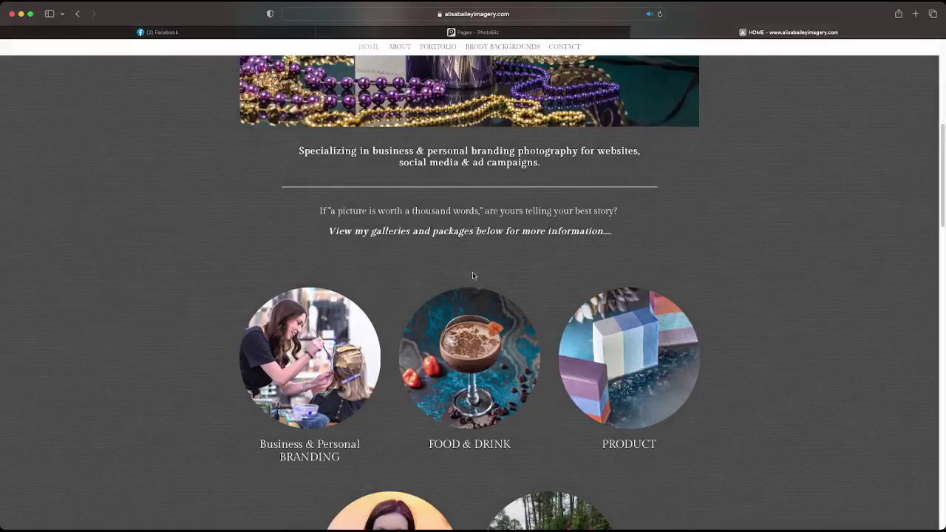
Step: Return to the page builder, switch to the Home page and open its circular gallery list for editing
{"action": "scroll", "coordinate": [474, 274], "scroll_direction": "down", "scroll_amount": 4}
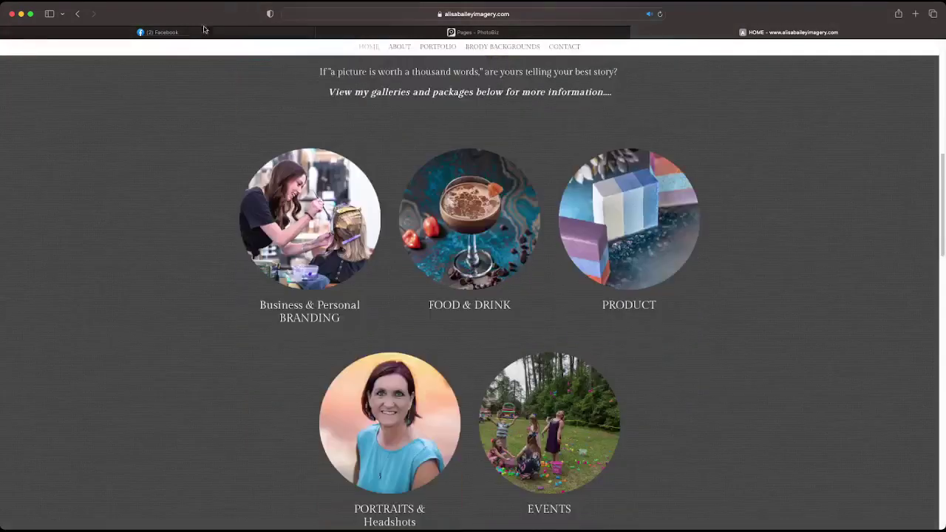
{"action": "left_click", "coordinate": [403, 34]}
{"action": "scroll", "coordinate": [369, 294], "scroll_direction": "down", "scroll_amount": 15}
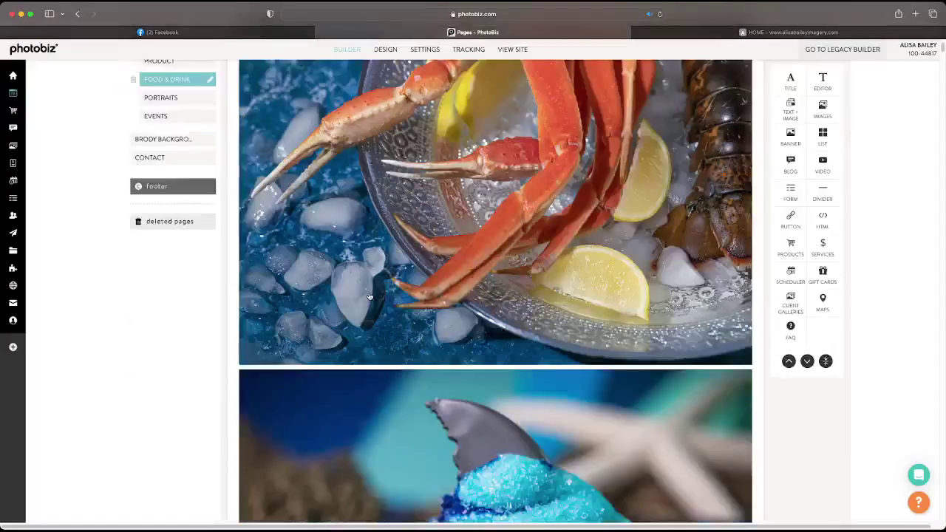
{"action": "scroll", "coordinate": [192, 170], "scroll_direction": "up", "scroll_amount": 15}
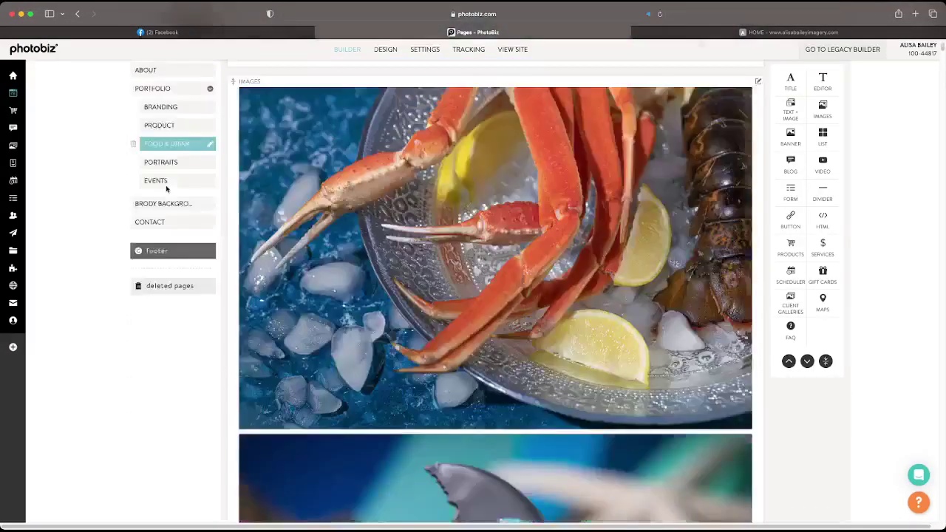
{"action": "left_click", "coordinate": [172, 172]}
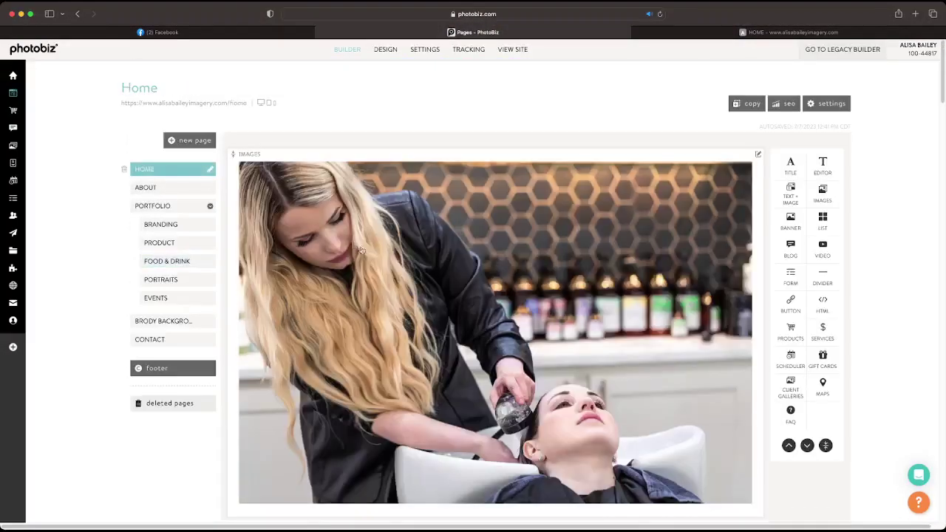
{"action": "scroll", "coordinate": [399, 273], "scroll_direction": "down", "scroll_amount": 10}
{"action": "left_click", "coordinate": [399, 273]}
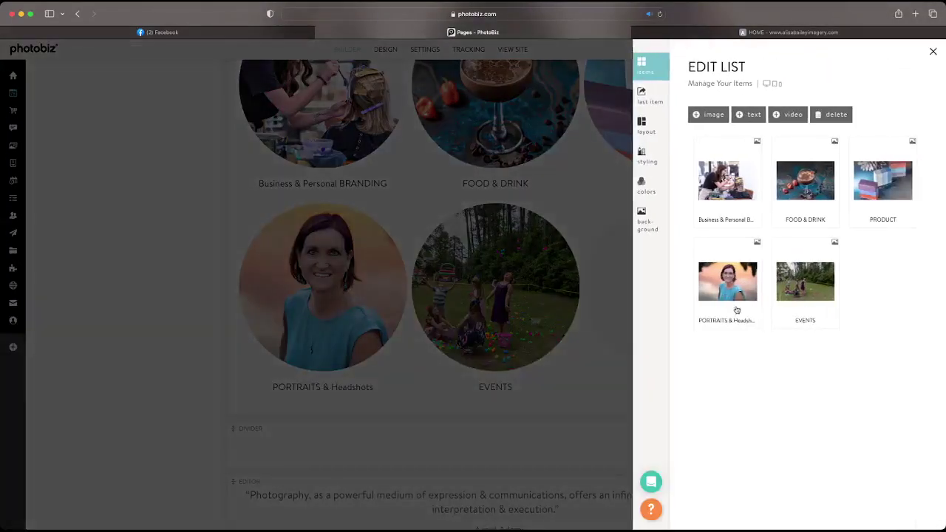
Step: Retitle the portraits item in the gallery list as "PORTRAITS & HEADSHOTS" and save it
{"action": "left_click", "coordinate": [737, 310]}
{"action": "scroll", "coordinate": [769, 310], "scroll_direction": "down", "scroll_amount": 5}
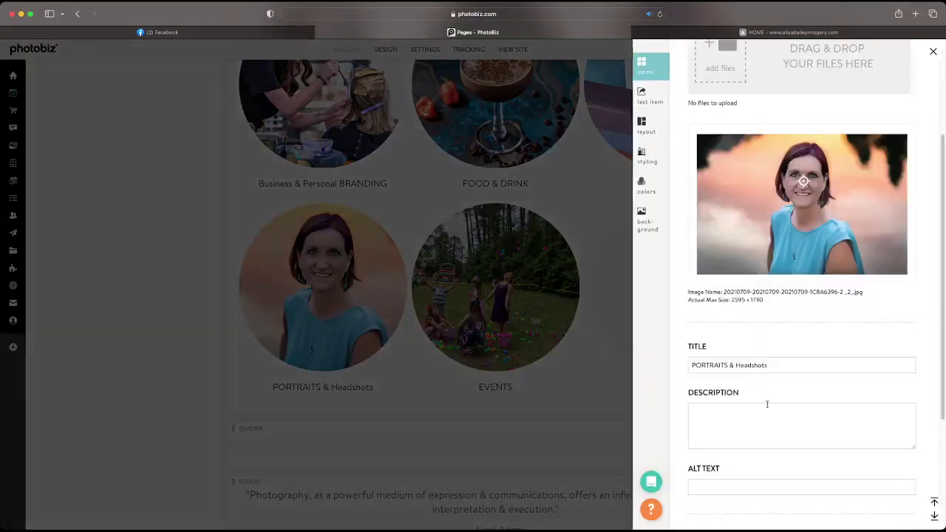
{"action": "left_click_drag", "start_coordinate": [770, 365], "coordinate": [739, 366]}
{"action": "type", "text": "EA"}
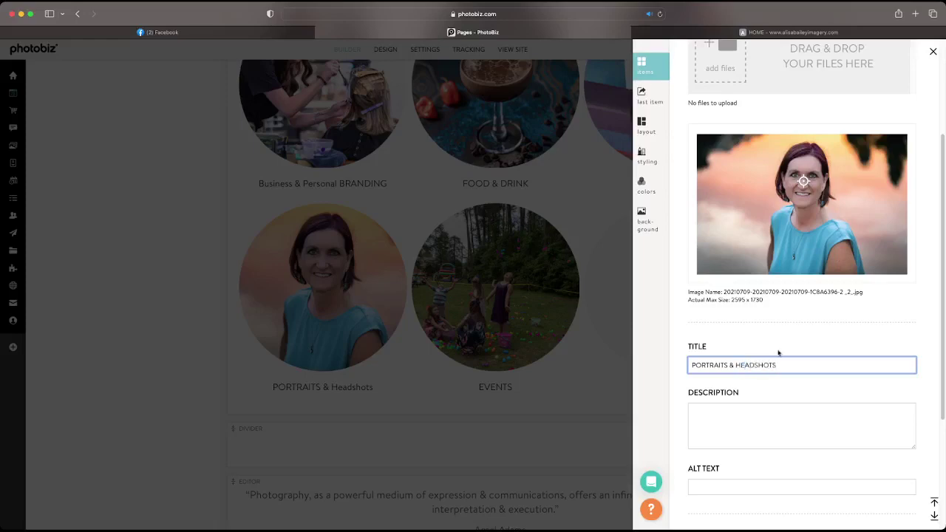
{"action": "type", "text": "DSHOTS"}
{"action": "scroll", "coordinate": [776, 356], "scroll_direction": "down", "scroll_amount": 5}
{"action": "left_click", "coordinate": [709, 504]}
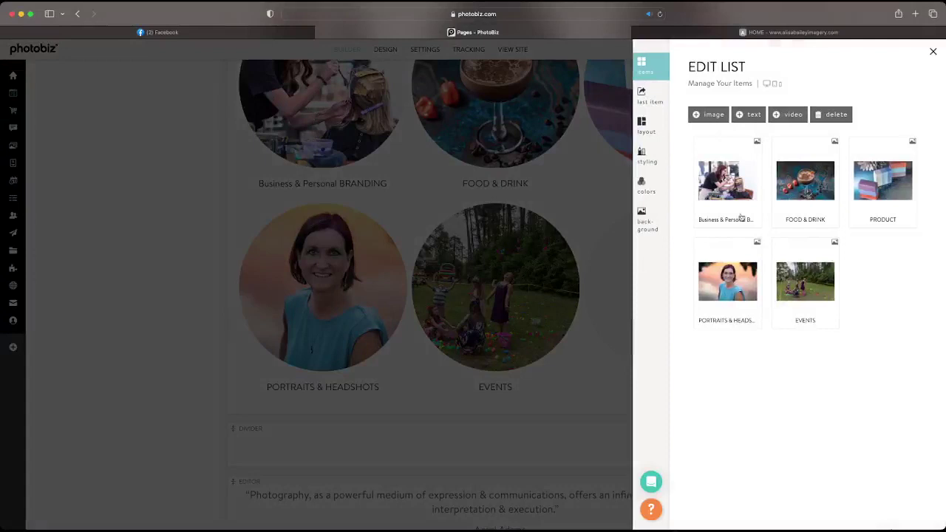
Step: Retitle the business branding item as "BUSINES & PERSONAL BRANDING", save it and close the list editor
{"action": "left_click", "coordinate": [734, 207]}
{"action": "scroll", "coordinate": [732, 397], "scroll_direction": "down", "scroll_amount": 4}
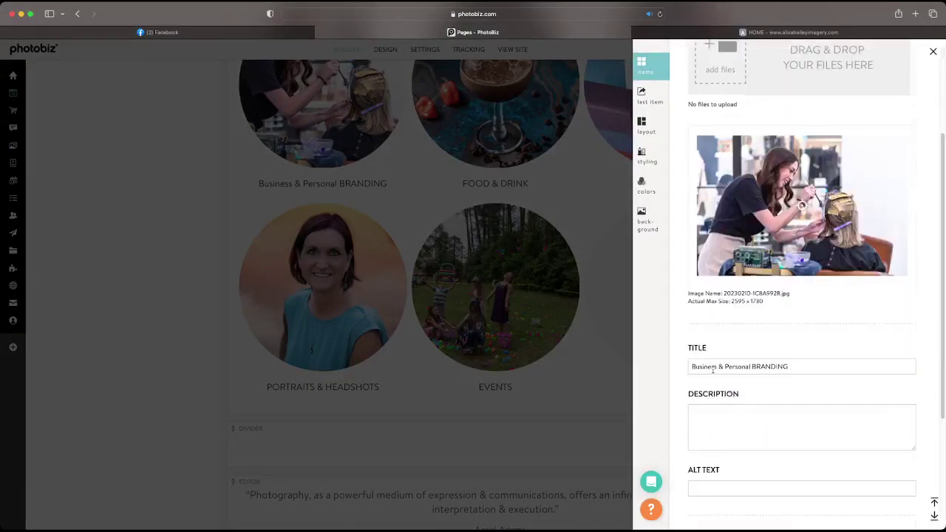
{"action": "left_click_drag", "start_coordinate": [718, 367], "coordinate": [688, 367]}
{"action": "type", "text": "BUSINES"}
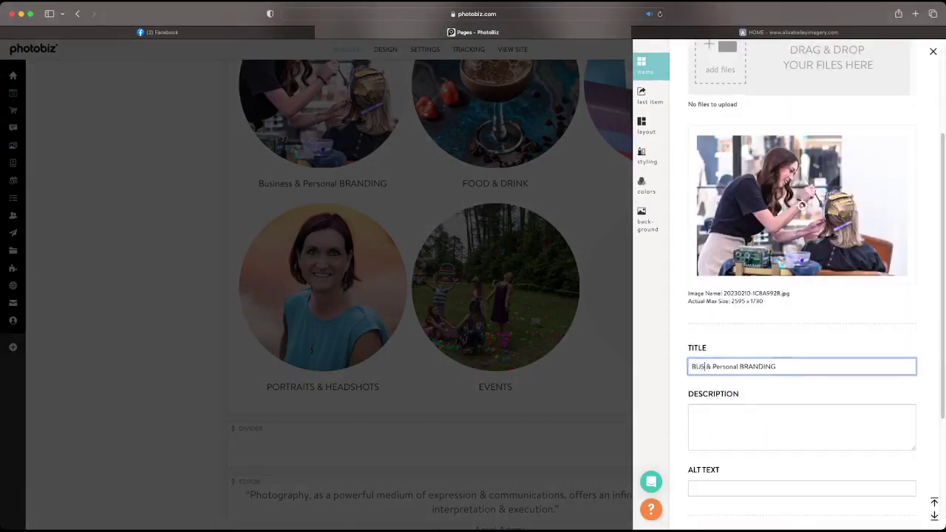
{"action": "left_click_drag", "start_coordinate": [728, 366], "coordinate": [751, 367]}
{"action": "type", "text": "ERSONAL"}
{"action": "scroll", "coordinate": [761, 367], "scroll_direction": "down", "scroll_amount": 5}
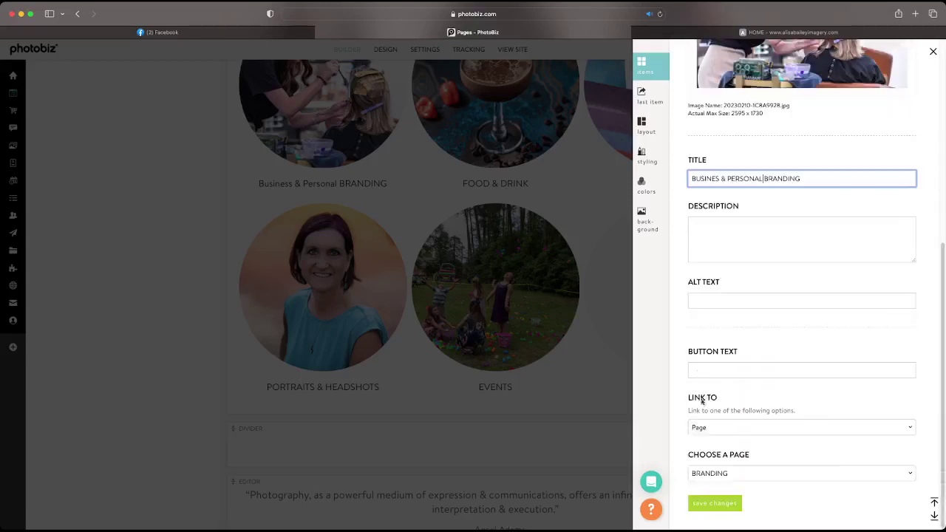
{"action": "left_click", "coordinate": [715, 511]}
{"action": "left_click", "coordinate": [488, 209]}
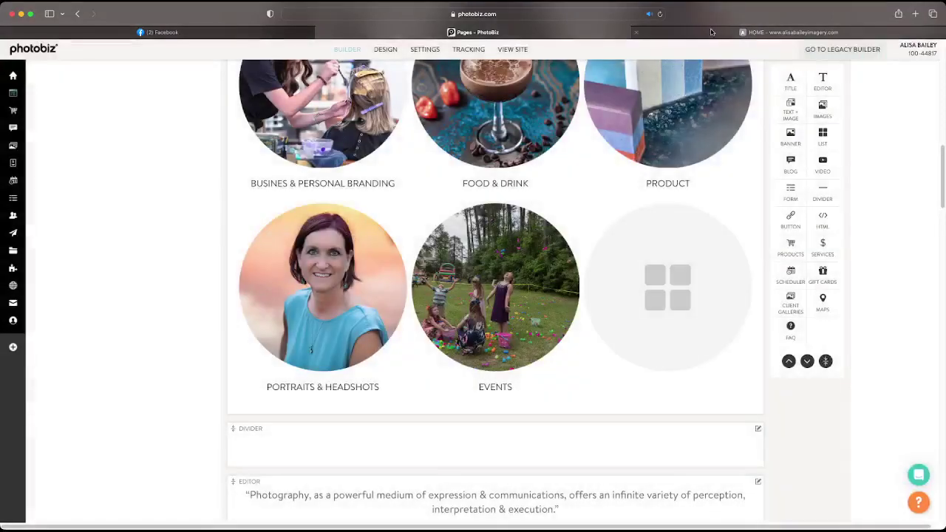
Step: Examine the gallery titles, introductory banner and package sections on the live home page
{"action": "left_click", "coordinate": [712, 32]}
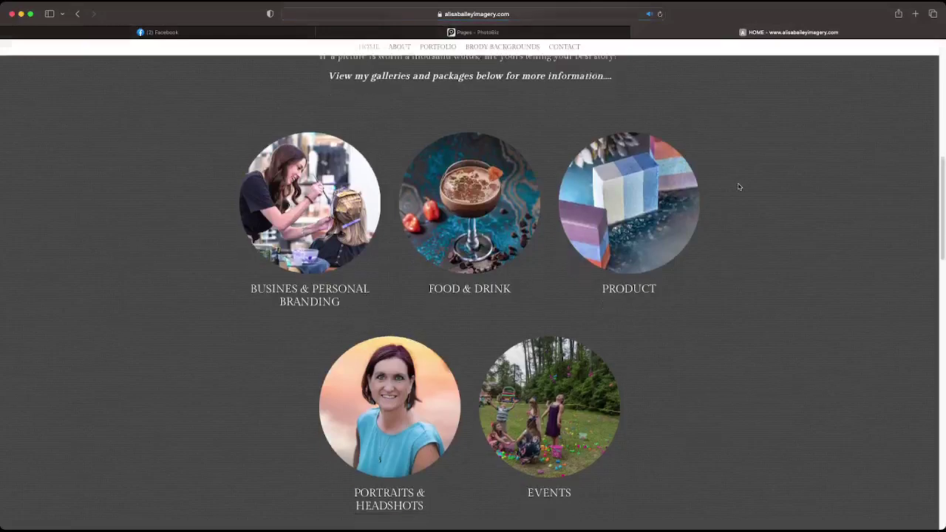
{"action": "scroll", "coordinate": [738, 187], "scroll_direction": "down", "scroll_amount": 4}
{"action": "scroll", "coordinate": [738, 187], "scroll_direction": "up", "scroll_amount": 1}
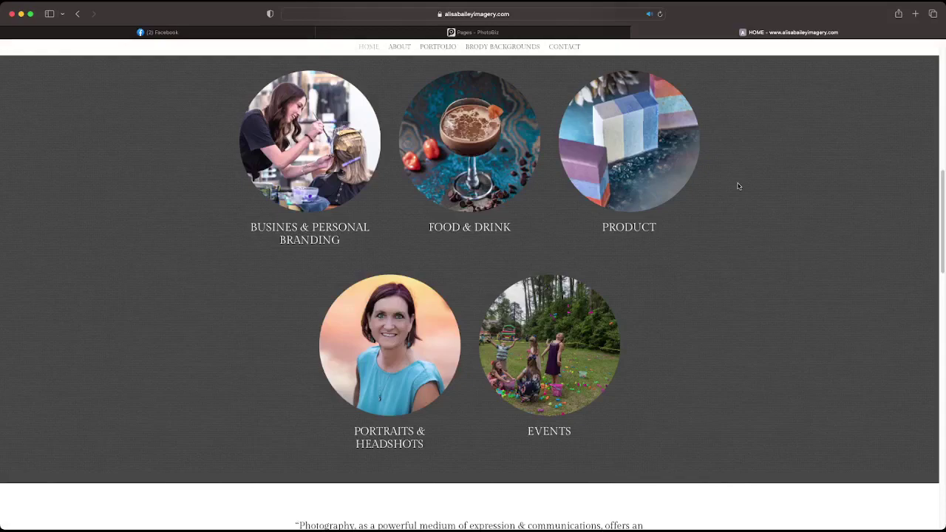
{"action": "scroll", "coordinate": [738, 186], "scroll_direction": "up", "scroll_amount": 10}
{"action": "mouse_move", "coordinate": [439, 47]}
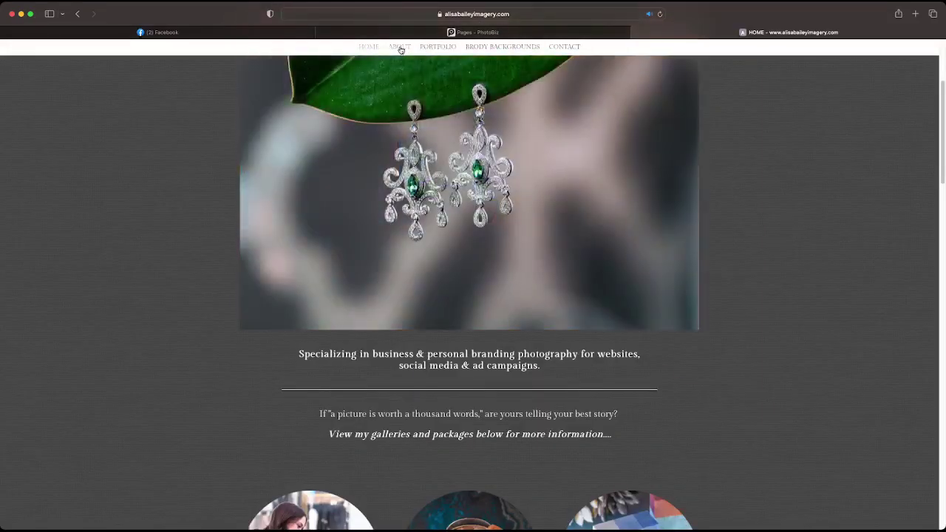
{"action": "scroll", "coordinate": [450, 89], "scroll_direction": "up", "scroll_amount": 3}
{"action": "scroll", "coordinate": [456, 82], "scroll_direction": "down", "scroll_amount": 8}
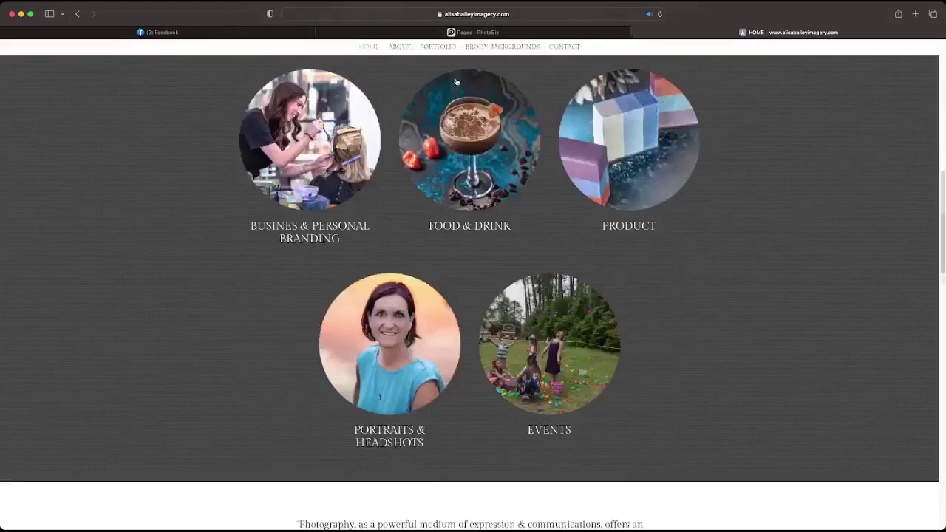
{"action": "scroll", "coordinate": [456, 82], "scroll_direction": "down", "scroll_amount": 10}
{"action": "scroll", "coordinate": [456, 78], "scroll_direction": "up", "scroll_amount": 2}
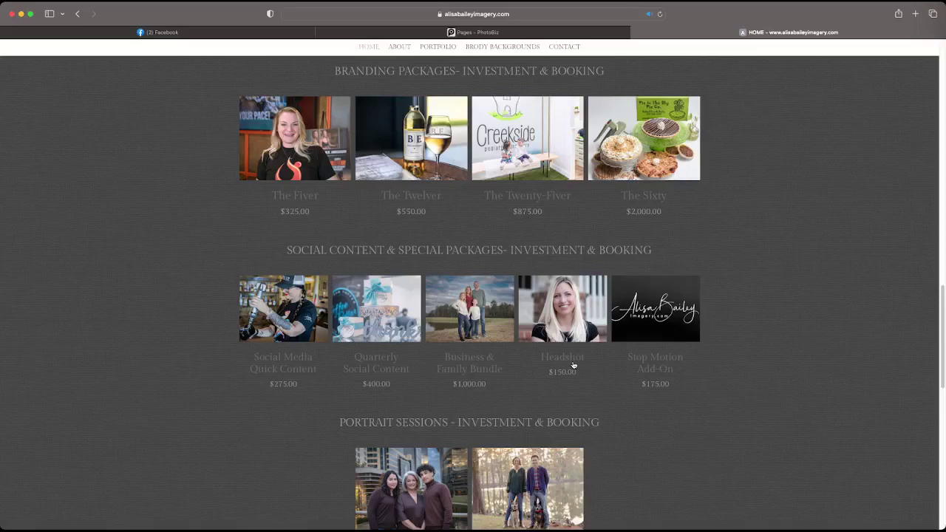
Step: Open education.photobiz.com in a new browser tab and go to its coaching topics
{"action": "left_click", "coordinate": [916, 14]}
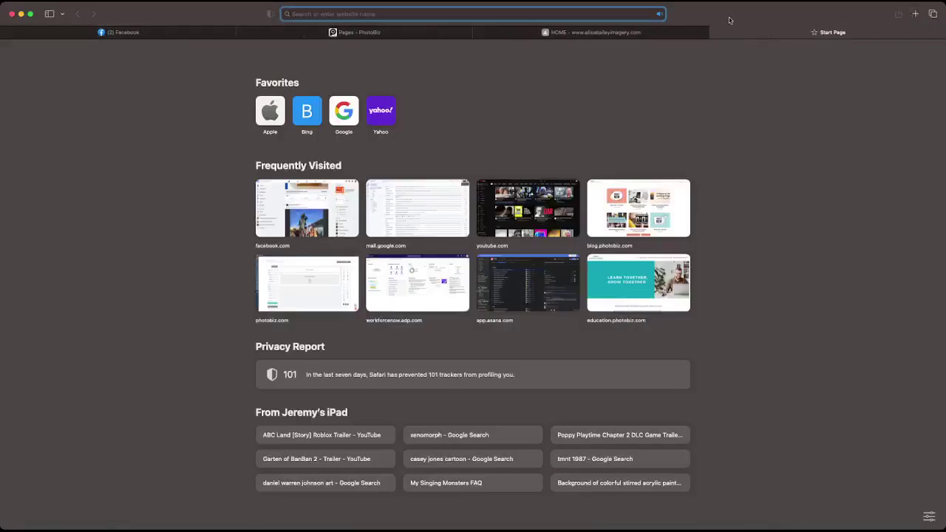
{"action": "type", "text": "education.photobiz.com"}
{"action": "key", "text": "Return"}
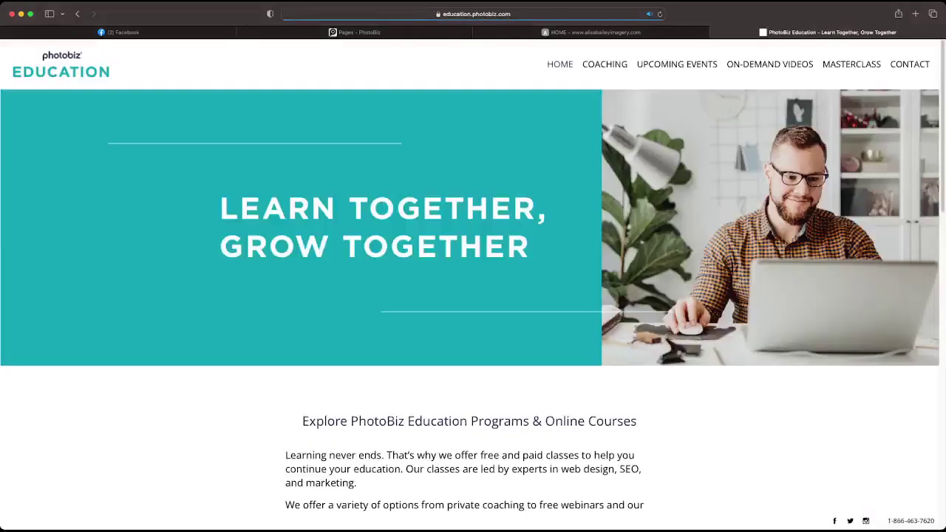
{"action": "left_click", "coordinate": [621, 71]}
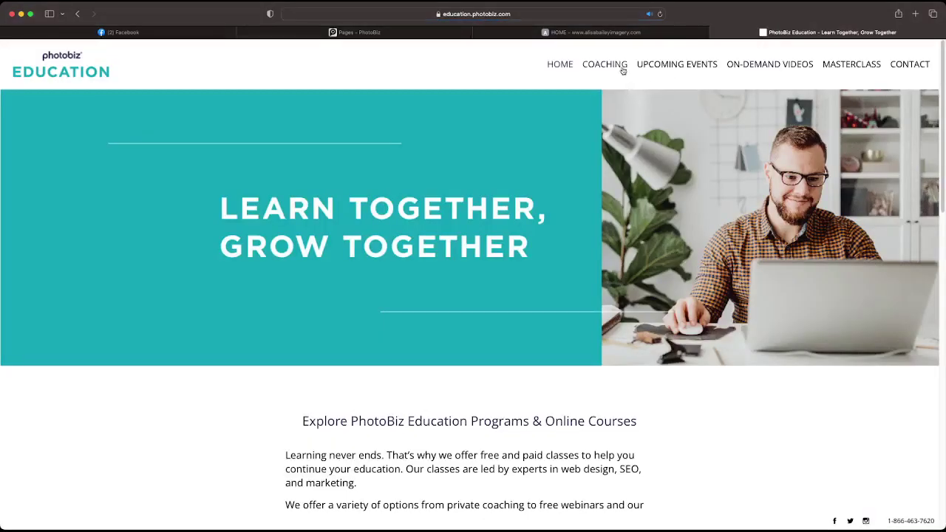
{"action": "scroll", "coordinate": [620, 148], "scroll_direction": "down", "scroll_amount": 5}
{"action": "scroll", "coordinate": [620, 154], "scroll_direction": "down", "scroll_amount": 2}
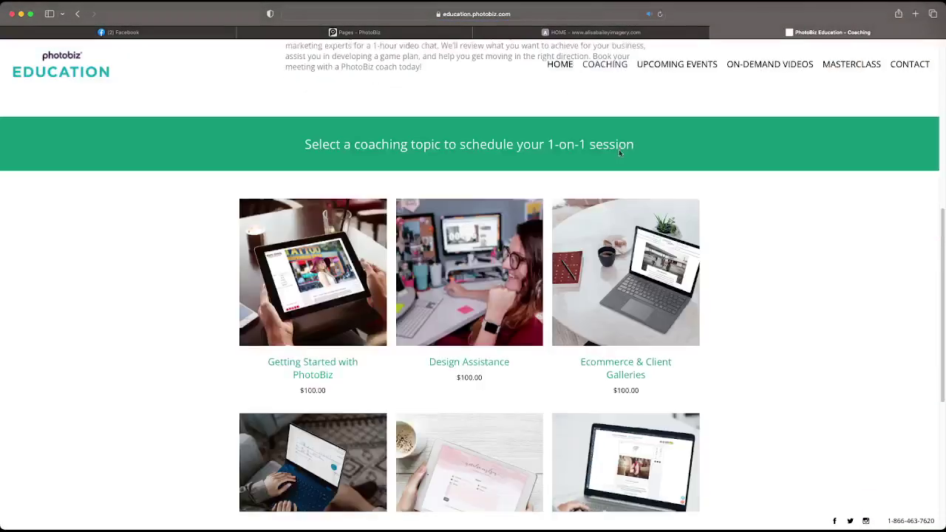
Step: Open the Design Assistance coaching session and select its full page address
{"action": "scroll", "coordinate": [620, 154], "scroll_direction": "down", "scroll_amount": 2}
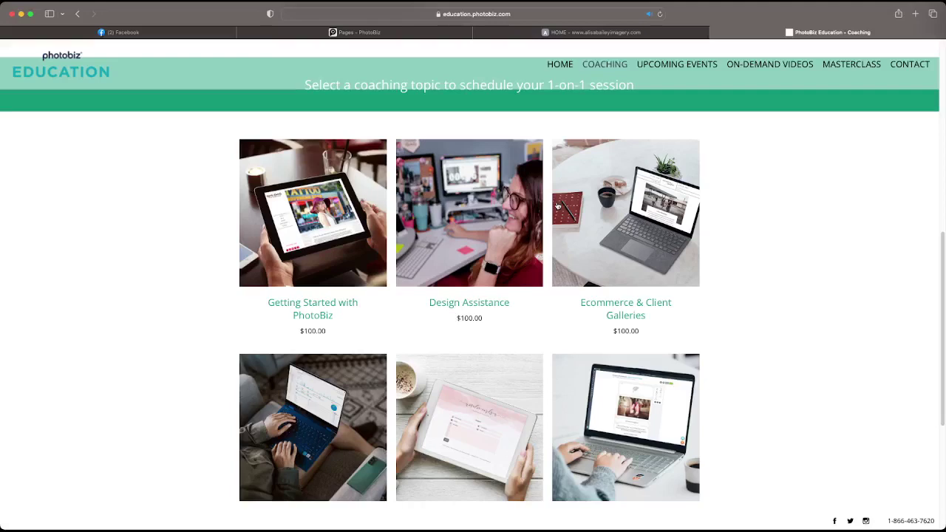
{"action": "left_click", "coordinate": [484, 238]}
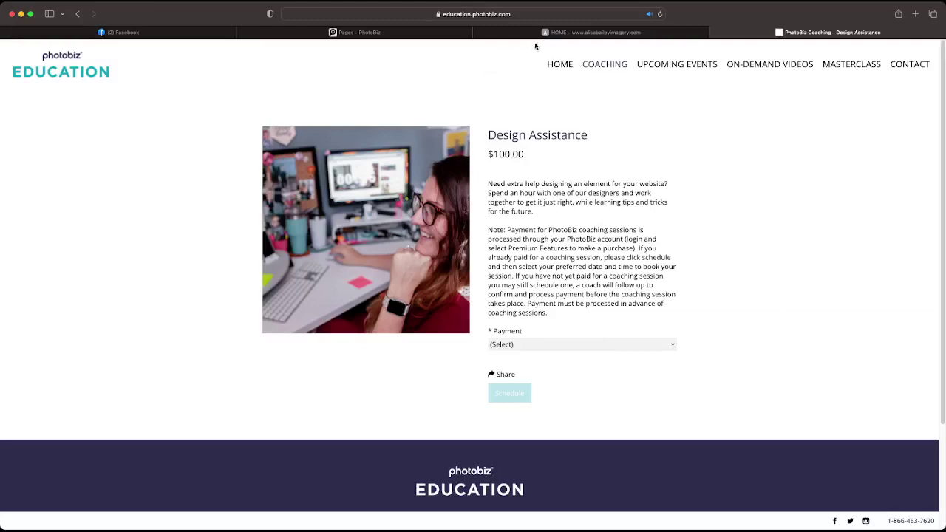
{"action": "left_click", "coordinate": [559, 15]}
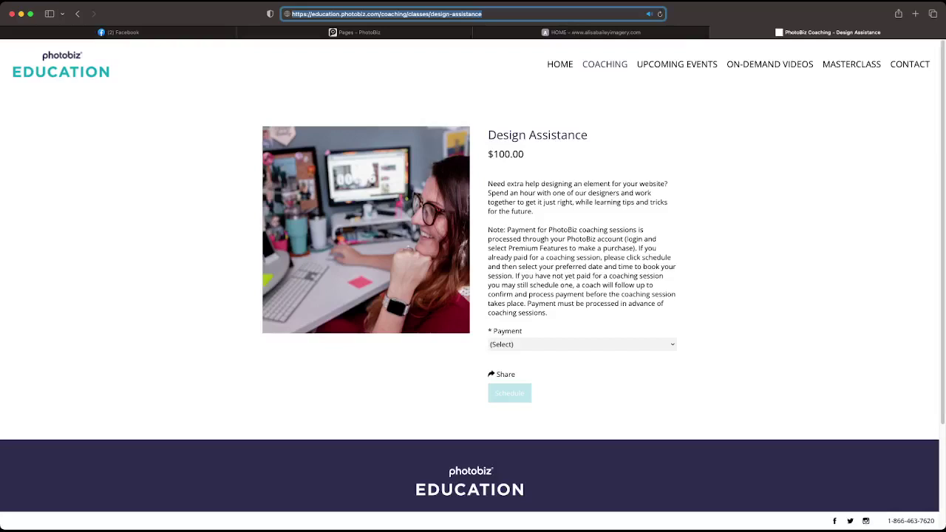
{"action": "key", "text": "super+Tab"}
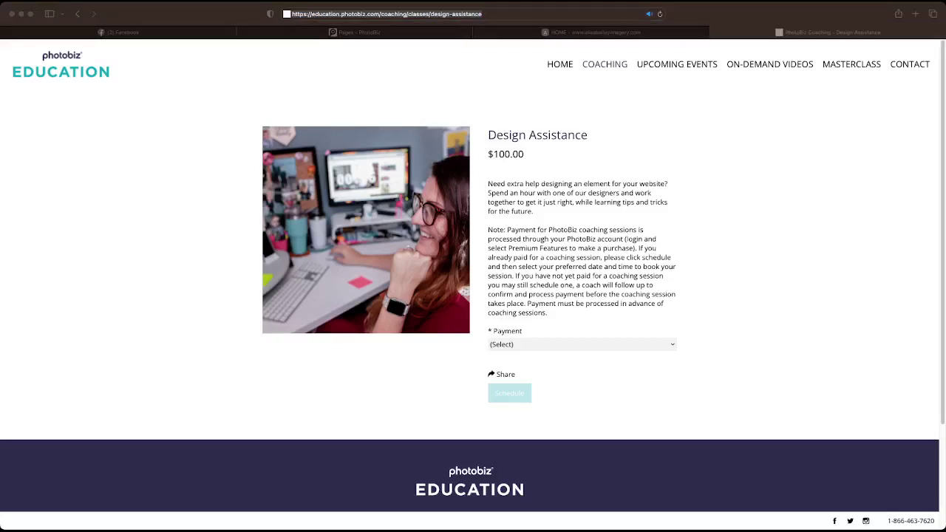
Step: Review the Home page in the builder, and examine the package text's legibility on the live home page
{"action": "left_click", "coordinate": [374, 35]}
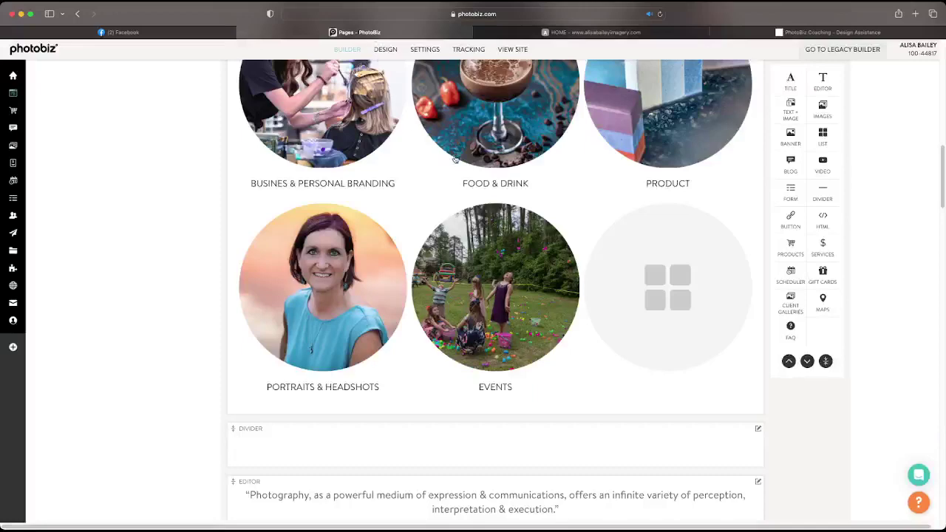
{"action": "scroll", "coordinate": [455, 159], "scroll_direction": "up", "scroll_amount": 15}
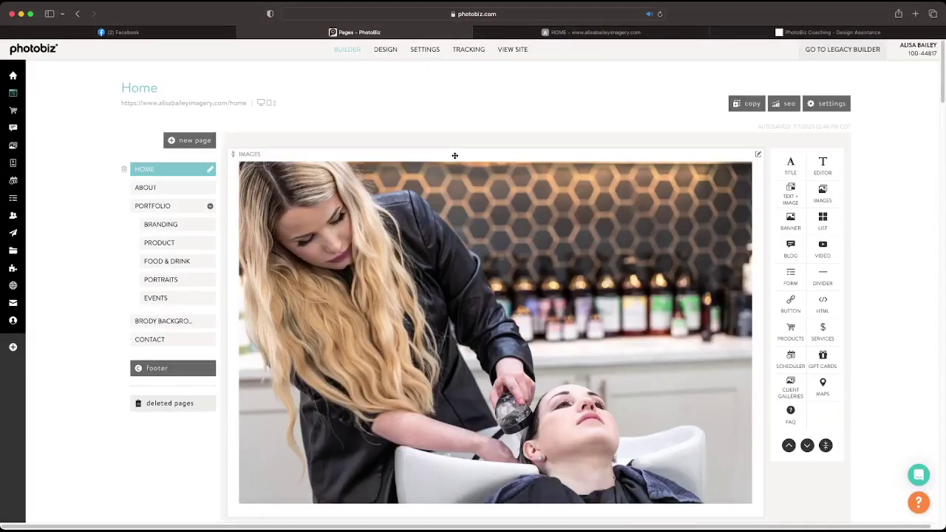
{"action": "scroll", "coordinate": [458, 174], "scroll_direction": "down", "scroll_amount": 3}
{"action": "scroll", "coordinate": [459, 175], "scroll_direction": "up", "scroll_amount": 3}
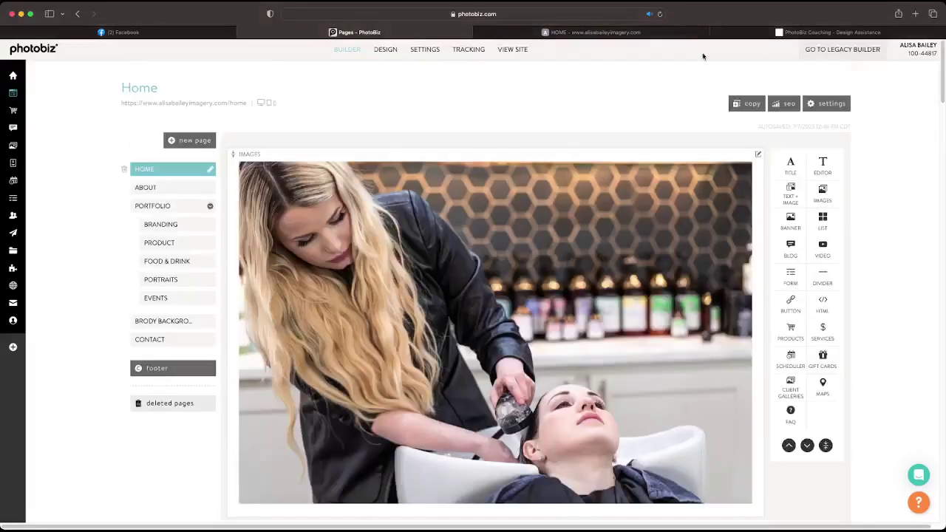
{"action": "left_click", "coordinate": [644, 38]}
{"action": "scroll", "coordinate": [362, 157], "scroll_direction": "down", "scroll_amount": 5}
{"action": "scroll", "coordinate": [362, 157], "scroll_direction": "up", "scroll_amount": 5}
{"action": "scroll", "coordinate": [362, 158], "scroll_direction": "down", "scroll_amount": 5}
{"action": "scroll", "coordinate": [362, 158], "scroll_direction": "up", "scroll_amount": 3}
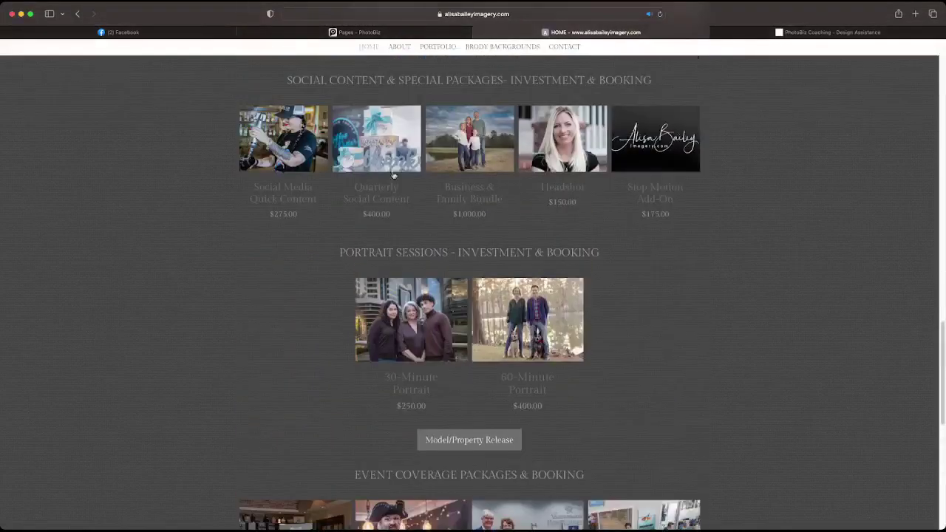
Step: In the Home page's branding packages services block, set the text color to #FFFFFF and the title color to white, and save
{"action": "left_click", "coordinate": [362, 32]}
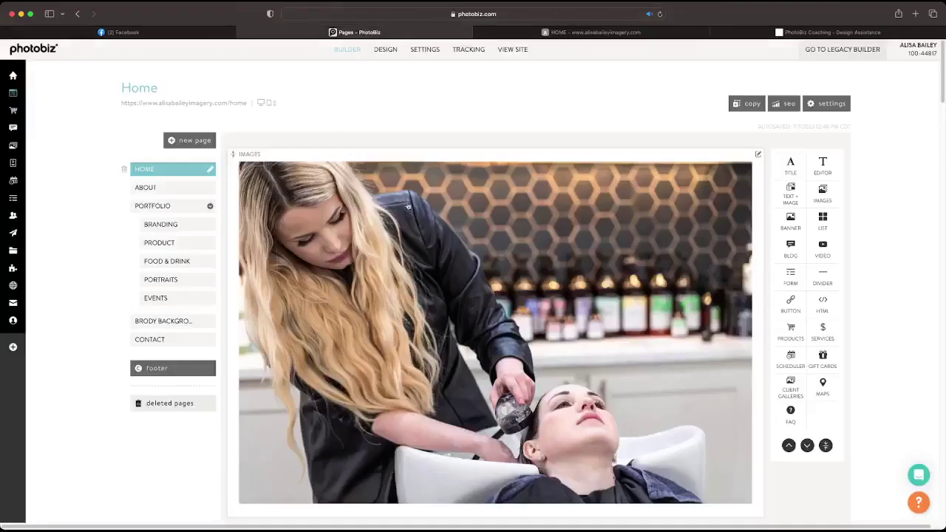
{"action": "scroll", "coordinate": [439, 210], "scroll_direction": "down", "scroll_amount": 15}
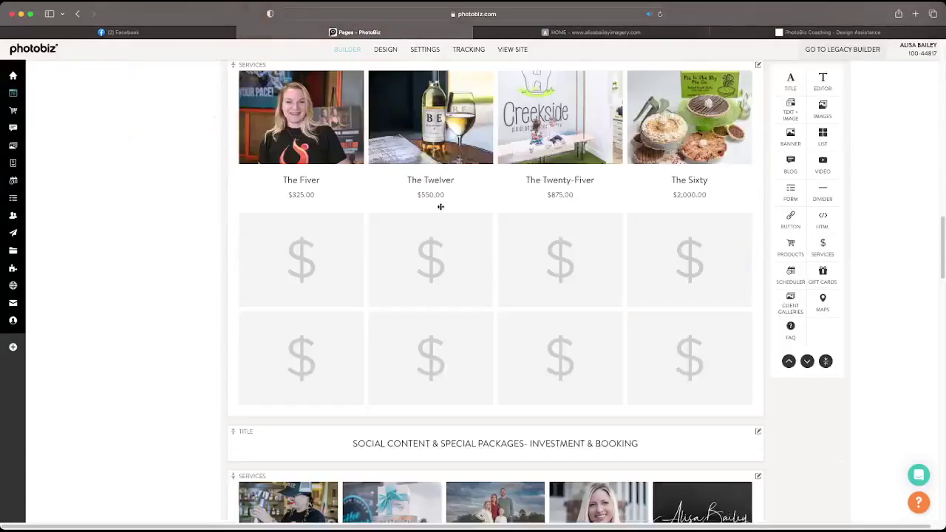
{"action": "scroll", "coordinate": [441, 207], "scroll_direction": "down", "scroll_amount": 3}
{"action": "scroll", "coordinate": [439, 207], "scroll_direction": "up", "scroll_amount": 3}
{"action": "left_click", "coordinate": [439, 207]}
{"action": "left_click", "coordinate": [648, 186]}
{"action": "left_click", "coordinate": [700, 151]}
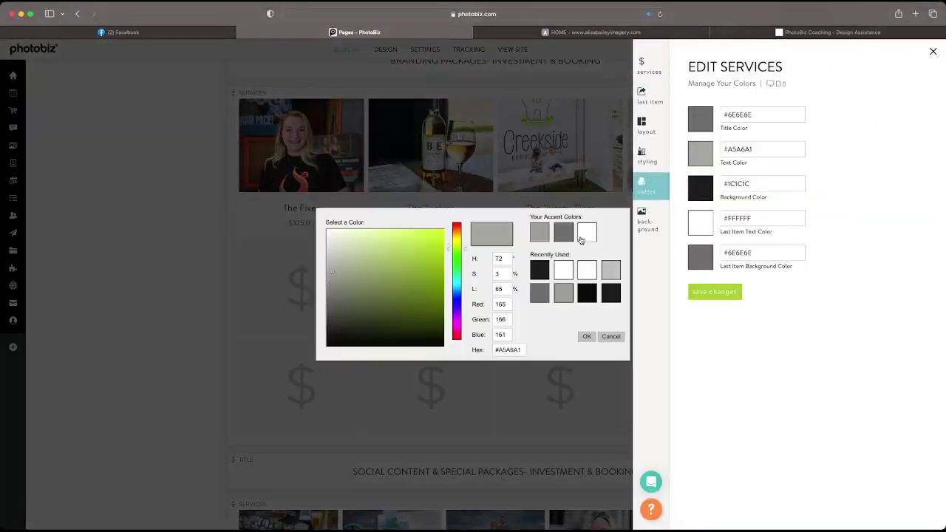
{"action": "left_click", "coordinate": [586, 233]}
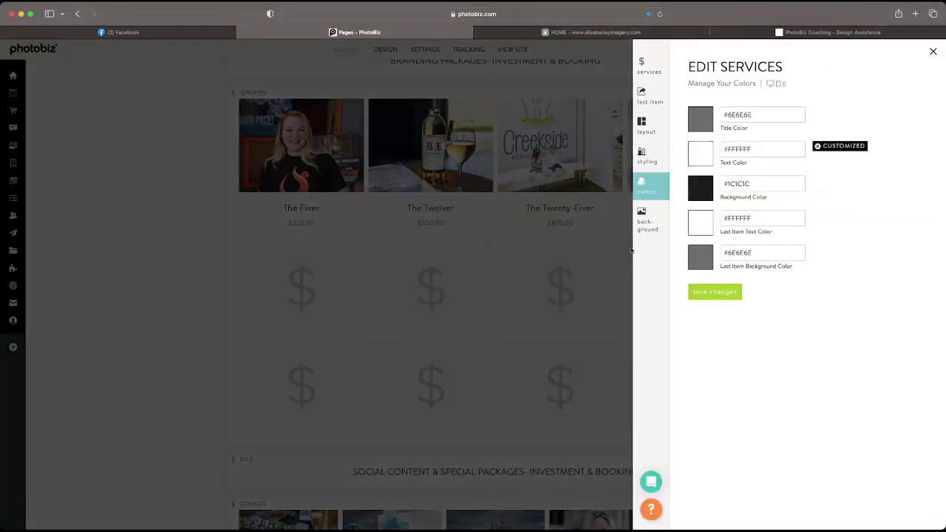
{"action": "left_click", "coordinate": [697, 119]}
{"action": "left_click", "coordinate": [564, 271]}
{"action": "left_click", "coordinate": [714, 291]}
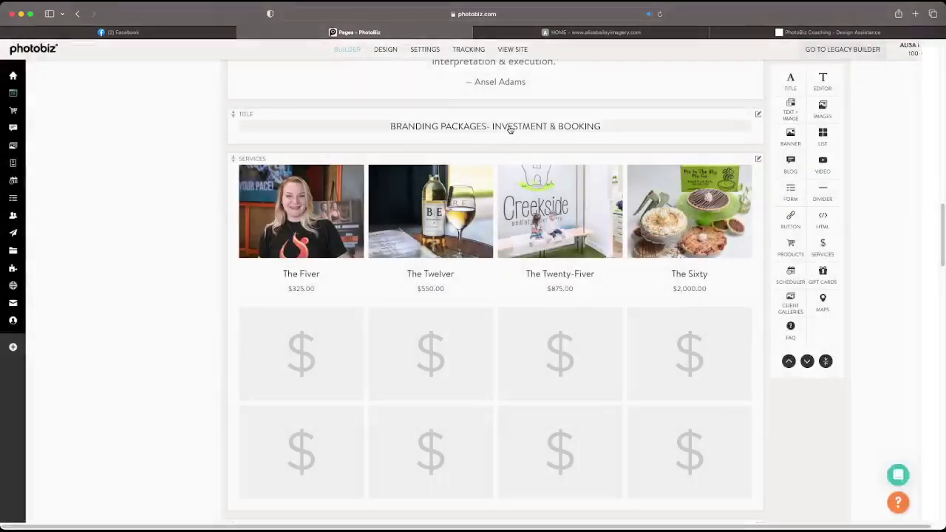
Step: Set the title color of the "BRANDING PACKAGES- INVESTMENT & BOOKING" title block to white and save the change
{"action": "left_click", "coordinate": [509, 130]}
{"action": "left_click", "coordinate": [633, 126]}
{"action": "left_click", "coordinate": [643, 126]}
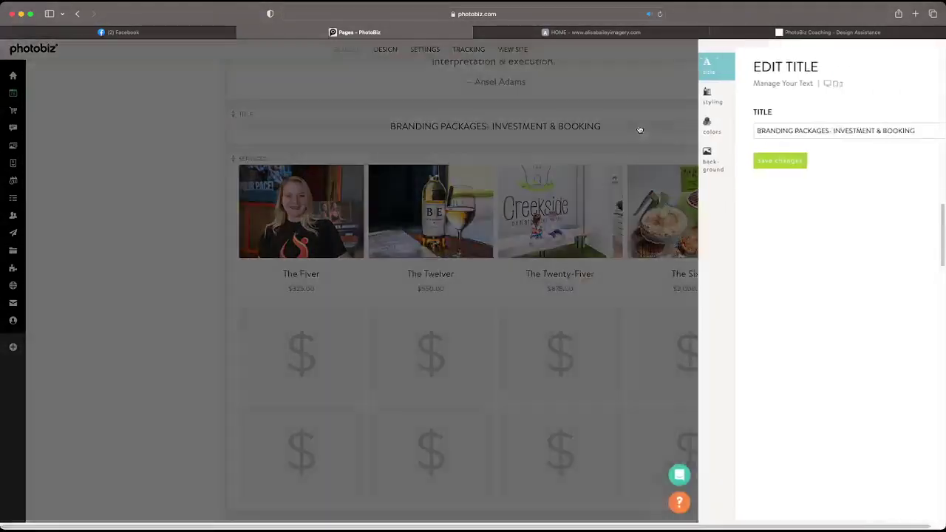
{"action": "left_click", "coordinate": [646, 126]}
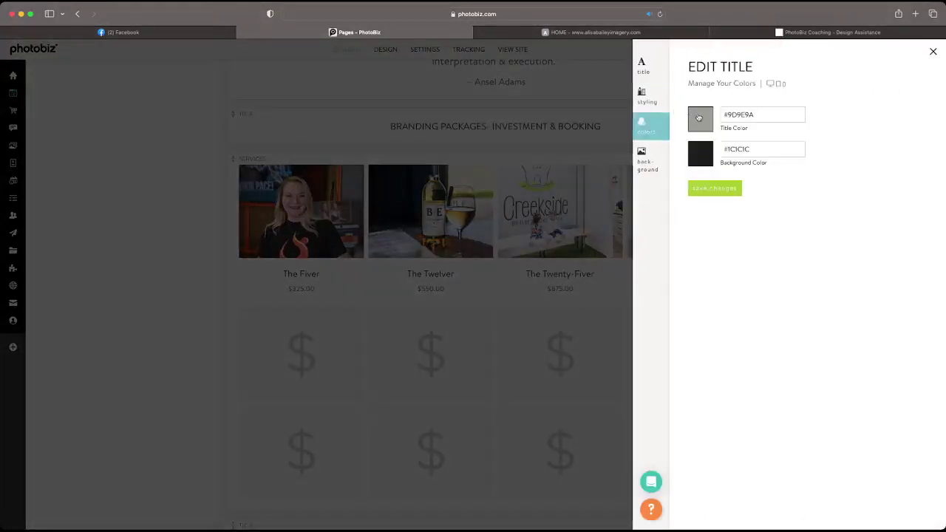
{"action": "left_click", "coordinate": [699, 118]}
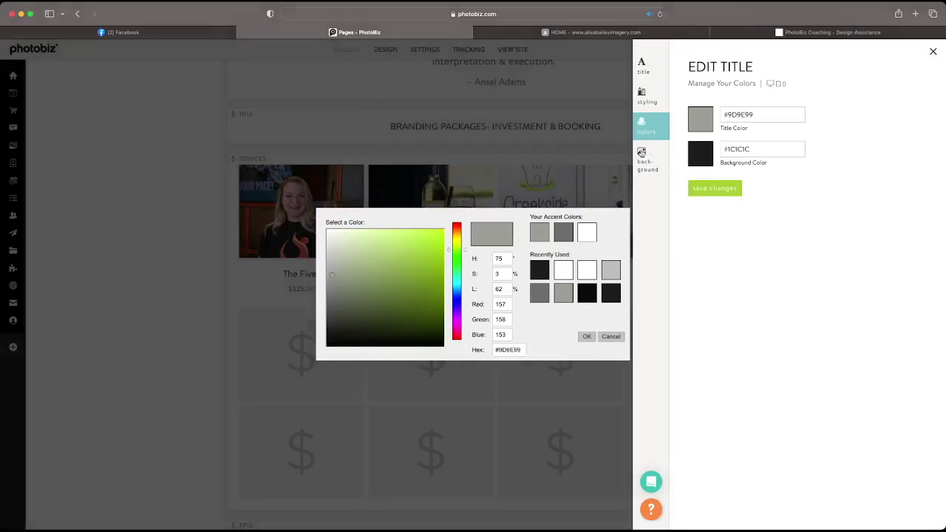
{"action": "left_click", "coordinate": [588, 231]}
{"action": "left_click", "coordinate": [715, 189]}
Step: Change the "SOCIAL CONTENT & SPECIAL PACKAGES- INVESTMENT & BOOKING" title block's title color to white and save
{"action": "scroll", "coordinate": [549, 225], "scroll_direction": "down", "scroll_amount": 2}
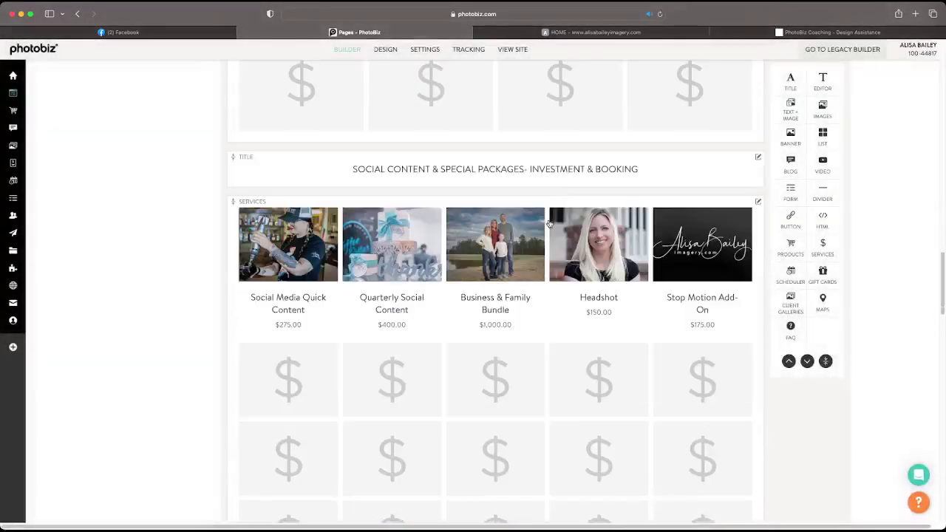
{"action": "left_click", "coordinate": [573, 169]}
{"action": "left_click", "coordinate": [663, 124]}
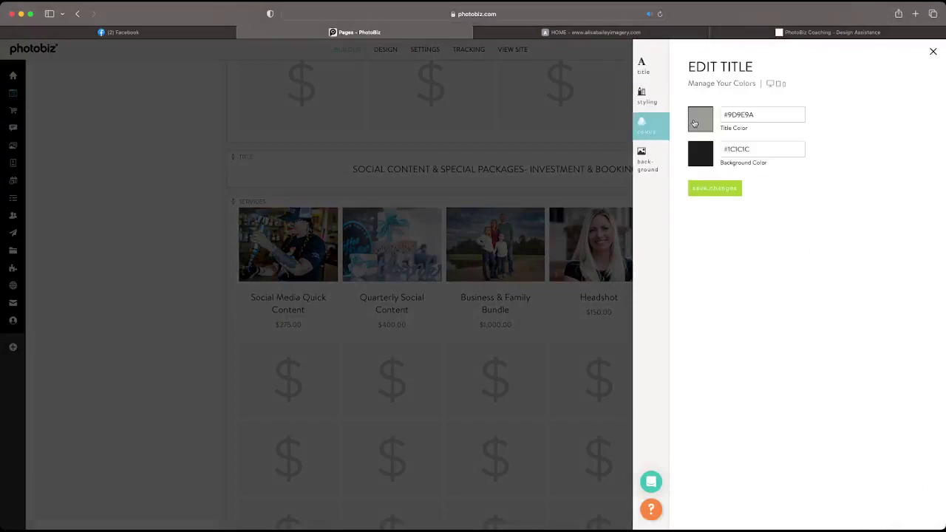
{"action": "left_click", "coordinate": [699, 119]}
{"action": "left_click", "coordinate": [587, 235]}
{"action": "left_click", "coordinate": [716, 188]}
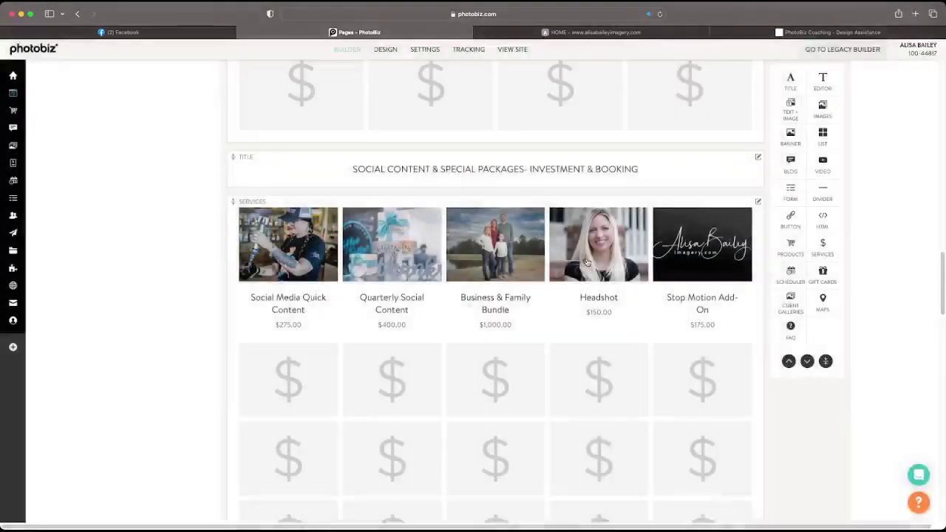
Step: In the social content packages services block, set both the title color and the text color to white (#FFFFFF), and save
{"action": "left_click", "coordinate": [588, 263]}
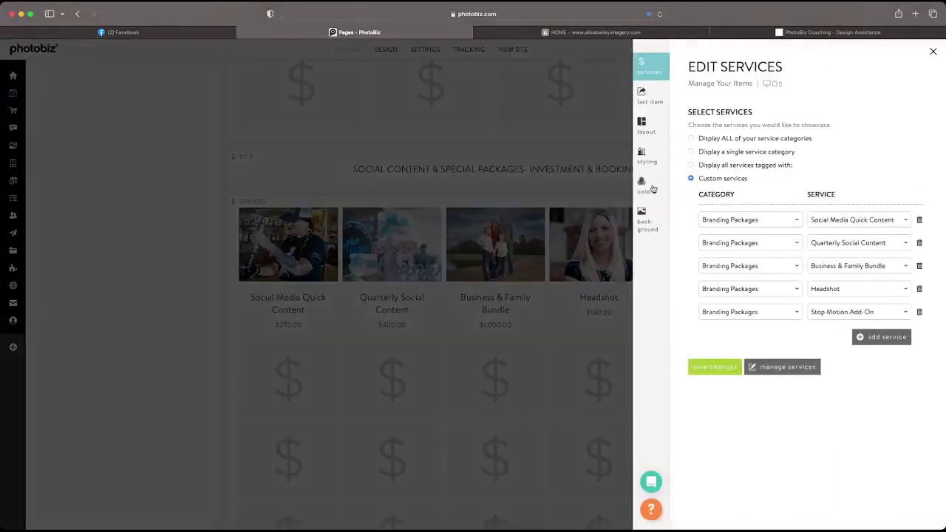
{"action": "left_click", "coordinate": [649, 186]}
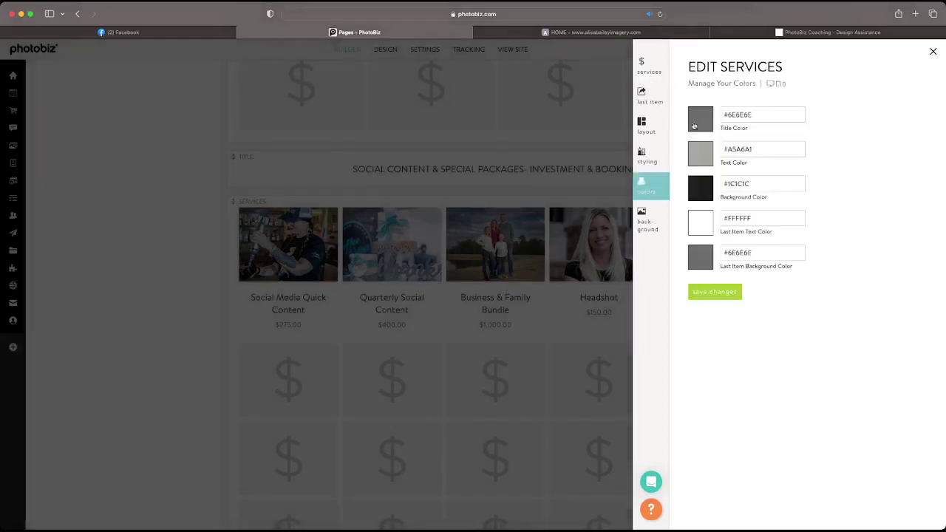
{"action": "left_click", "coordinate": [694, 126]}
{"action": "left_click", "coordinate": [589, 239]}
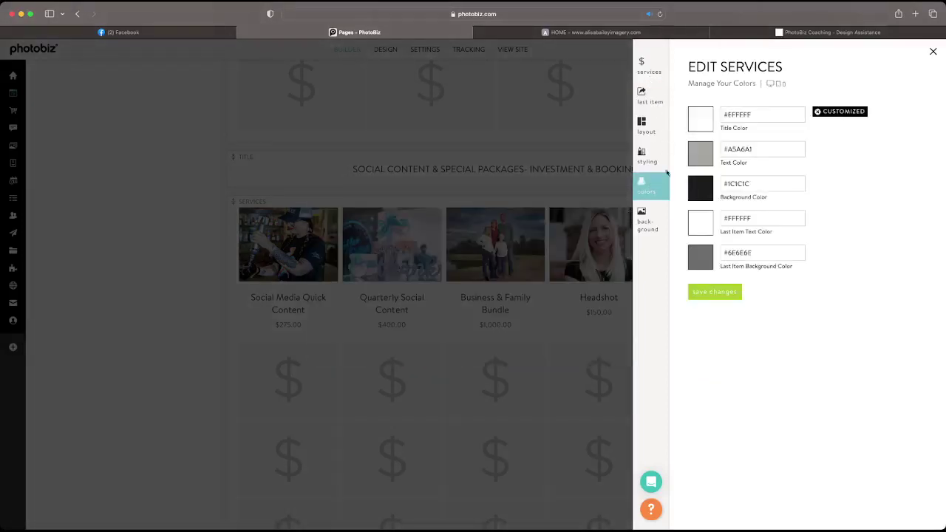
{"action": "left_click", "coordinate": [709, 151]}
{"action": "left_click", "coordinate": [589, 234]}
{"action": "left_click", "coordinate": [715, 292]}
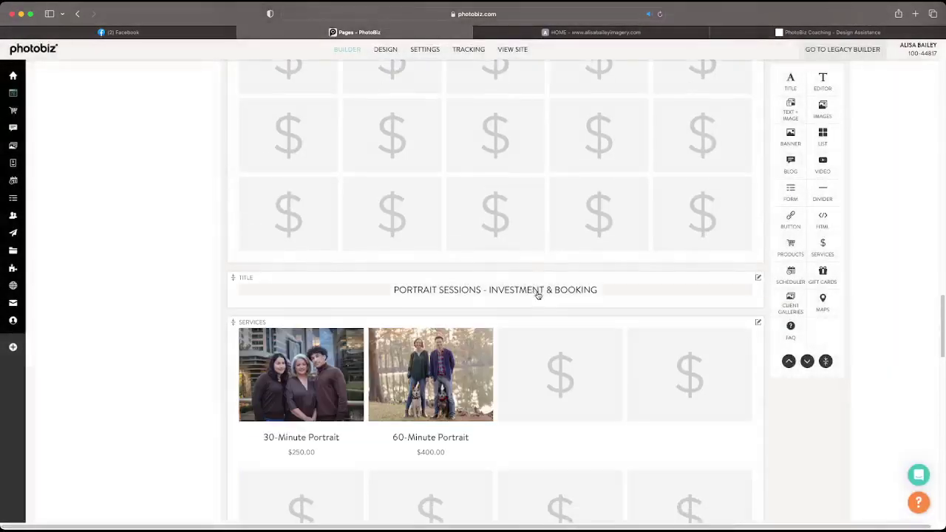
Step: In the "PORTRAIT SESSIONS - INVESTMENT & BOOKING" title block, set the title color and background color to #FFFFFF and save
{"action": "left_click", "coordinate": [543, 289]}
{"action": "left_click", "coordinate": [656, 131]}
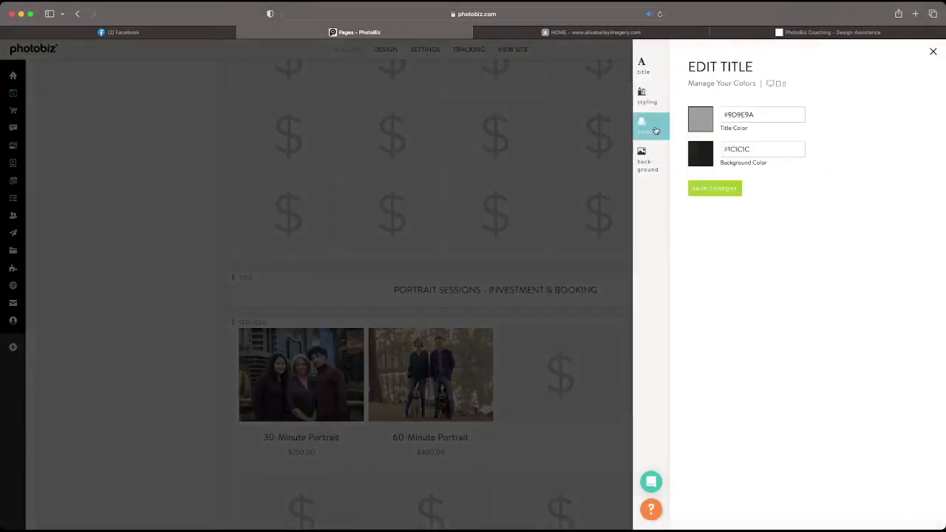
{"action": "left_click", "coordinate": [710, 124]}
{"action": "left_click", "coordinate": [590, 240]}
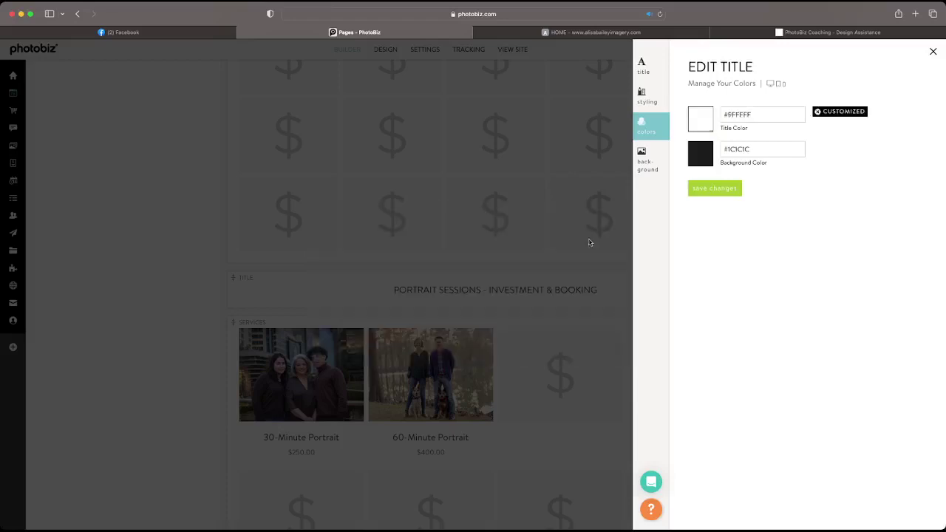
{"action": "left_click", "coordinate": [705, 163]}
{"action": "left_click", "coordinate": [587, 234]}
{"action": "left_click", "coordinate": [706, 189]}
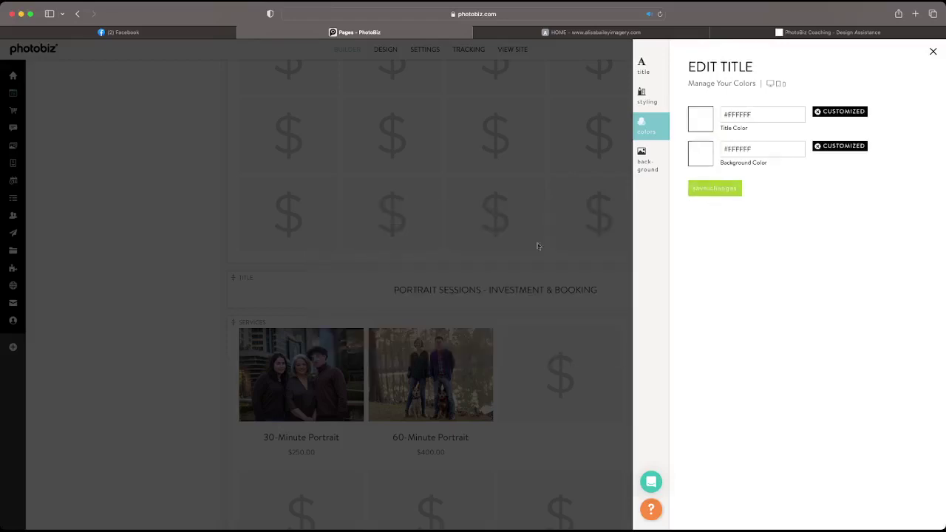
Step: Set the title color of the "EVENT COVERAGE PACKAGES & BOOKING" title block to #FFFFFF and save
{"action": "scroll", "coordinate": [487, 268], "scroll_direction": "down", "scroll_amount": 4}
{"action": "scroll", "coordinate": [487, 268], "scroll_direction": "down", "scroll_amount": 3}
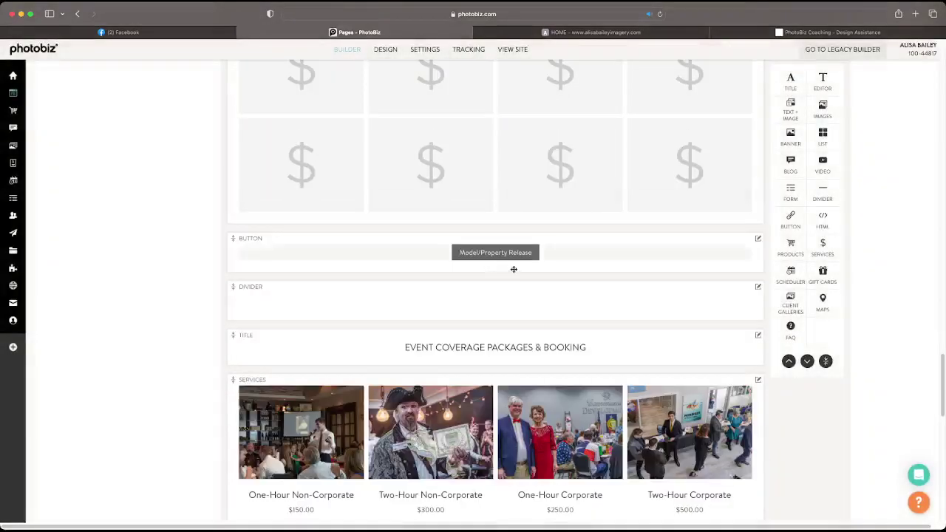
{"action": "left_click", "coordinate": [584, 349]}
{"action": "left_click", "coordinate": [643, 128]}
{"action": "left_click", "coordinate": [699, 126]}
{"action": "left_click", "coordinate": [589, 235]}
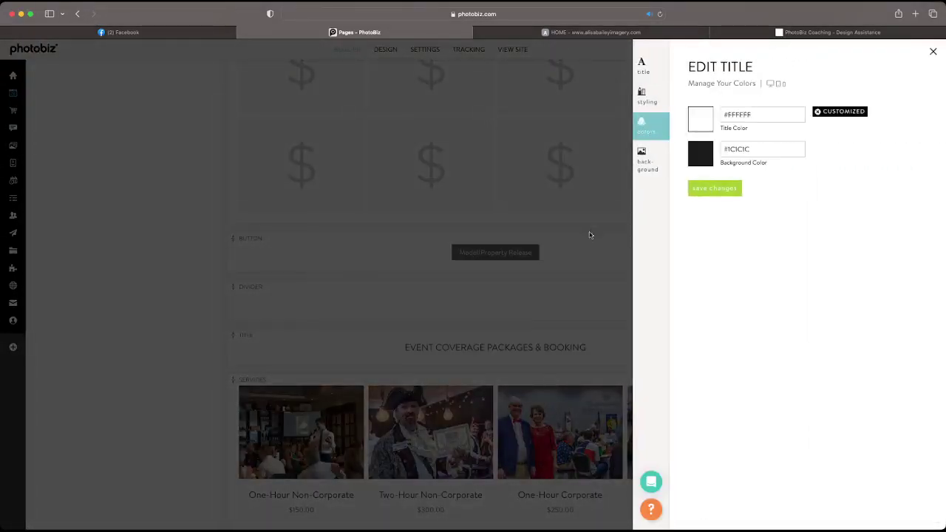
{"action": "left_click", "coordinate": [715, 188]}
Step: In the event coverage services block, set the title color and text color to #FFFFFF and save the changes
{"action": "left_click", "coordinate": [491, 372]}
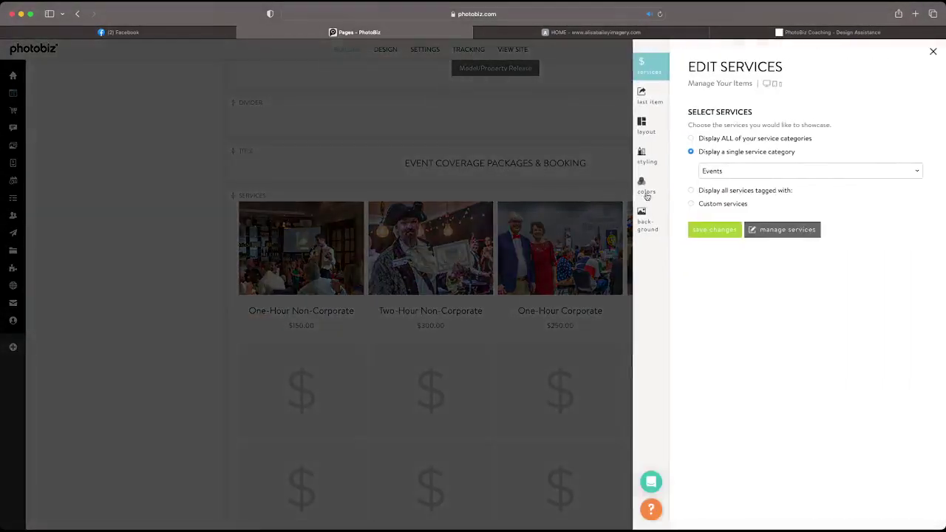
{"action": "left_click", "coordinate": [647, 191]}
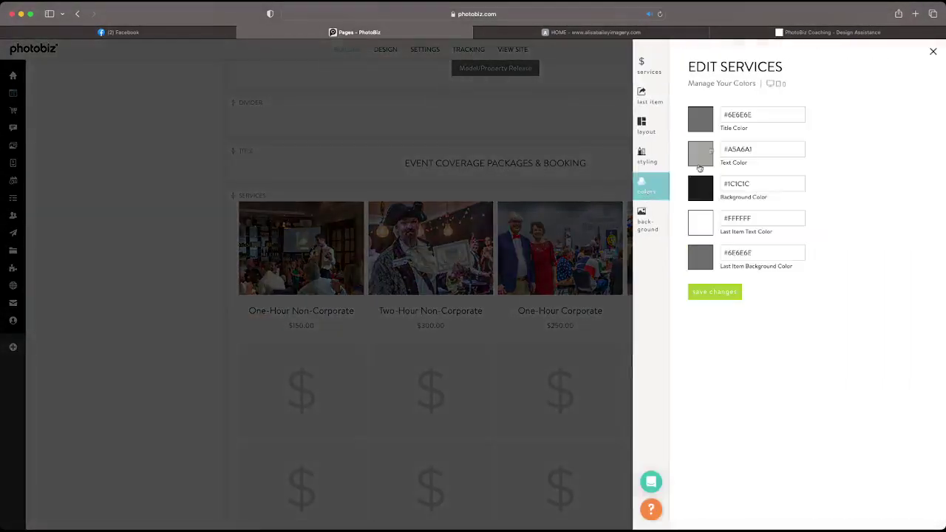
{"action": "left_click", "coordinate": [581, 239]}
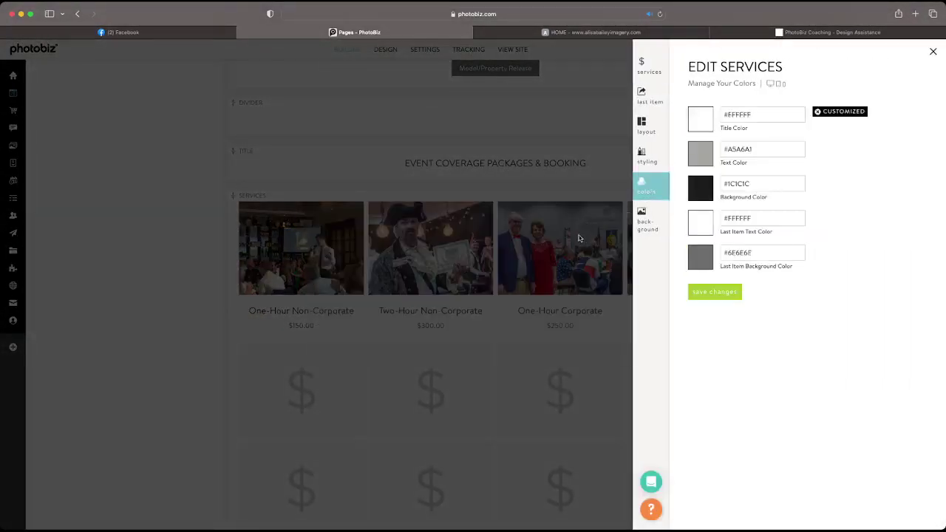
{"action": "left_click", "coordinate": [689, 163]}
{"action": "left_click", "coordinate": [587, 234]}
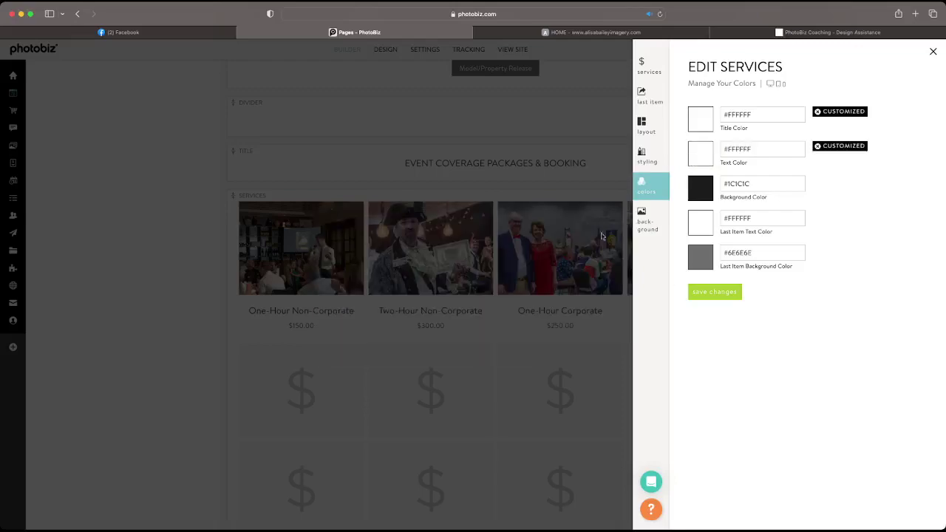
{"action": "left_click", "coordinate": [714, 292]}
Step: Make the title color of the "TESTIMONIALS" title block white and save it
{"action": "scroll", "coordinate": [484, 373], "scroll_direction": "down", "scroll_amount": 5}
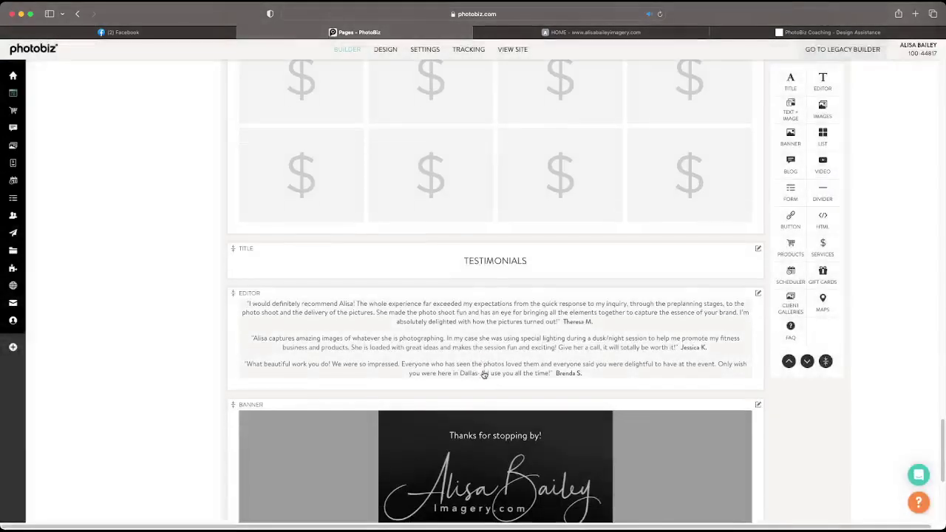
{"action": "left_click", "coordinate": [505, 265]}
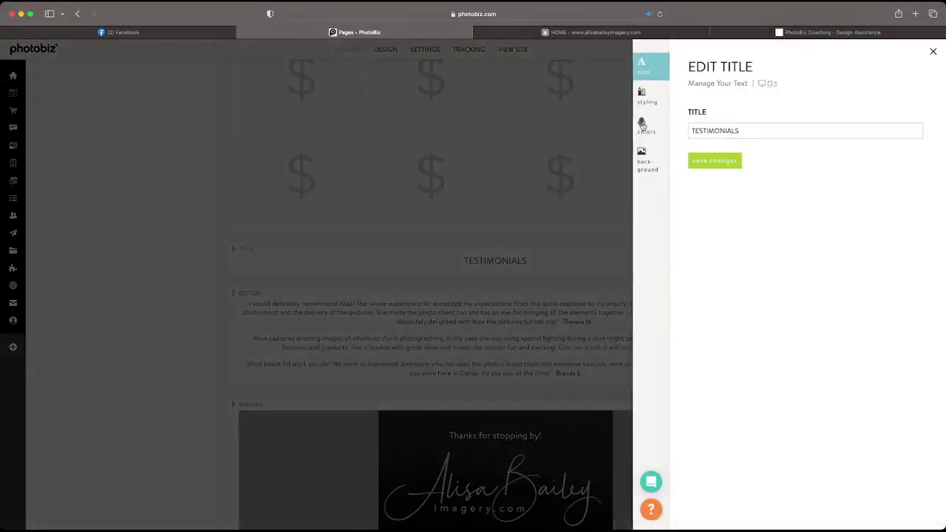
{"action": "left_click", "coordinate": [643, 125]}
{"action": "left_click", "coordinate": [699, 124]}
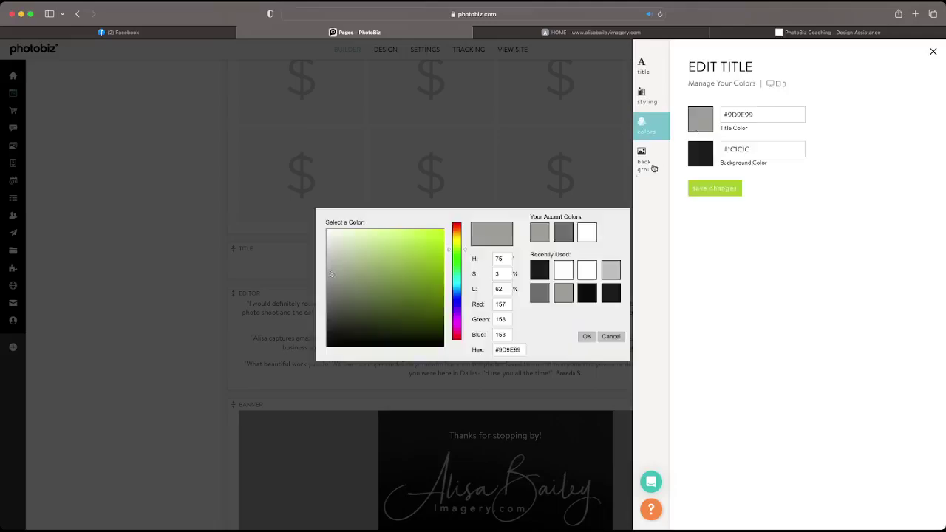
{"action": "left_click", "coordinate": [587, 233]}
{"action": "left_click", "coordinate": [691, 189]}
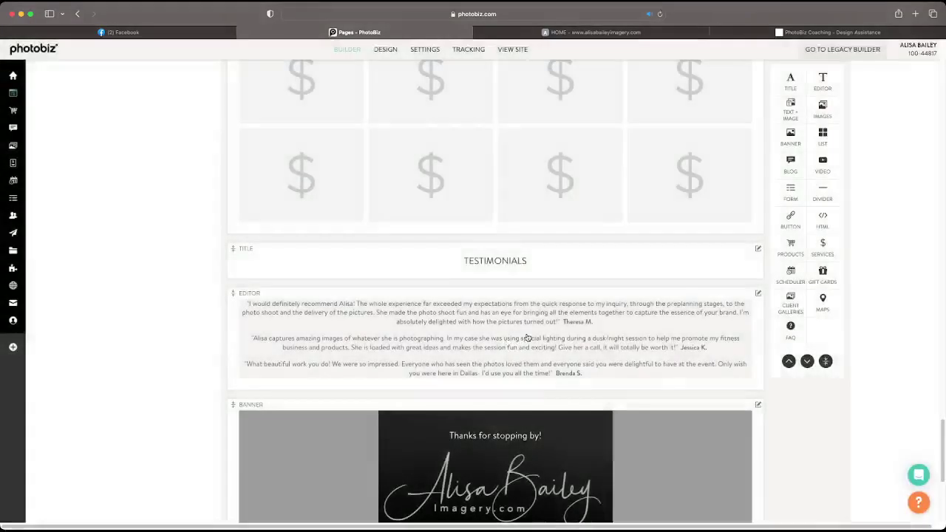
Step: In the testimonials editor block, set the title color to #FFFFFF and the text color to white, and save
{"action": "left_click", "coordinate": [528, 338]}
{"action": "left_click", "coordinate": [654, 193]}
{"action": "left_click", "coordinate": [701, 184]}
{"action": "left_click", "coordinate": [588, 233]}
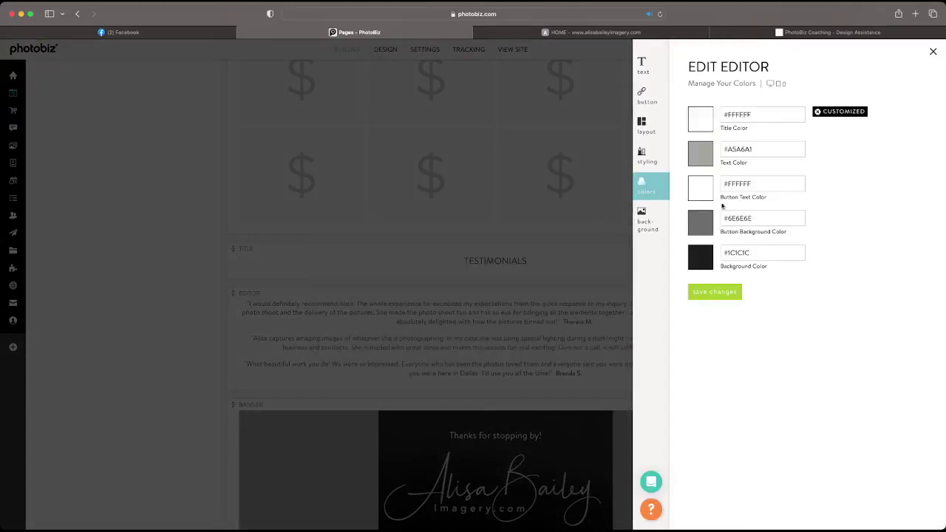
{"action": "left_click", "coordinate": [705, 153]}
{"action": "left_click", "coordinate": [594, 232]}
{"action": "left_click", "coordinate": [699, 296]}
Step: Review the package sections on the live home page and highlight the title text above the portrait session packages
{"action": "left_click", "coordinate": [498, 312]}
{"action": "scroll", "coordinate": [495, 314], "scroll_direction": "up", "scroll_amount": 15}
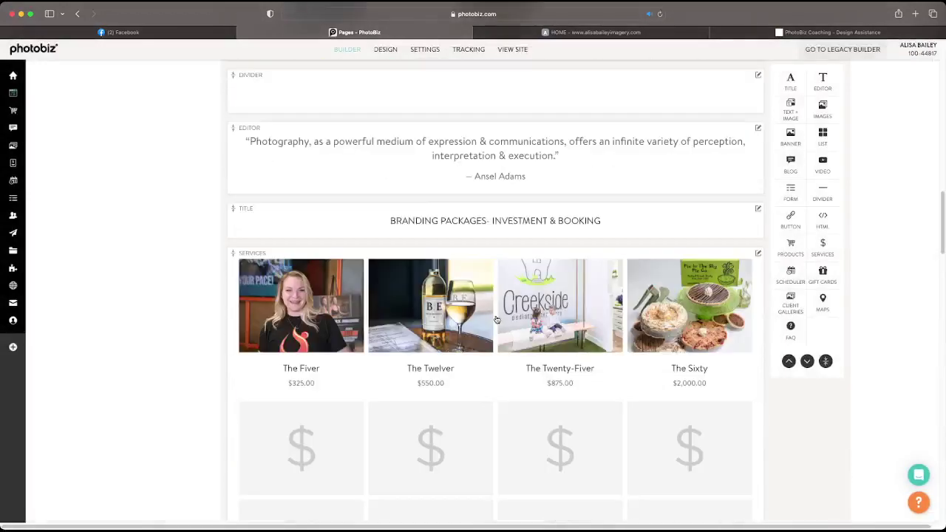
{"action": "left_click", "coordinate": [828, 32]}
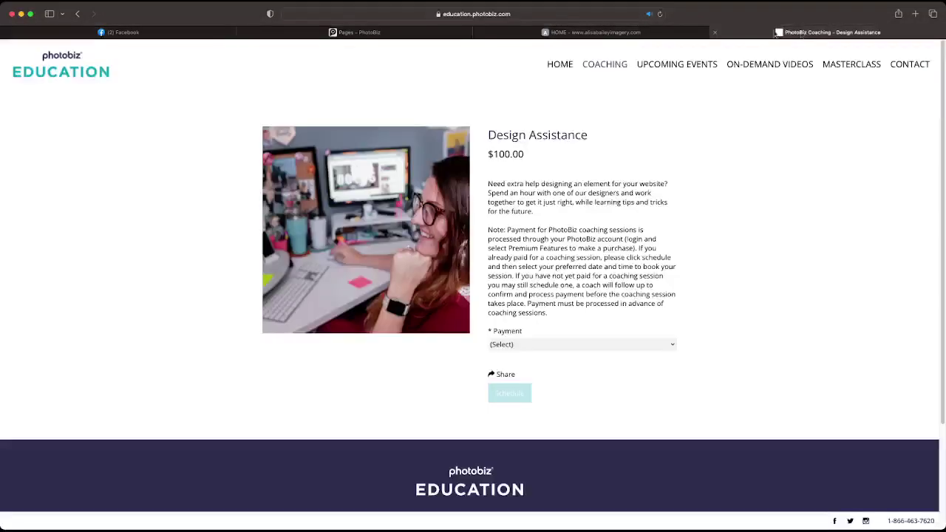
{"action": "left_click", "coordinate": [645, 33]}
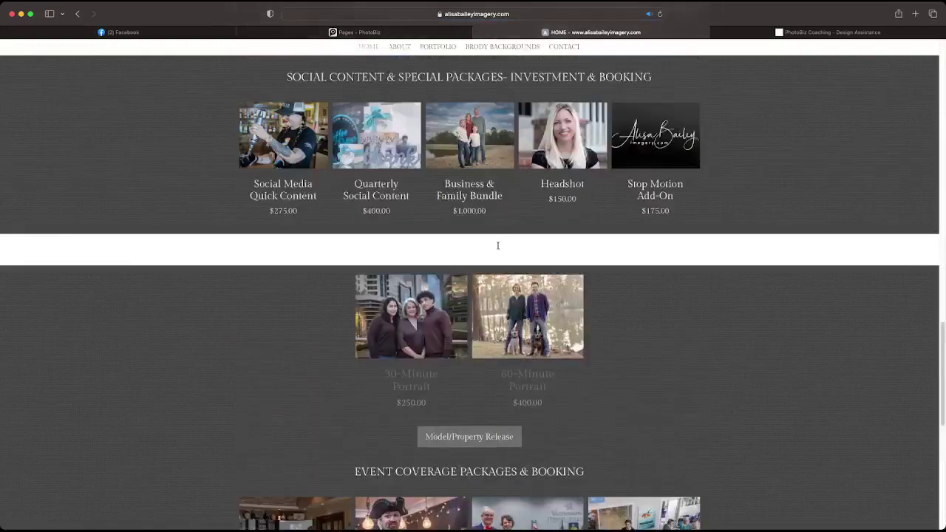
{"action": "left_click_drag", "start_coordinate": [339, 249], "coordinate": [575, 253]}
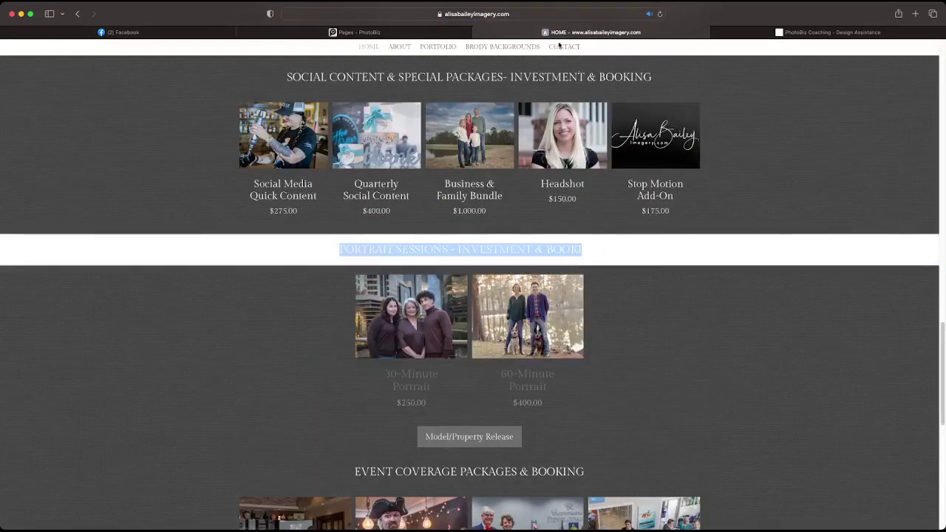
Step: Back in the builder, reapply white as the title color of the social content and special packages title block and save
{"action": "left_click", "coordinate": [417, 33]}
{"action": "scroll", "coordinate": [507, 243], "scroll_direction": "up", "scroll_amount": 6}
{"action": "scroll", "coordinate": [509, 238], "scroll_direction": "down", "scroll_amount": 10}
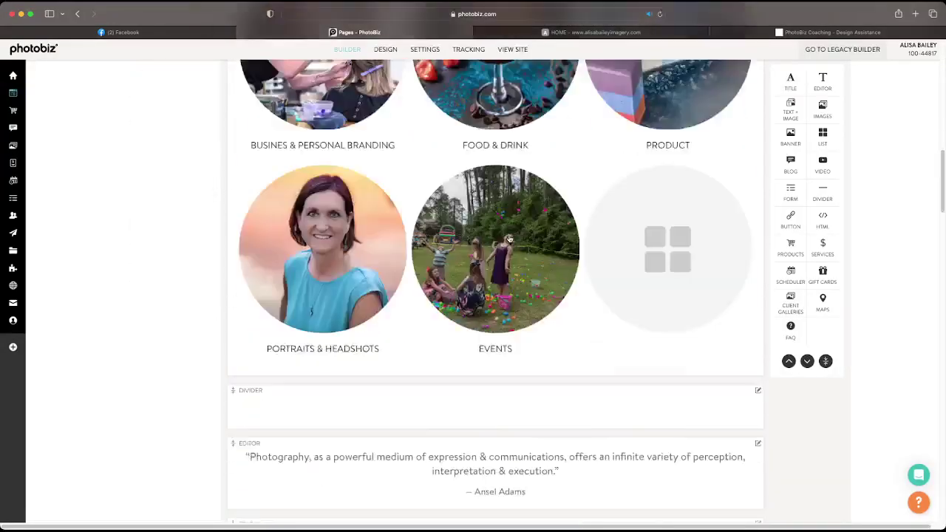
{"action": "scroll", "coordinate": [509, 238], "scroll_direction": "down", "scroll_amount": 15}
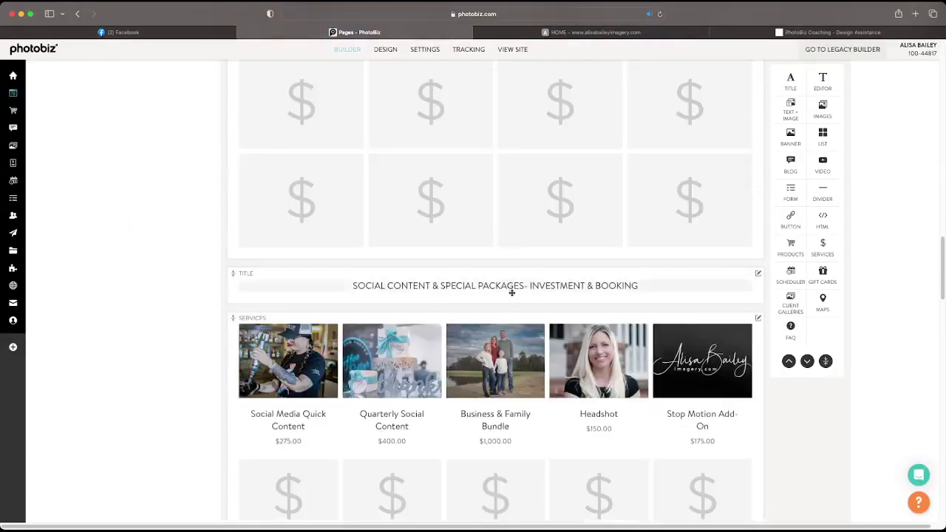
{"action": "left_click", "coordinate": [513, 290]}
{"action": "left_click", "coordinate": [643, 124]}
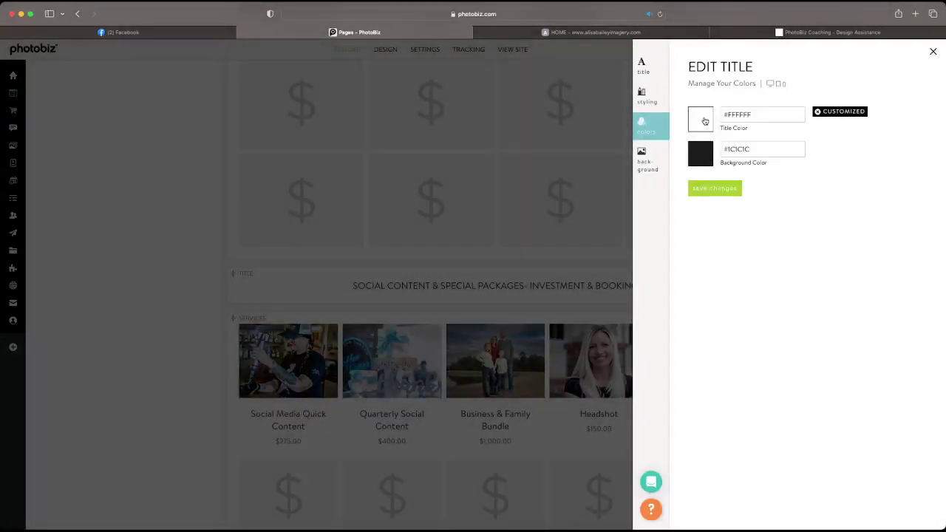
{"action": "left_click", "coordinate": [702, 119]}
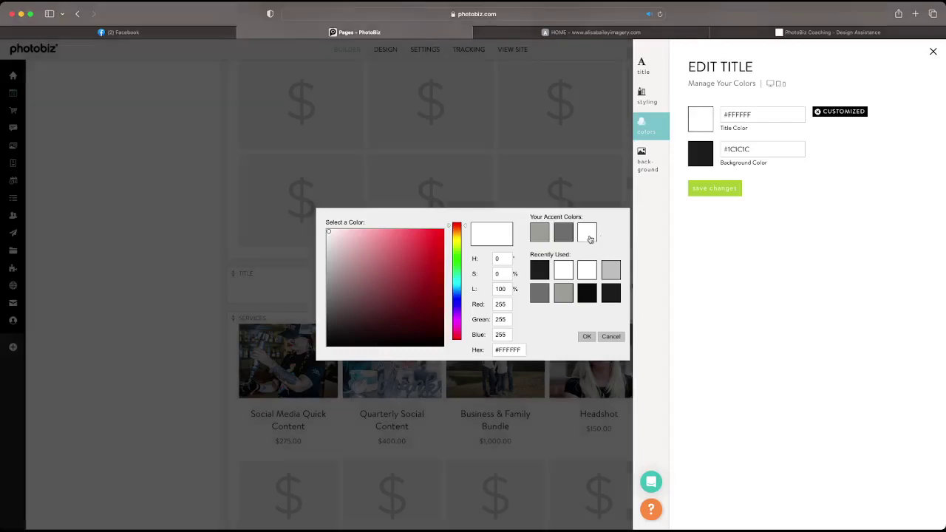
{"action": "left_click", "coordinate": [589, 235]}
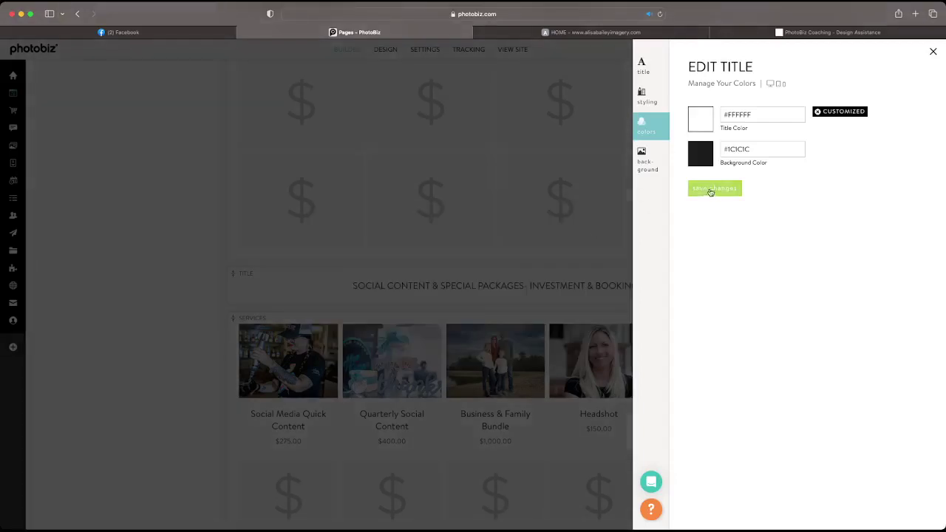
{"action": "left_click", "coordinate": [723, 193]}
Step: Close the Design Assistance coaching tab and return to the live home page
{"action": "left_click", "coordinate": [795, 34]}
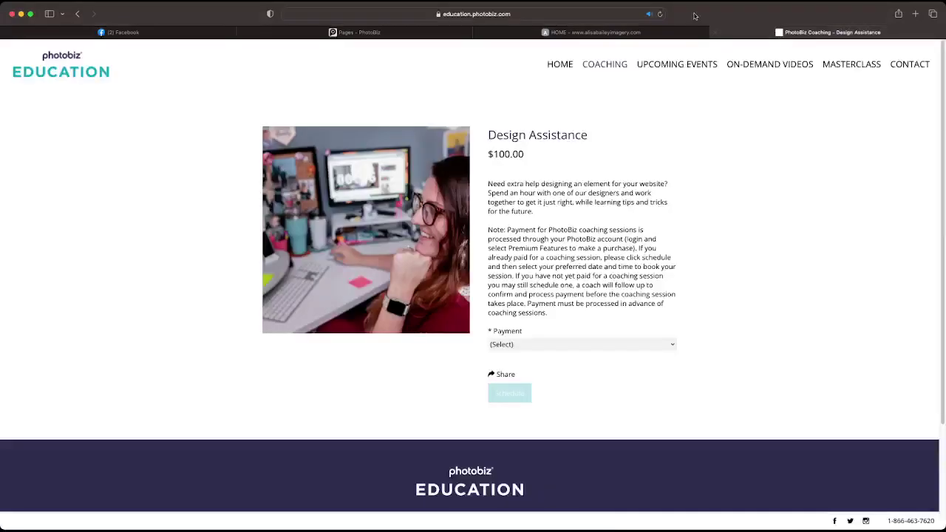
{"action": "left_click", "coordinate": [716, 33]}
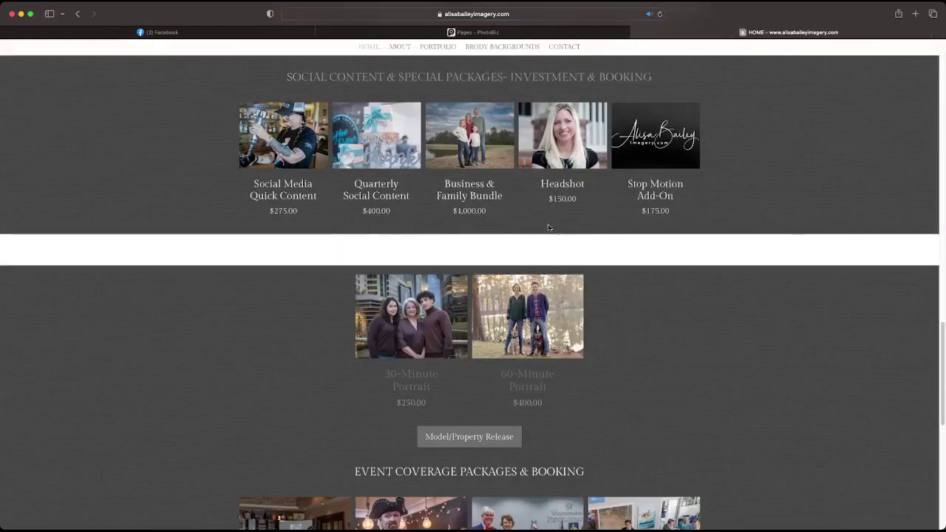
Step: Review the package sections and testimonials on the live home page down to the footer
{"action": "left_click_drag", "start_coordinate": [549, 225], "coordinate": [587, 217]}
{"action": "left_click", "coordinate": [652, 258]}
{"action": "scroll", "coordinate": [665, 296], "scroll_direction": "down", "scroll_amount": 6}
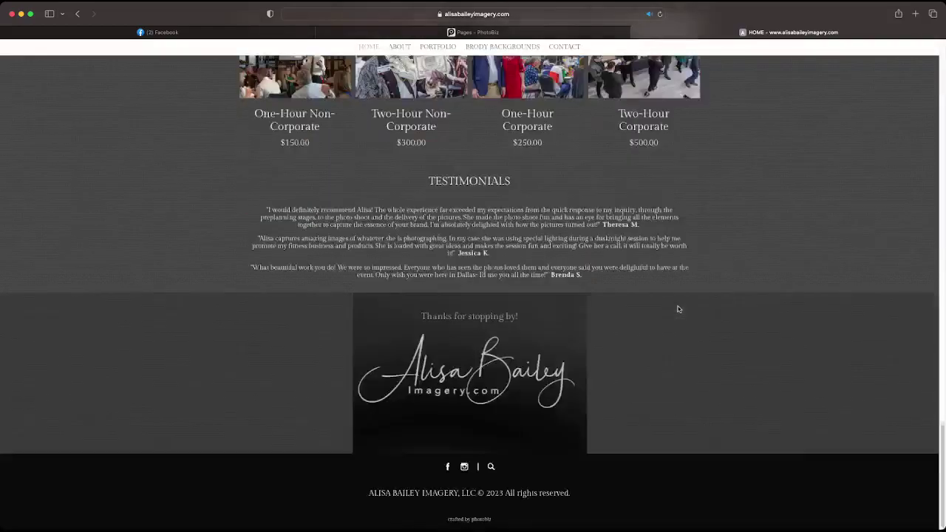
{"action": "scroll", "coordinate": [676, 310], "scroll_direction": "up", "scroll_amount": 5}
{"action": "left_click", "coordinate": [383, 33]}
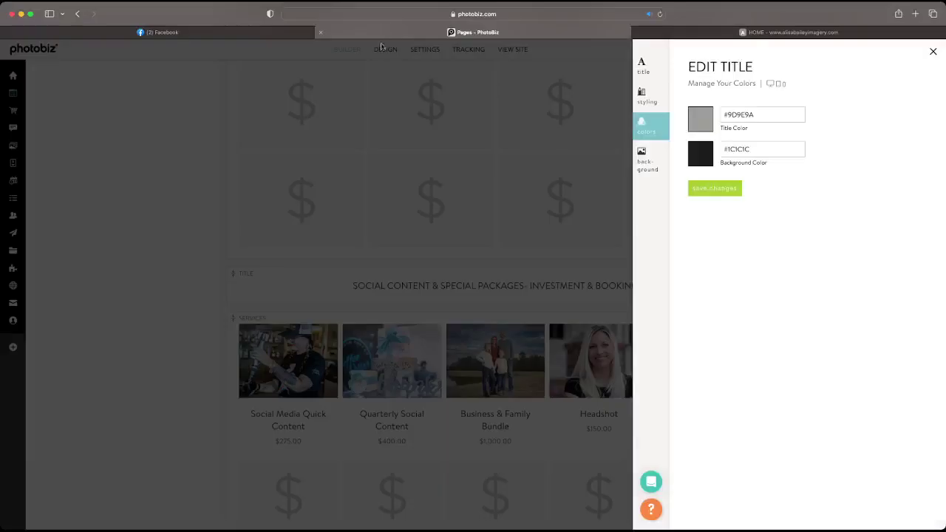
{"action": "left_click", "coordinate": [511, 278]}
{"action": "left_click", "coordinate": [510, 283]}
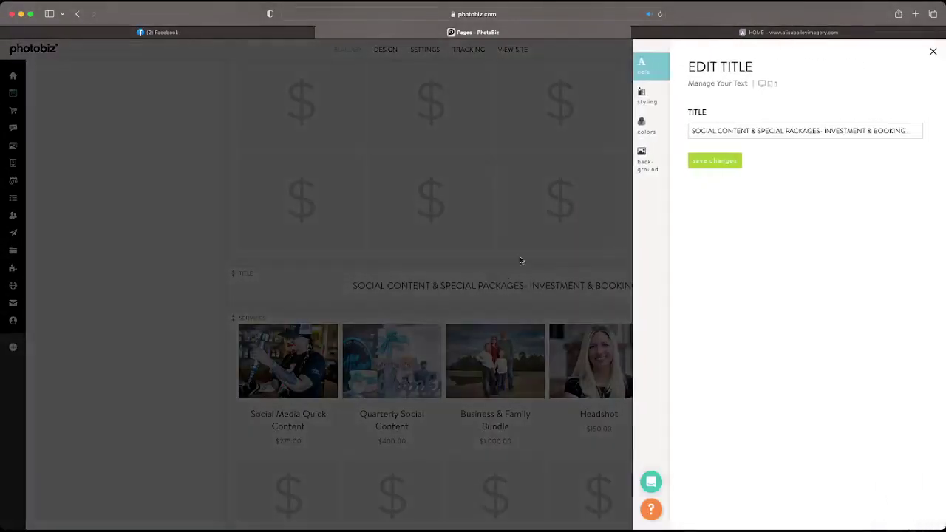
{"action": "left_click", "coordinate": [738, 131]}
{"action": "key", "text": "super+a"}
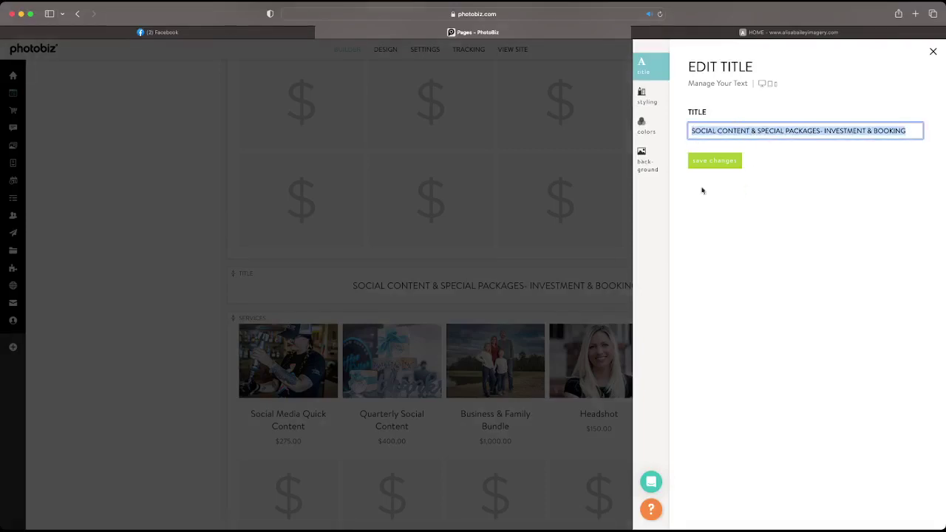
{"action": "left_click", "coordinate": [570, 258]}
{"action": "scroll", "coordinate": [565, 258], "scroll_direction": "up", "scroll_amount": 10}
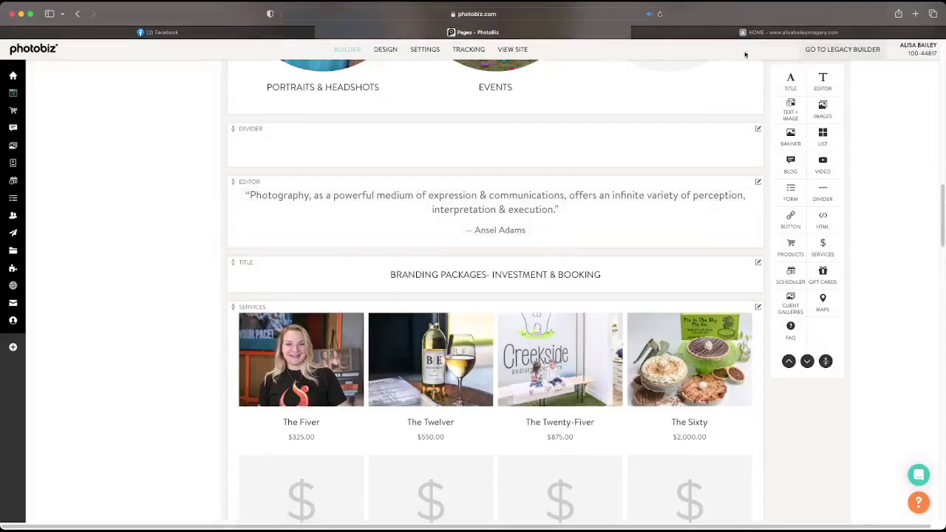
Step: Highlight the portrait sessions title on the live home page to identify which title block needs fixing
{"action": "left_click", "coordinate": [742, 32]}
{"action": "scroll", "coordinate": [595, 222], "scroll_direction": "up", "scroll_amount": 3}
{"action": "left_click_drag", "start_coordinate": [585, 271], "coordinate": [340, 255]}
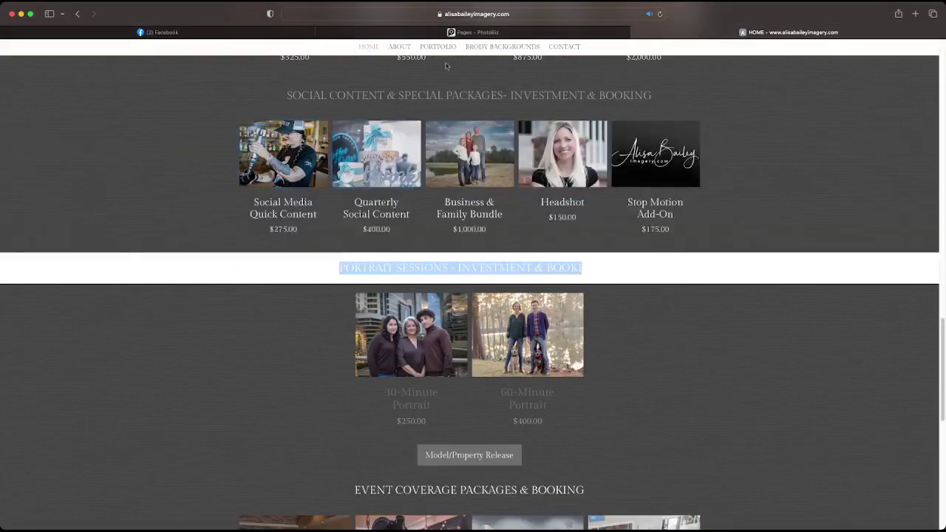
Step: In the builder, set the title color of the social content and special packages title block to #FFFFFF and save
{"action": "left_click", "coordinate": [496, 33]}
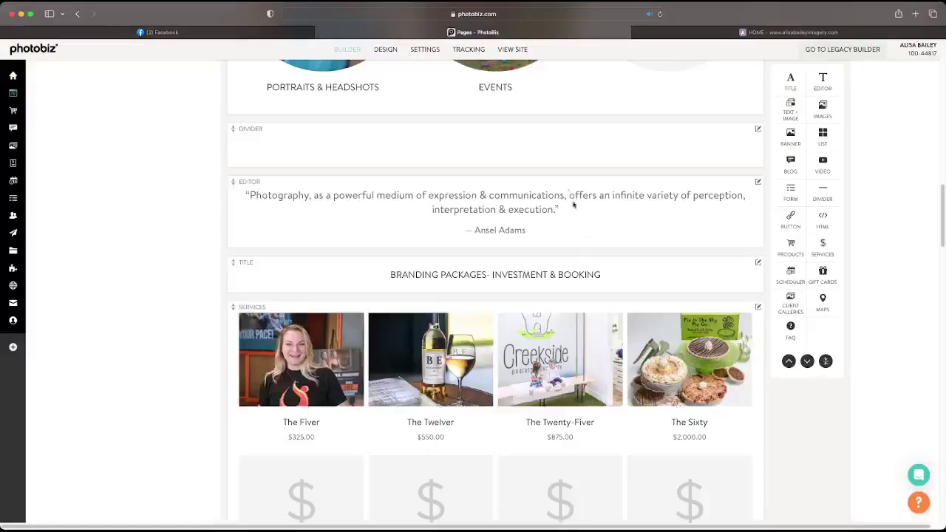
{"action": "scroll", "coordinate": [541, 288], "scroll_direction": "down", "scroll_amount": 5}
{"action": "scroll", "coordinate": [541, 288], "scroll_direction": "down", "scroll_amount": 3}
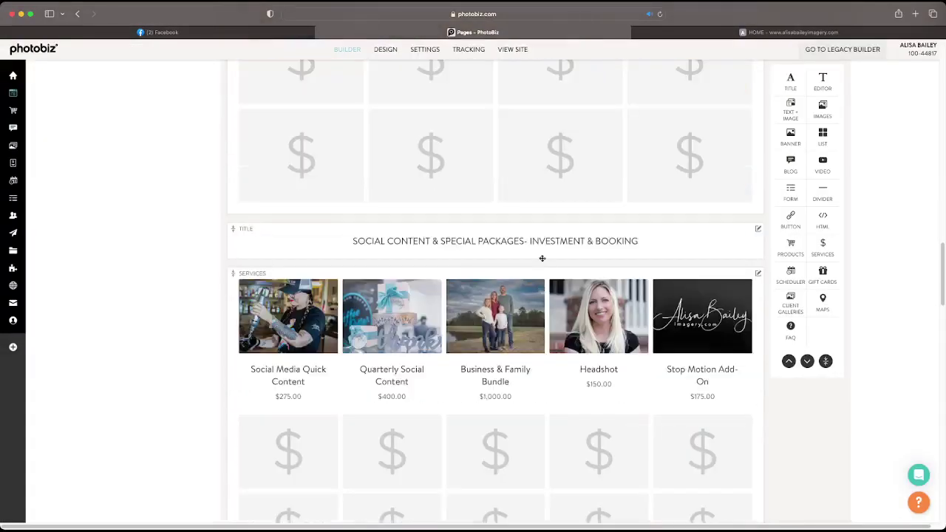
{"action": "left_click", "coordinate": [547, 242]}
{"action": "left_click", "coordinate": [644, 128]}
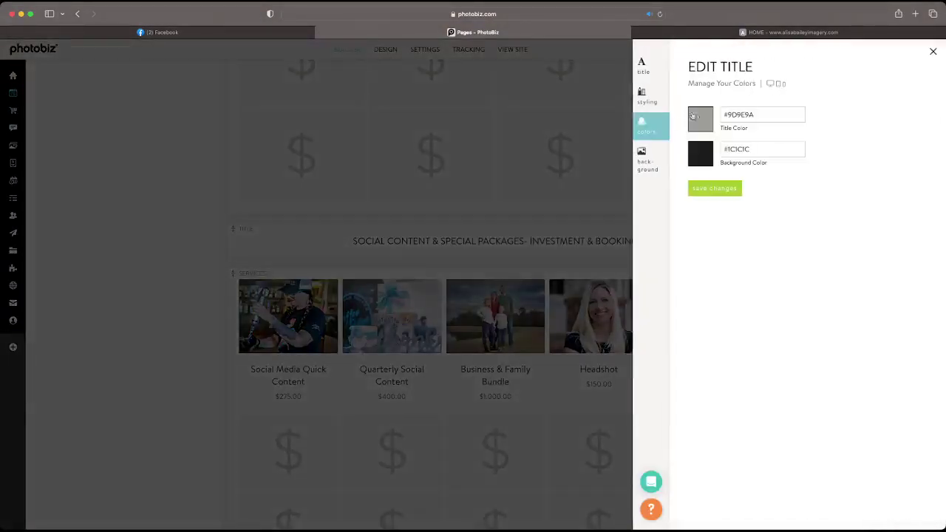
{"action": "left_click", "coordinate": [697, 122]}
{"action": "left_click", "coordinate": [590, 236]}
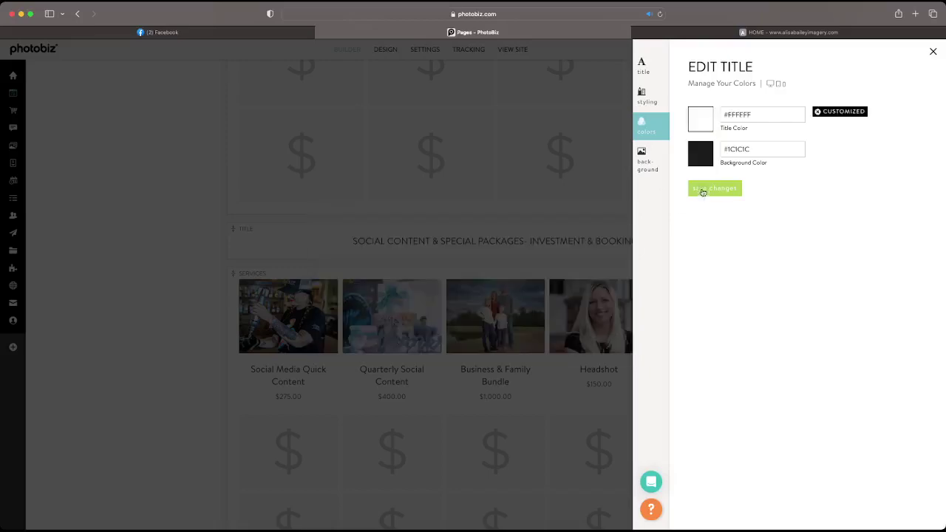
{"action": "left_click", "coordinate": [570, 252]}
Step: Reset the customized background color of the Portrait Sessions title block to its default and save
{"action": "scroll", "coordinate": [568, 258], "scroll_direction": "down", "scroll_amount": 4}
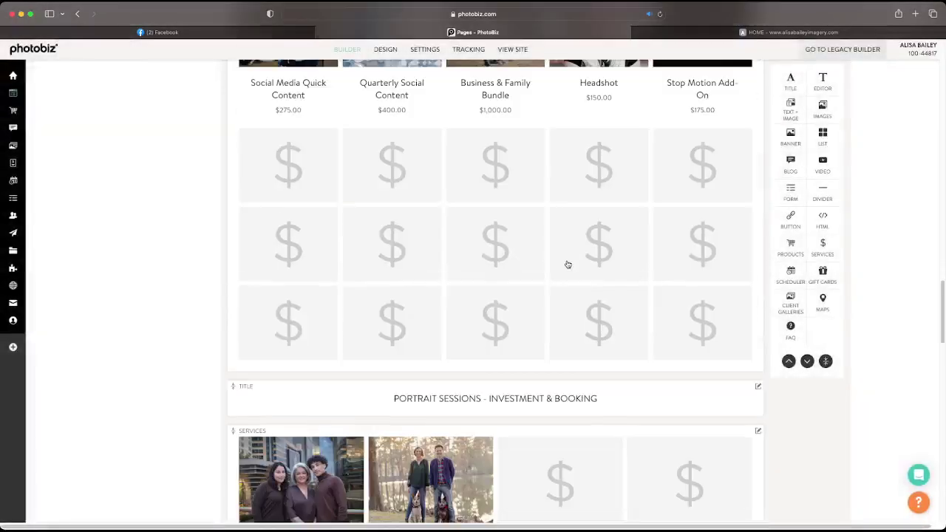
{"action": "left_click", "coordinate": [563, 397]}
{"action": "left_click", "coordinate": [651, 127]}
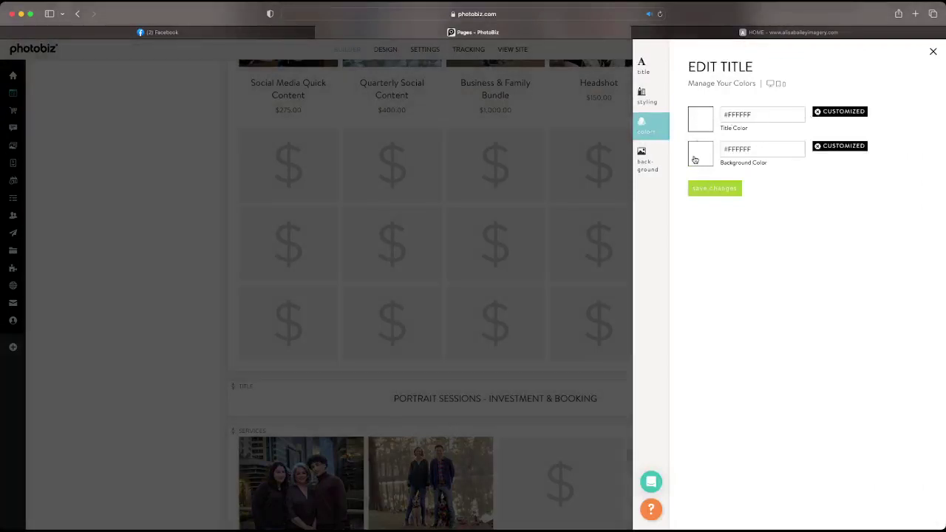
{"action": "left_click", "coordinate": [817, 147]}
{"action": "left_click", "coordinate": [714, 191]}
Step: Reload the live home page and check the portrait sessions title and packages
{"action": "left_click", "coordinate": [740, 32]}
{"action": "left_click", "coordinate": [661, 15]}
{"action": "scroll", "coordinate": [643, 204], "scroll_direction": "down", "scroll_amount": 3}
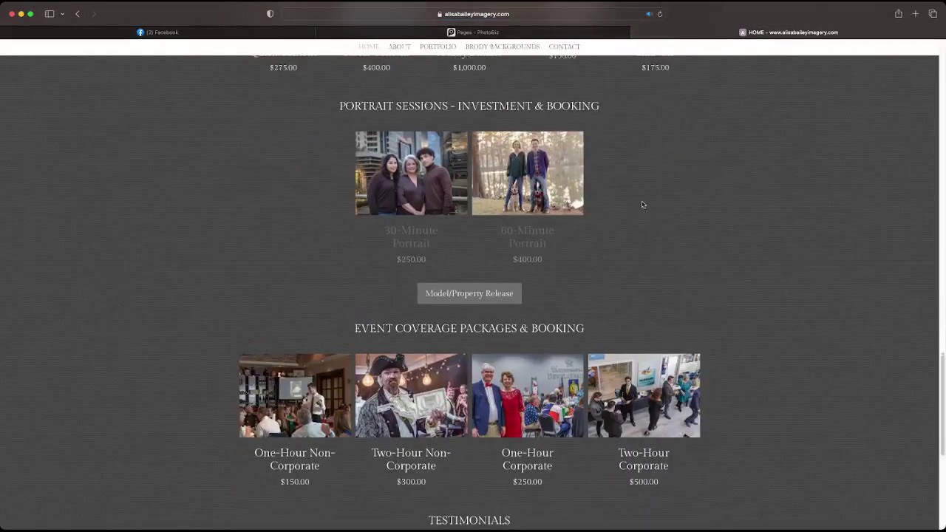
Step: In the portrait sessions services block, set the title color to #FFFFFF and the text color to white, and save
{"action": "left_click", "coordinate": [520, 33]}
{"action": "left_click", "coordinate": [551, 152]}
{"action": "scroll", "coordinate": [570, 275], "scroll_direction": "down", "scroll_amount": 3}
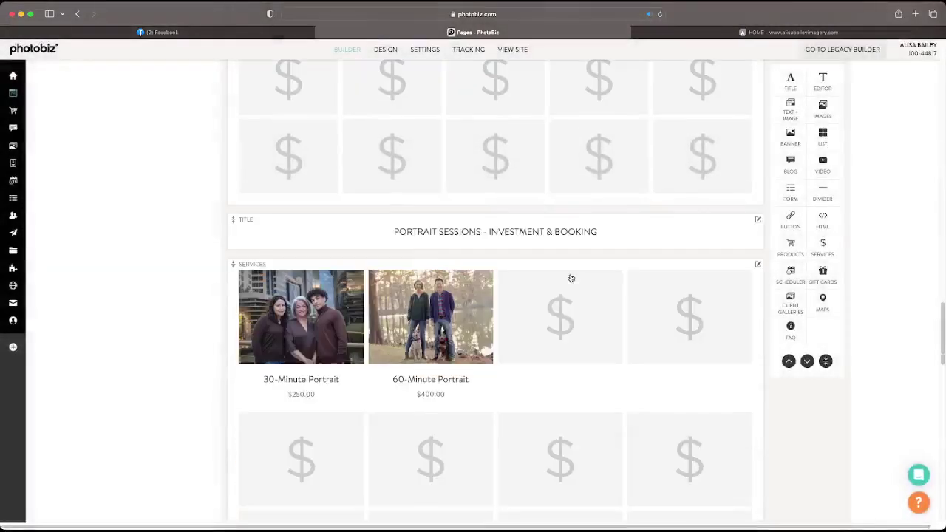
{"action": "left_click", "coordinate": [544, 342]}
{"action": "left_click", "coordinate": [651, 189]}
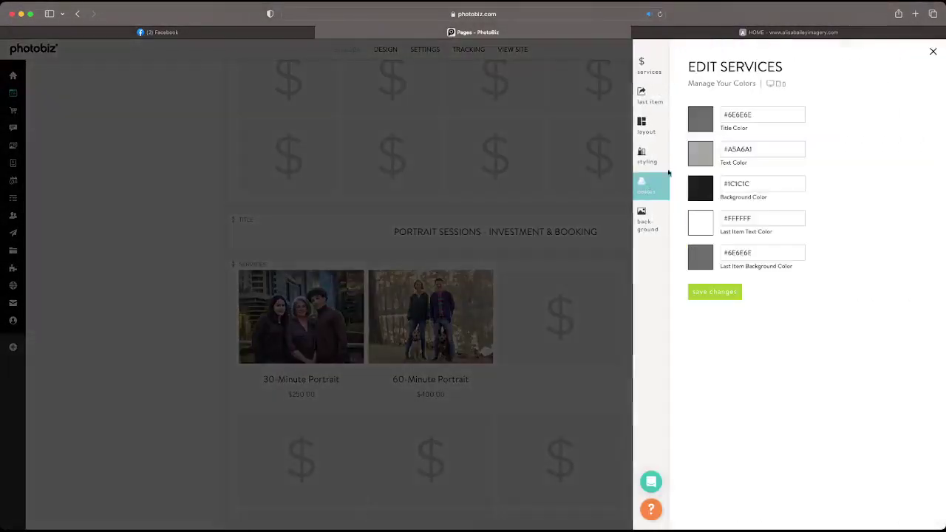
{"action": "left_click", "coordinate": [700, 121]}
{"action": "left_click", "coordinate": [595, 233]}
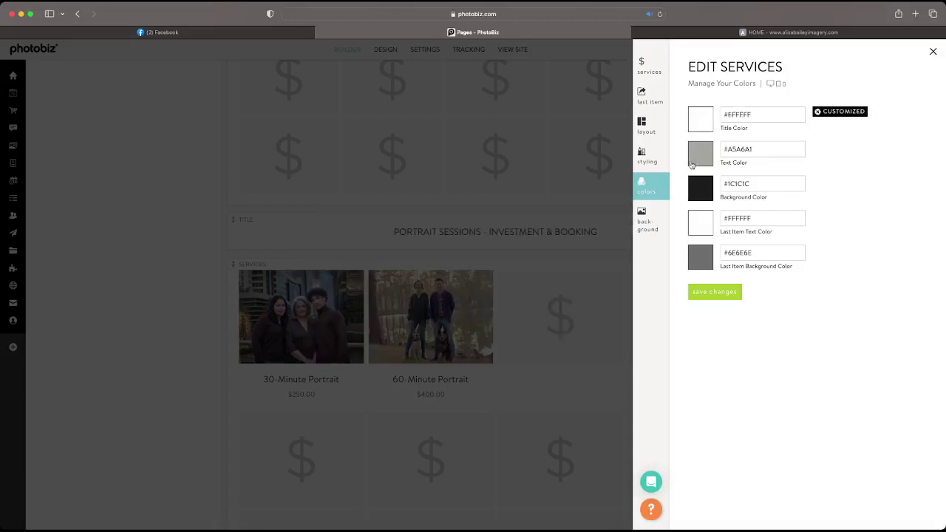
{"action": "left_click", "coordinate": [691, 166]}
{"action": "left_click", "coordinate": [588, 235]}
{"action": "left_click", "coordinate": [703, 293]}
Step: Reload the live home page and check the sections from the portrait packages down to the footer
{"action": "left_click", "coordinate": [718, 31]}
{"action": "left_click", "coordinate": [660, 15]}
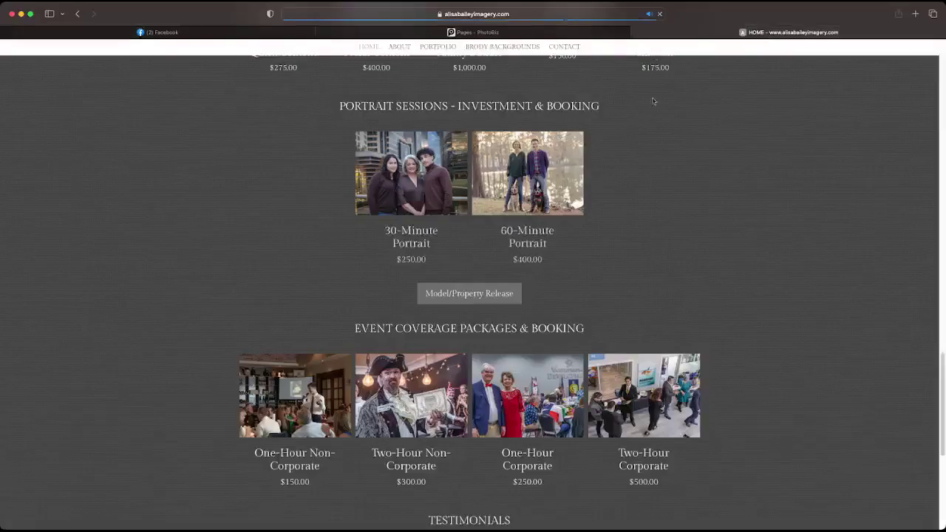
{"action": "scroll", "coordinate": [651, 175], "scroll_direction": "down", "scroll_amount": 5}
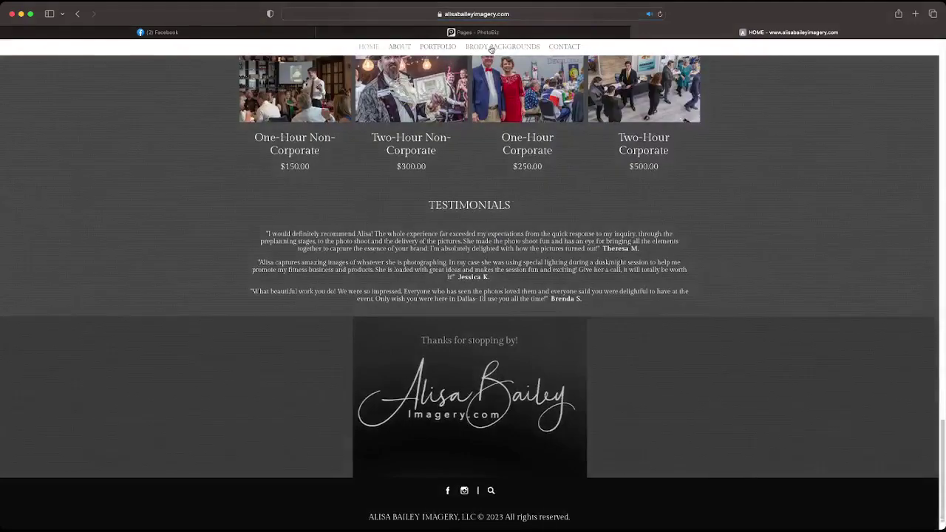
Step: In the builder, set the thickness of the divider between the testimonials and the closing banner to Medium and save
{"action": "left_click", "coordinate": [488, 32]}
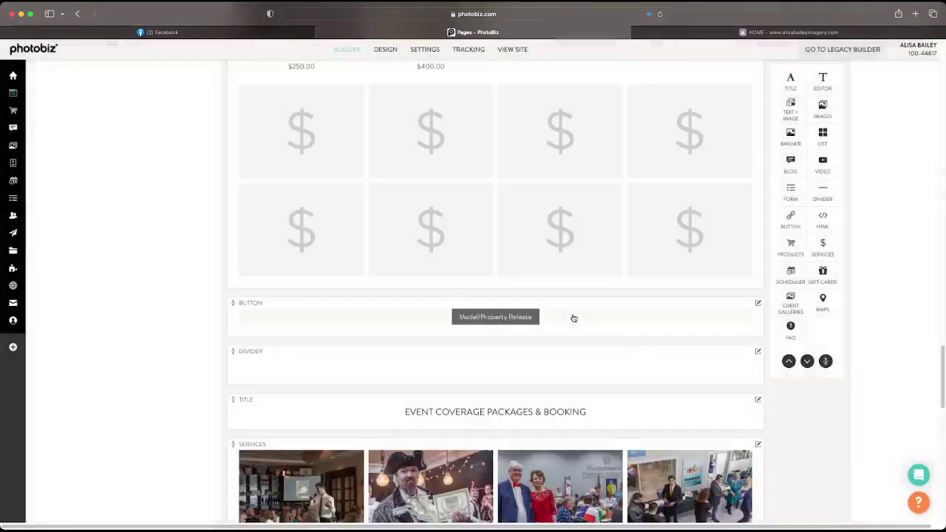
{"action": "scroll", "coordinate": [574, 318], "scroll_direction": "down", "scroll_amount": 10}
{"action": "left_click_drag", "start_coordinate": [820, 199], "coordinate": [650, 179]}
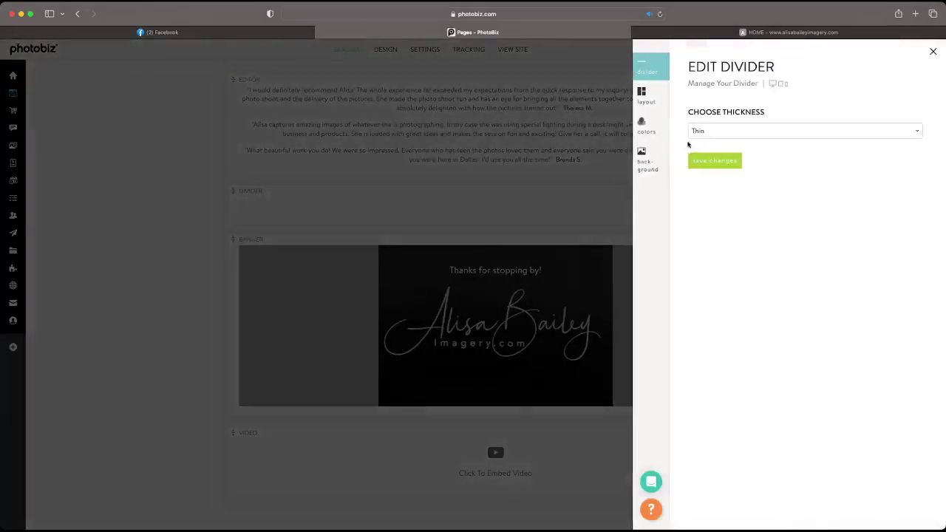
{"action": "left_click", "coordinate": [711, 143]}
{"action": "left_click", "coordinate": [714, 160]}
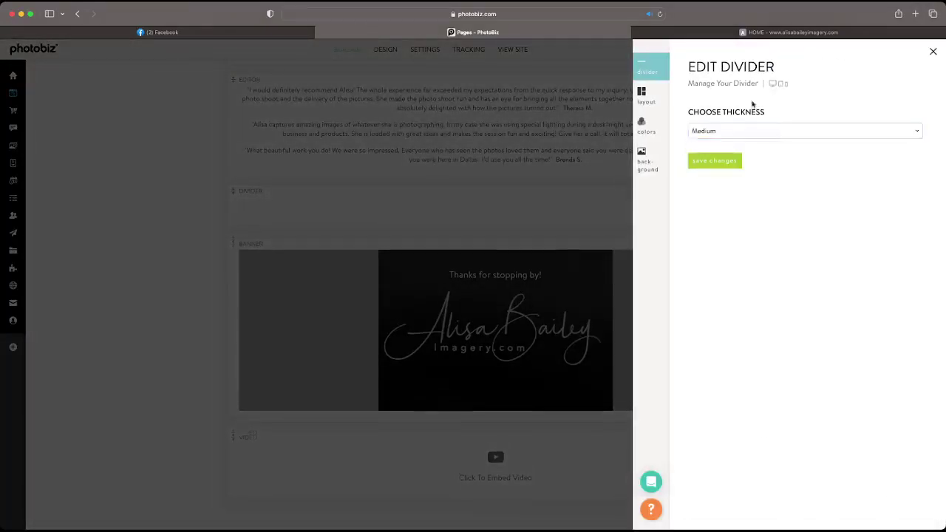
Step: Reload the live home page and review the spacing and titles of all package sections
{"action": "left_click", "coordinate": [750, 33]}
{"action": "left_click", "coordinate": [659, 13]}
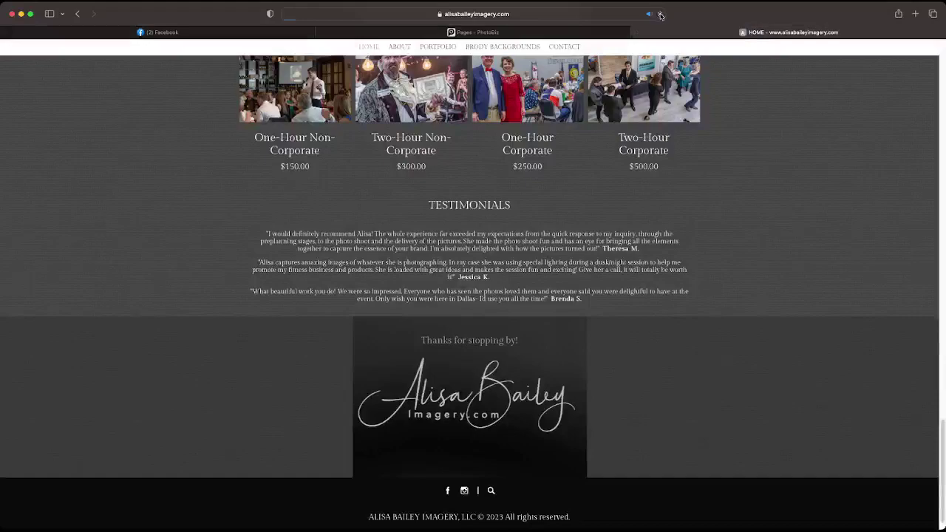
{"action": "scroll", "coordinate": [582, 233], "scroll_direction": "up", "scroll_amount": 3}
{"action": "scroll", "coordinate": [582, 235], "scroll_direction": "up", "scroll_amount": 5}
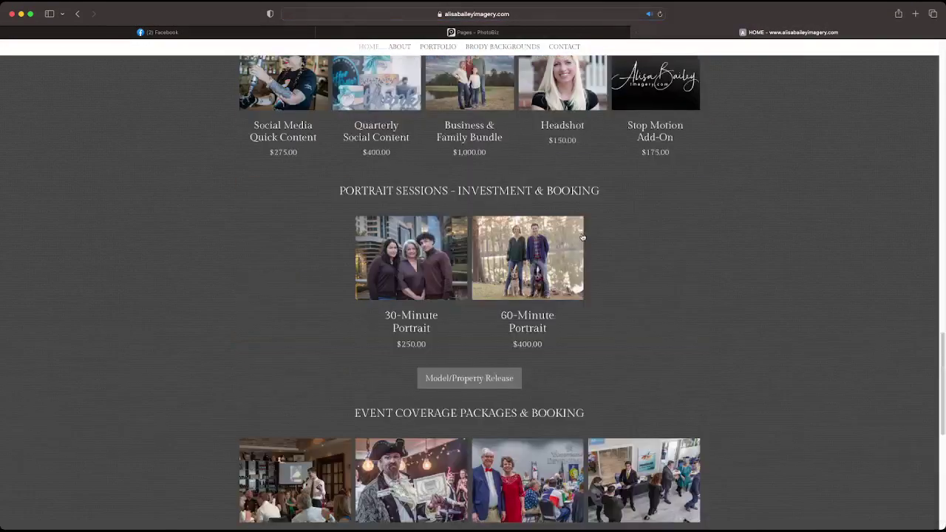
{"action": "scroll", "coordinate": [582, 237], "scroll_direction": "down", "scroll_amount": 2}
{"action": "scroll", "coordinate": [582, 236], "scroll_direction": "up", "scroll_amount": 7}
{"action": "scroll", "coordinate": [581, 237], "scroll_direction": "down", "scroll_amount": 2}
{"action": "scroll", "coordinate": [582, 237], "scroll_direction": "up", "scroll_amount": 3}
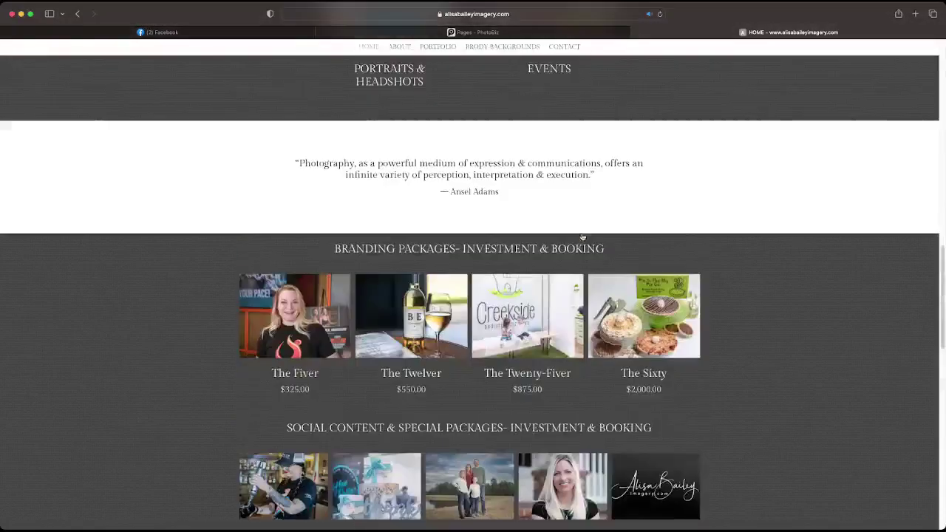
{"action": "scroll", "coordinate": [581, 236], "scroll_direction": "down", "scroll_amount": 4}
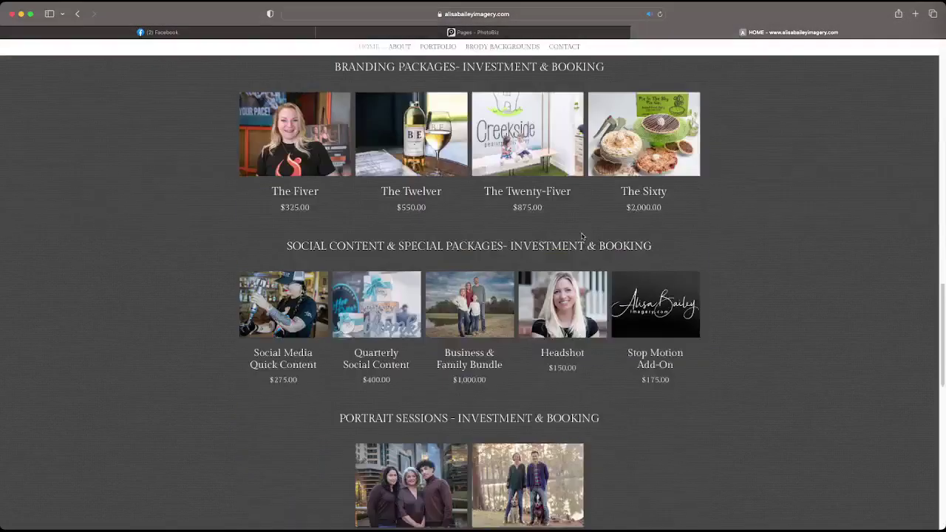
Step: Place a line divider like the intro section's between the branding packages and the social content title, and check it on the live page
{"action": "left_click", "coordinate": [569, 32]}
{"action": "scroll", "coordinate": [570, 254], "scroll_direction": "up", "scroll_amount": 5}
{"action": "scroll", "coordinate": [570, 254], "scroll_direction": "up", "scroll_amount": 4}
{"action": "scroll", "coordinate": [570, 255], "scroll_direction": "down", "scroll_amount": 9}
{"action": "scroll", "coordinate": [570, 254], "scroll_direction": "up", "scroll_amount": 5}
{"action": "scroll", "coordinate": [570, 255], "scroll_direction": "up", "scroll_amount": 1}
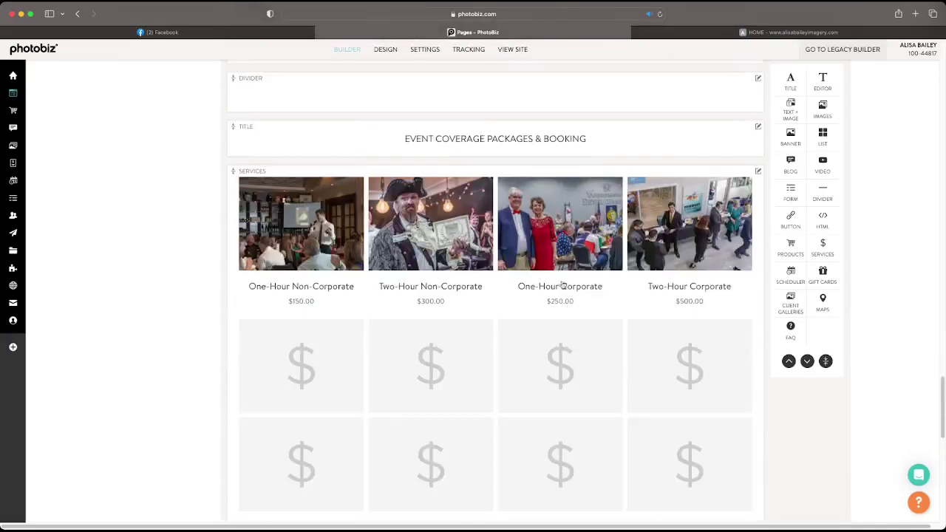
{"action": "scroll", "coordinate": [548, 199], "scroll_direction": "up", "scroll_amount": 9}
{"action": "scroll", "coordinate": [548, 198], "scroll_direction": "up", "scroll_amount": 15}
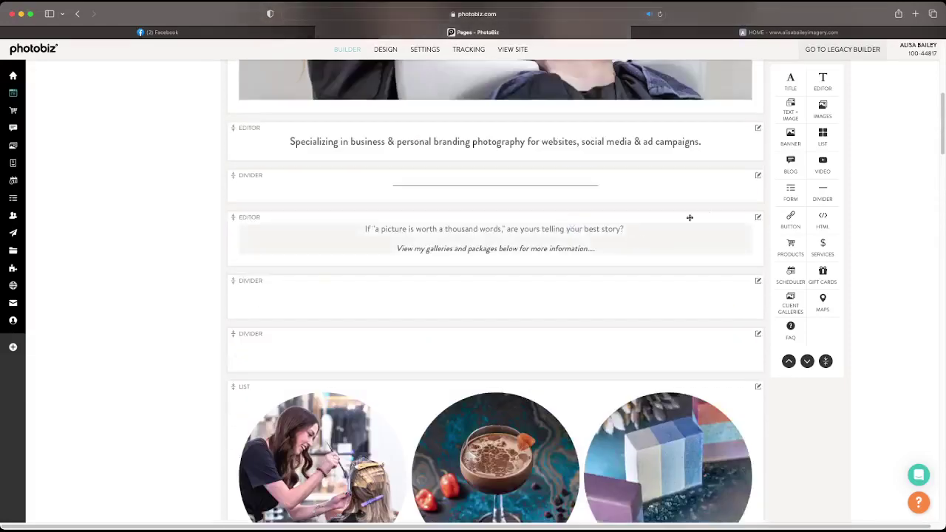
{"action": "left_click", "coordinate": [758, 176]}
{"action": "left_click", "coordinate": [724, 209]}
{"action": "left_click_drag", "start_coordinate": [584, 173], "coordinate": [566, 458]}
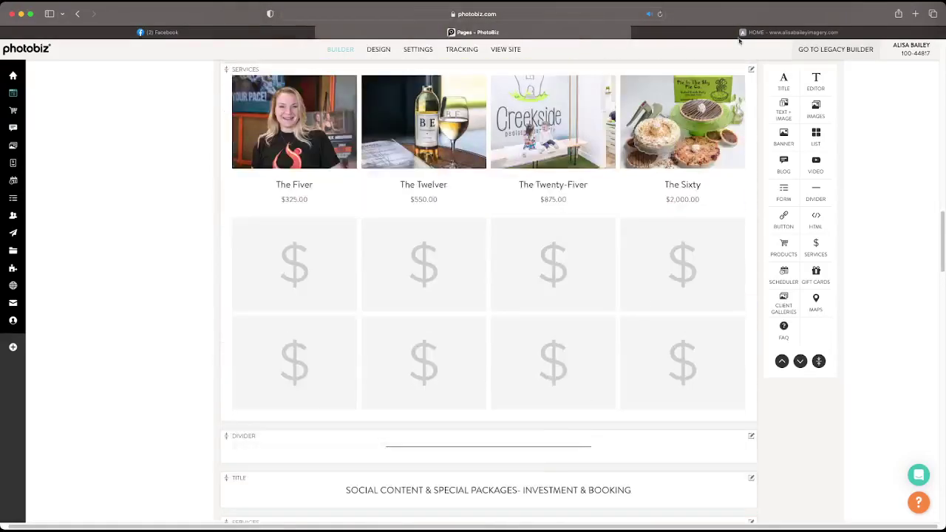
{"action": "left_click", "coordinate": [669, 33]}
{"action": "left_click", "coordinate": [660, 15]}
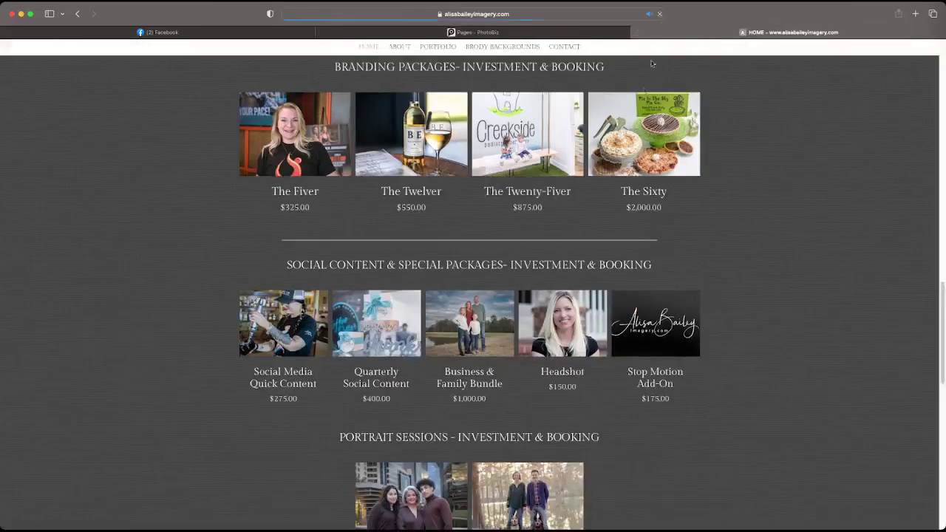
Step: Set the length of the divider above the social content title to Long, increase its spacing, and save
{"action": "left_click", "coordinate": [510, 33]}
{"action": "scroll", "coordinate": [559, 289], "scroll_direction": "down", "scroll_amount": 5}
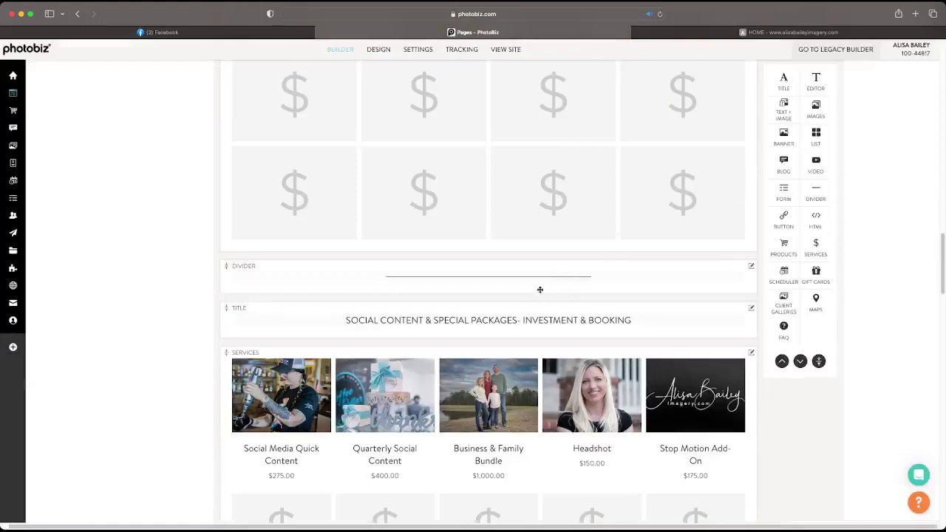
{"action": "left_click", "coordinate": [540, 274]}
{"action": "left_click", "coordinate": [703, 178]}
{"action": "left_click", "coordinate": [702, 208]}
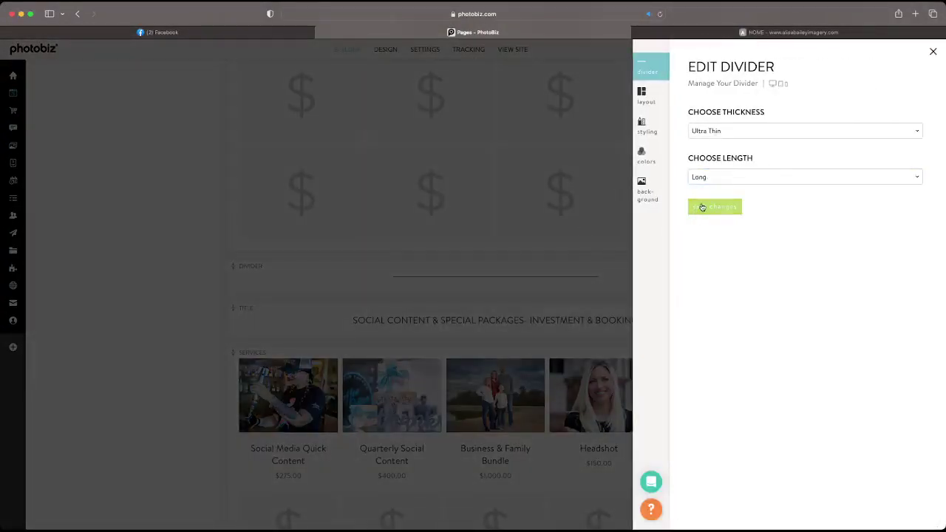
{"action": "left_click", "coordinate": [647, 125]}
{"action": "left_click", "coordinate": [848, 242]}
{"action": "left_click", "coordinate": [730, 275]}
Step: Reload the live home page and examine the divider between the branding and social content packages
{"action": "left_click", "coordinate": [671, 30]}
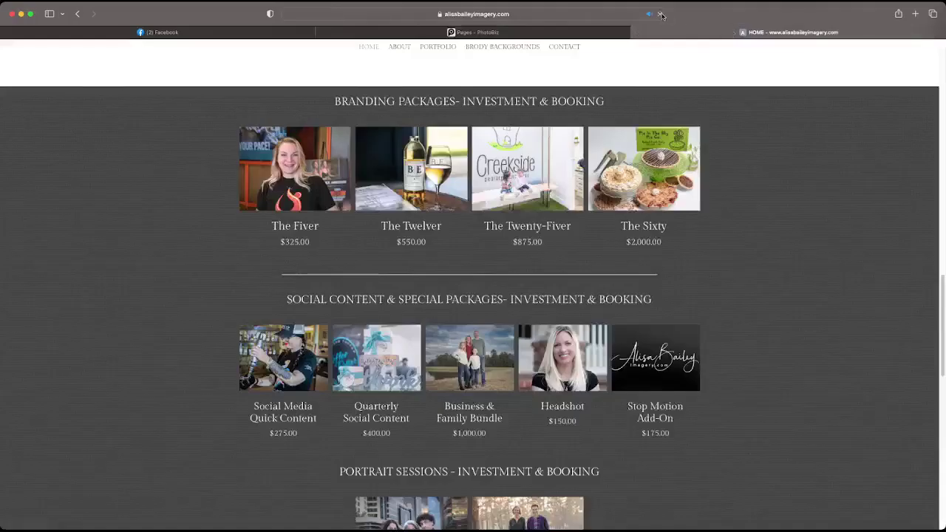
{"action": "left_click", "coordinate": [661, 14]}
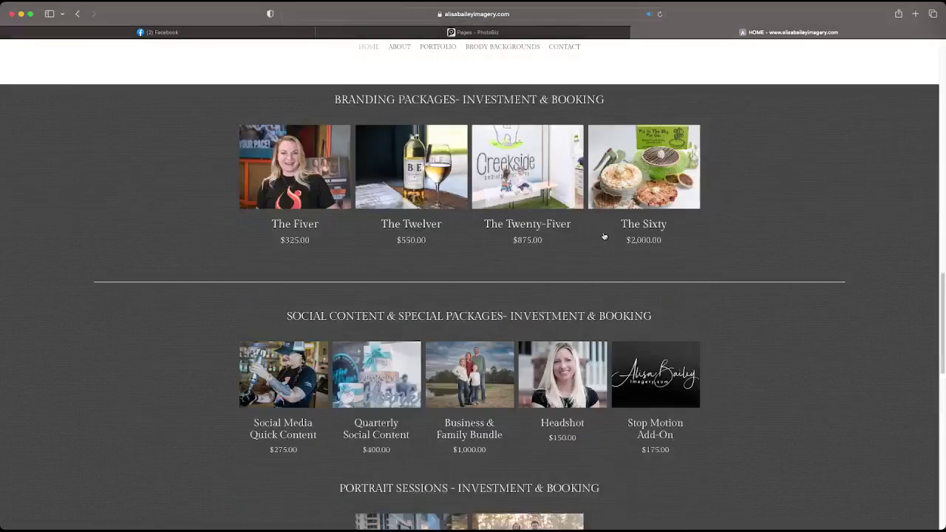
{"action": "scroll", "coordinate": [604, 236], "scroll_direction": "down", "scroll_amount": 3}
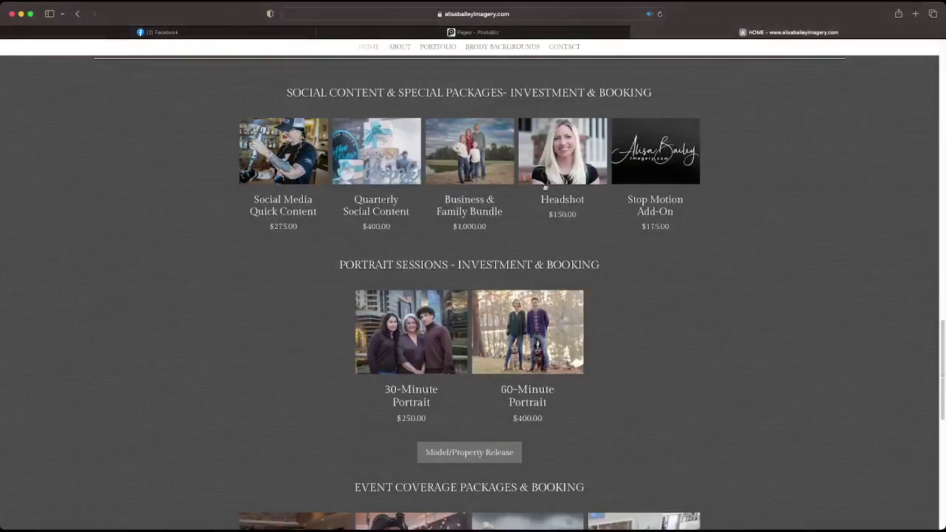
{"action": "scroll", "coordinate": [570, 154], "scroll_direction": "up", "scroll_amount": 2}
{"action": "scroll", "coordinate": [568, 155], "scroll_direction": "up", "scroll_amount": 2}
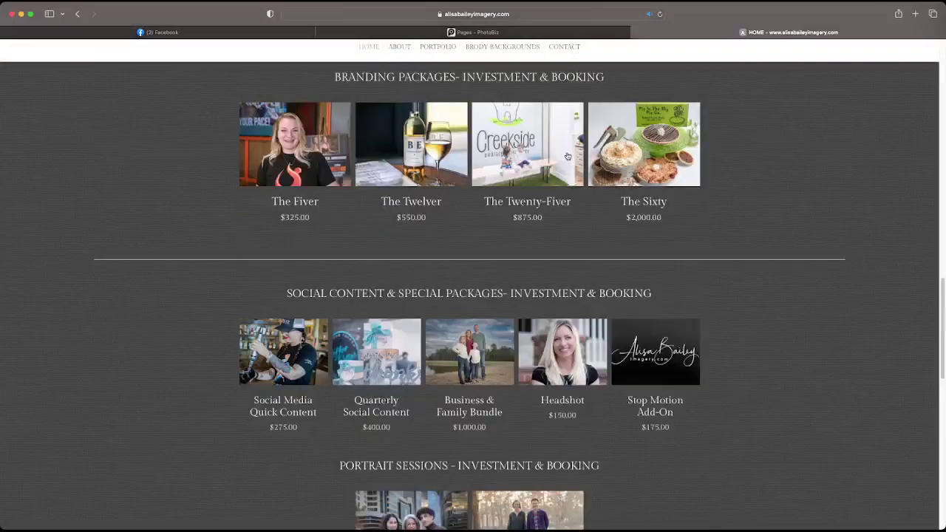
Step: In the builder, set the length of the divider above the social content title to Medium and save it
{"action": "left_click", "coordinate": [546, 36]}
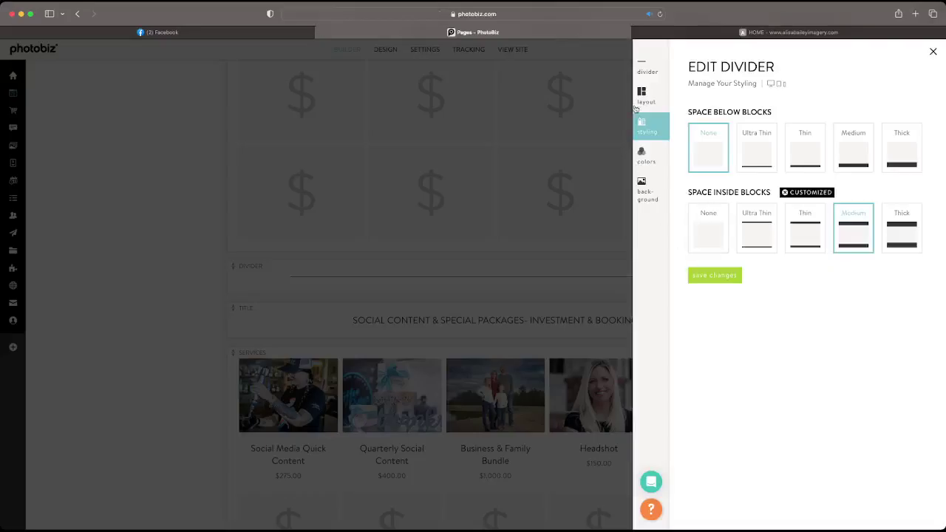
{"action": "left_click", "coordinate": [644, 70]}
{"action": "left_click", "coordinate": [708, 182]}
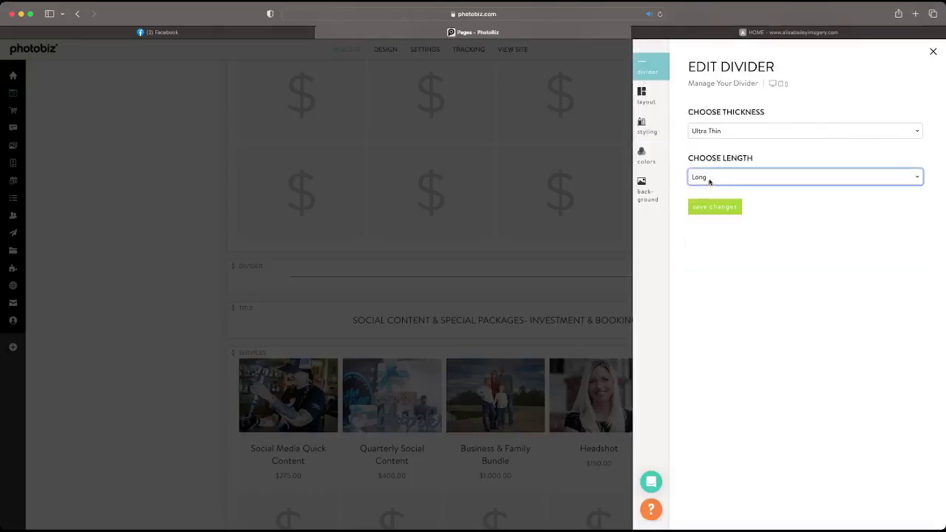
{"action": "left_click", "coordinate": [710, 207]}
{"action": "left_click", "coordinate": [710, 208]}
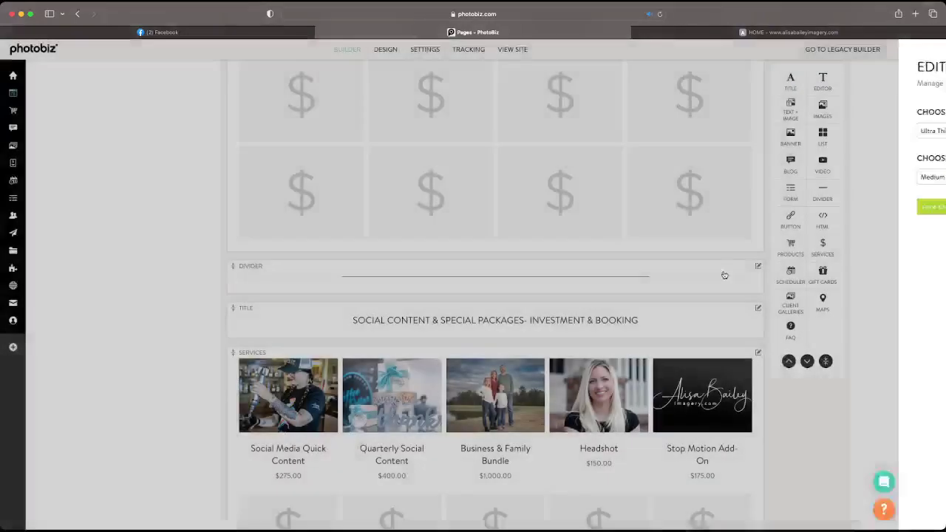
{"action": "left_click", "coordinate": [728, 301]}
Step: Place matching medium-length dividers above the portrait sessions title and above the event coverage title
{"action": "scroll", "coordinate": [644, 293], "scroll_direction": "down", "scroll_amount": 3}
{"action": "scroll", "coordinate": [627, 281], "scroll_direction": "down", "scroll_amount": 5}
{"action": "left_click_drag", "start_coordinate": [625, 276], "coordinate": [621, 263]}
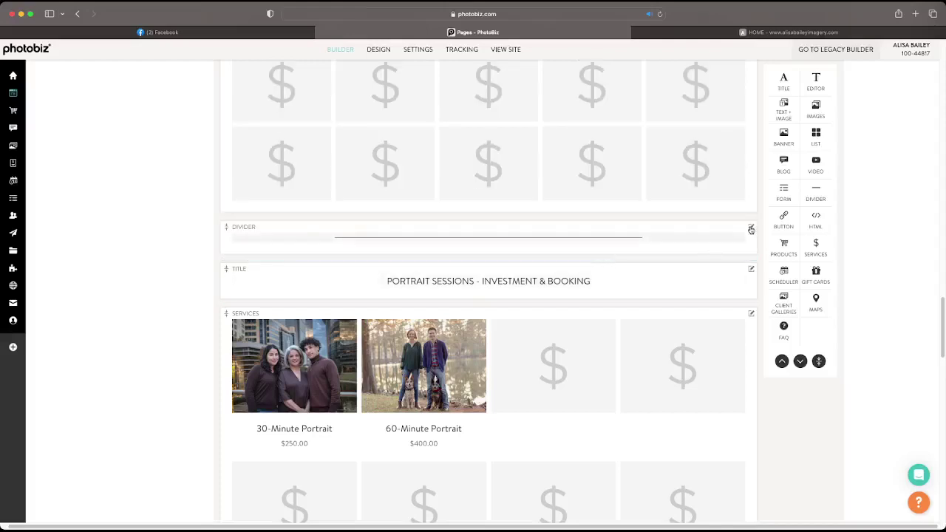
{"action": "mouse_move", "coordinate": [751, 228]}
{"action": "scroll", "coordinate": [576, 152], "scroll_direction": "down", "scroll_amount": 3}
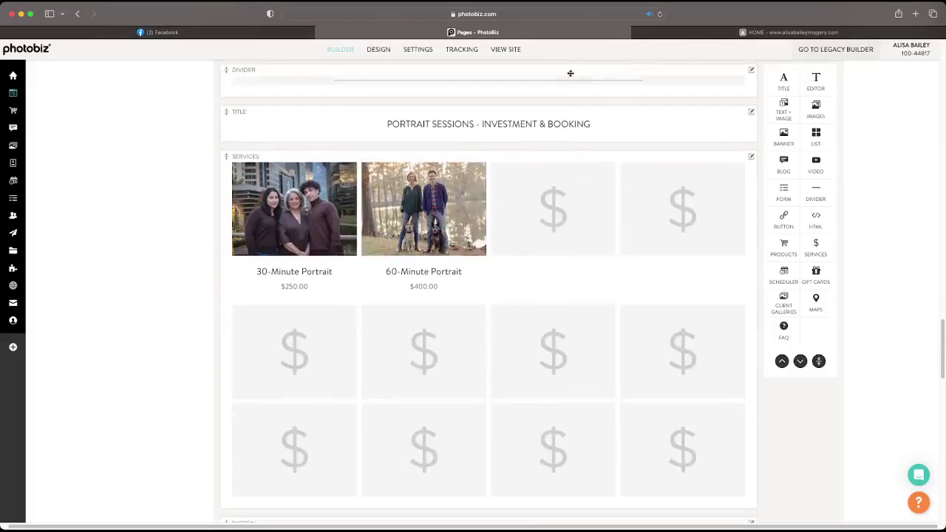
{"action": "scroll", "coordinate": [591, 108], "scroll_direction": "down", "scroll_amount": 6}
{"action": "left_click_drag", "start_coordinate": [592, 109], "coordinate": [627, 280]}
{"action": "scroll", "coordinate": [658, 207], "scroll_direction": "down", "scroll_amount": 5}
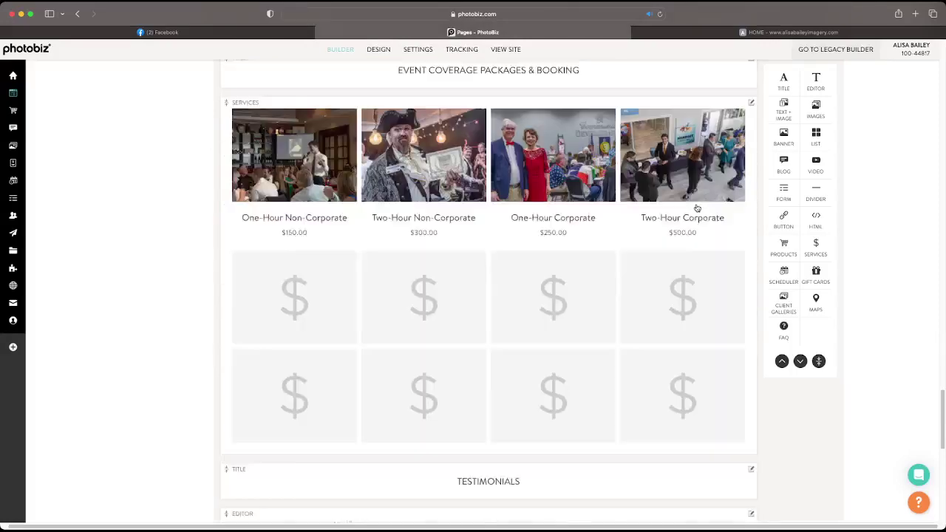
{"action": "scroll", "coordinate": [697, 208], "scroll_direction": "down", "scroll_amount": 1}
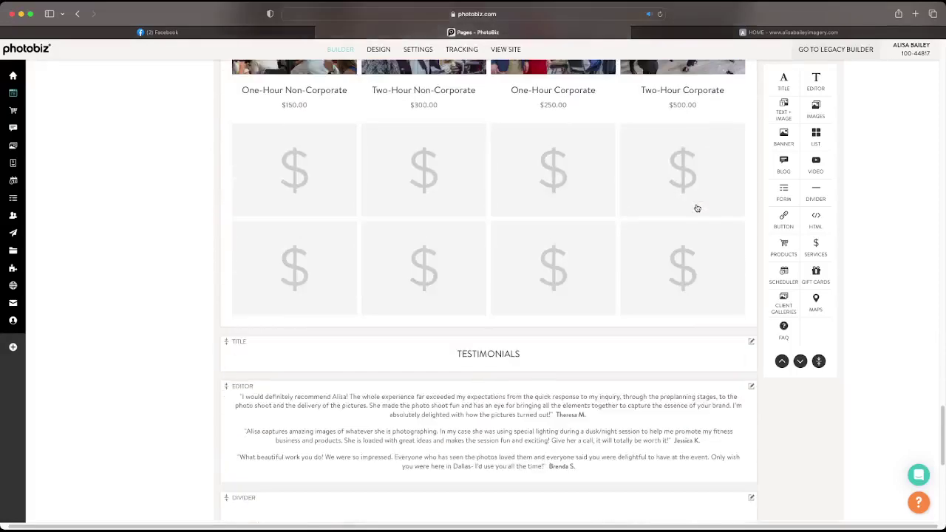
Step: Reload the live home page and review the dividers between package sections down through the testimonials and footer
{"action": "left_click", "coordinate": [773, 34]}
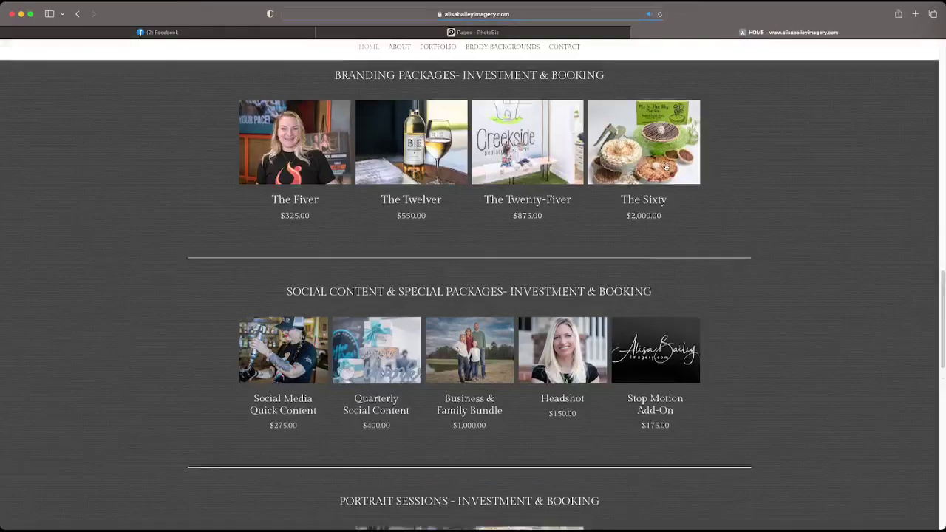
{"action": "scroll", "coordinate": [665, 166], "scroll_direction": "down", "scroll_amount": 7}
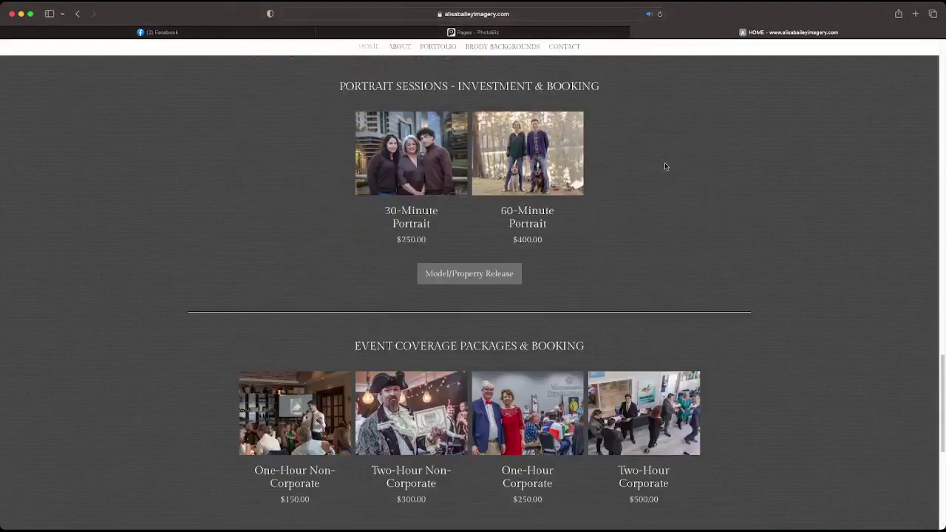
{"action": "scroll", "coordinate": [665, 167], "scroll_direction": "down", "scroll_amount": 5}
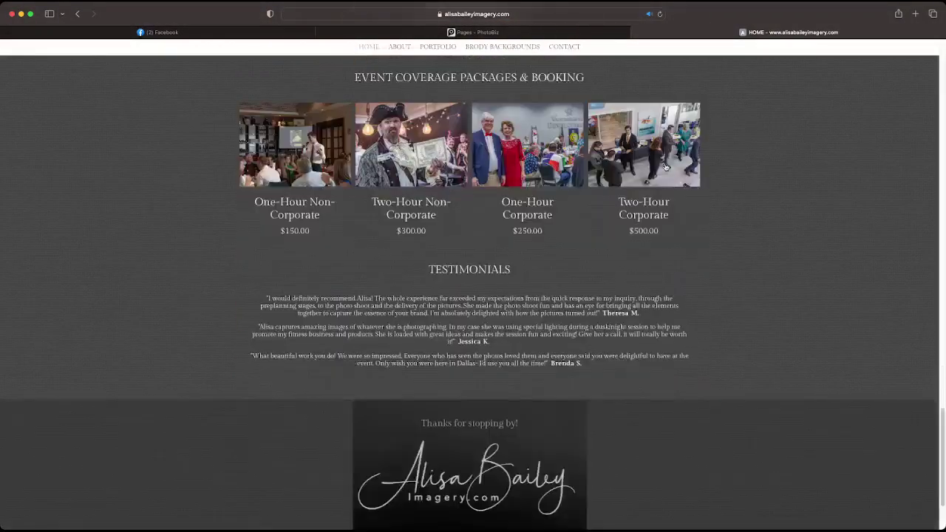
{"action": "scroll", "coordinate": [665, 166], "scroll_direction": "up", "scroll_amount": 2}
{"action": "scroll", "coordinate": [664, 166], "scroll_direction": "down", "scroll_amount": 4}
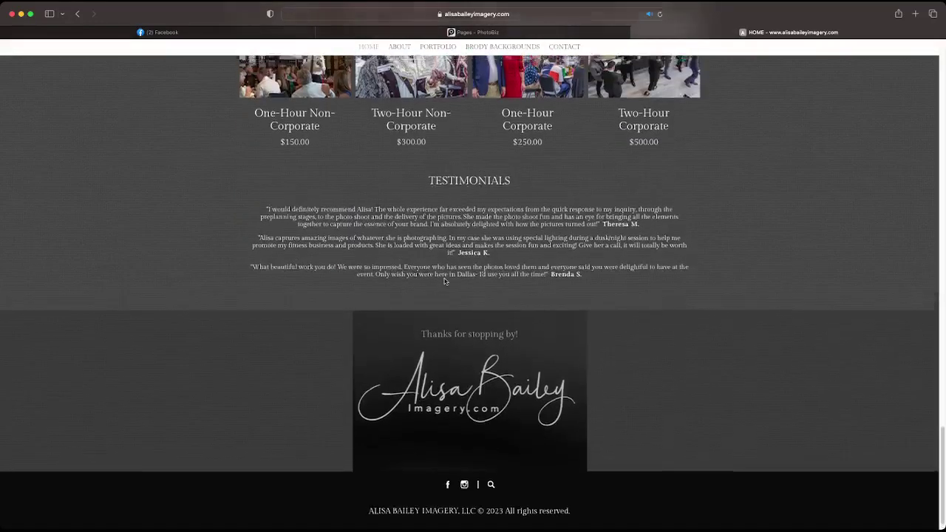
{"action": "scroll", "coordinate": [442, 283], "scroll_direction": "up", "scroll_amount": 3}
{"action": "scroll", "coordinate": [442, 283], "scroll_direction": "down", "scroll_amount": 3}
{"action": "scroll", "coordinate": [443, 280], "scroll_direction": "up", "scroll_amount": 1}
{"action": "scroll", "coordinate": [444, 280], "scroll_direction": "up", "scroll_amount": 20}
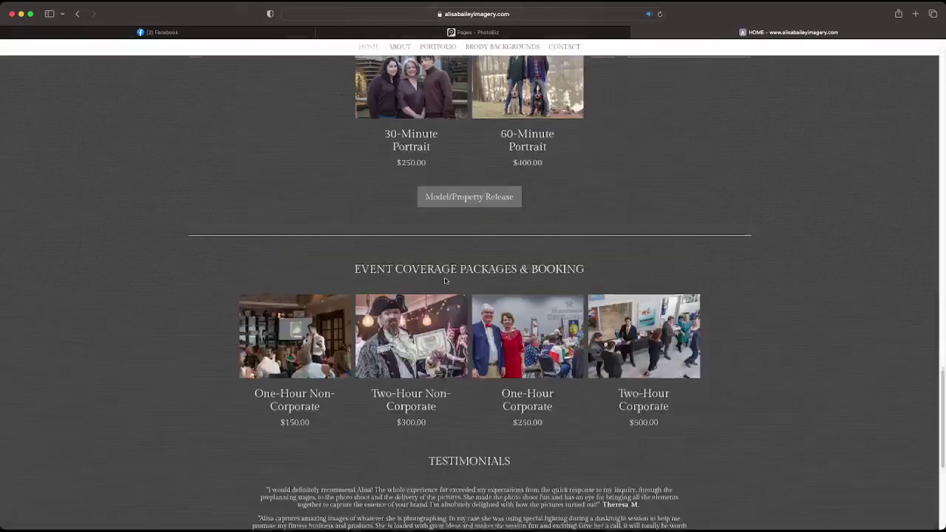
{"action": "scroll", "coordinate": [444, 279], "scroll_direction": "down", "scroll_amount": 20}
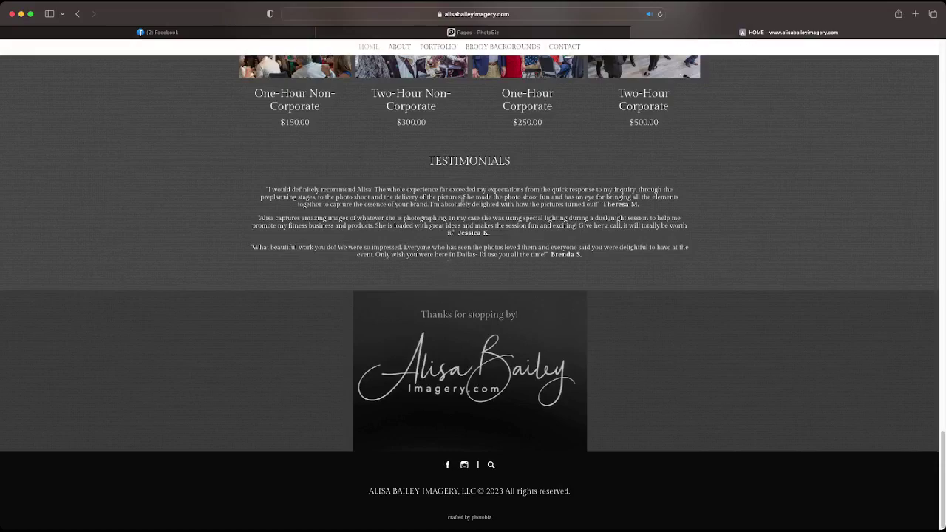
Step: Open the live About page and examine its text legibility and image sizes
{"action": "left_click", "coordinate": [405, 49]}
{"action": "scroll", "coordinate": [383, 167], "scroll_direction": "down", "scroll_amount": 5}
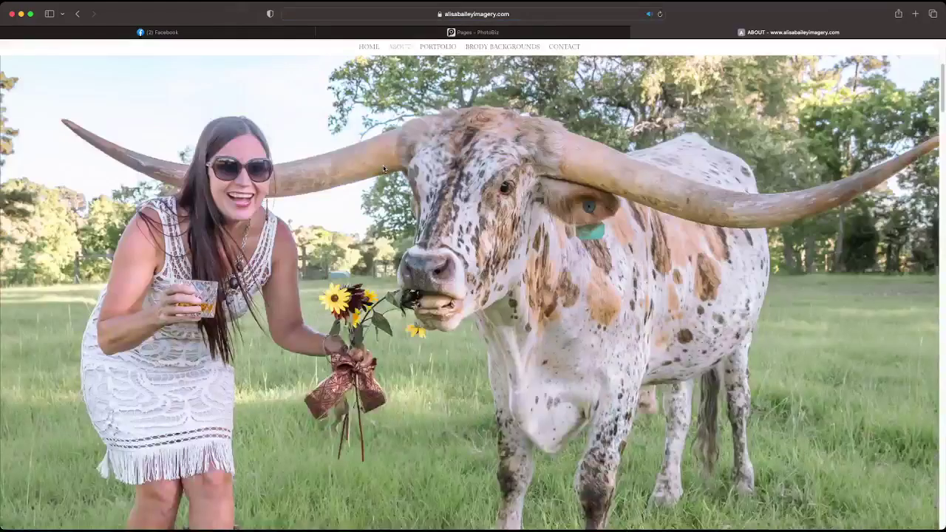
{"action": "scroll", "coordinate": [383, 168], "scroll_direction": "down", "scroll_amount": 20}
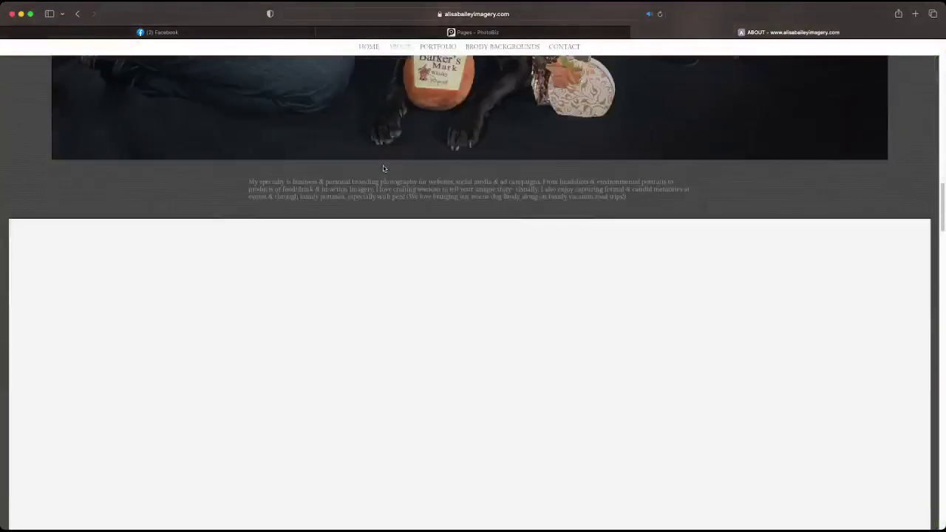
{"action": "scroll", "coordinate": [383, 169], "scroll_direction": "up", "scroll_amount": 15}
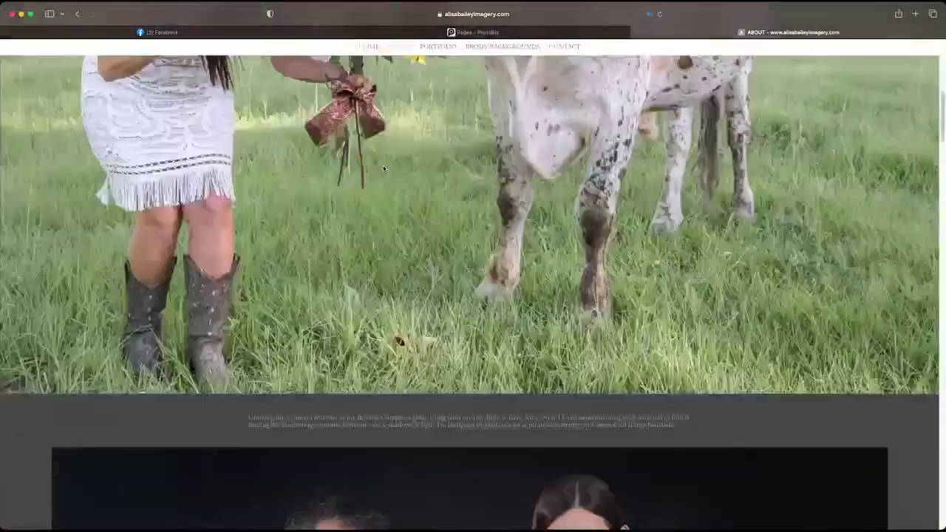
{"action": "scroll", "coordinate": [383, 169], "scroll_direction": "up", "scroll_amount": 10}
Step: Return to the site builder and open the About page for editing
{"action": "left_click", "coordinate": [382, 34]}
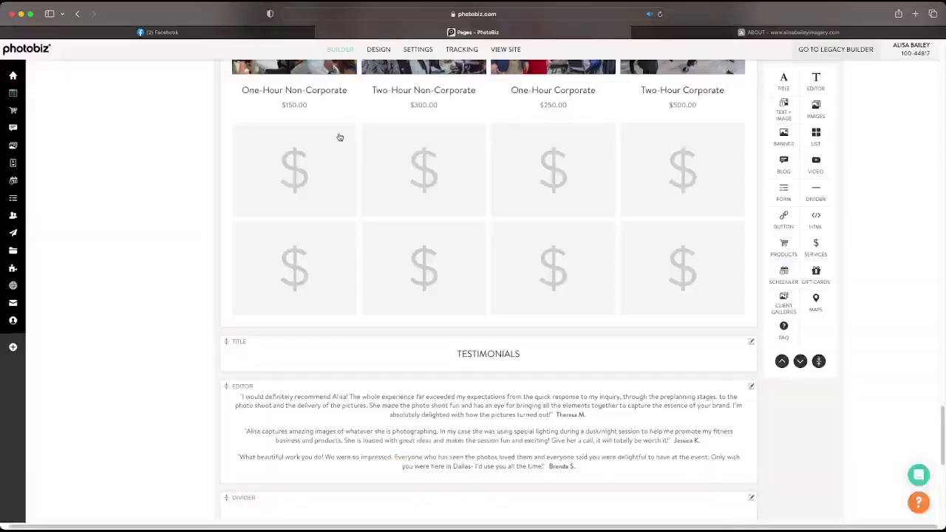
{"action": "scroll", "coordinate": [345, 197], "scroll_direction": "up", "scroll_amount": 20}
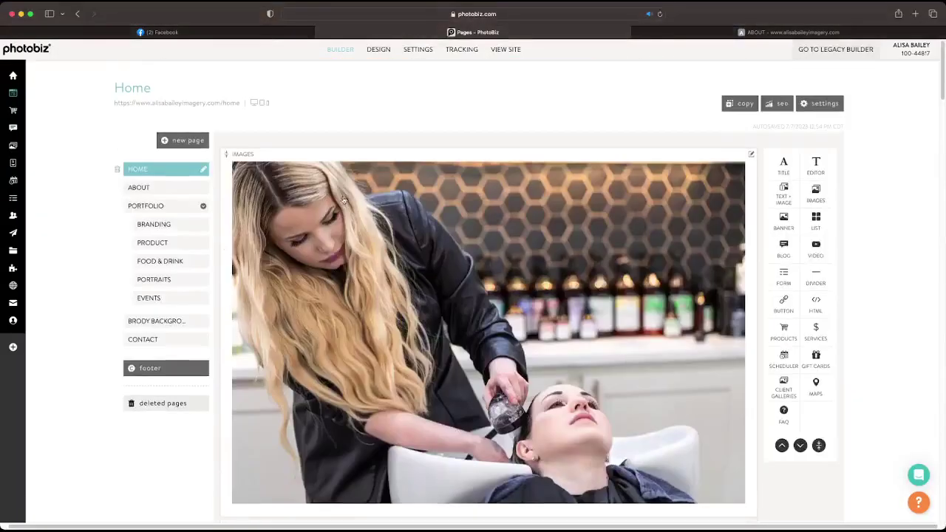
{"action": "left_click", "coordinate": [186, 187]}
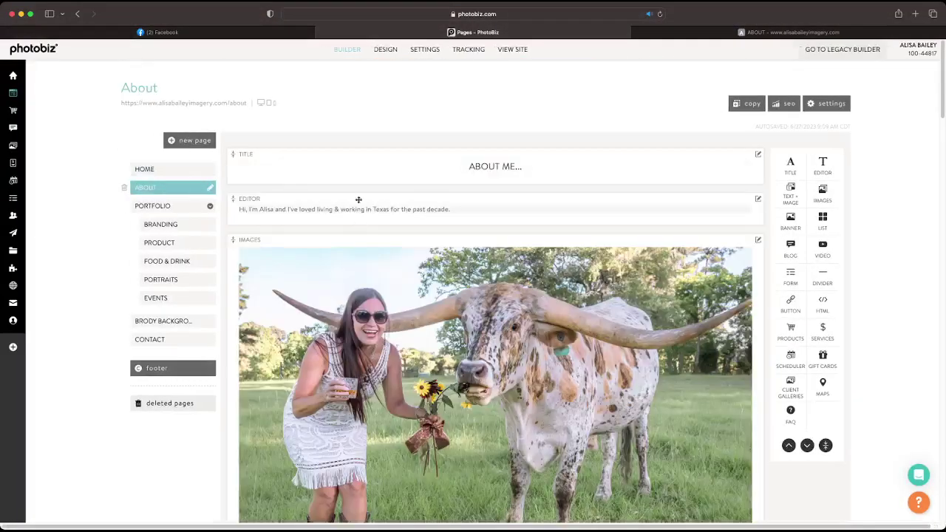
Step: Look through the whole live About page, examining how its full-width photos and text blocks are laid out
{"action": "key", "text": "ctrl+Tab"}
{"action": "scroll", "coordinate": [522, 450], "scroll_direction": "down", "scroll_amount": 15}
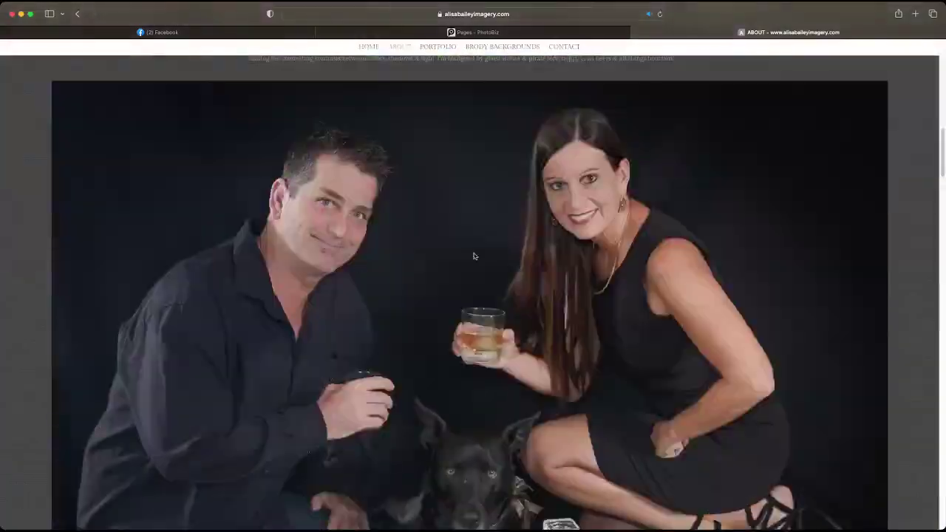
{"action": "scroll", "coordinate": [522, 450], "scroll_direction": "down", "scroll_amount": 20}
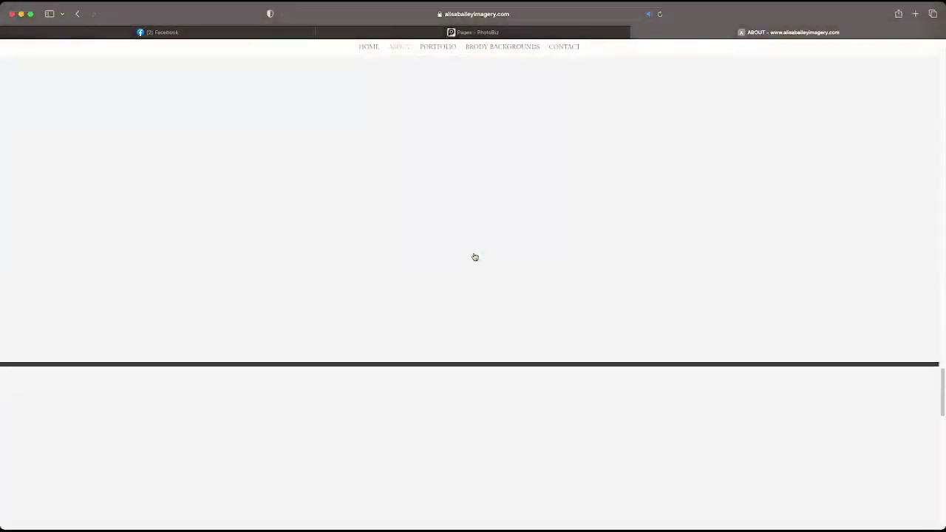
{"action": "scroll", "coordinate": [475, 257], "scroll_direction": "down", "scroll_amount": 5}
{"action": "scroll", "coordinate": [475, 259], "scroll_direction": "up", "scroll_amount": 20}
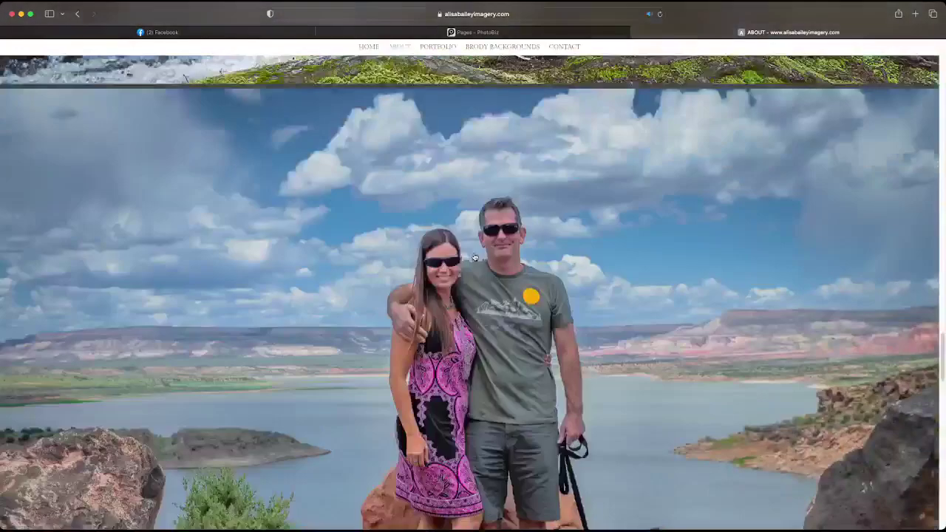
{"action": "scroll", "coordinate": [475, 264], "scroll_direction": "up", "scroll_amount": 15}
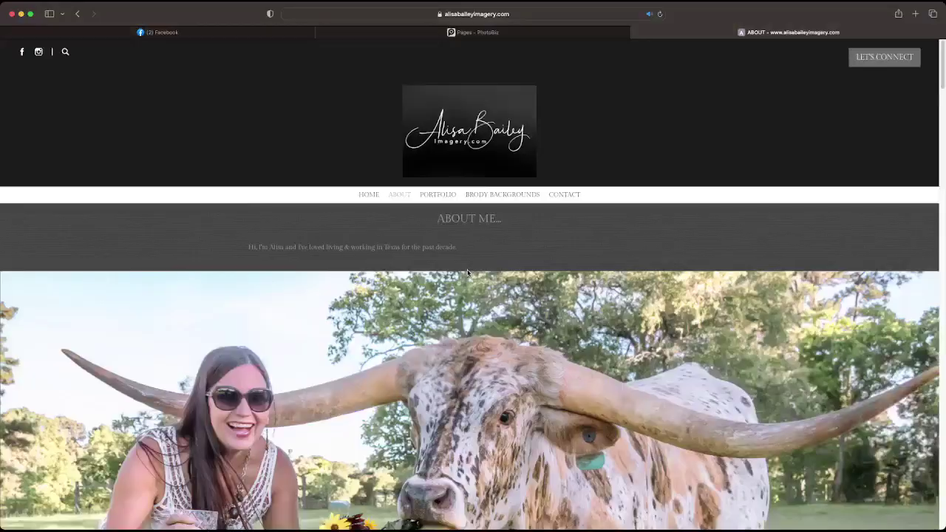
Step: Turn flushing off for the longhorn photo block on the About page and save its styling
{"action": "left_click", "coordinate": [478, 36]}
{"action": "scroll", "coordinate": [397, 280], "scroll_direction": "down", "scroll_amount": 2}
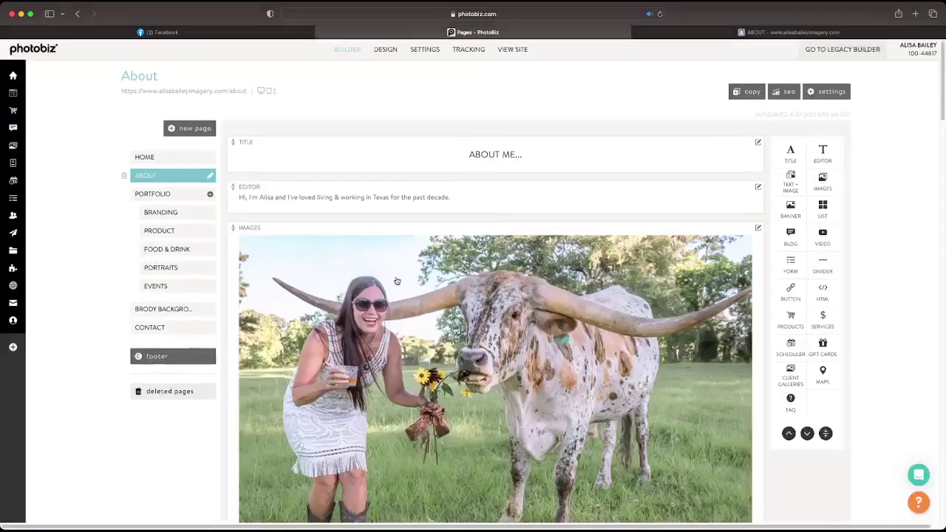
{"action": "left_click", "coordinate": [397, 280]}
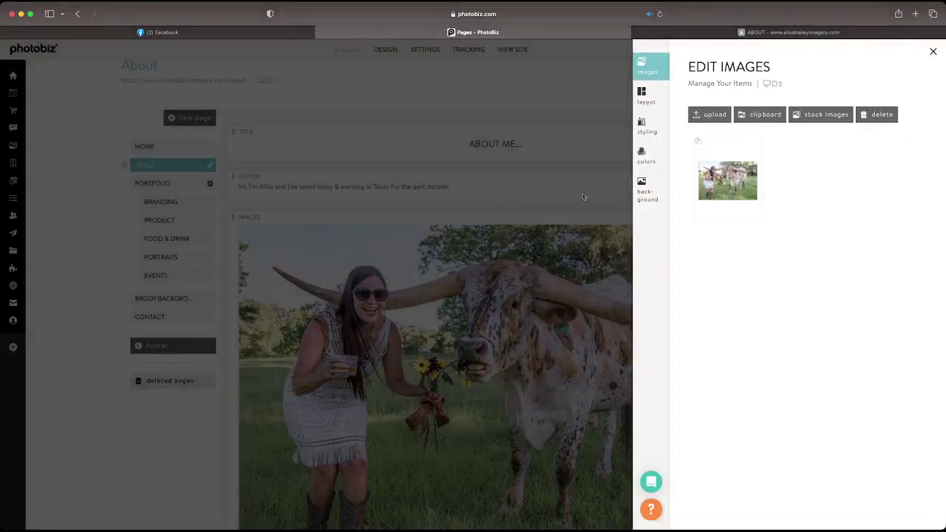
{"action": "left_click", "coordinate": [531, 211]}
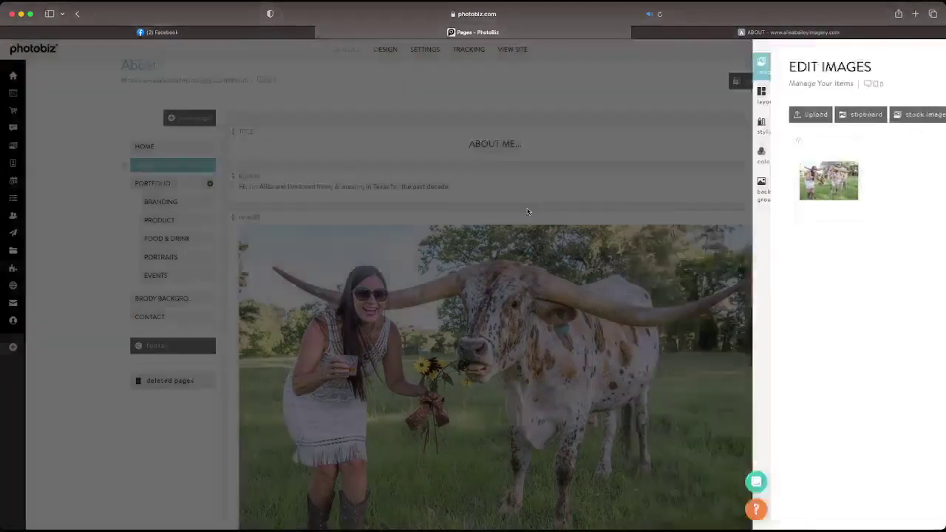
{"action": "left_click", "coordinate": [498, 266]}
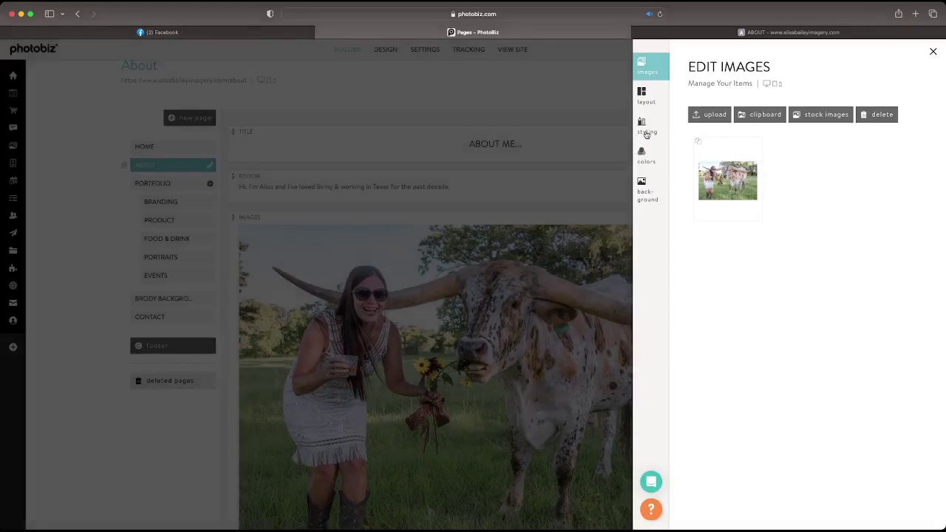
{"action": "left_click", "coordinate": [649, 133]}
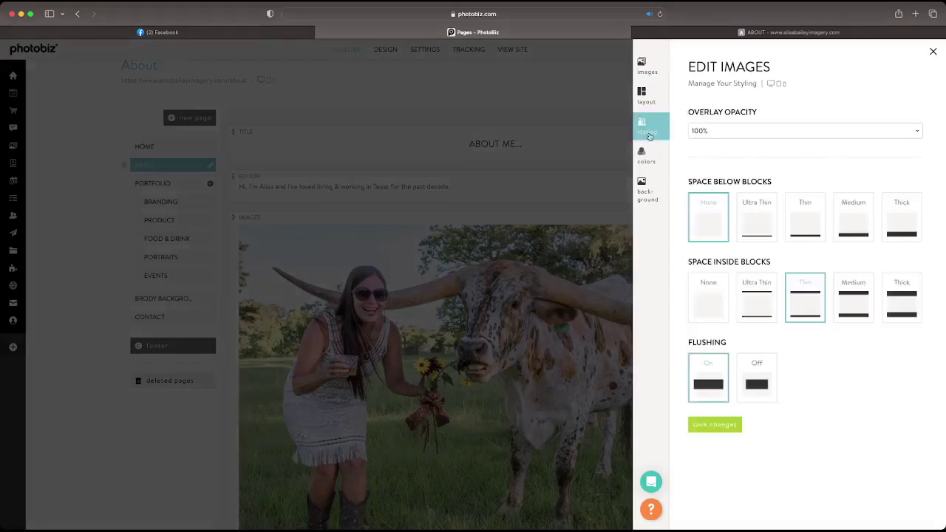
{"action": "left_click", "coordinate": [755, 393]}
{"action": "left_click", "coordinate": [714, 424]}
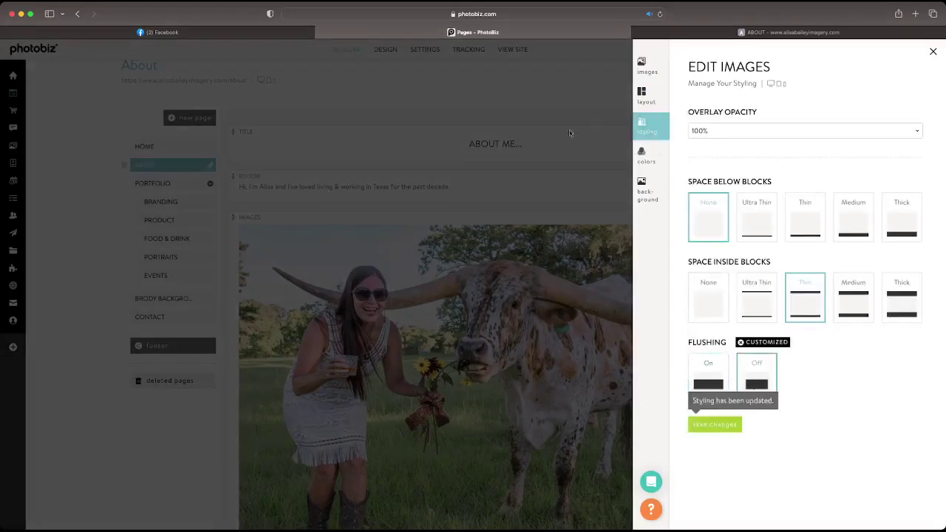
Step: Reload the live About page and check the longhorn photo's size and the text around it
{"action": "left_click", "coordinate": [706, 31]}
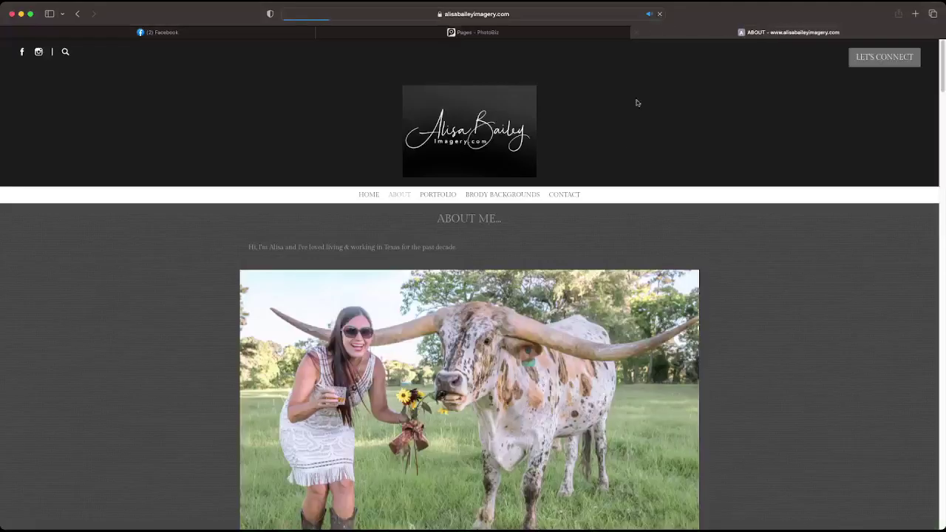
{"action": "scroll", "coordinate": [621, 175], "scroll_direction": "down", "scroll_amount": 5}
{"action": "scroll", "coordinate": [622, 175], "scroll_direction": "up", "scroll_amount": 4}
{"action": "scroll", "coordinate": [622, 179], "scroll_direction": "down", "scroll_amount": 2}
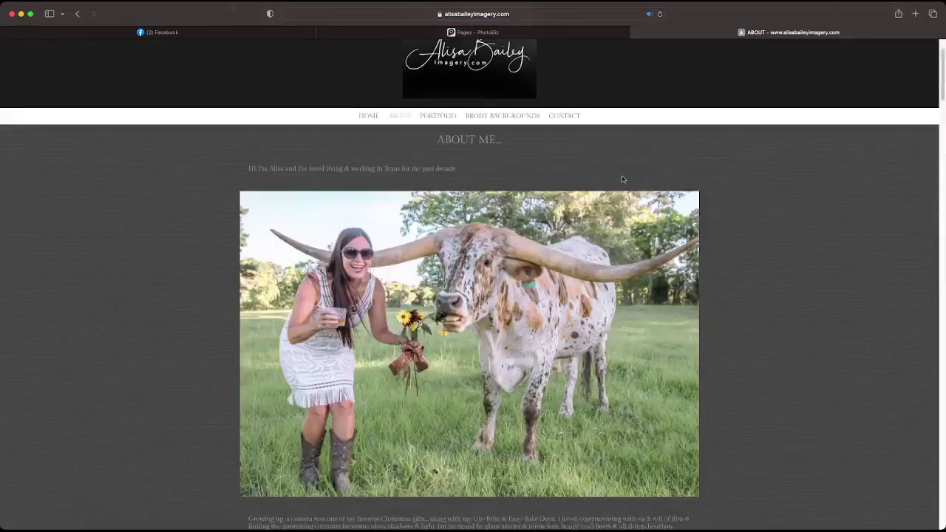
{"action": "scroll", "coordinate": [623, 179], "scroll_direction": "up", "scroll_amount": 2}
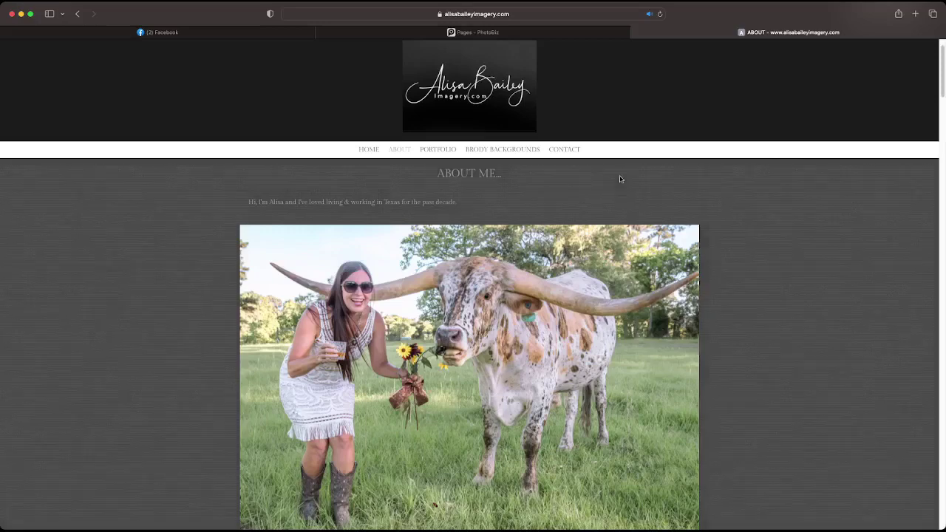
Step: Change the title color of the "ABOUT ME..." block to white and save it
{"action": "left_click", "coordinate": [515, 38]}
{"action": "left_click", "coordinate": [433, 176]}
{"action": "left_click", "coordinate": [443, 148]}
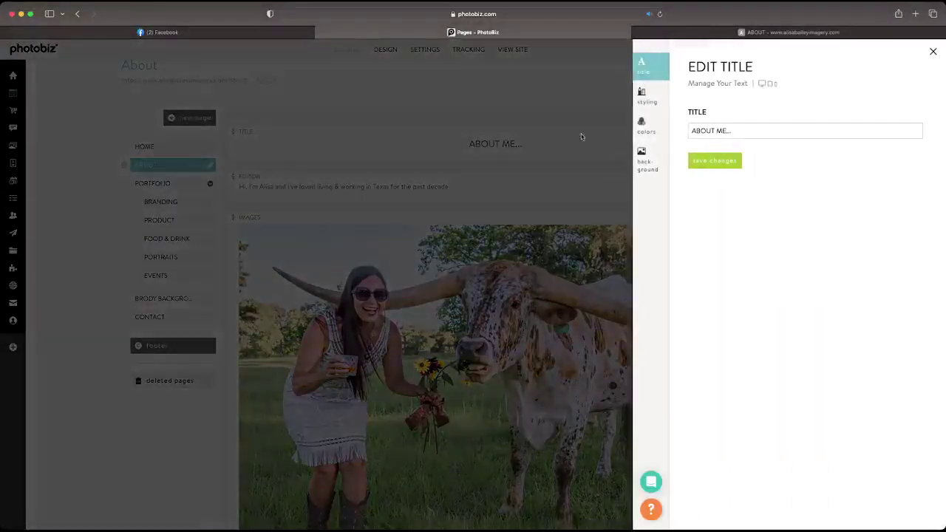
{"action": "left_click", "coordinate": [645, 127]}
{"action": "left_click", "coordinate": [696, 122]}
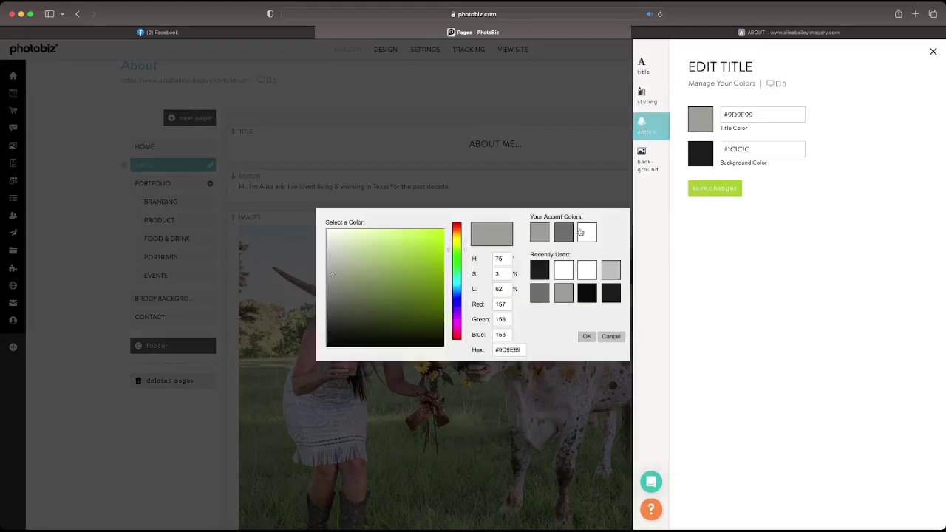
{"action": "left_click", "coordinate": [584, 237]}
{"action": "left_click", "coordinate": [714, 187]}
Step: Change the title and text colors of the introductory text block below "ABOUT ME..." to white and save them
{"action": "left_click", "coordinate": [441, 186]}
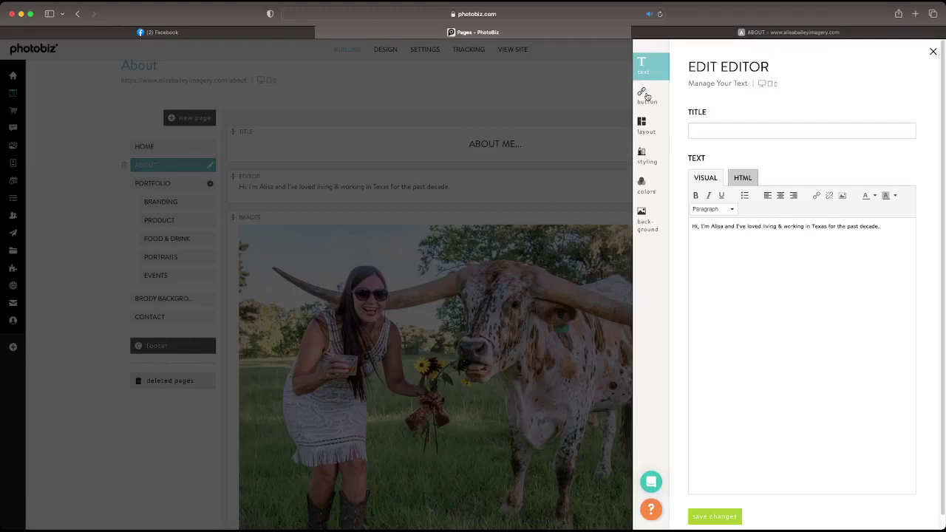
{"action": "left_click", "coordinate": [647, 190]}
{"action": "left_click", "coordinate": [701, 124]}
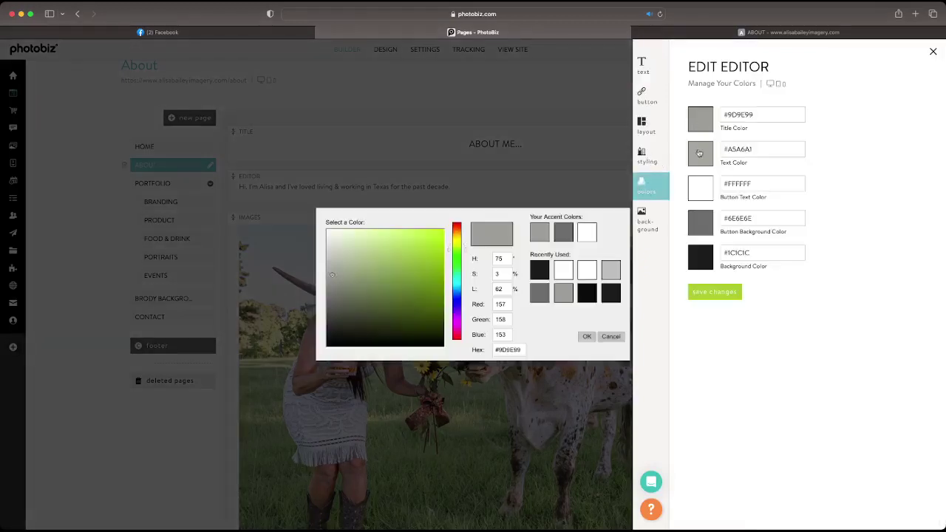
{"action": "left_click", "coordinate": [590, 234]}
{"action": "left_click", "coordinate": [708, 161]}
{"action": "left_click", "coordinate": [587, 233]}
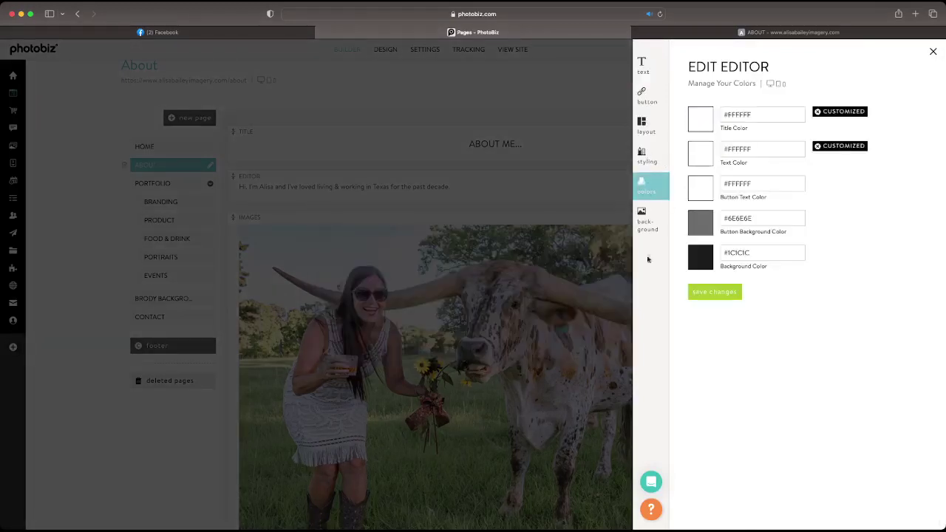
{"action": "left_click", "coordinate": [714, 291]}
Step: Center the introductory sentence in the text block below "ABOUT ME..." and save the change
{"action": "left_click", "coordinate": [649, 72]}
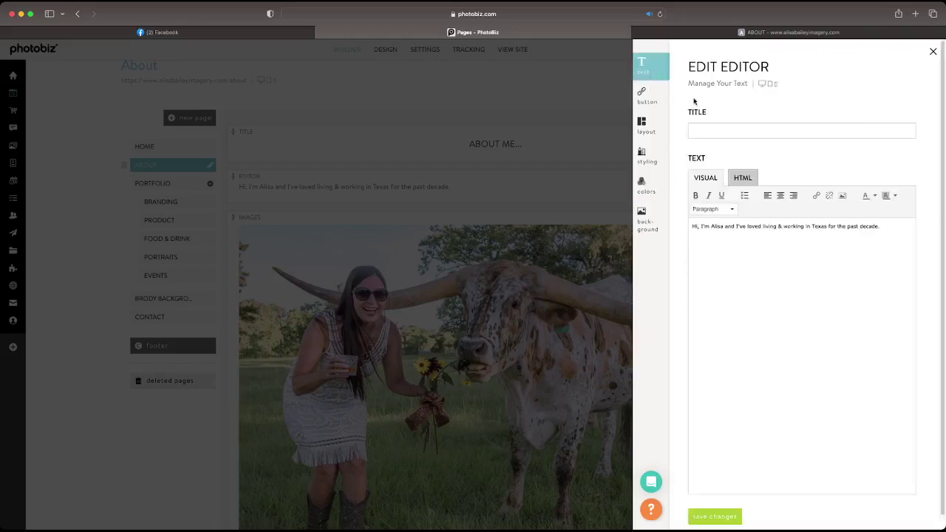
{"action": "left_click", "coordinate": [783, 198]}
{"action": "scroll", "coordinate": [739, 333], "scroll_direction": "down", "scroll_amount": 1}
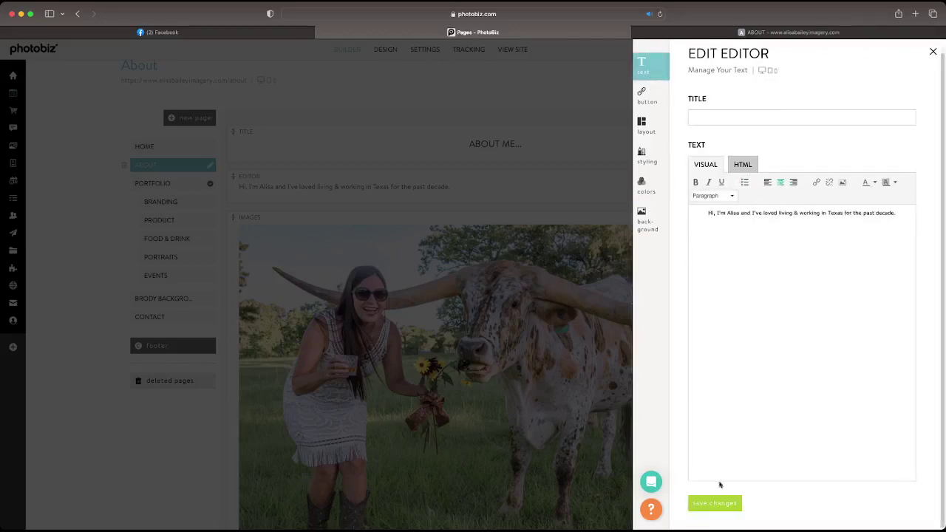
{"action": "left_click", "coordinate": [715, 503]}
{"action": "left_click", "coordinate": [524, 299]}
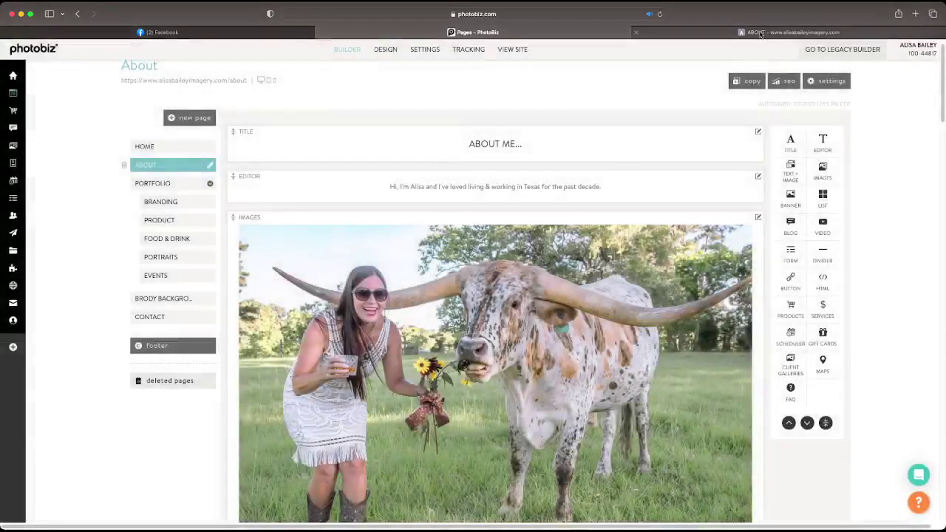
Step: Reload the live About page and check the title and introductory sentence above the longhorn photo
{"action": "left_click", "coordinate": [665, 32]}
{"action": "left_click", "coordinate": [662, 16]}
{"action": "scroll", "coordinate": [623, 91], "scroll_direction": "down", "scroll_amount": 8}
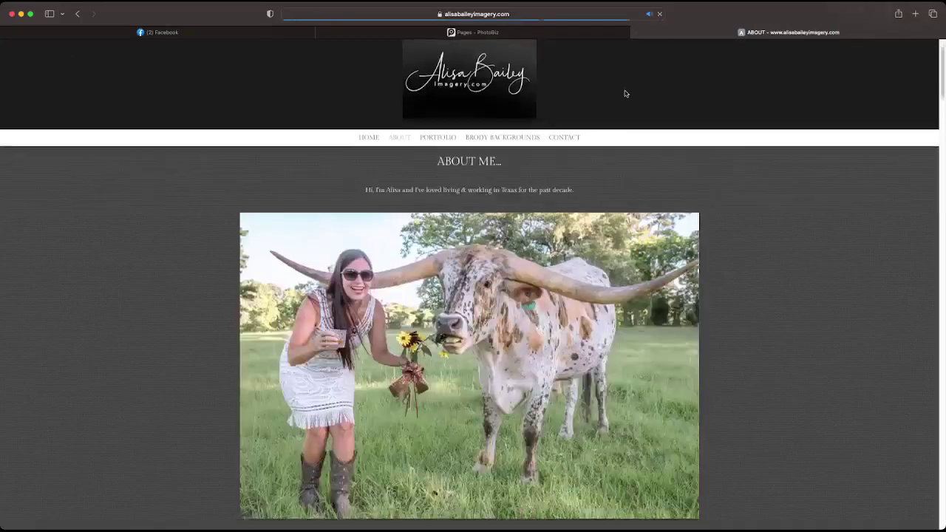
{"action": "left_click", "coordinate": [477, 32]}
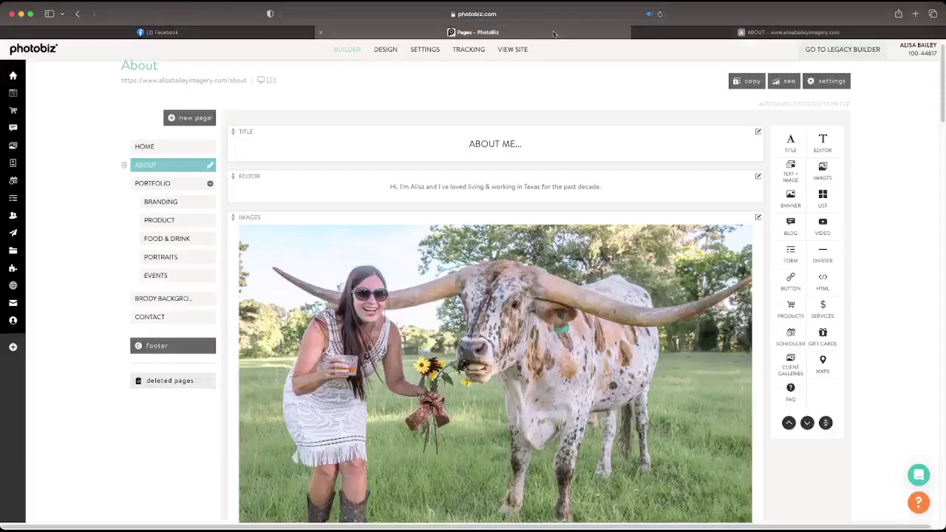
Step: Set the space inside the "Growing up, a camera..." text block to Medium and save its styling
{"action": "scroll", "coordinate": [578, 210], "scroll_direction": "down", "scroll_amount": 5}
{"action": "scroll", "coordinate": [578, 210], "scroll_direction": "down", "scroll_amount": 3}
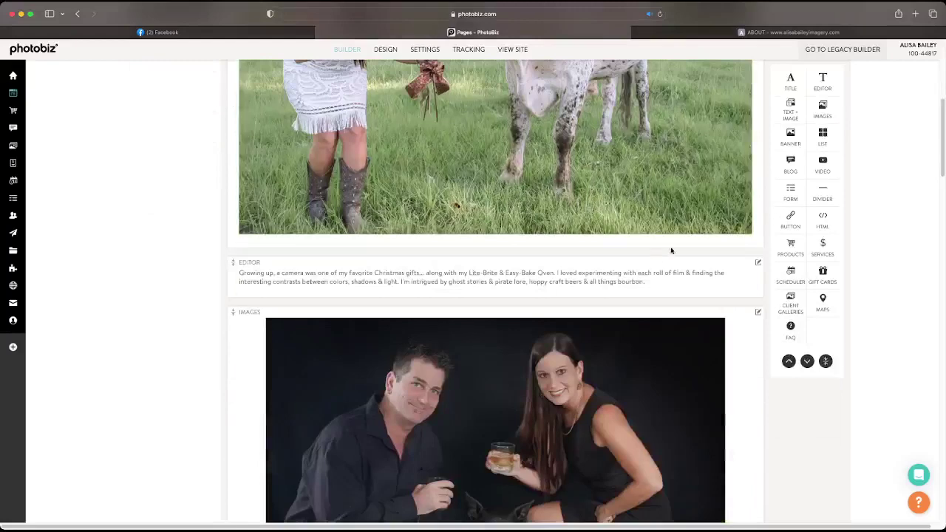
{"action": "left_click", "coordinate": [637, 274]}
{"action": "left_click", "coordinate": [645, 153]}
{"action": "left_click", "coordinate": [857, 431]}
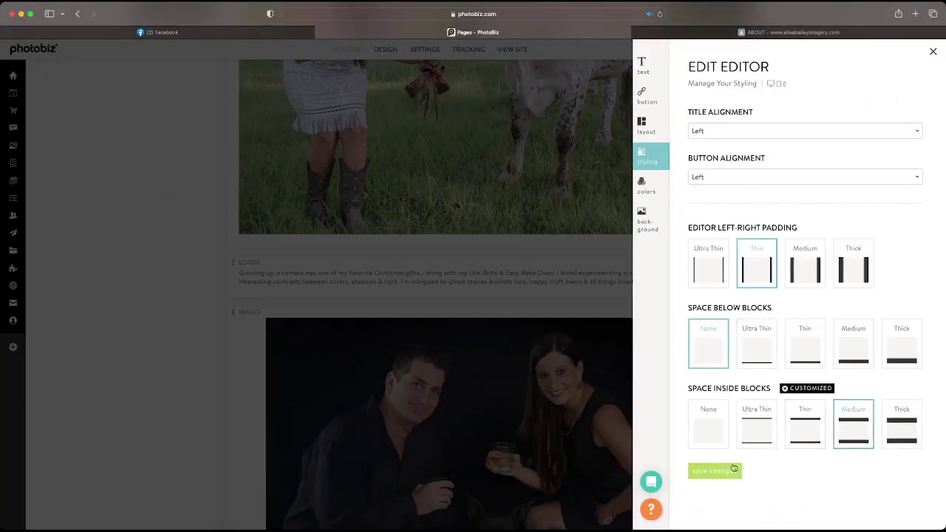
Step: Change the title and text colors of the "Growing up, a camera..." block to white, save, and check it on the live page
{"action": "left_click", "coordinate": [641, 184]}
{"action": "left_click", "coordinate": [702, 118]}
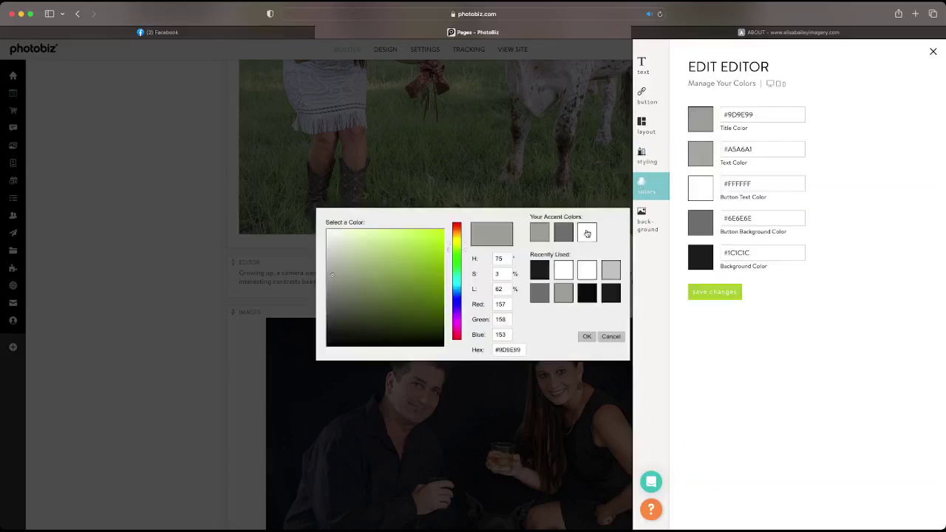
{"action": "left_click", "coordinate": [587, 233]}
{"action": "left_click", "coordinate": [702, 156]}
{"action": "left_click", "coordinate": [590, 228]}
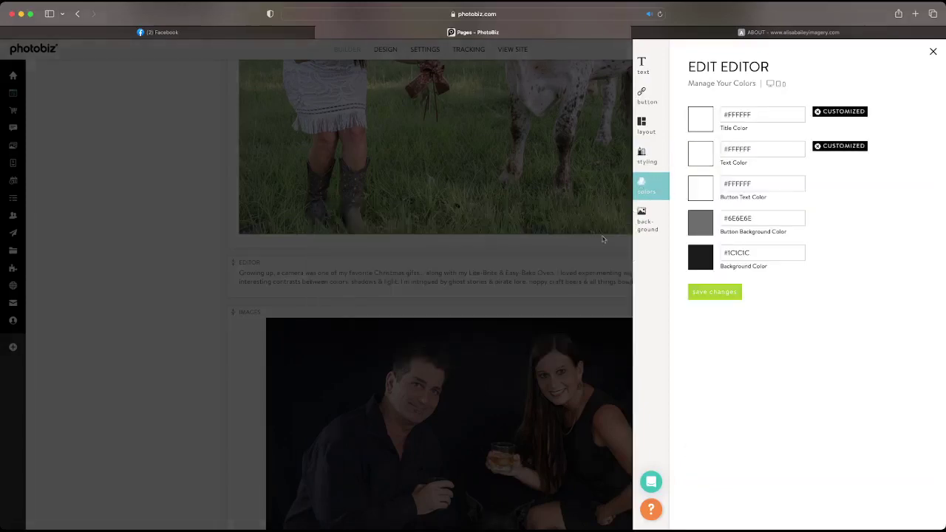
{"action": "left_click", "coordinate": [703, 291]}
{"action": "left_click", "coordinate": [742, 33]}
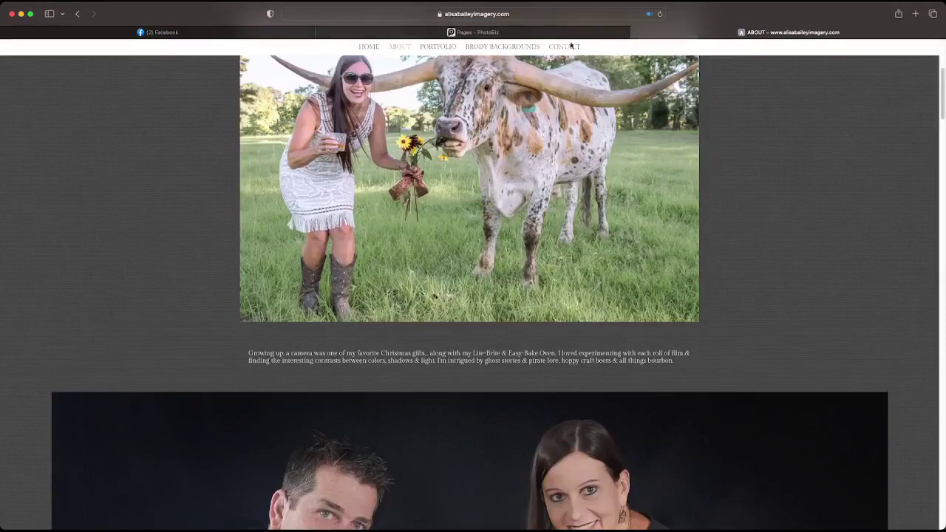
{"action": "left_click", "coordinate": [545, 34]}
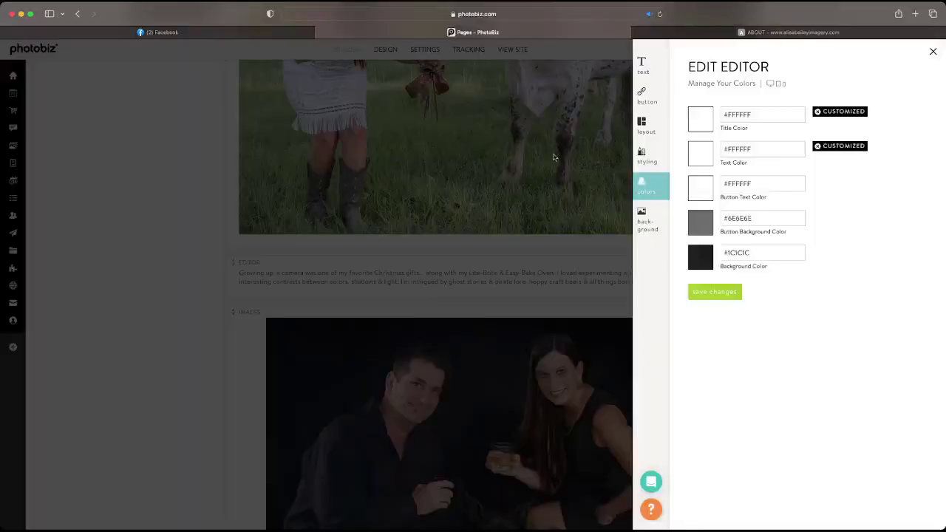
Step: Format the whole "Growing up, a camera..." paragraph as Heading 2 and save the text
{"action": "left_click", "coordinate": [642, 65]}
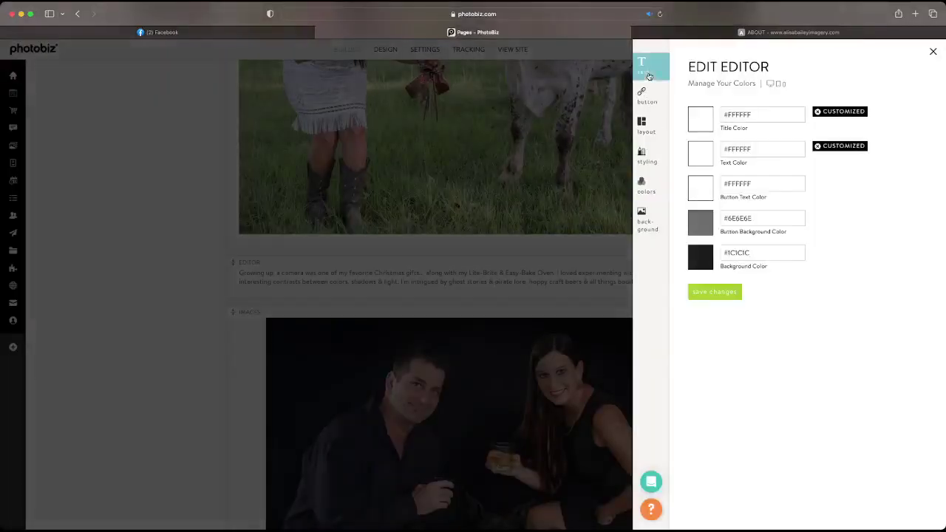
{"action": "key", "text": "super+a"}
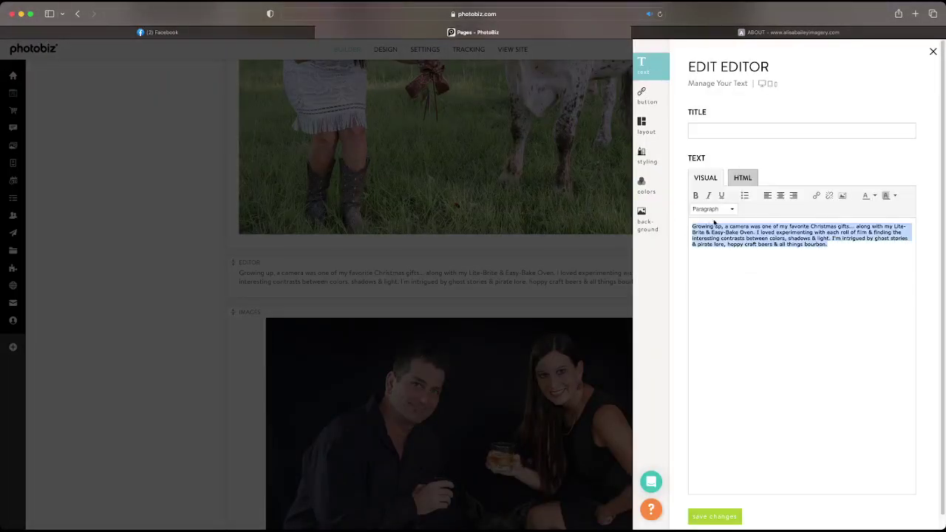
{"action": "left_click", "coordinate": [714, 210]}
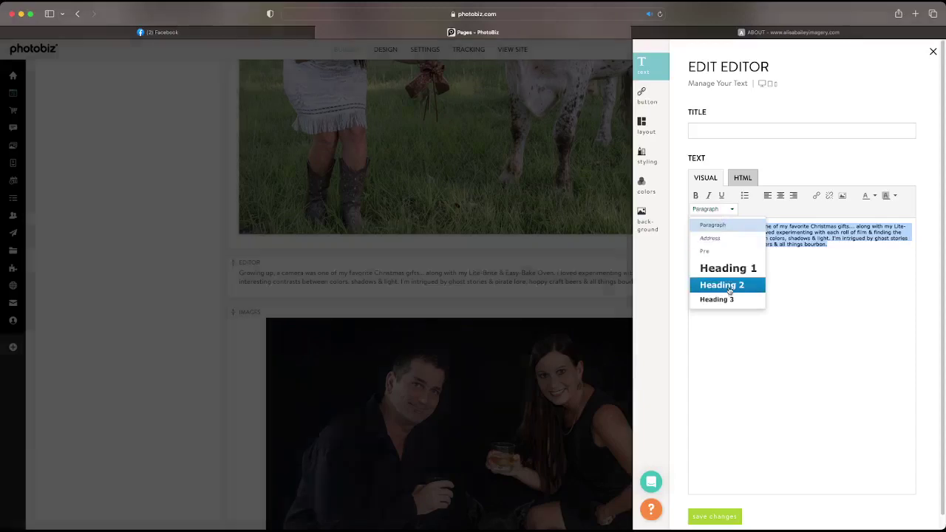
{"action": "left_click", "coordinate": [730, 285]}
{"action": "left_click", "coordinate": [722, 516]}
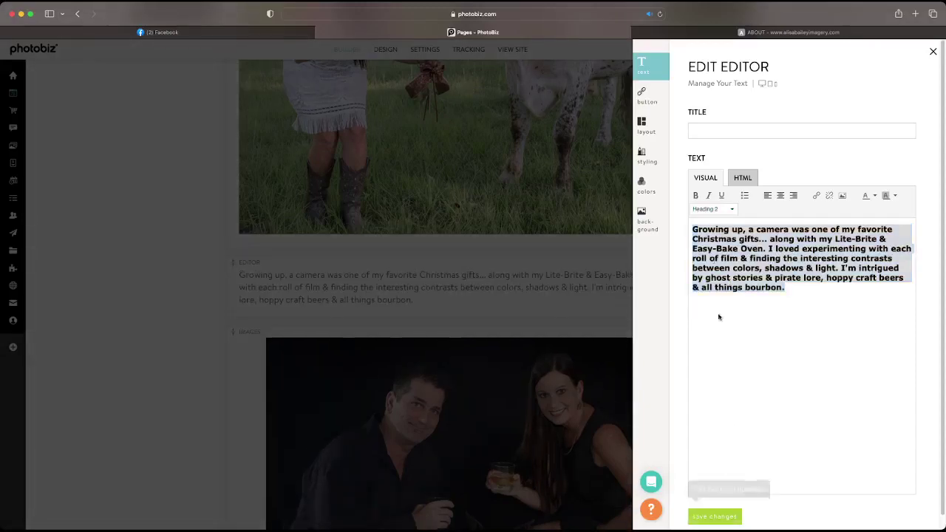
Step: Reload the live About page and examine the enlarged paragraph and the photos and text below it
{"action": "left_click", "coordinate": [780, 33]}
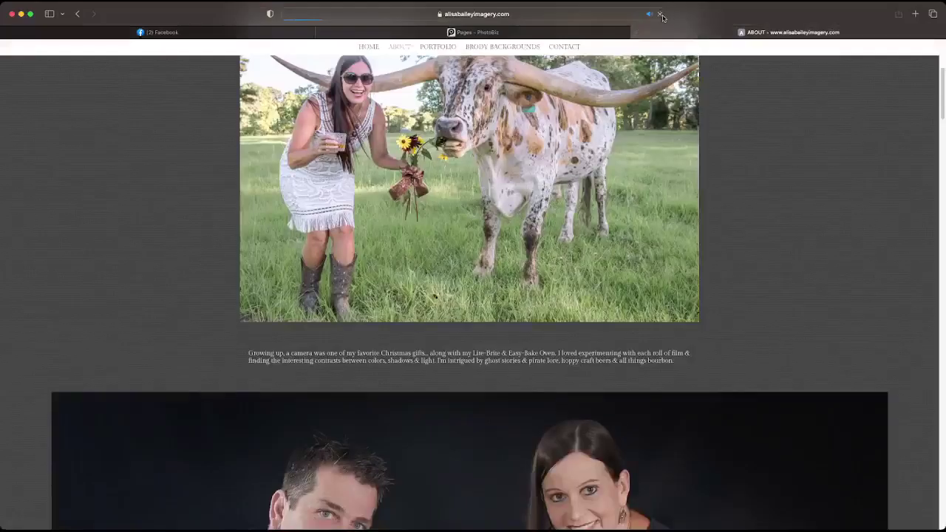
{"action": "scroll", "coordinate": [697, 137], "scroll_direction": "down", "scroll_amount": 5}
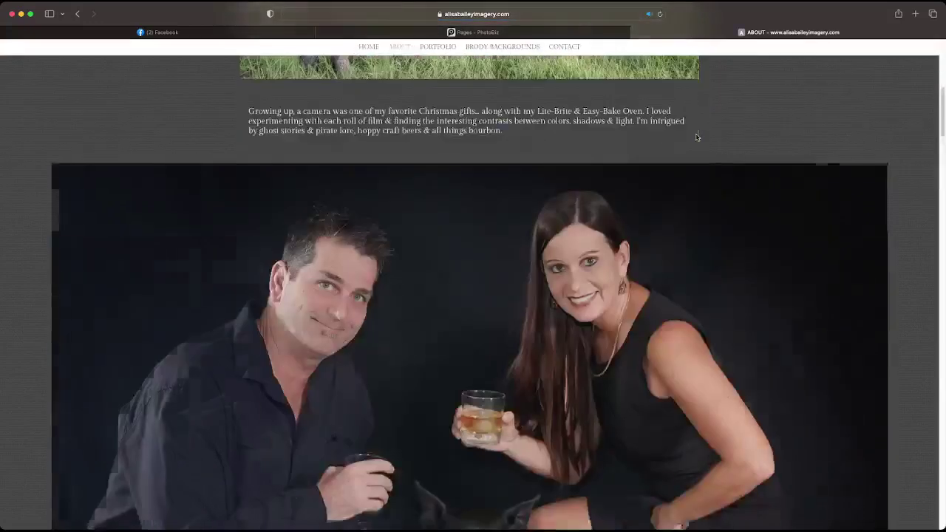
{"action": "scroll", "coordinate": [696, 137], "scroll_direction": "down", "scroll_amount": 8}
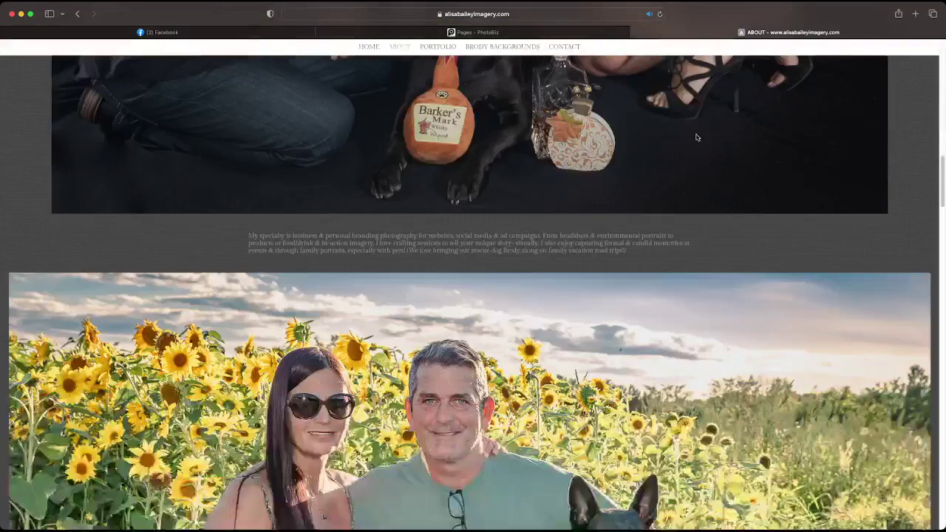
{"action": "scroll", "coordinate": [696, 137], "scroll_direction": "up", "scroll_amount": 5}
{"action": "scroll", "coordinate": [479, 49], "scroll_direction": "down", "scroll_amount": 10}
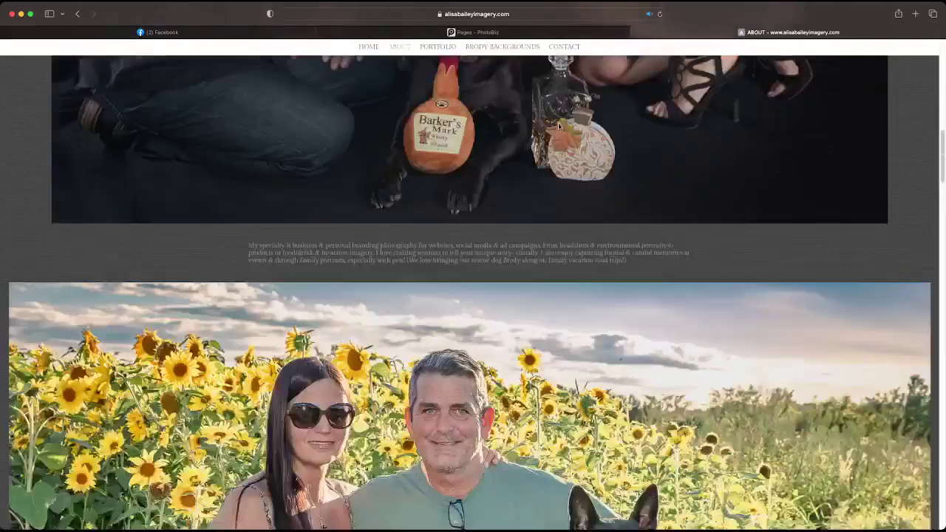
{"action": "scroll", "coordinate": [479, 49], "scroll_direction": "up", "scroll_amount": 8}
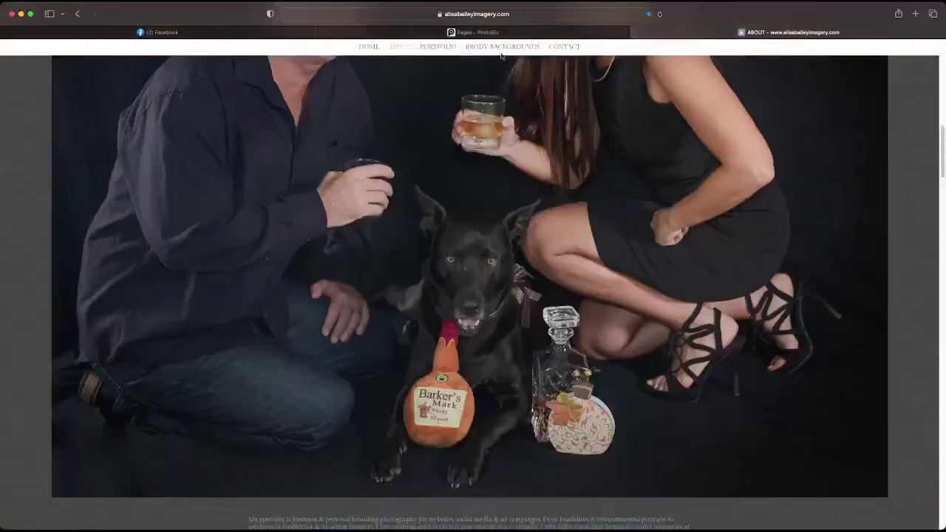
Step: Switch the three-photo images block above the consultation divider to the Landscape layout with 1 row and 3 columns
{"action": "left_click", "coordinate": [488, 32]}
{"action": "left_click", "coordinate": [491, 81]}
{"action": "scroll", "coordinate": [503, 140], "scroll_direction": "down", "scroll_amount": 5}
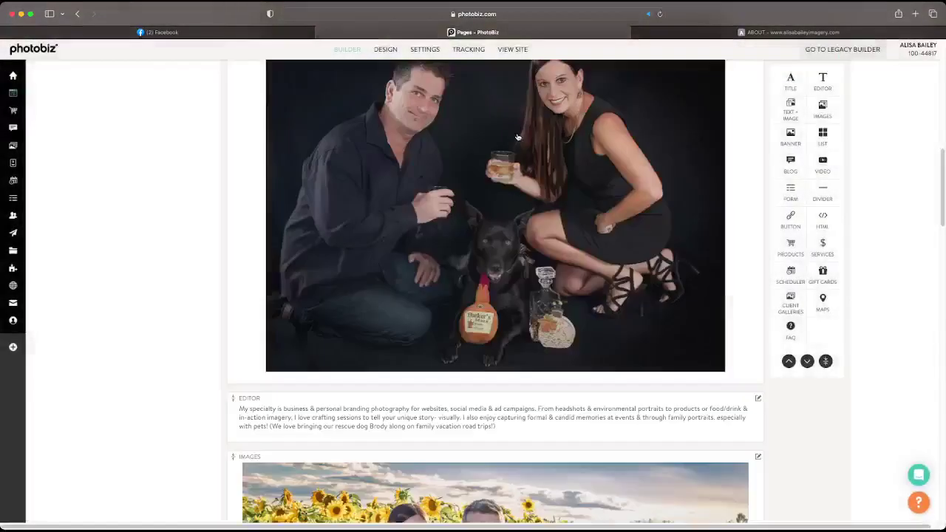
{"action": "scroll", "coordinate": [517, 137], "scroll_direction": "down", "scroll_amount": 4}
{"action": "scroll", "coordinate": [517, 137], "scroll_direction": "up", "scroll_amount": 3}
{"action": "scroll", "coordinate": [517, 137], "scroll_direction": "down", "scroll_amount": 6}
{"action": "scroll", "coordinate": [518, 137], "scroll_direction": "down", "scroll_amount": 12}
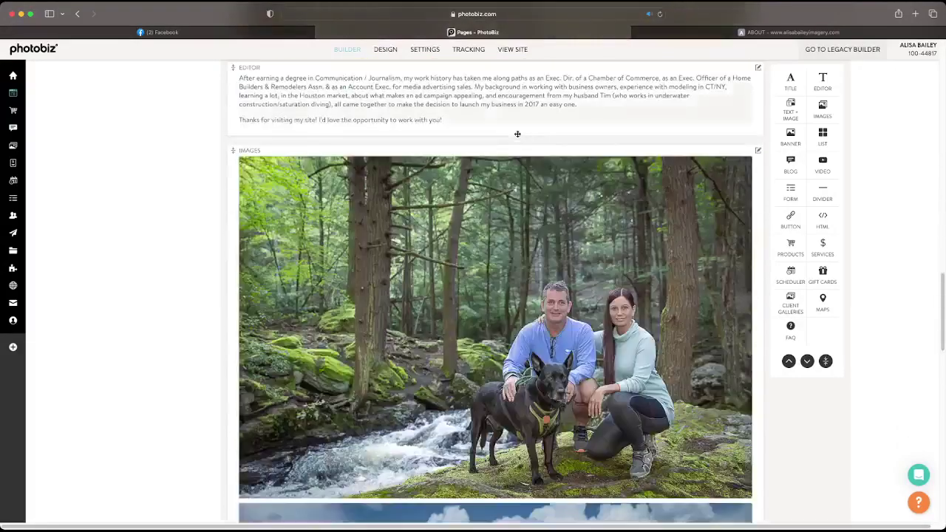
{"action": "scroll", "coordinate": [518, 136], "scroll_direction": "down", "scroll_amount": 3}
{"action": "scroll", "coordinate": [517, 137], "scroll_direction": "up", "scroll_amount": 5}
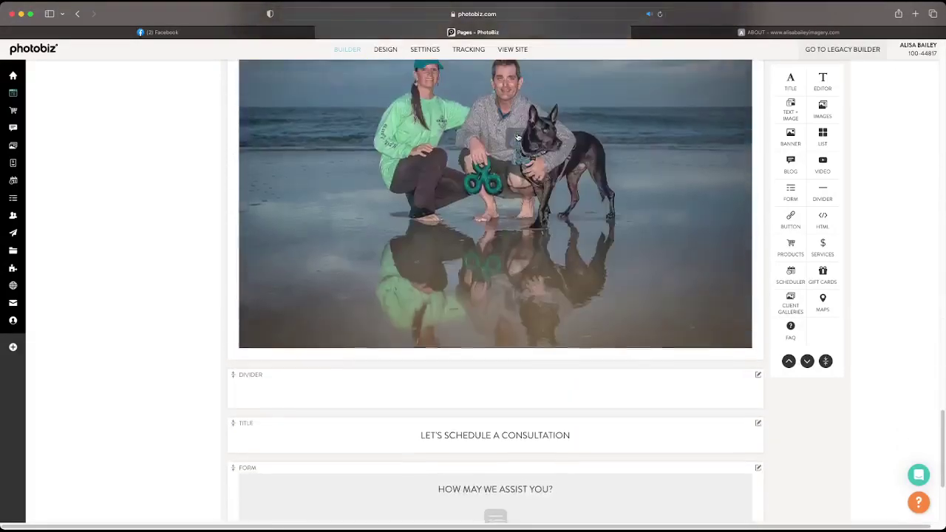
{"action": "left_click", "coordinate": [519, 137]}
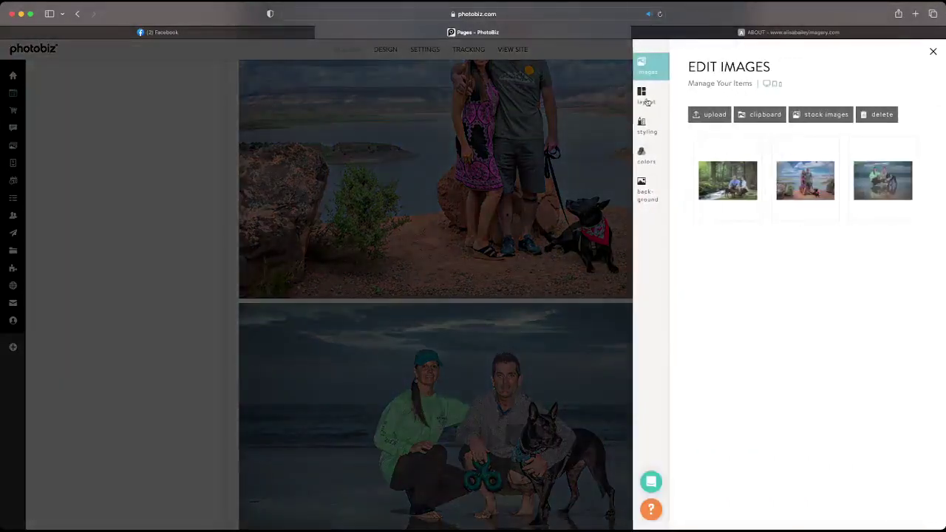
{"action": "left_click", "coordinate": [649, 104]}
{"action": "scroll", "coordinate": [714, 197], "scroll_direction": "down", "scroll_amount": 2}
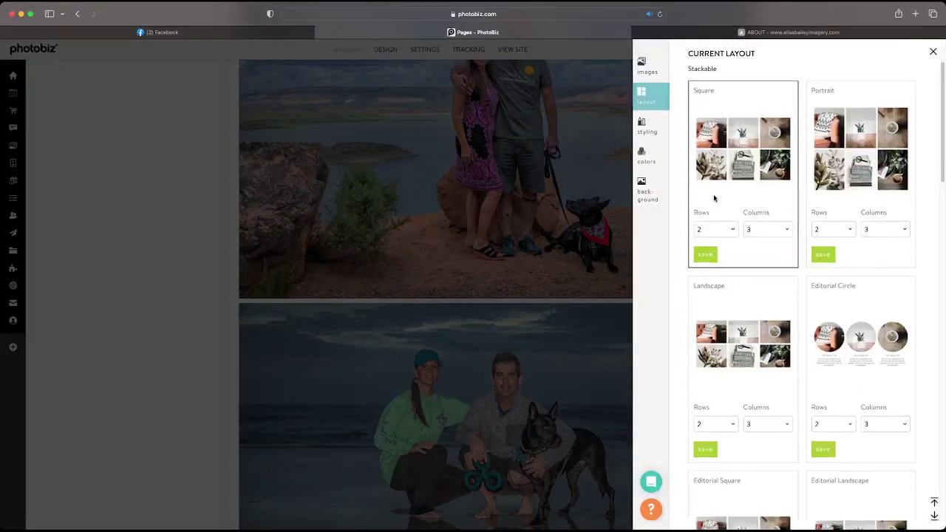
{"action": "scroll", "coordinate": [723, 259], "scroll_direction": "down", "scroll_amount": 1}
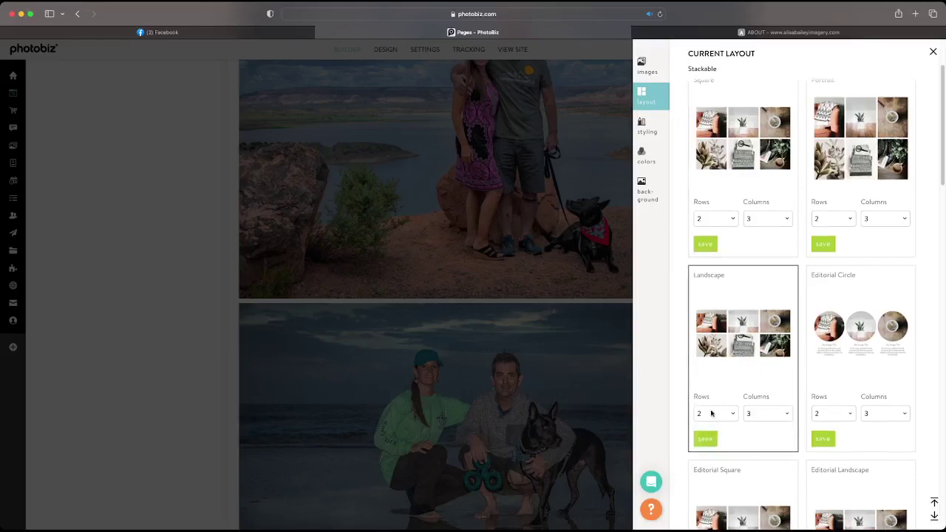
{"action": "left_click", "coordinate": [706, 438]}
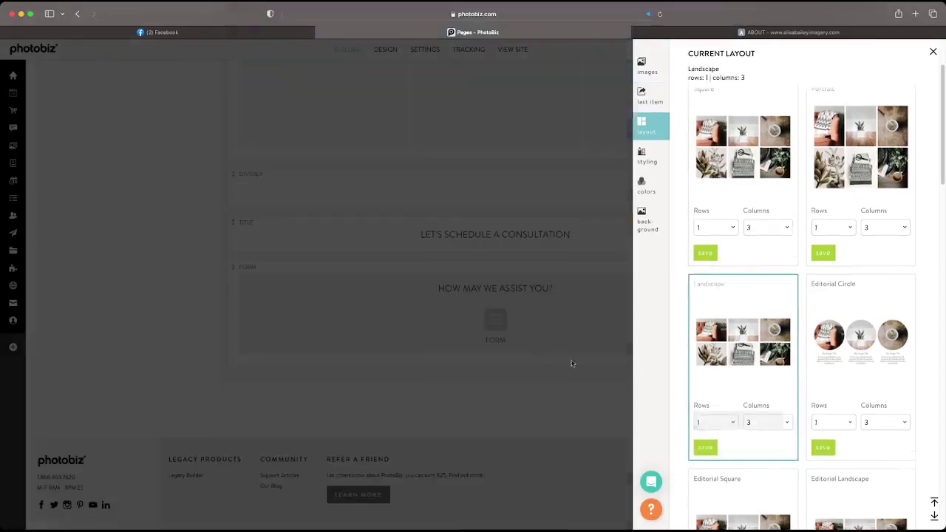
Step: Close the layout settings and review the three-photo row and the blocks above it in the page builder
{"action": "left_click", "coordinate": [549, 190]}
{"action": "scroll", "coordinate": [549, 190], "scroll_direction": "up", "scroll_amount": 10}
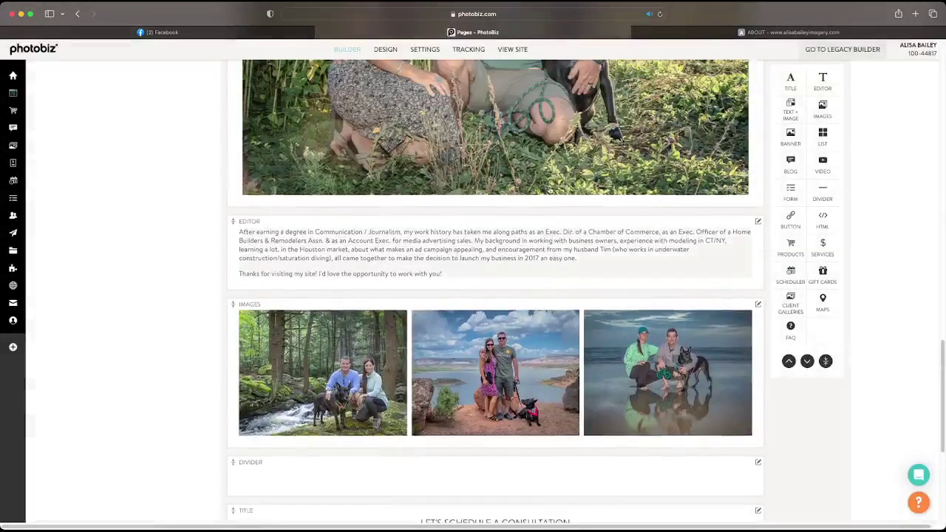
{"action": "scroll", "coordinate": [549, 190], "scroll_direction": "up", "scroll_amount": 5}
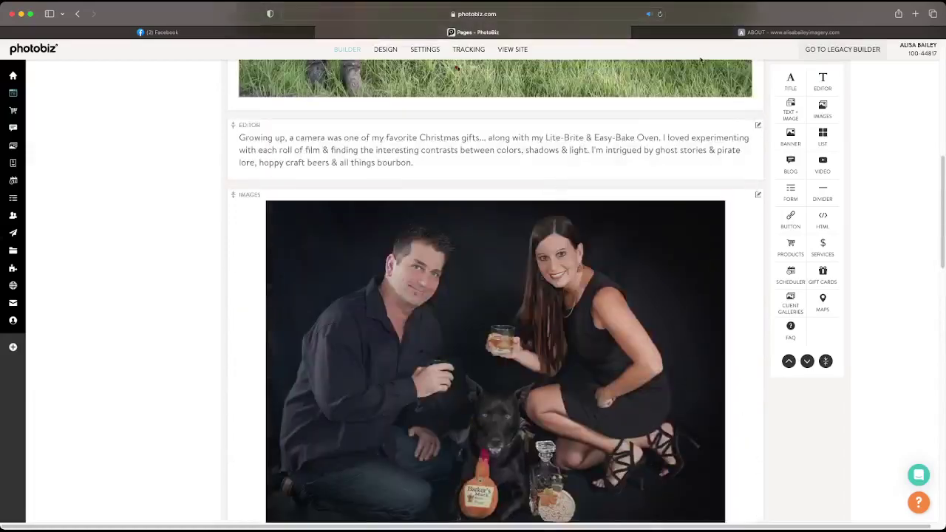